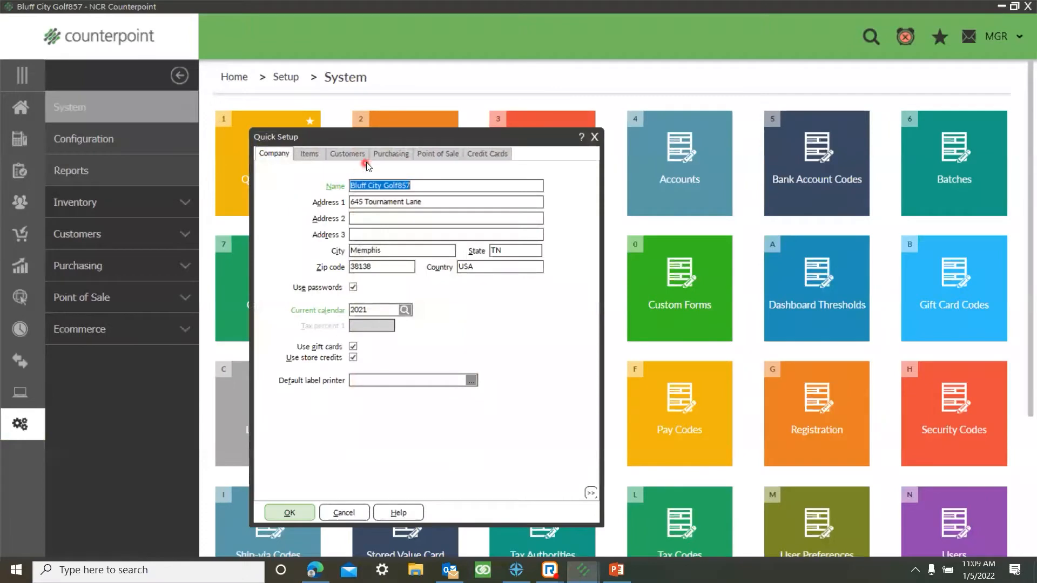
# Step: Open the list of profile codes for the Birth Month customer field in Quick Setup
pyautogui.click(367, 157)
pyautogui.click(352, 203)
pyautogui.click(356, 203)
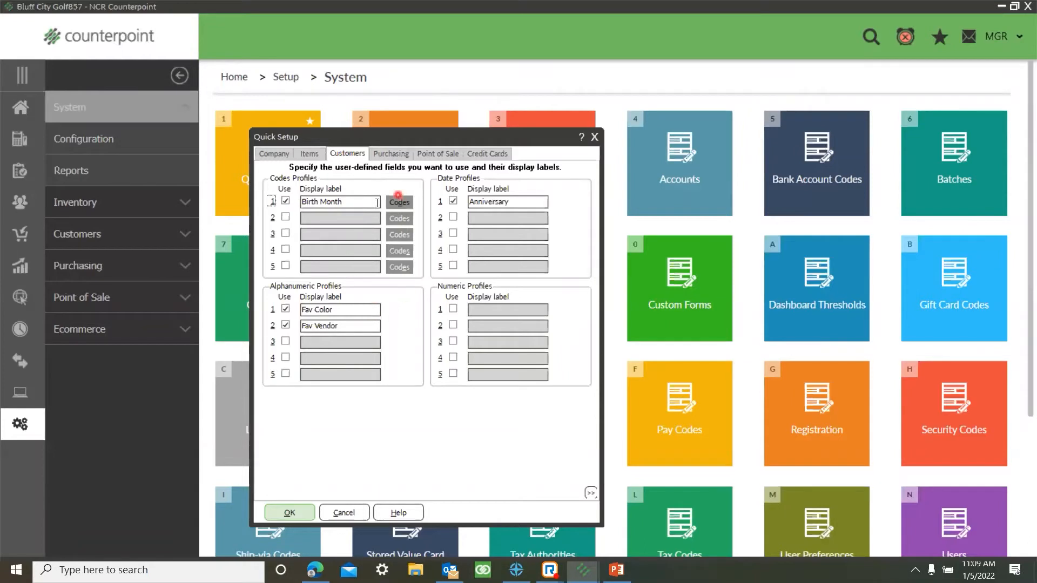
pyautogui.click(371, 204)
pyautogui.click(400, 203)
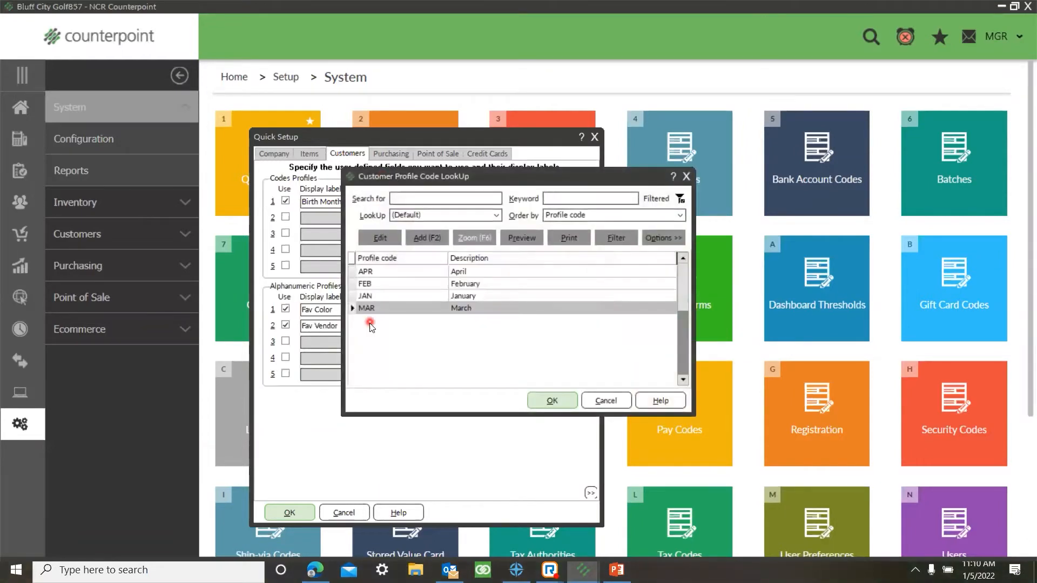
# Step: Add a Birth Month profile code MAY with the description May and save it
pyautogui.click(424, 237)
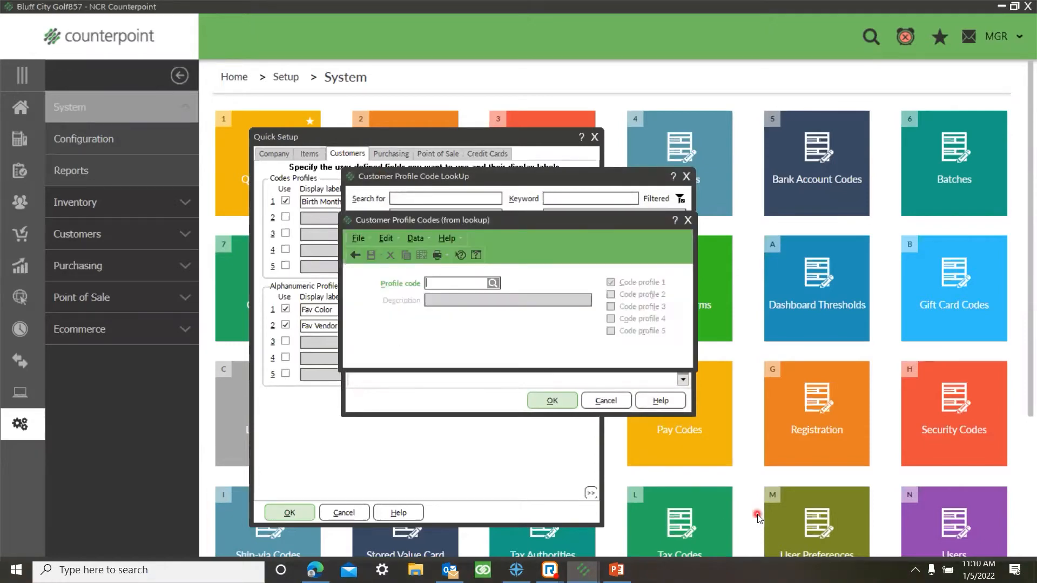
pyautogui.write('MAY')
pyautogui.press('Tab')
pyautogui.write('m')
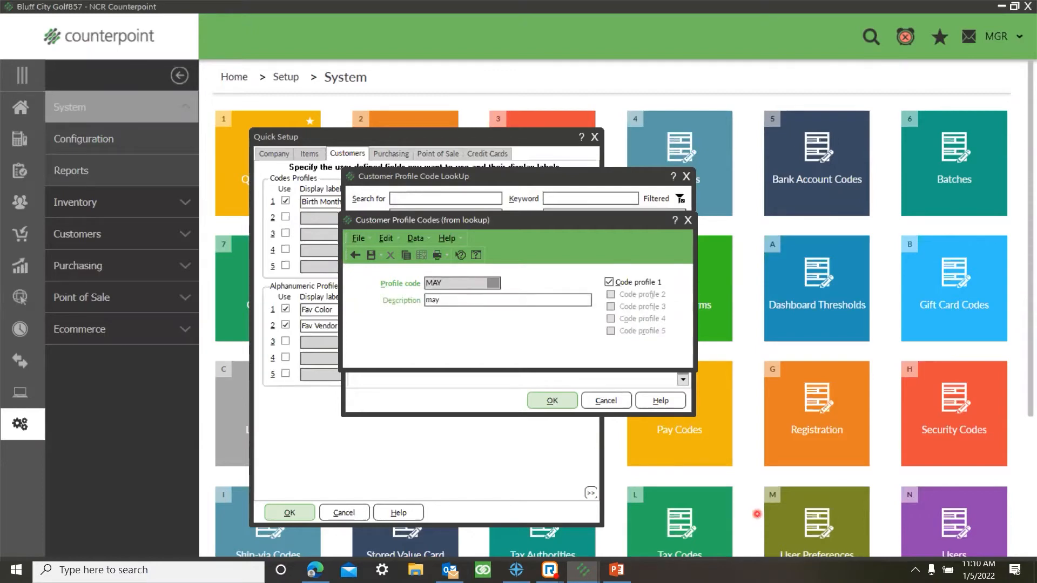
pyautogui.press('BackSpace')
pyautogui.press('BackSpace')
pyautogui.press('BackSpace')
pyautogui.click(371, 255)
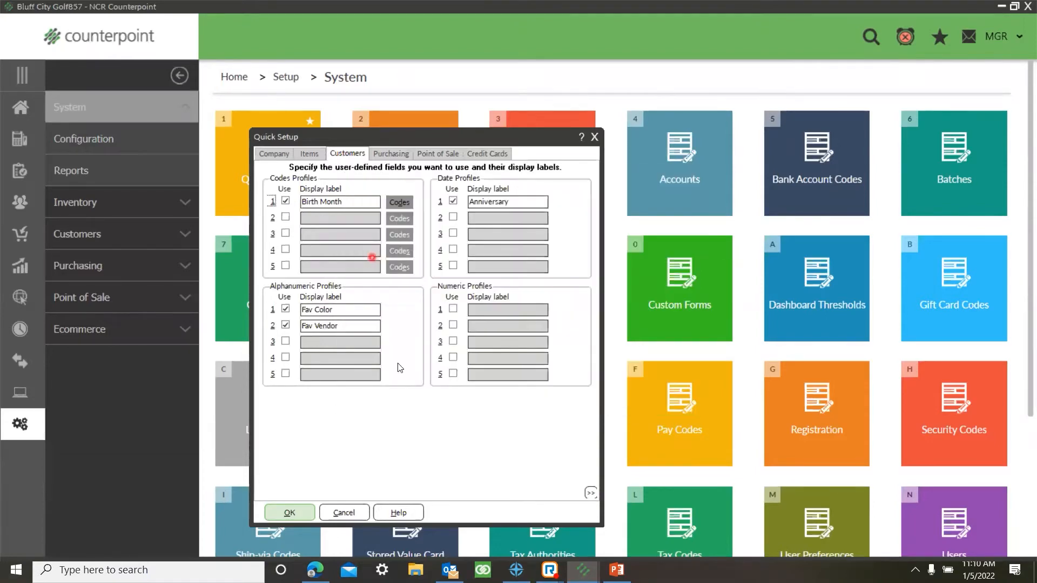
# Step: Enable the second customer codes profile and label it "Notify Sales?"
pyautogui.click(323, 231)
pyautogui.click(285, 216)
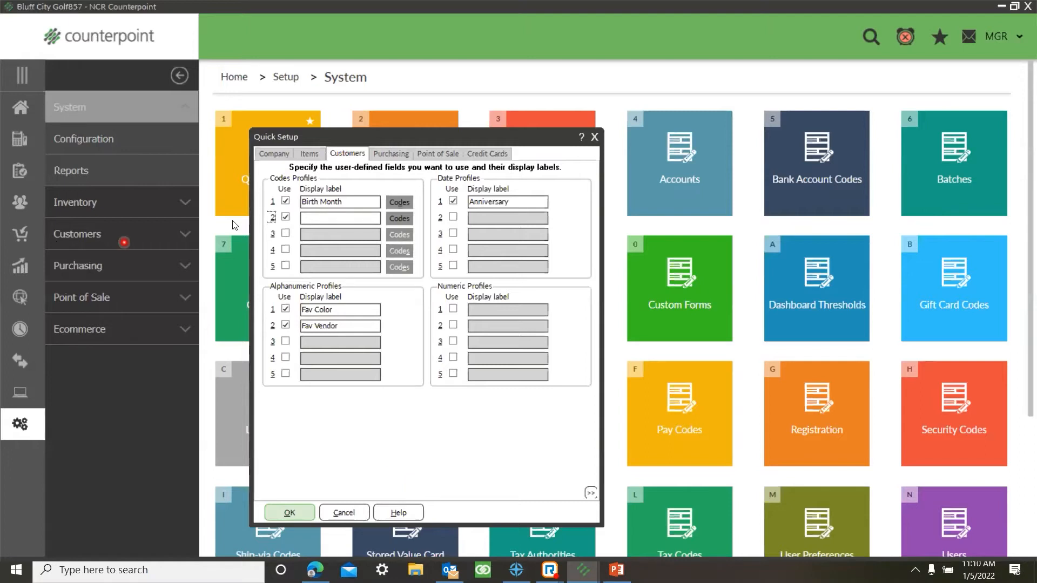
pyautogui.click(327, 219)
pyautogui.write('Notify Sales?')
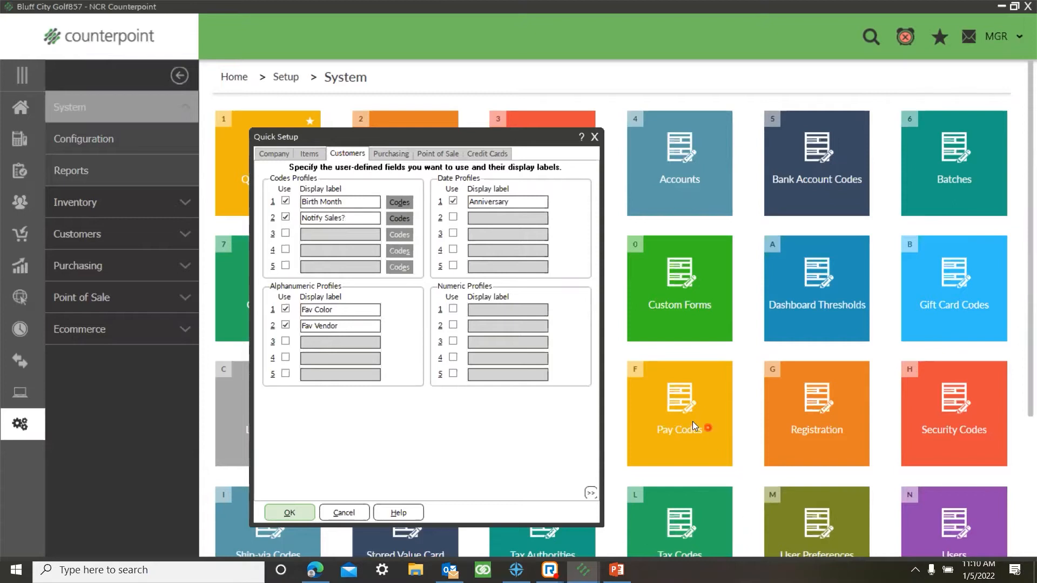
# Step: Save the setup changes and add a profile code Y with the description Yes for the "Notify Sales?" field
pyautogui.click(400, 218)
pyautogui.click(394, 219)
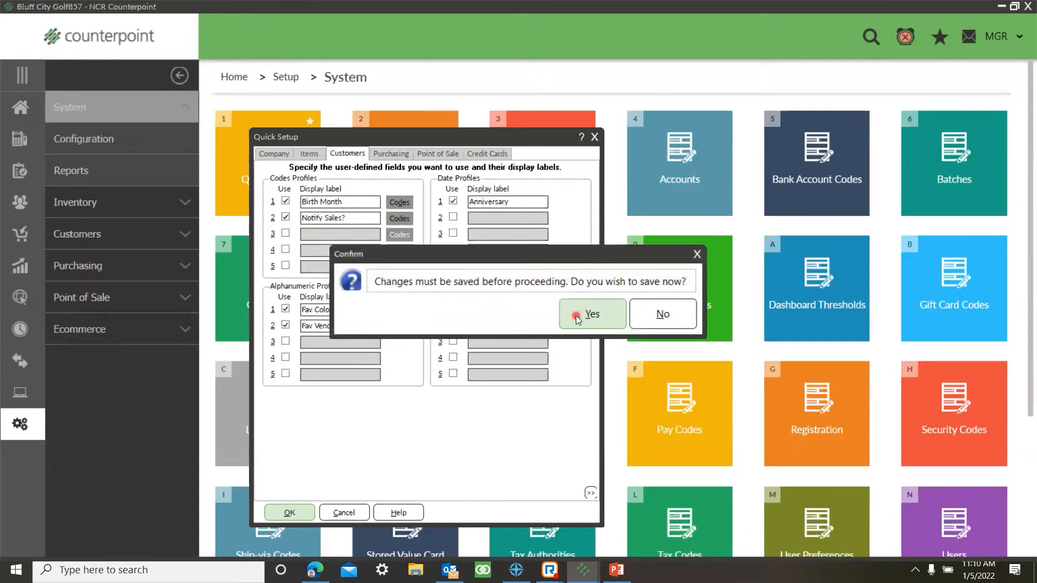
pyautogui.click(597, 320)
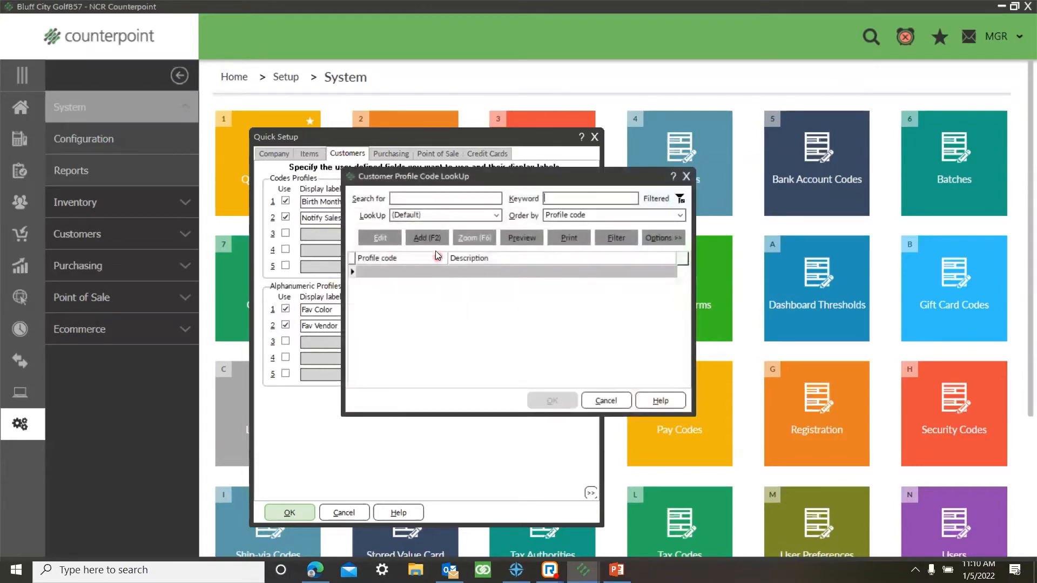
pyautogui.click(439, 243)
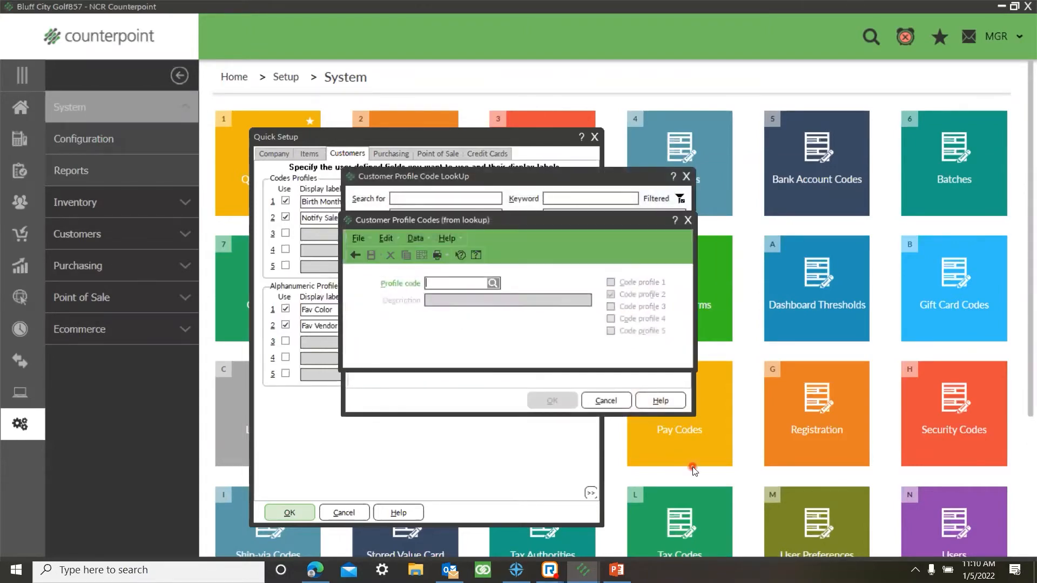
pyautogui.write('Y')
pyautogui.press('Tab')
pyautogui.write('Y')
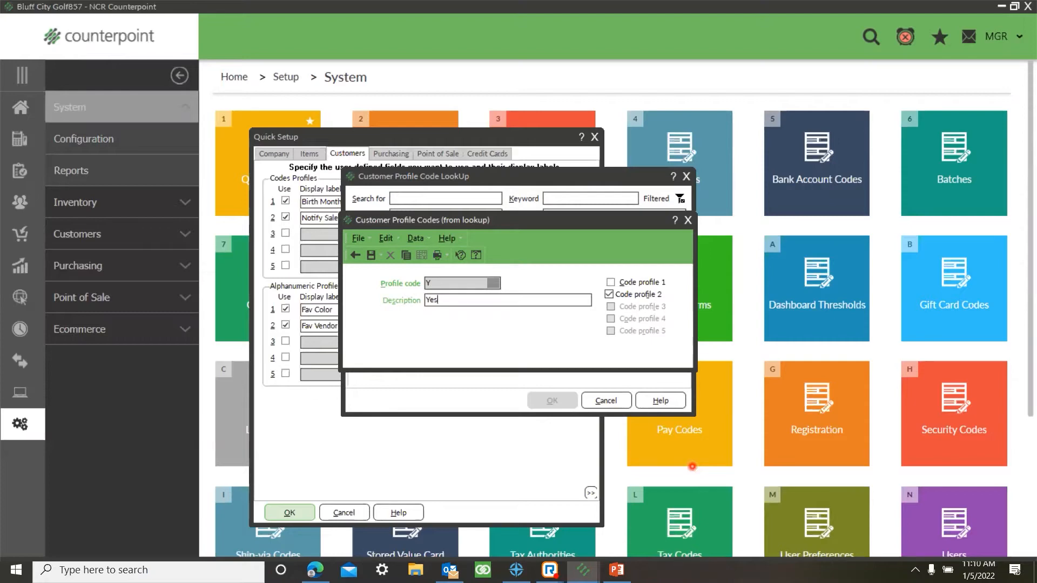
pyautogui.click(372, 257)
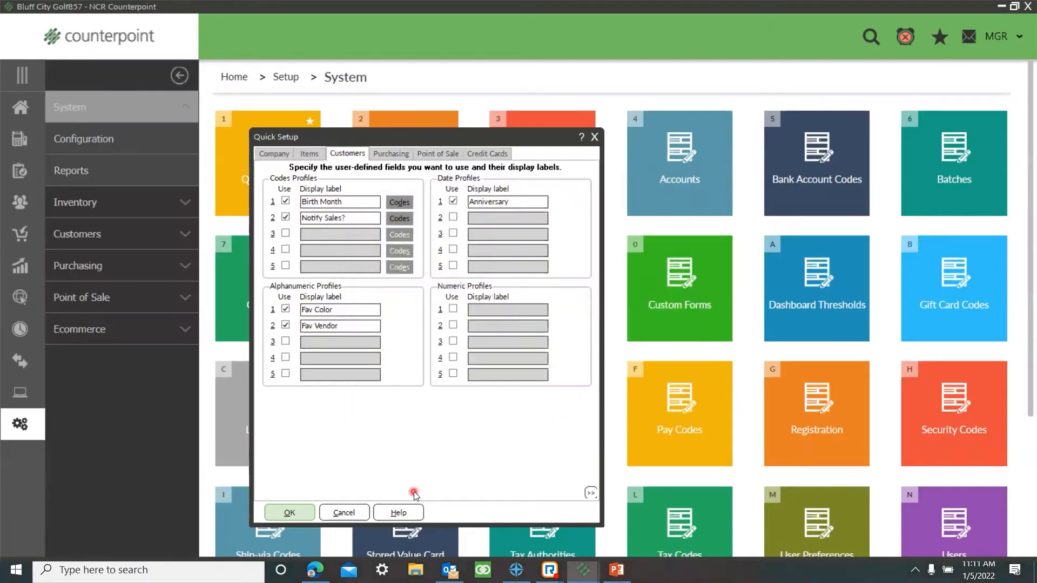
# Step: Enable the first numeric customer profile with the label Deposit and save the Quick Setup changes
pyautogui.click(453, 309)
pyautogui.click(494, 312)
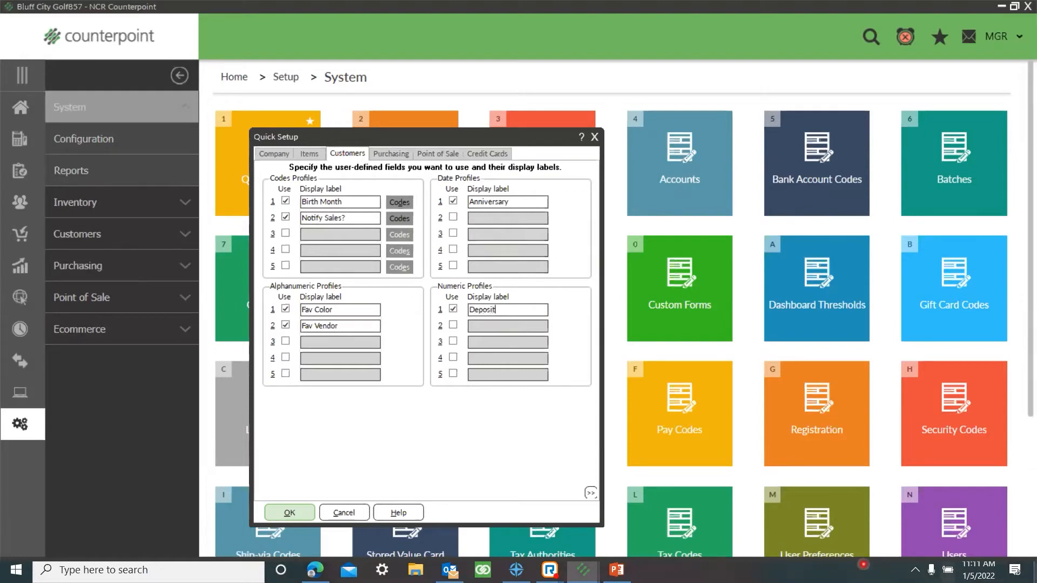
pyautogui.moveTo(469, 141); pyautogui.dragTo(468, 113)
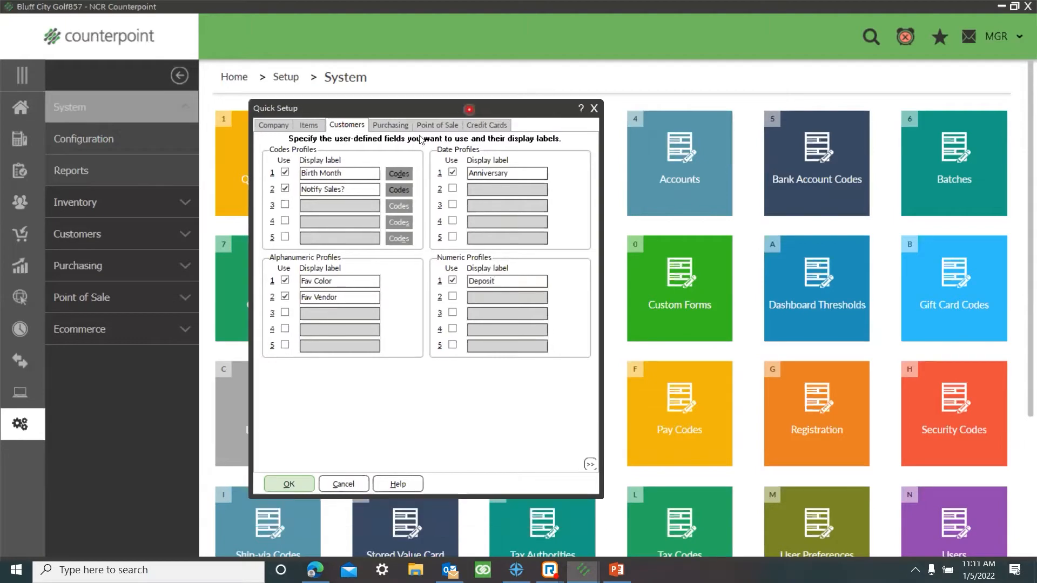
pyautogui.click(288, 485)
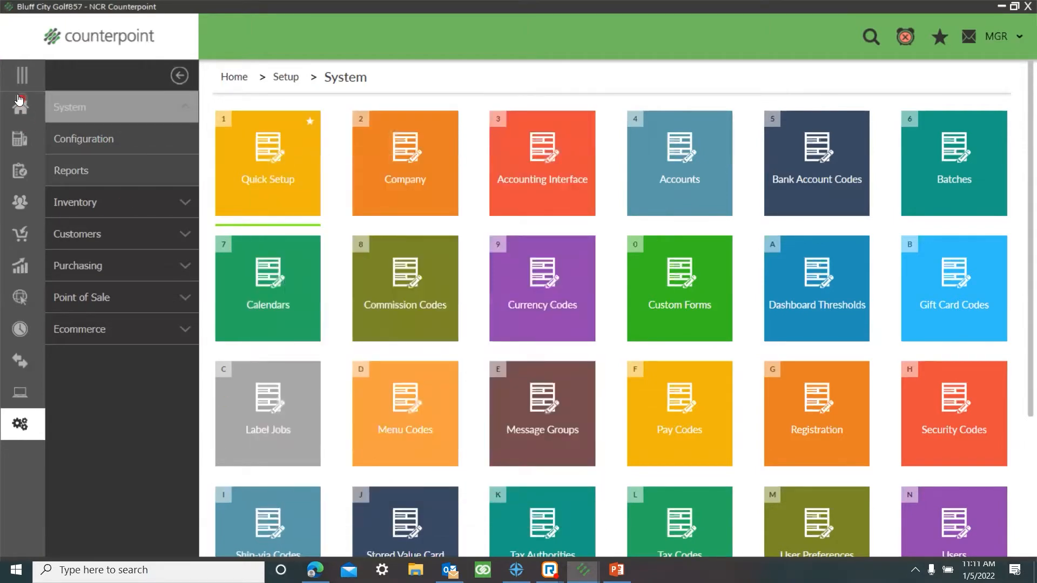
# Step: Open the first customer record and show its profile fields
pyautogui.click(20, 105)
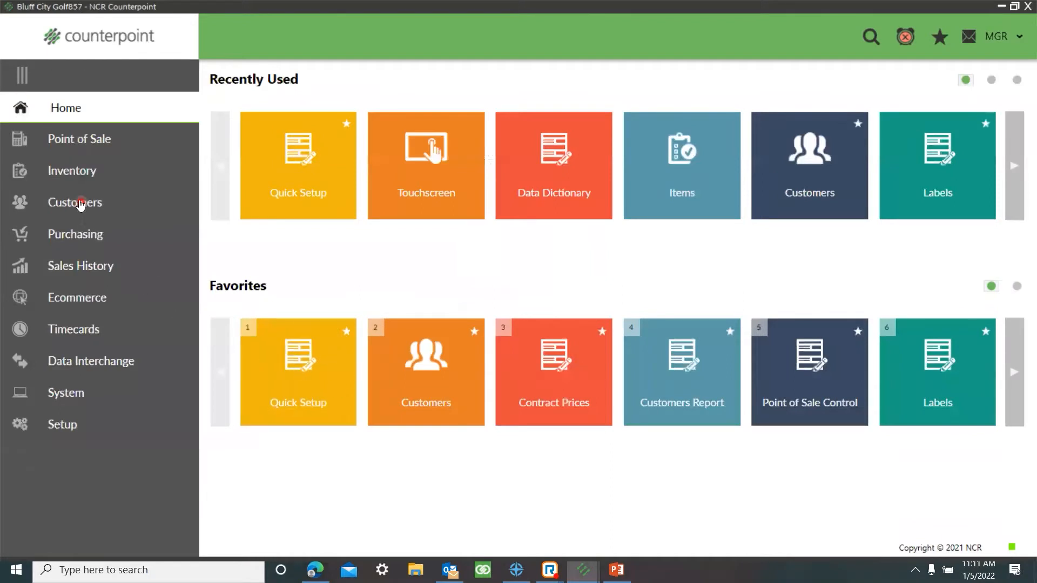
pyautogui.click(120, 205)
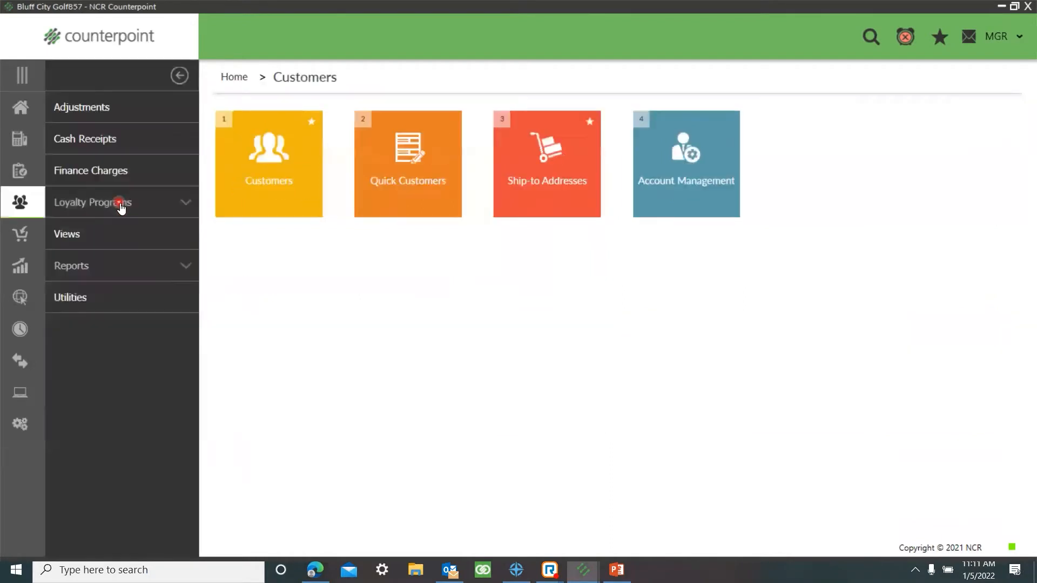
pyautogui.click(273, 204)
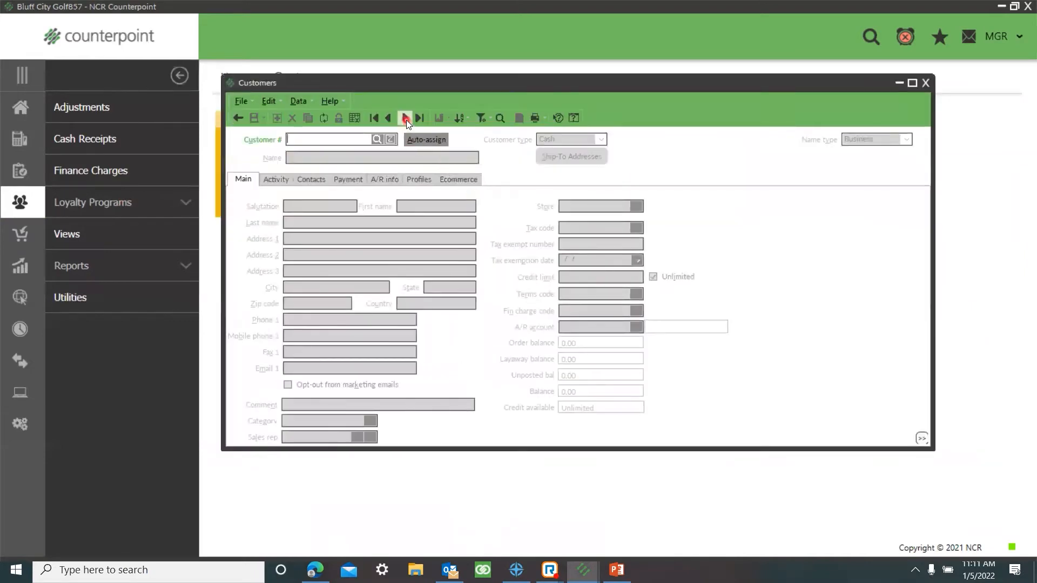
pyautogui.click(405, 118)
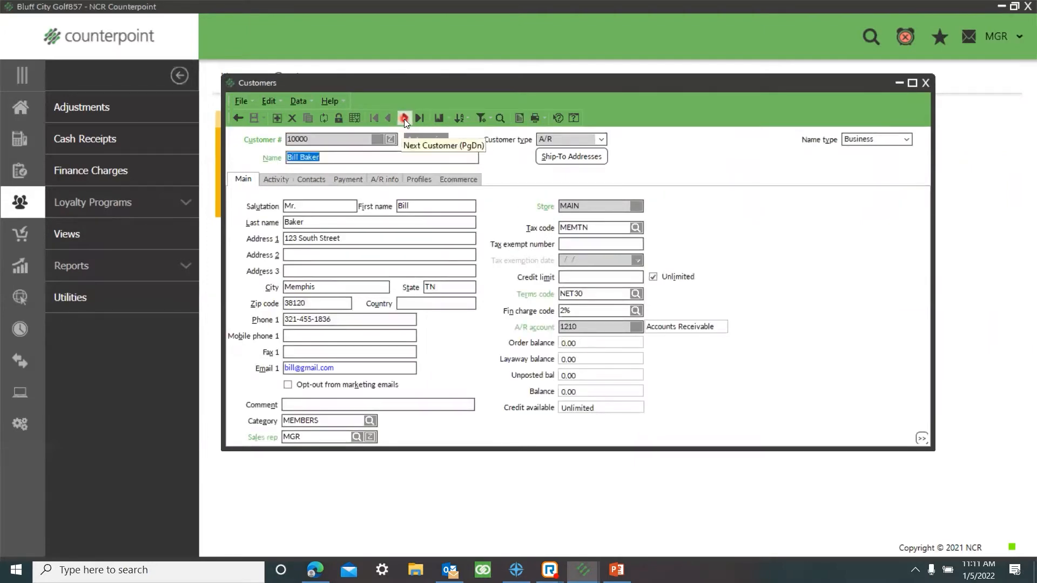
pyautogui.click(422, 183)
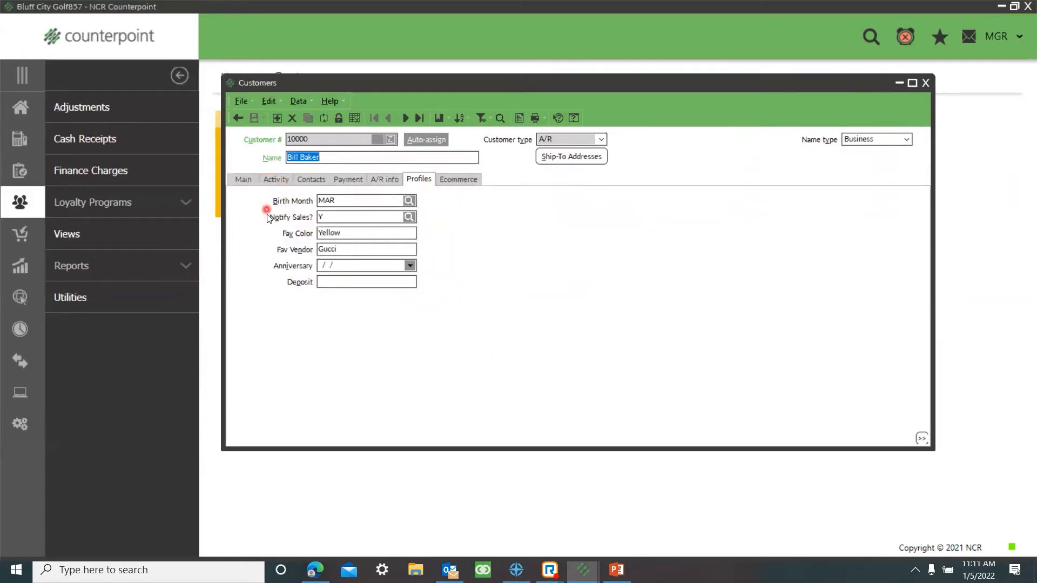
# Step: Look up the codes available for the customer's Birth Month and "Notify Sales?" fields, keeping the current selections
pyautogui.click(410, 202)
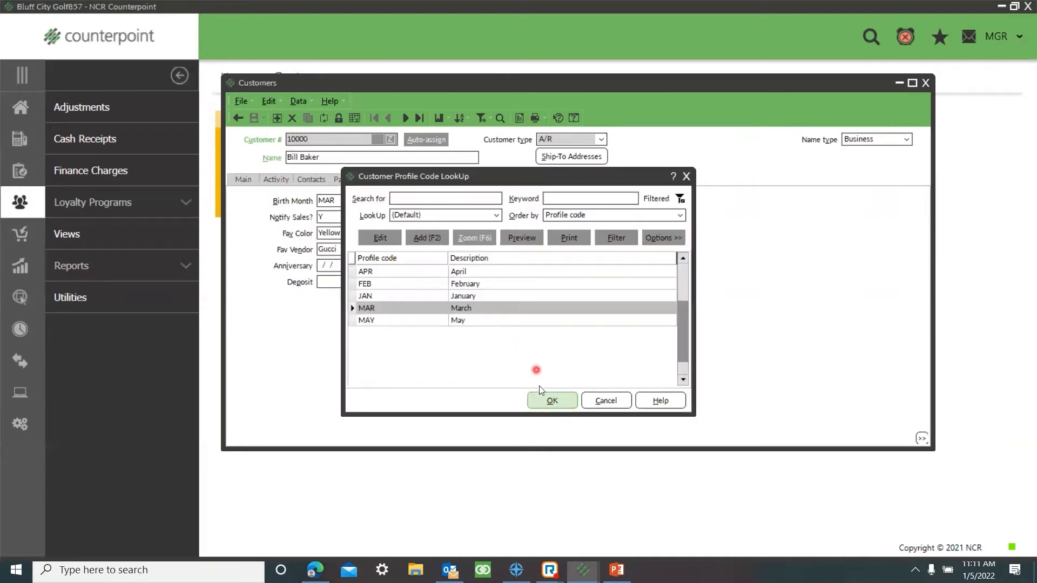
pyautogui.click(549, 402)
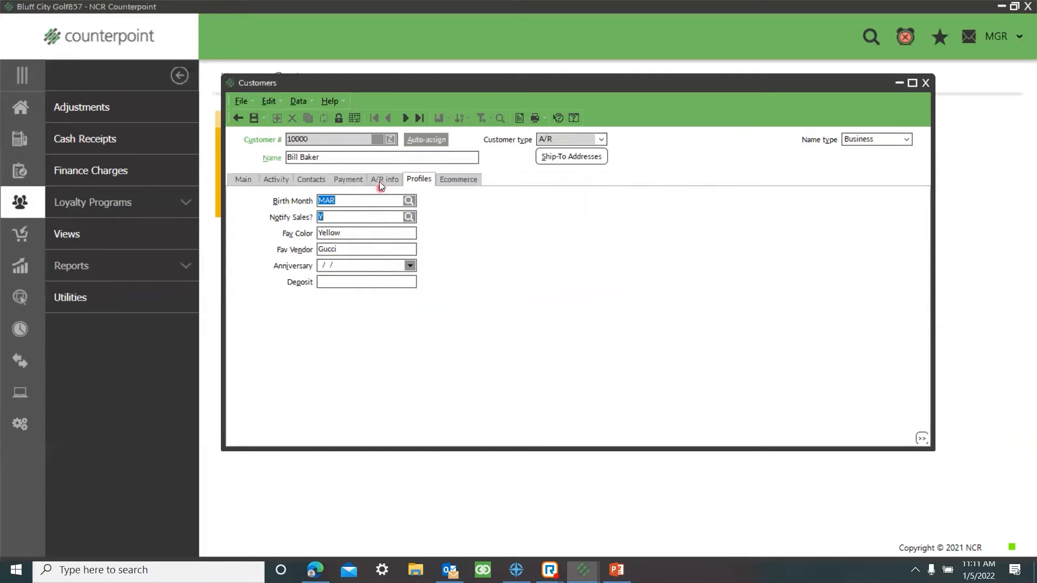
pyautogui.press('F5')
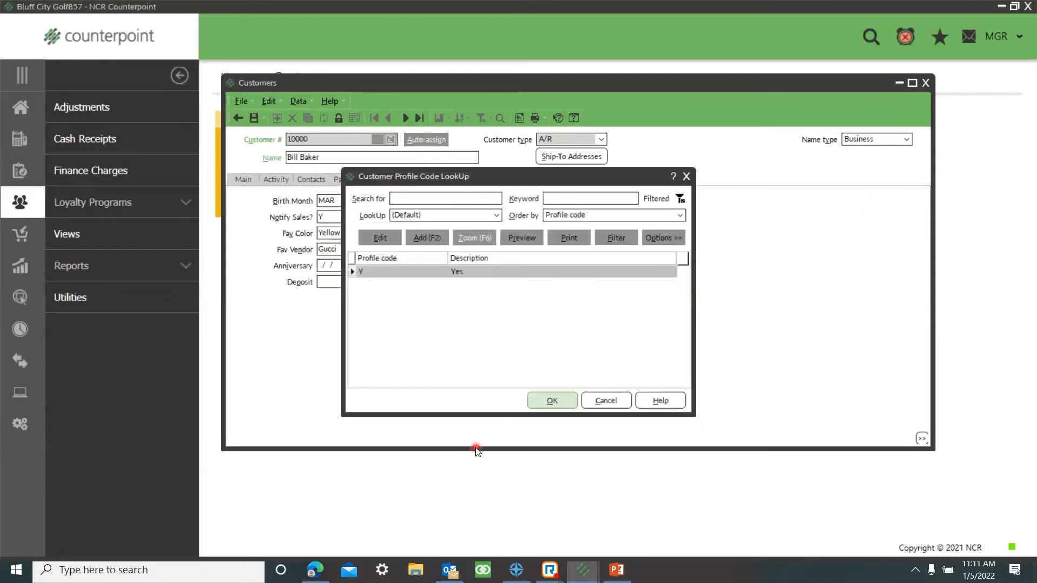
pyautogui.click(600, 402)
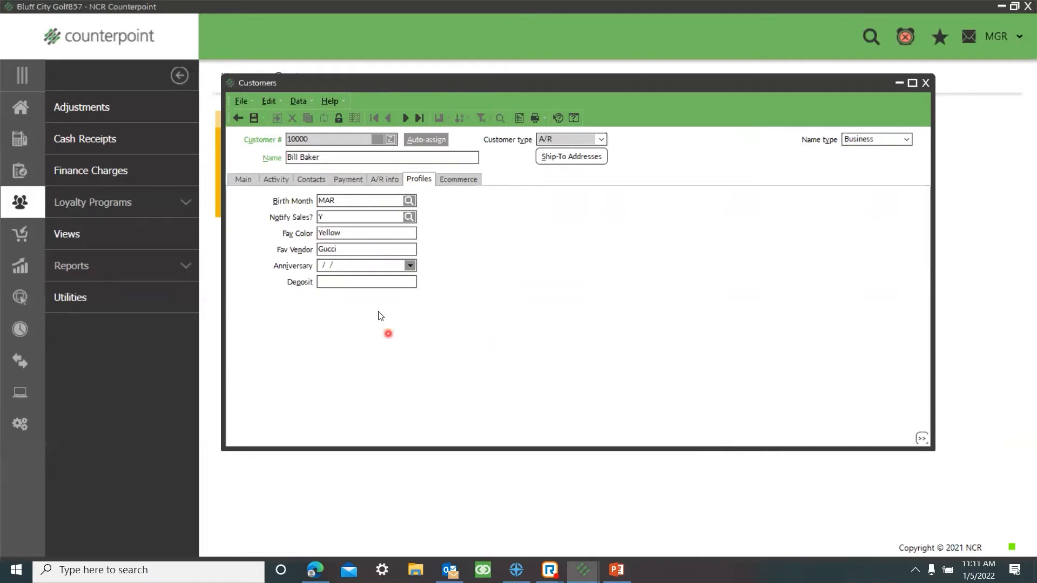
# Step: Try to enter APPLE as the customer's Birth Month code
pyautogui.click(340, 232)
pyautogui.click(367, 201)
pyautogui.write('APPLE')
pyautogui.press('Tab')
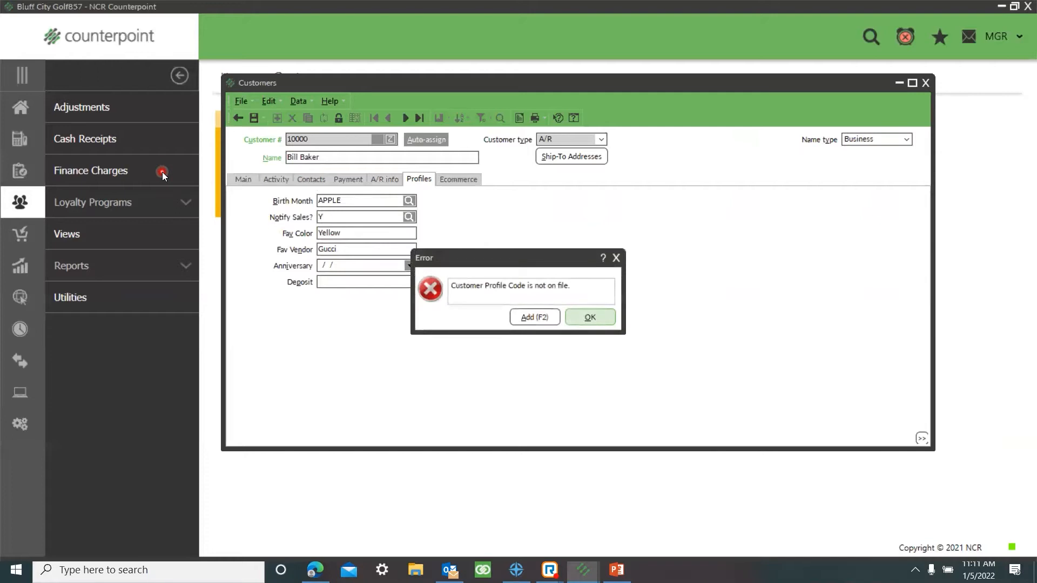
pyautogui.click(577, 317)
pyautogui.press('Tab')
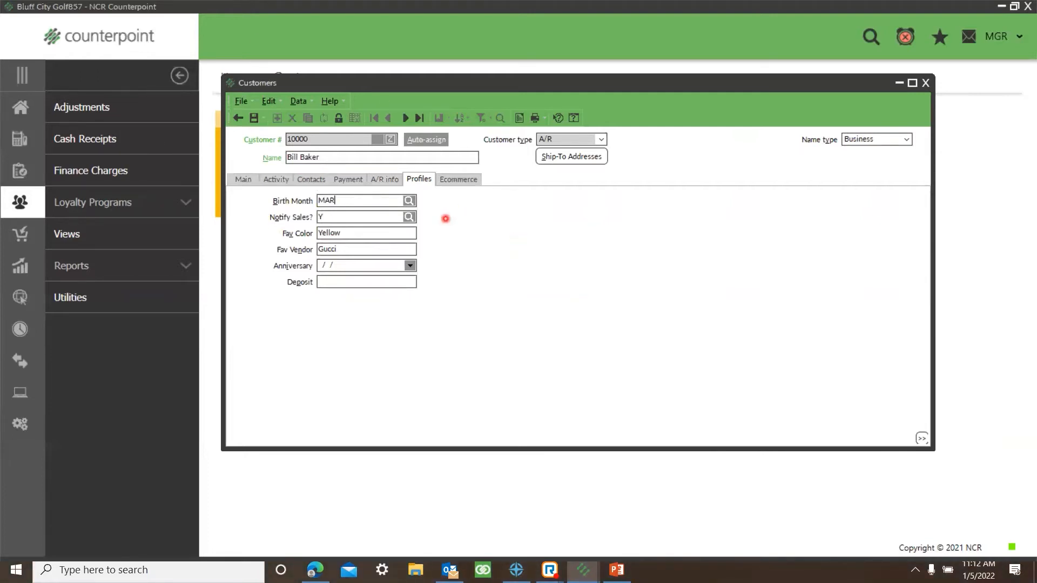
# Step: Try entering other free text in the customer's Fav Color field and set it back to Yellow
pyautogui.press('Tab')
pyautogui.write('App')
pyautogui.press('BackSpace')
pyautogui.press('BackSpace')
pyautogui.press('BackSpace')
pyautogui.write('Yellow')
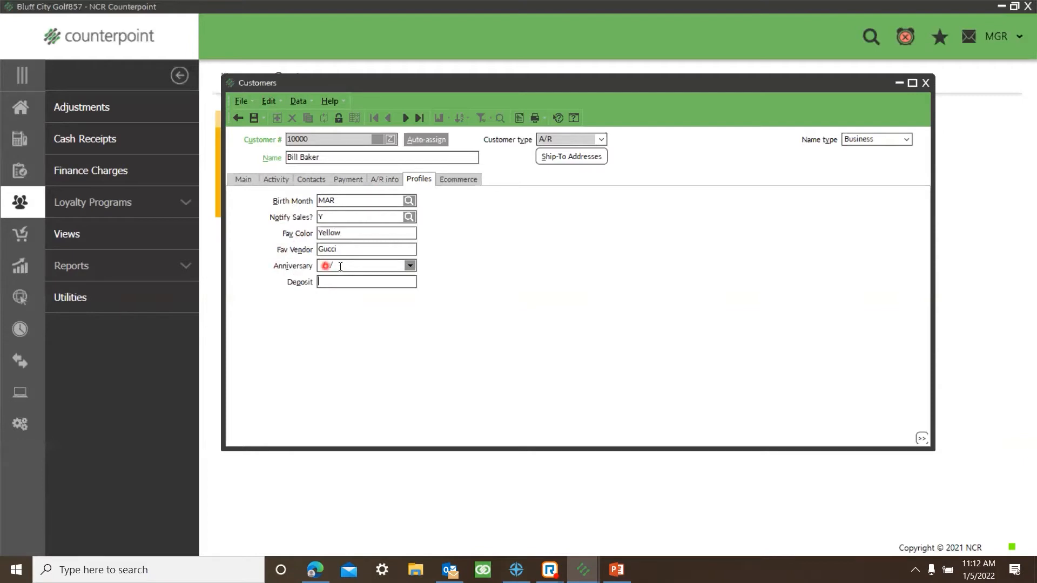
# Step: Set the customer's Anniversary to 1/5/2022 and Deposit to 12,345, and save the record
pyautogui.click(410, 267)
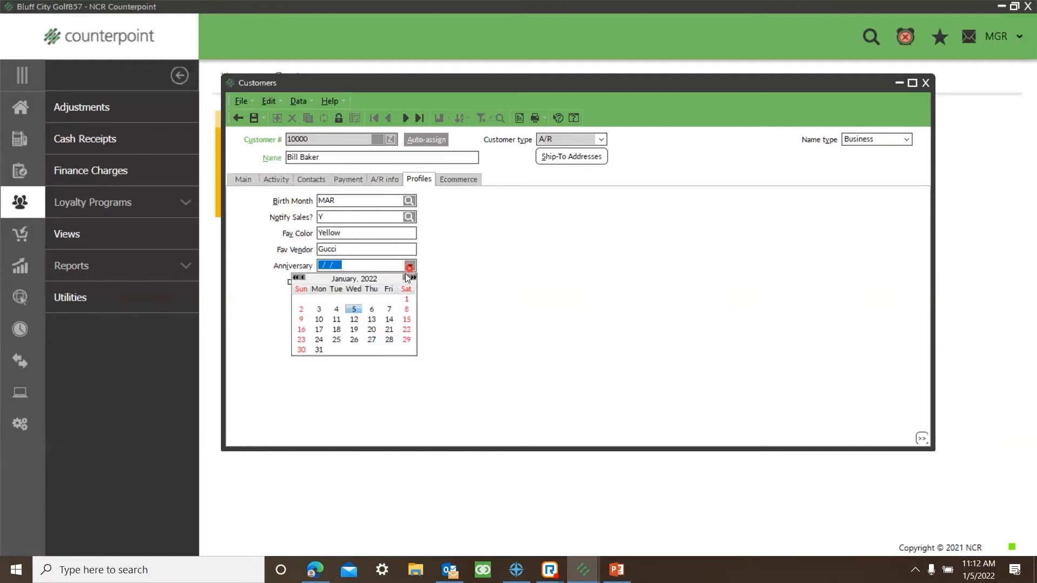
pyautogui.click(354, 312)
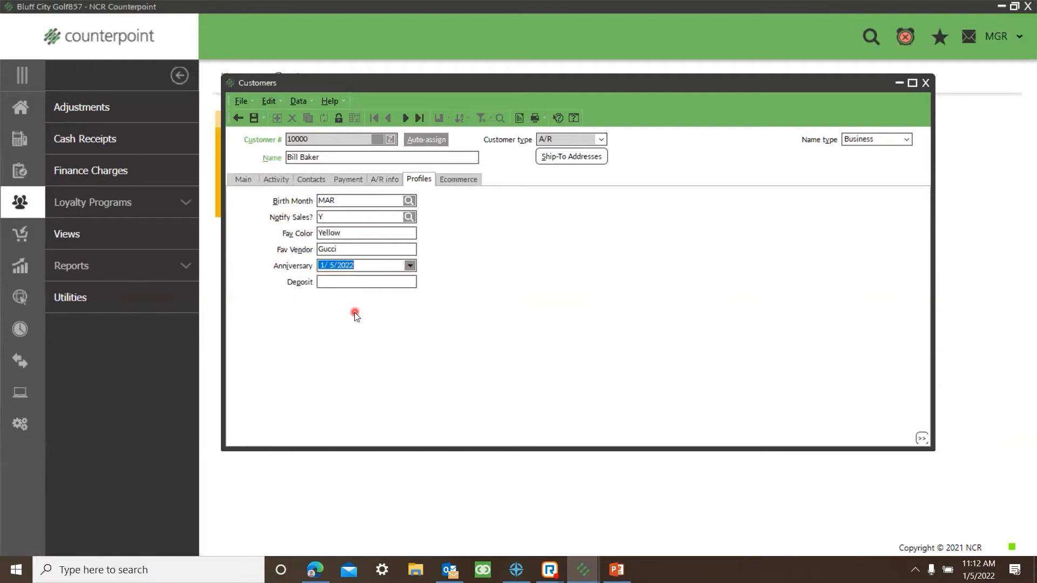
pyautogui.click(334, 282)
pyautogui.press('Tab')
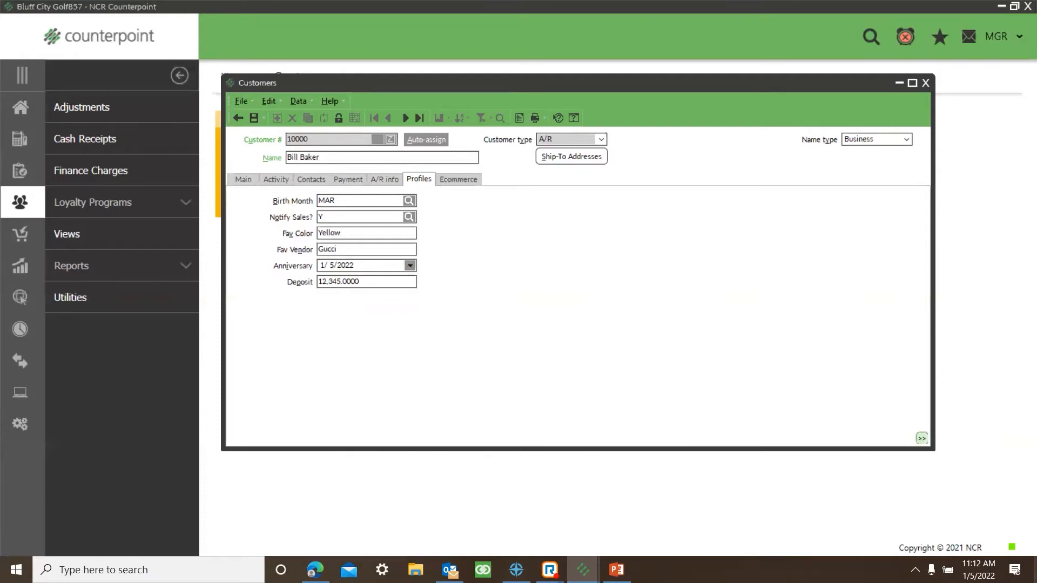
pyautogui.click(254, 118)
# Step: Switch from the single customer record to the table view of all customers
pyautogui.click(720, 406)
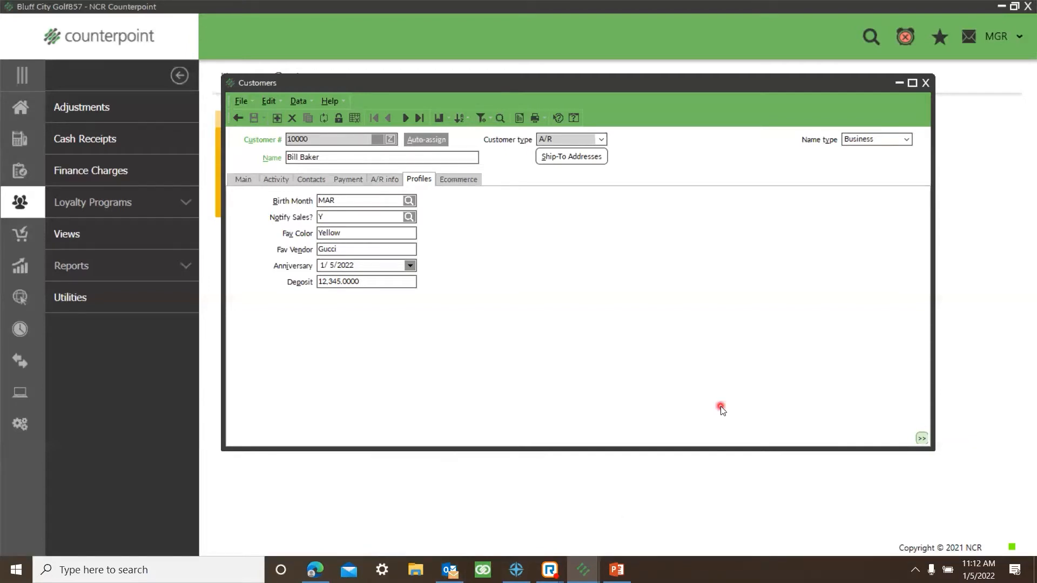
pyautogui.click(353, 118)
pyautogui.click(339, 397)
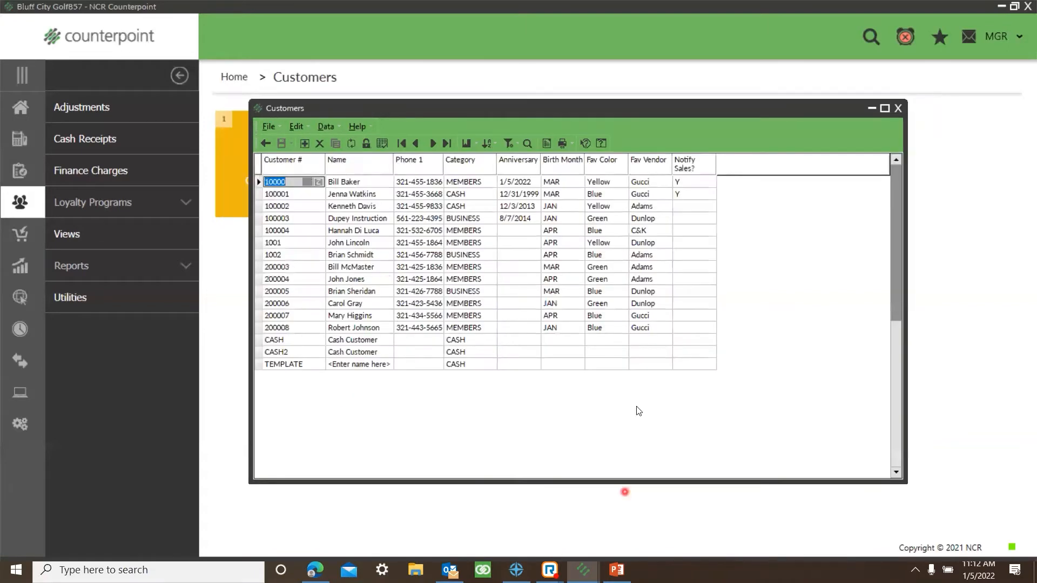
# Step: Add the Balance and Country columns to the visible columns of the customer table in the column designer
pyautogui.rightClick(583, 227)
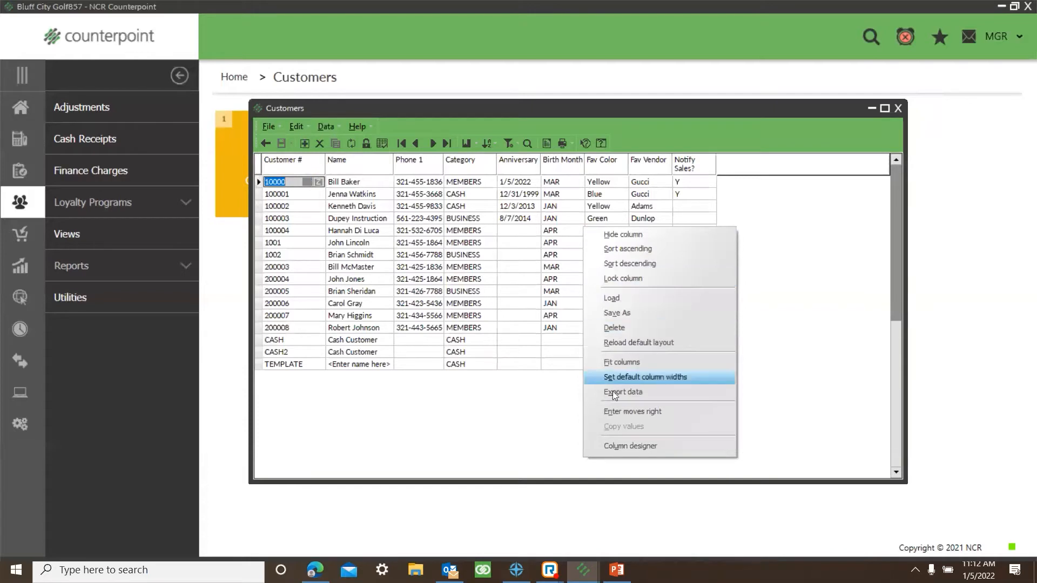
pyautogui.click(621, 446)
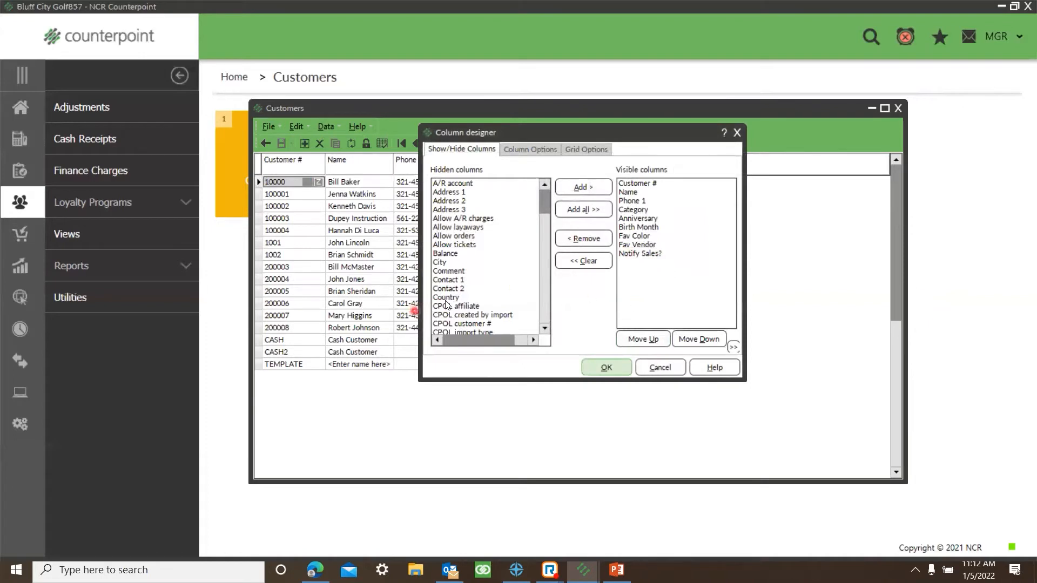
pyautogui.doubleClick(449, 253)
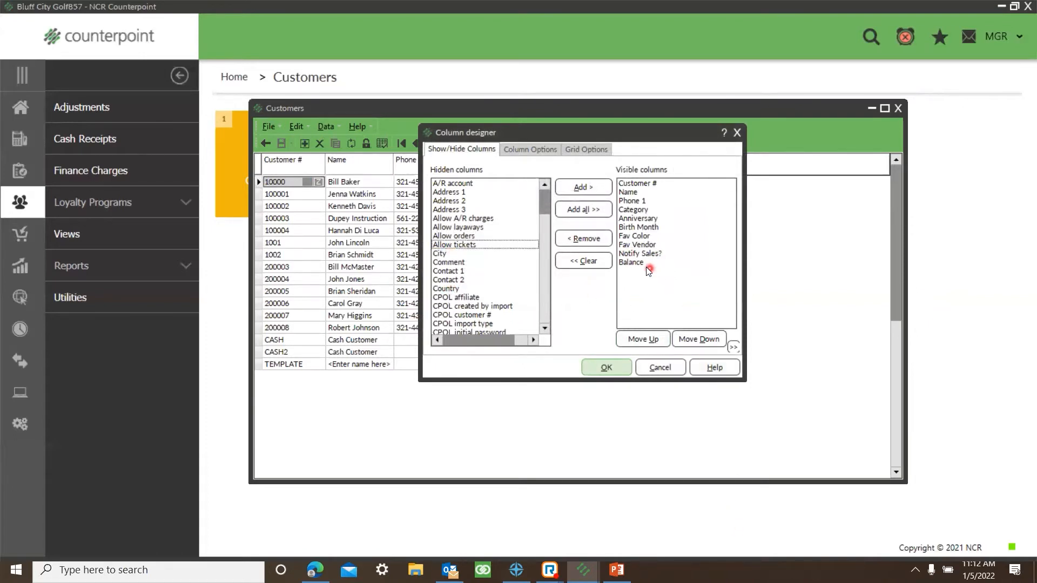
pyautogui.click(455, 288)
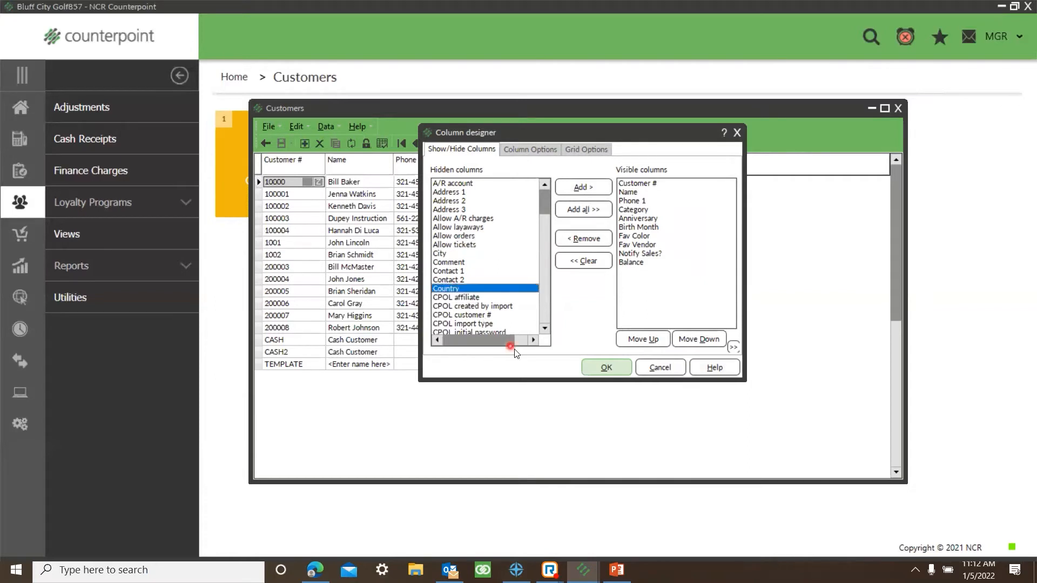
pyautogui.click(580, 187)
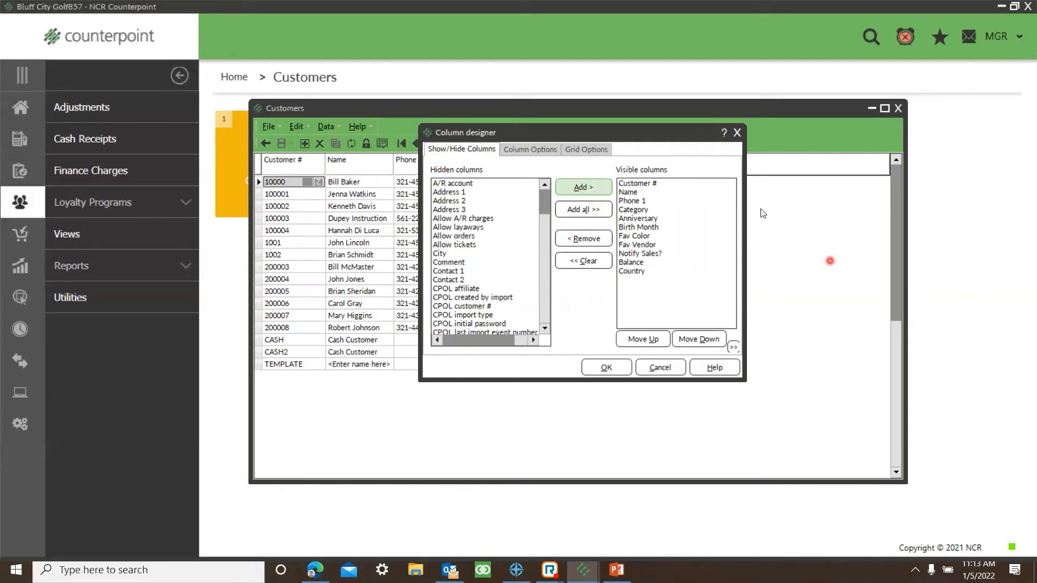
# Step: Remove Country and Balance from the customer table's visible columns and accept the column layout
pyautogui.click(631, 273)
pyautogui.doubleClick(632, 273)
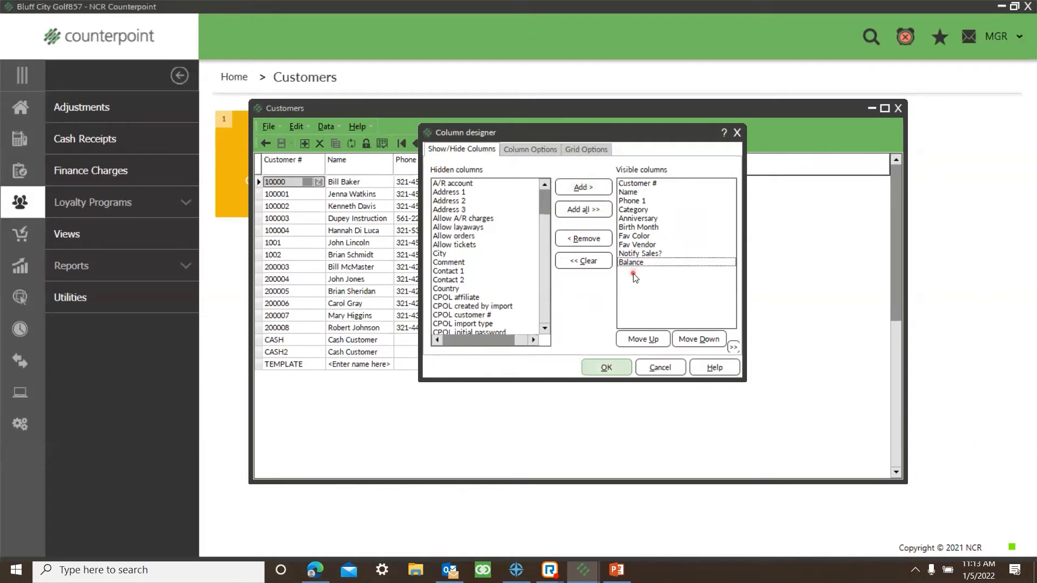
pyautogui.click(673, 263)
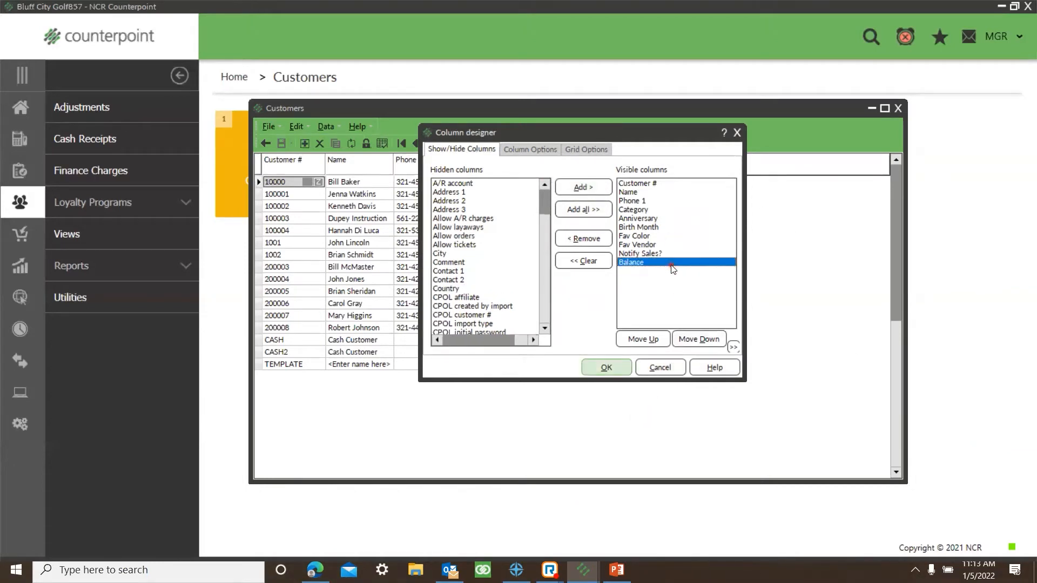
pyautogui.click(585, 239)
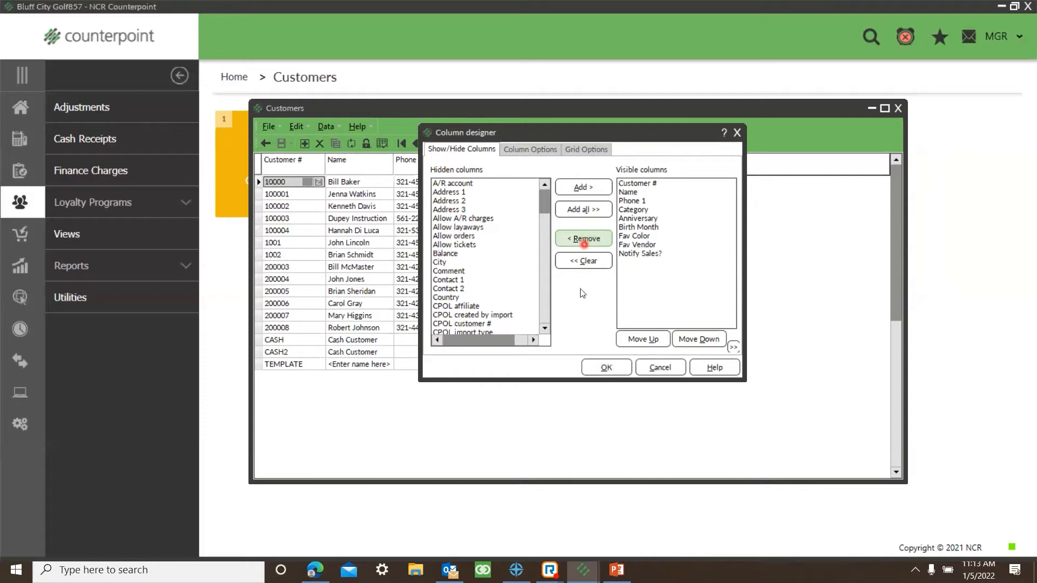
pyautogui.click(607, 368)
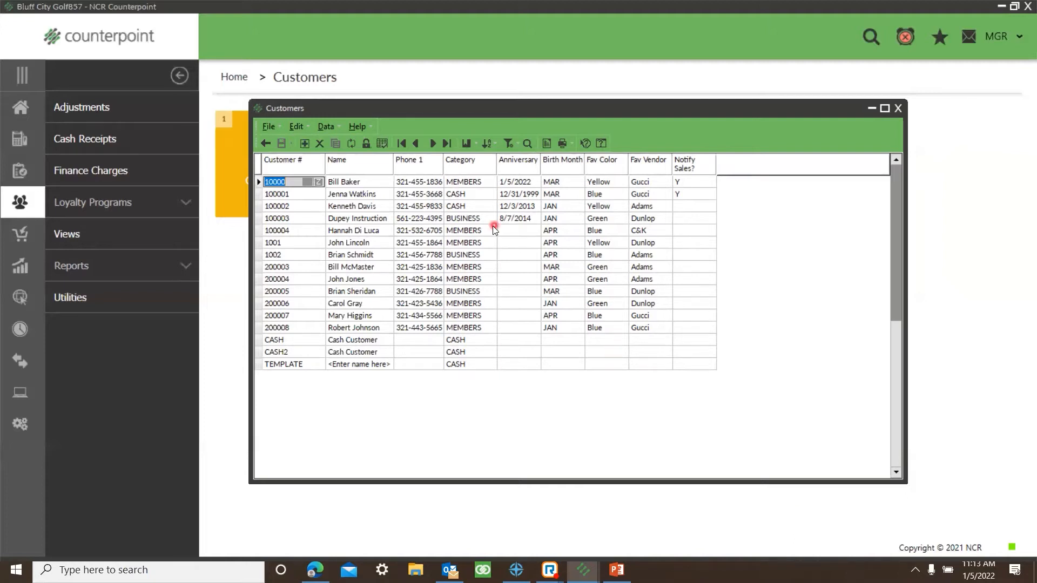
# Step: Export the customer table's data to the Desktop as a CSV file named customer list
pyautogui.rightClick(507, 243)
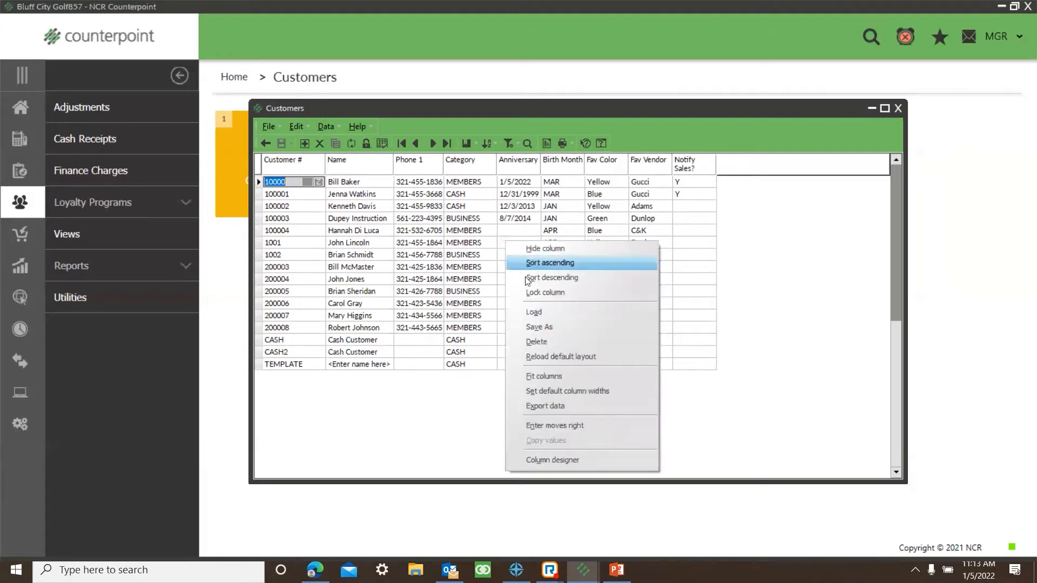
pyautogui.click(540, 405)
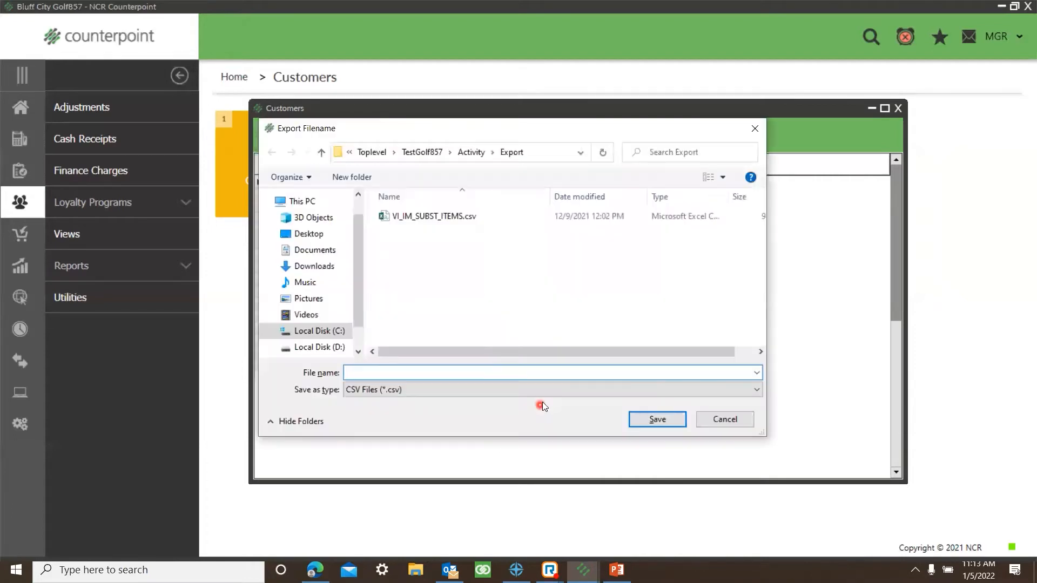
pyautogui.click(335, 235)
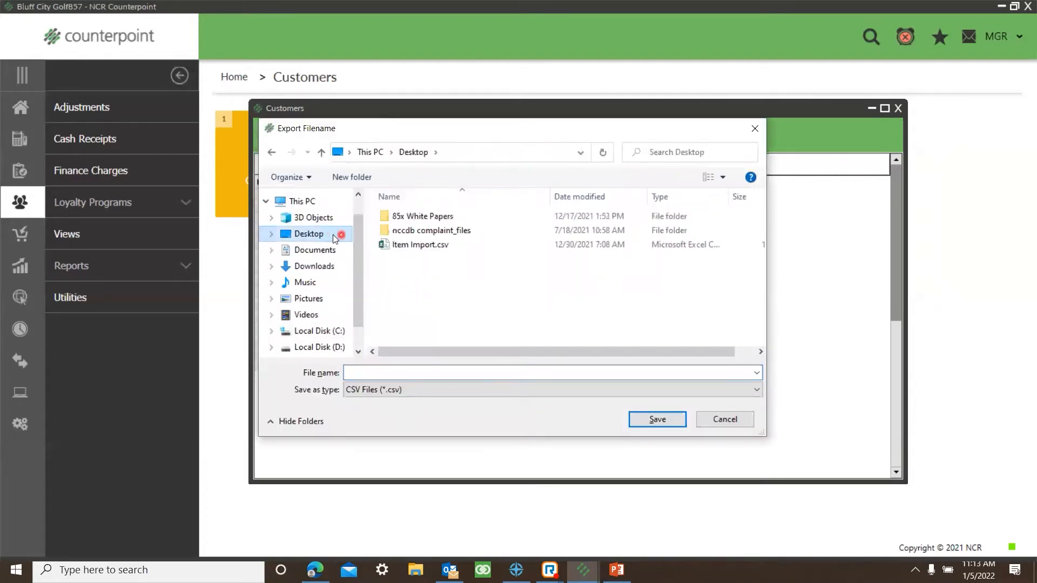
pyautogui.click(381, 389)
pyautogui.click(386, 377)
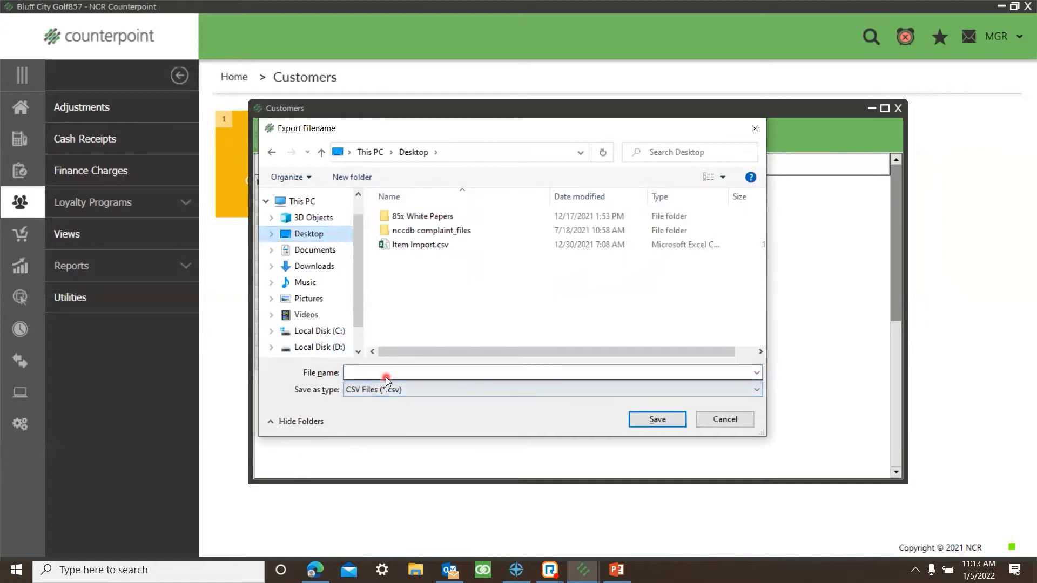
pyautogui.write('customer list')
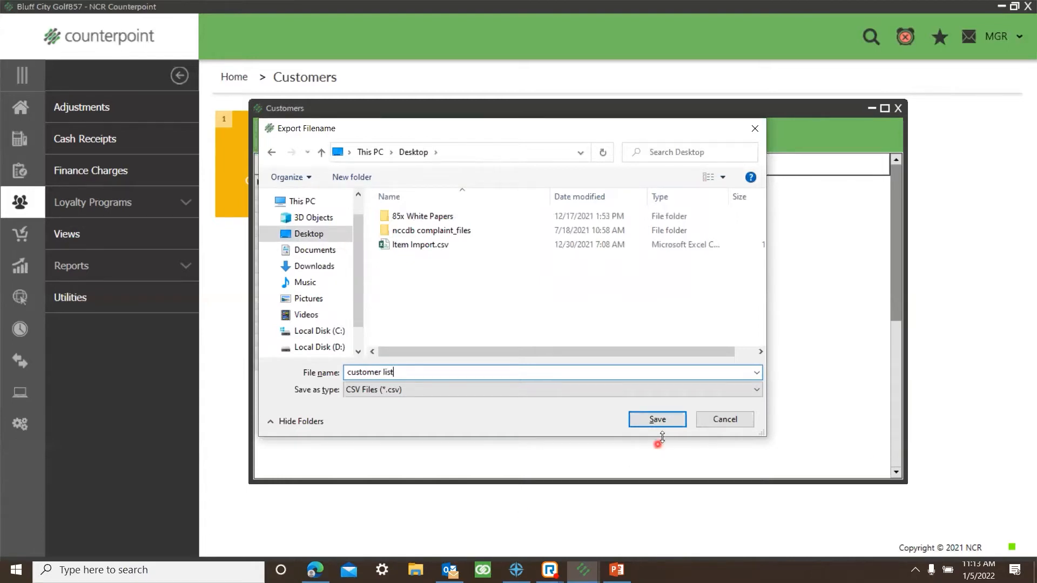
pyautogui.click(657, 419)
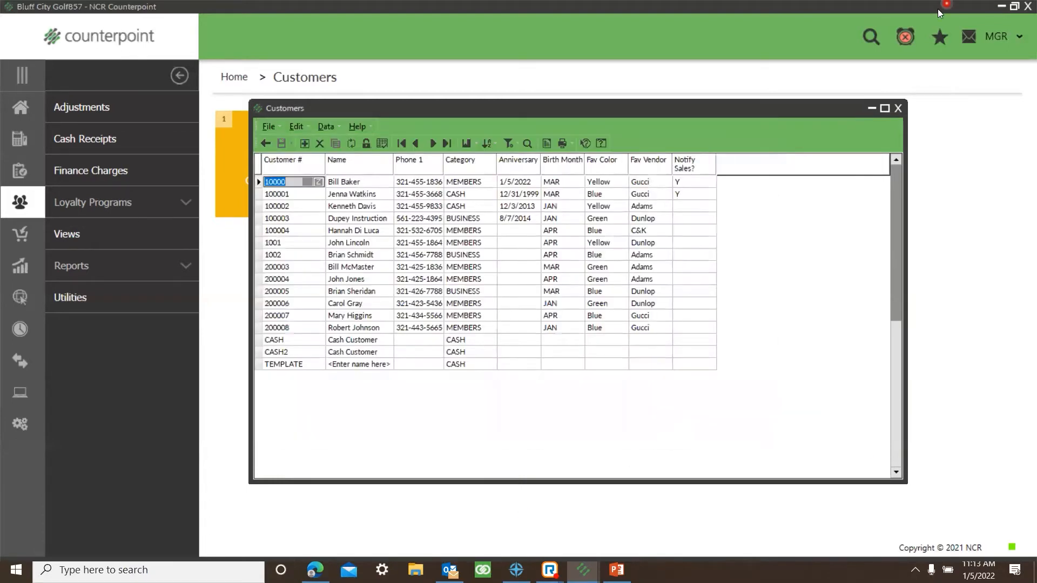
# Step: Close the customer table, minimize Counterpoint, move customer list.csv to an open area of the desktop and open it in Excel
pyautogui.click(898, 109)
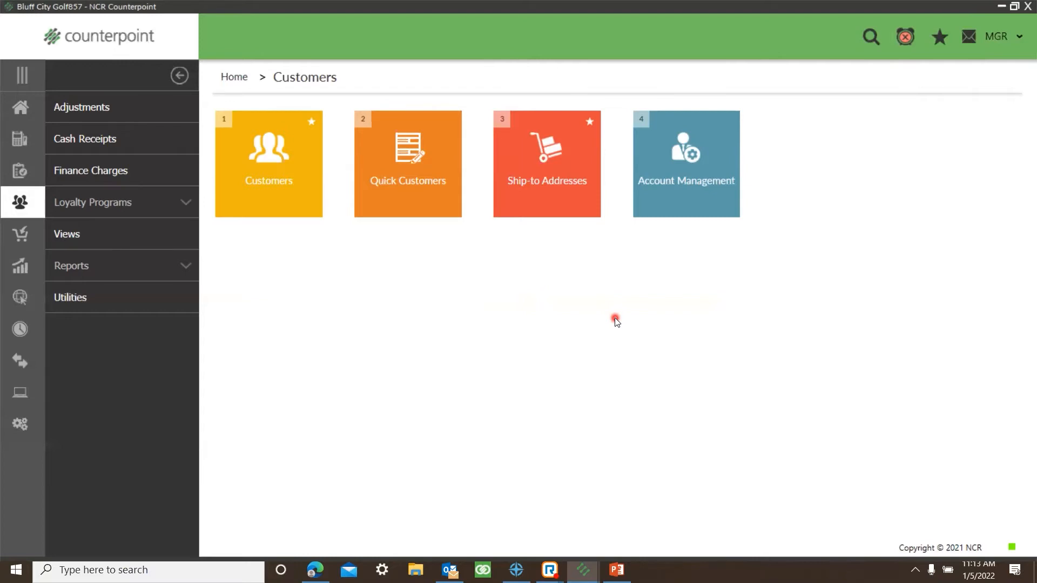
pyautogui.click(1001, 7)
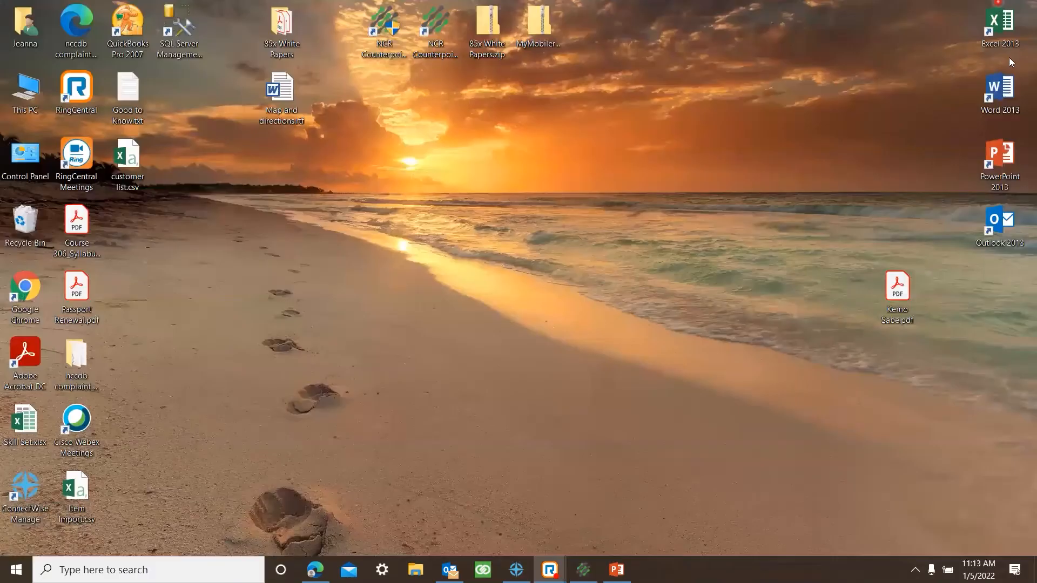
pyautogui.moveTo(118, 142); pyautogui.dragTo(522, 258)
pyautogui.moveTo(541, 289); pyautogui.dragTo(541, 290)
pyautogui.doubleClick(541, 290)
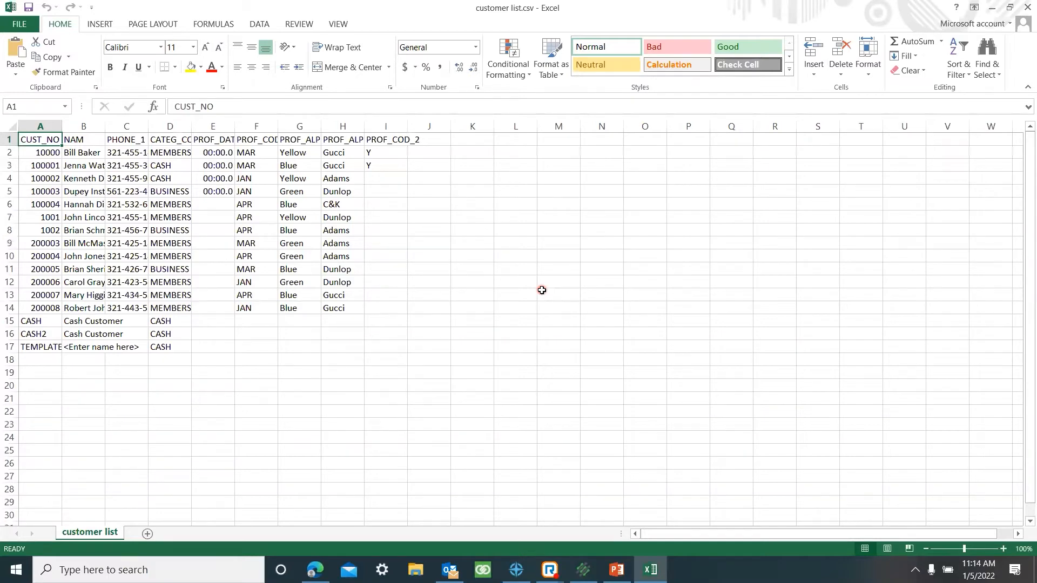
# Step: Widen column B of the exported customer list and close the workbook without saving
pyautogui.moveTo(106, 125); pyautogui.dragTo(310, 126)
pyautogui.click(1027, 8)
pyautogui.click(514, 298)
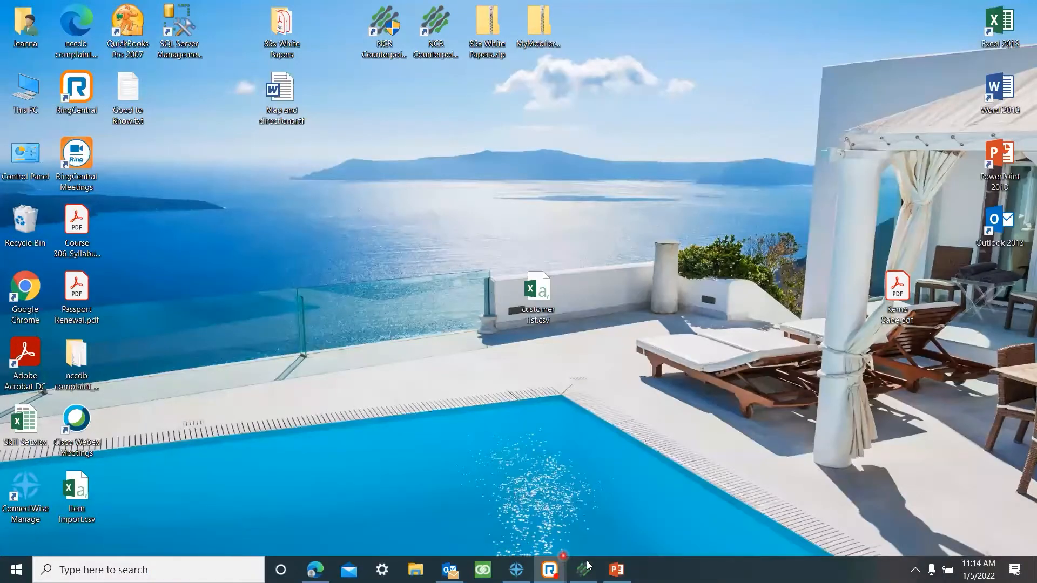
# Step: Switch back to Counterpoint and open the column designer for the customer lookup
pyautogui.click(586, 561)
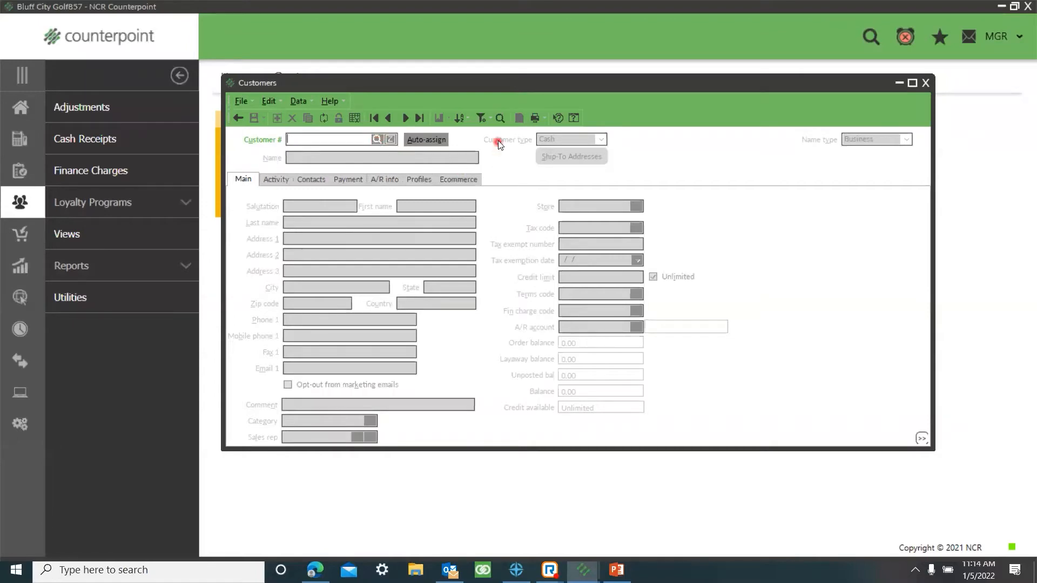
pyautogui.click(500, 120)
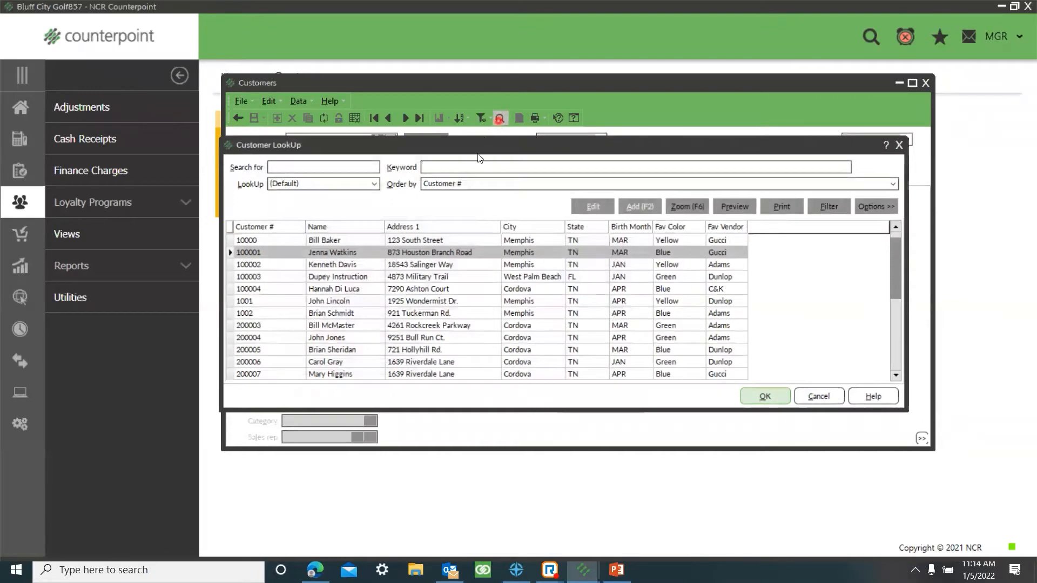
pyautogui.click(889, 207)
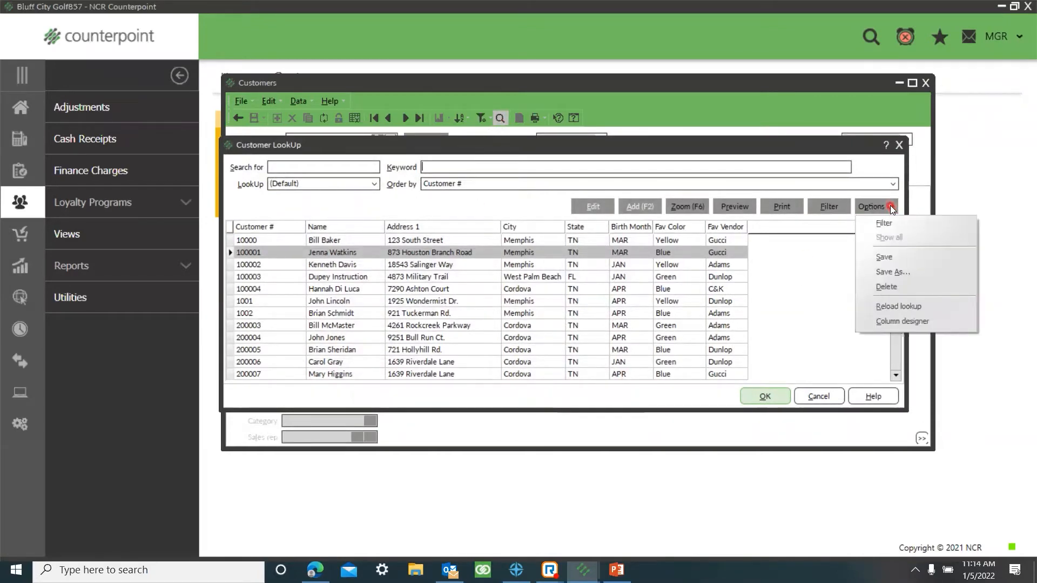
pyautogui.click(894, 323)
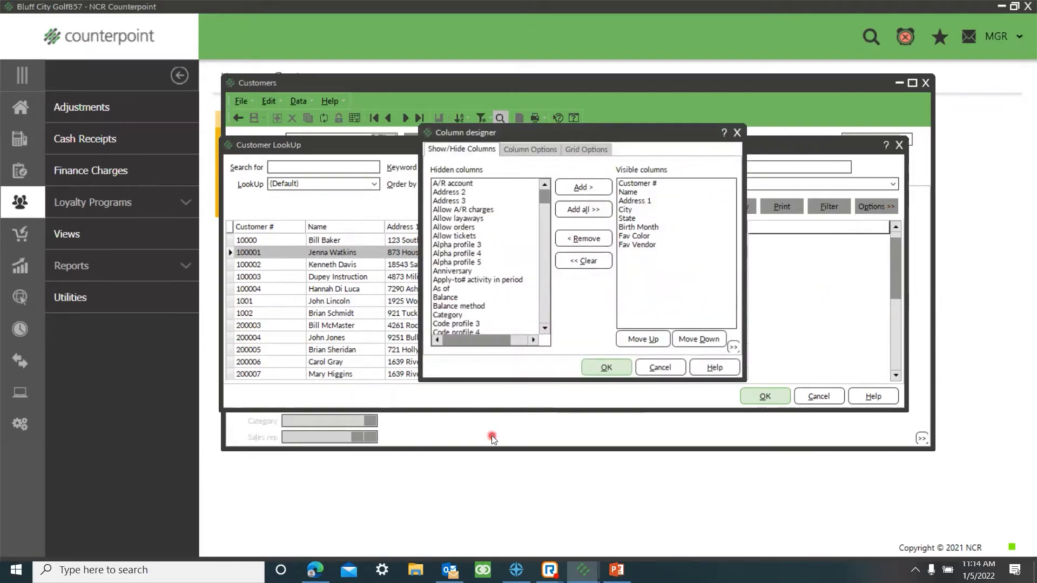
# Step: Find the hidden column Notify Sales? and add it to the customer lookup's visible columns
pyautogui.click(455, 238)
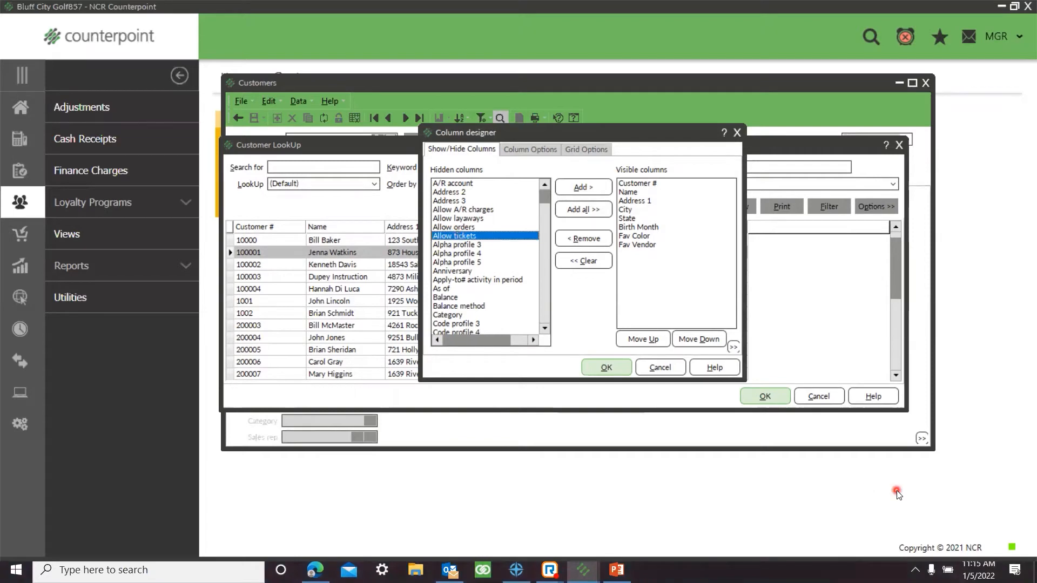
pyautogui.press('s')
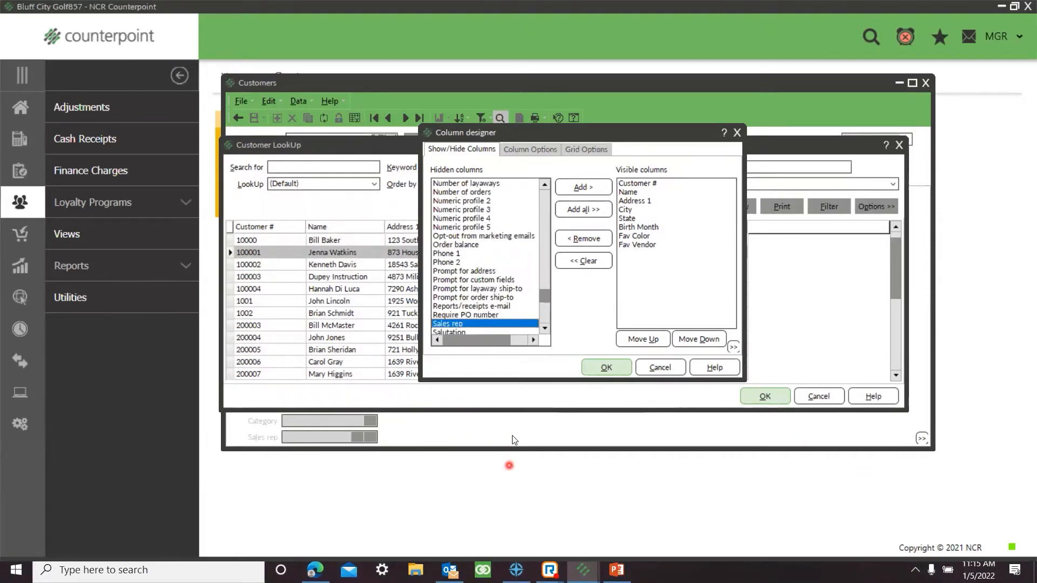
pyautogui.moveTo(544, 328); pyautogui.dragTo(545, 328)
pyautogui.press('n')
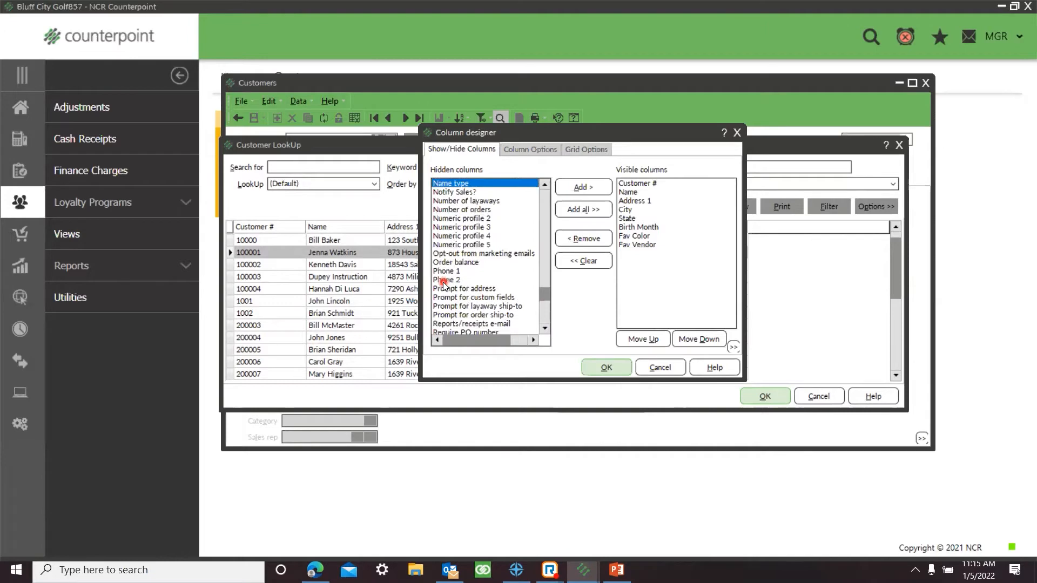
pyautogui.click(458, 192)
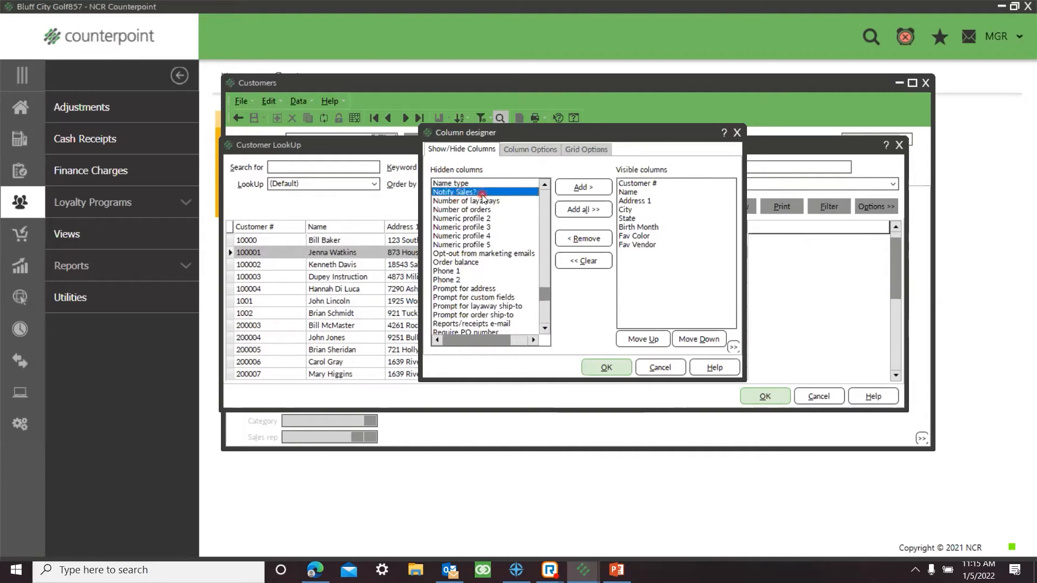
pyautogui.moveTo(487, 192); pyautogui.dragTo(641, 266)
pyautogui.click(583, 187)
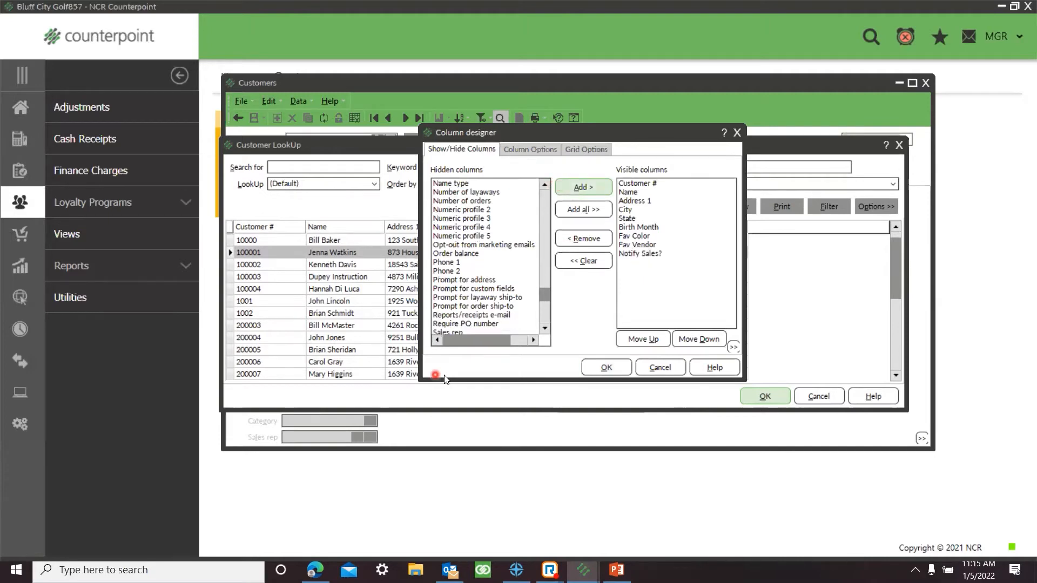
# Step: Move the Notify Sales? column up and back down to the end of the visible columns, and accept the lookup layout
pyautogui.click(653, 254)
pyautogui.click(652, 252)
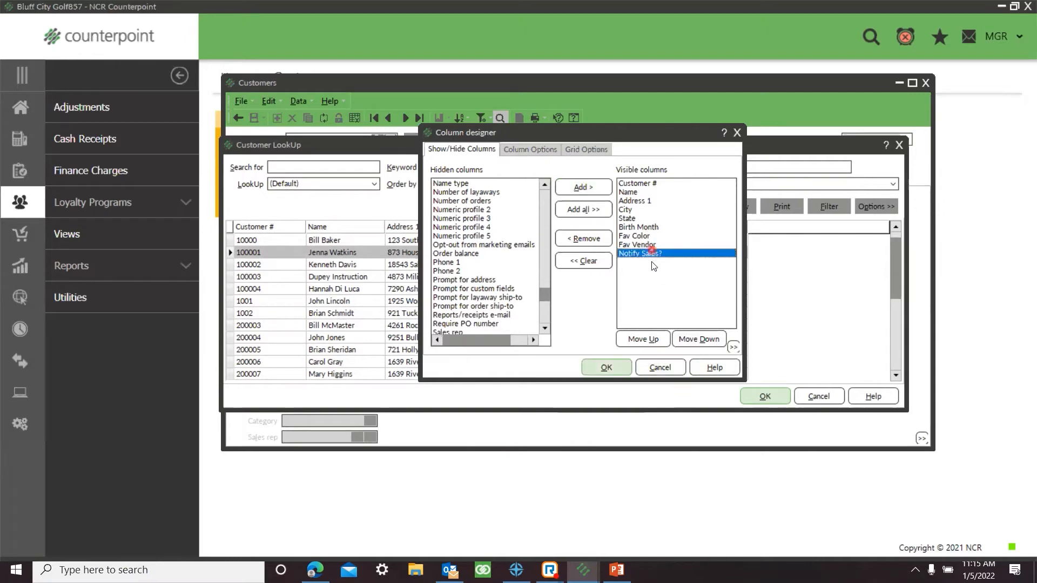
pyautogui.click(655, 341)
pyautogui.click(655, 340)
pyautogui.click(655, 340)
pyautogui.click(654, 340)
pyautogui.click(702, 339)
pyautogui.click(702, 339)
pyautogui.click(702, 339)
pyautogui.click(702, 339)
pyautogui.click(592, 369)
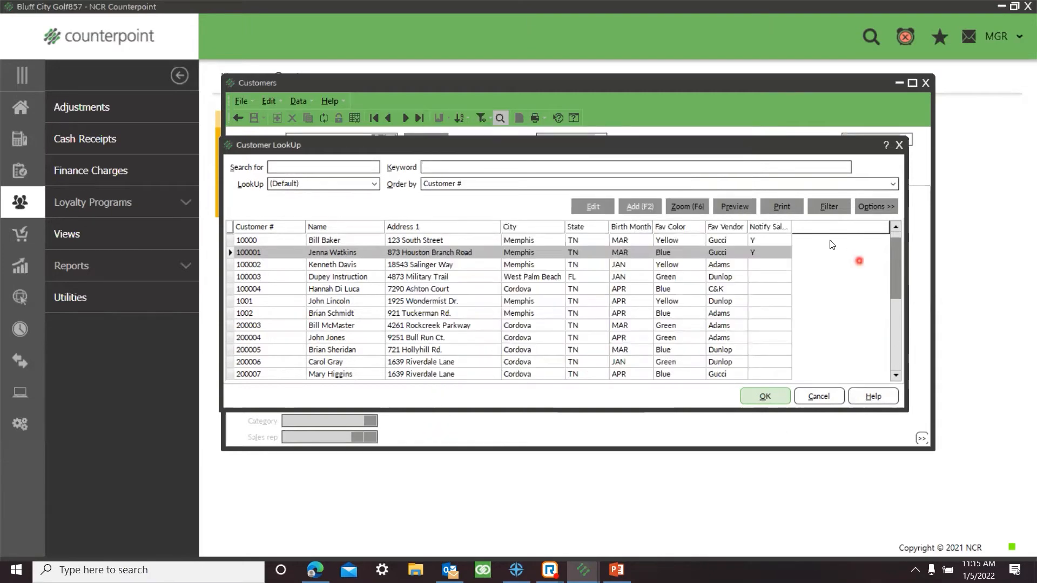
# Step: Export the customer lookup data to the Desktop as a CSV file named Customer Look Up
pyautogui.rightClick(602, 269)
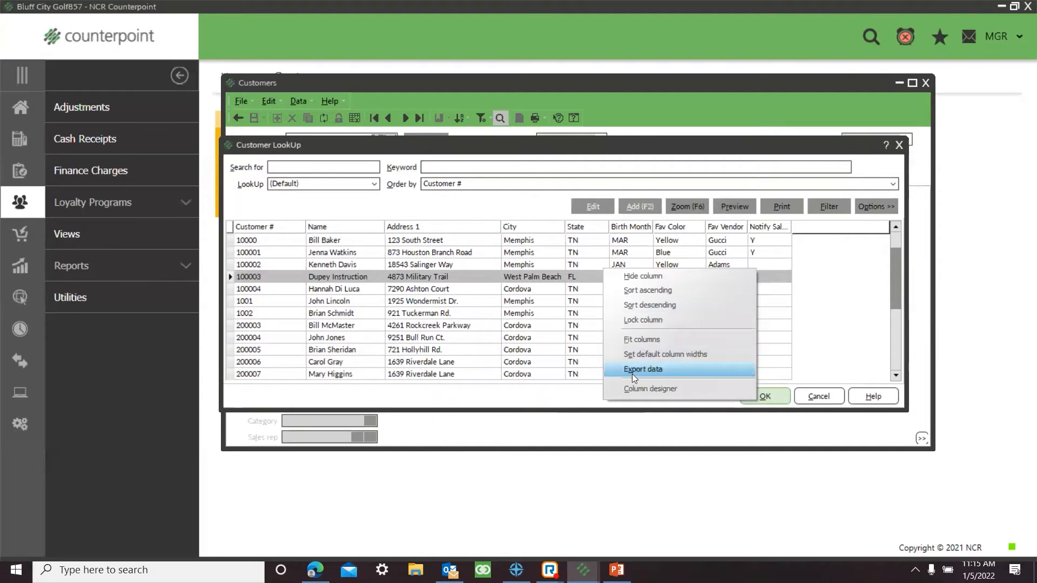
pyautogui.click(632, 374)
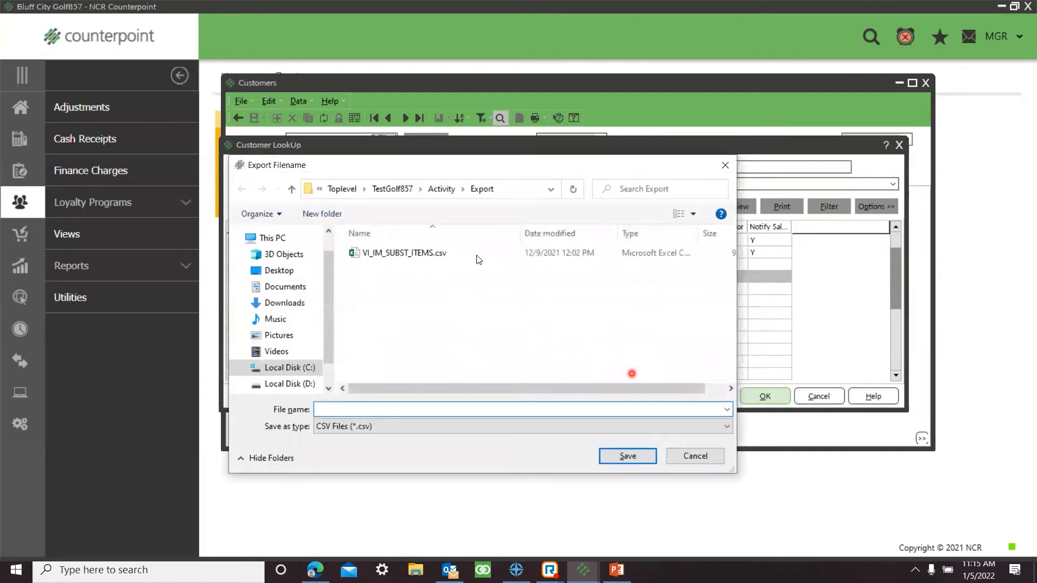
pyautogui.click(305, 272)
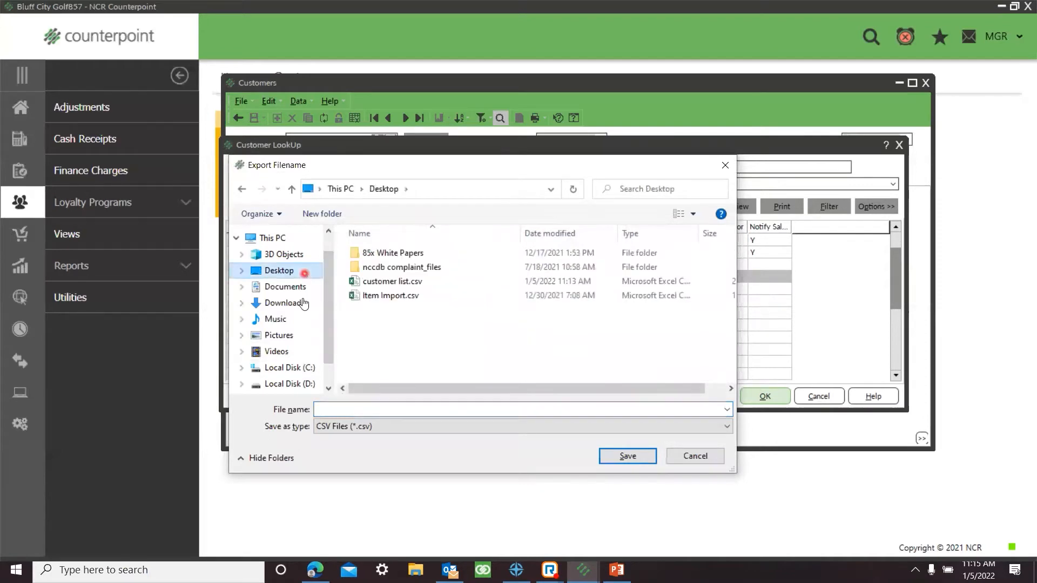
pyautogui.click(339, 411)
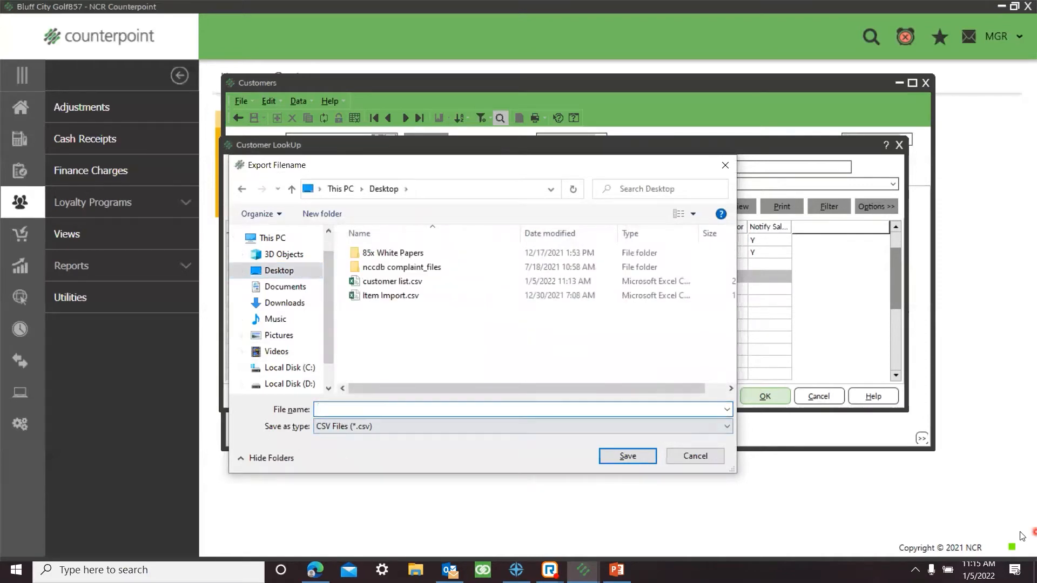
pyautogui.write('C')
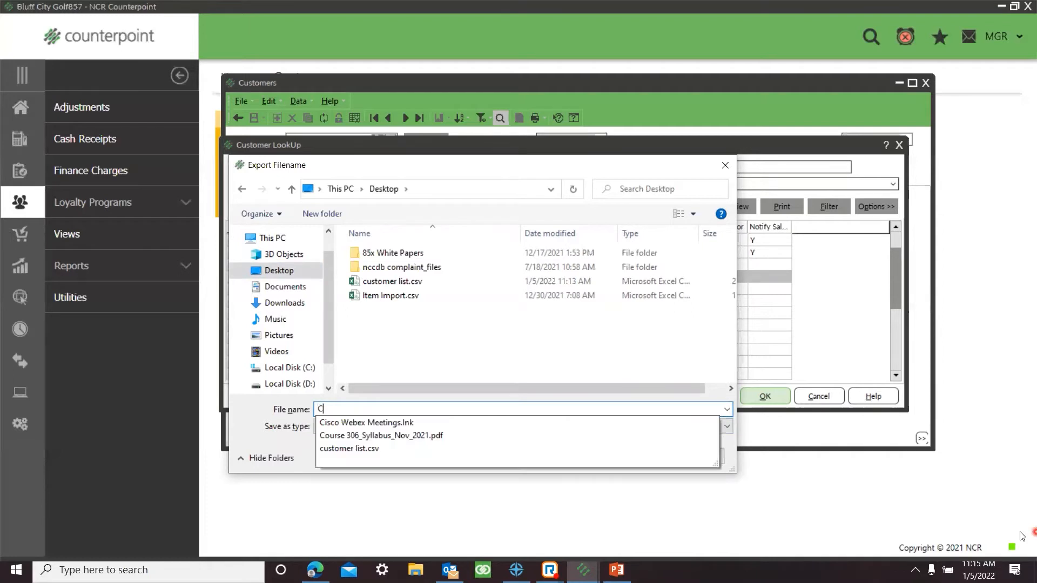
pyautogui.write('ustomer Look Up')
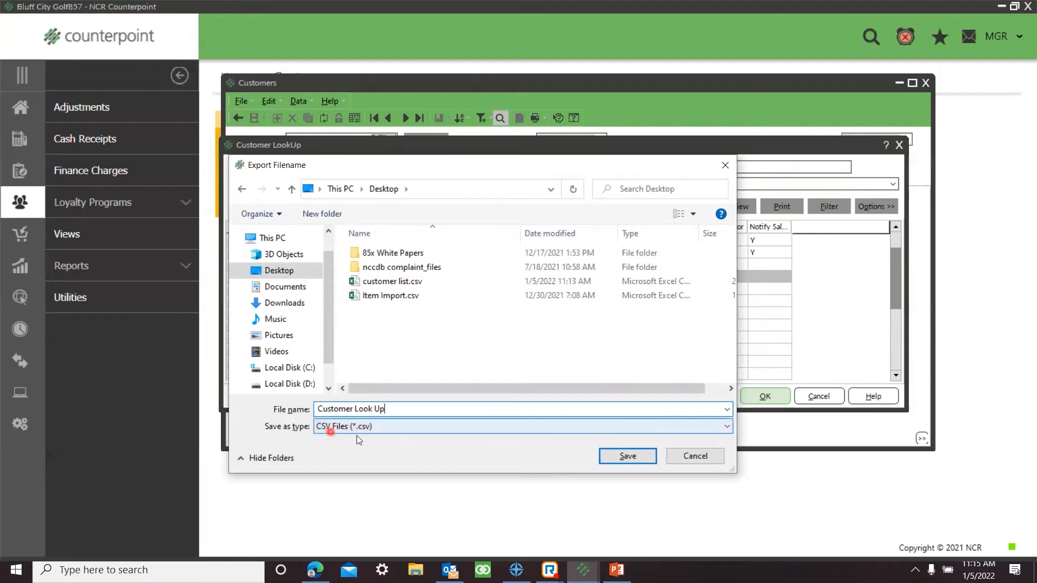
pyautogui.click(641, 460)
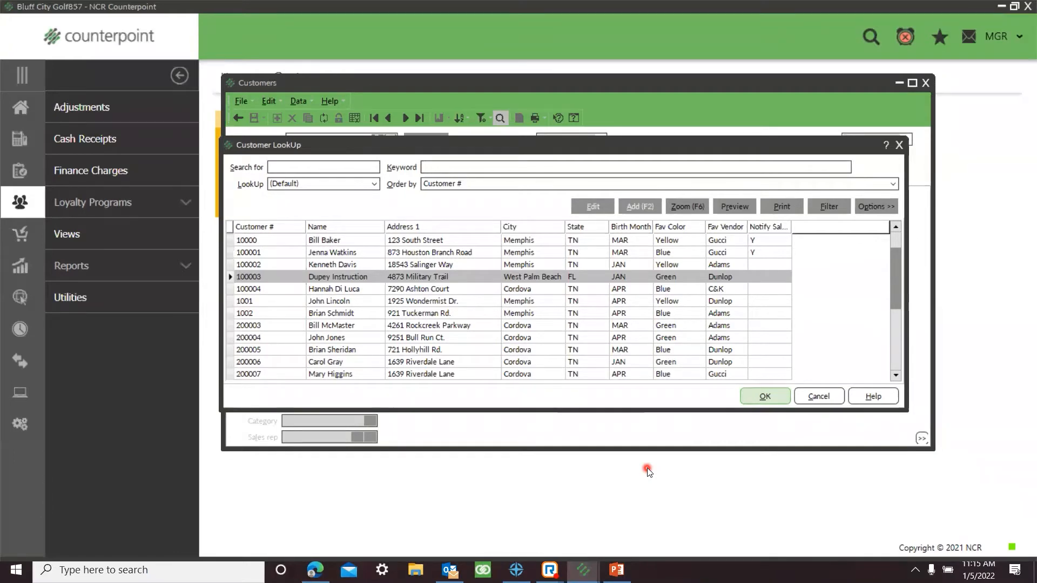
# Step: Narrow the Customer # and Notify Sales? columns in the lookup and preview the customer quick report before and after
pyautogui.click(752, 206)
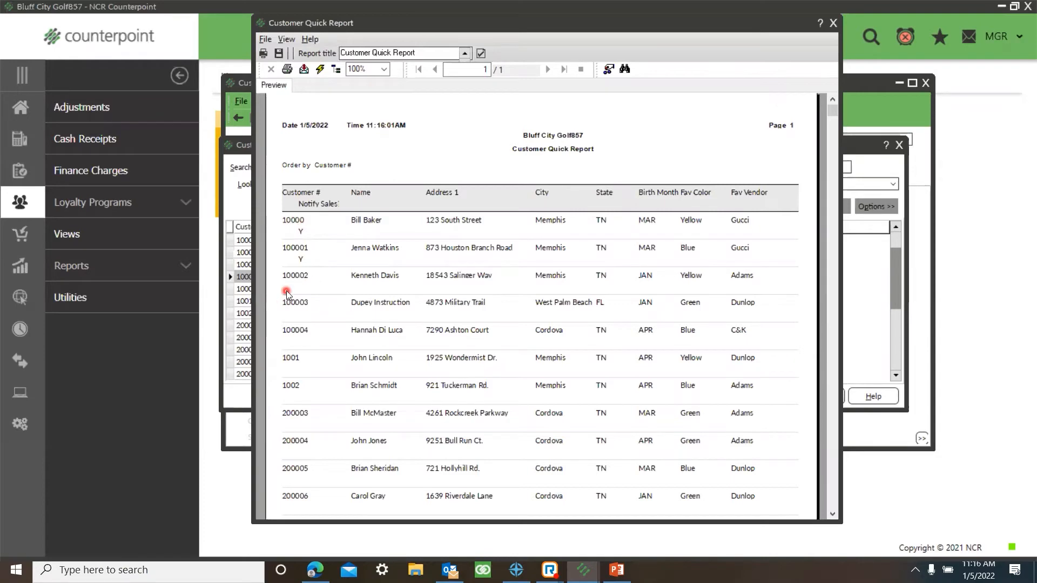
pyautogui.click(831, 24)
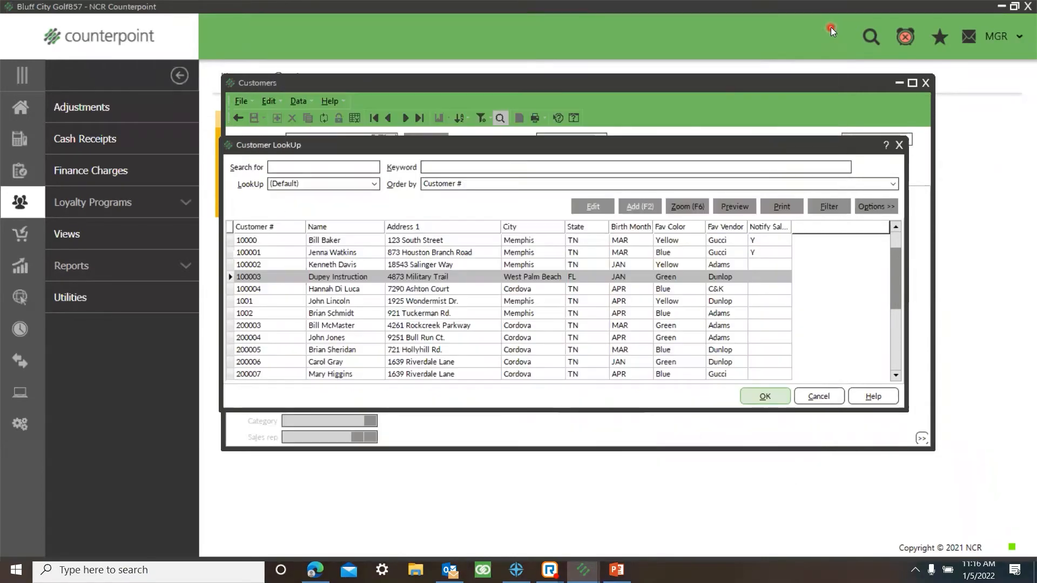
pyautogui.moveTo(306, 226); pyautogui.dragTo(279, 229)
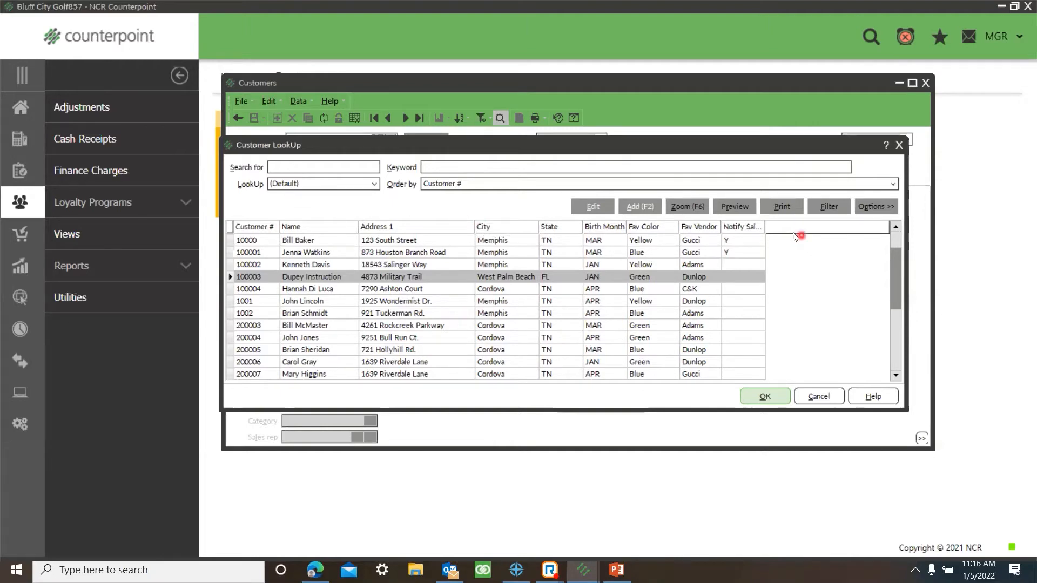
pyautogui.moveTo(768, 228); pyautogui.dragTo(759, 227)
pyautogui.click(739, 206)
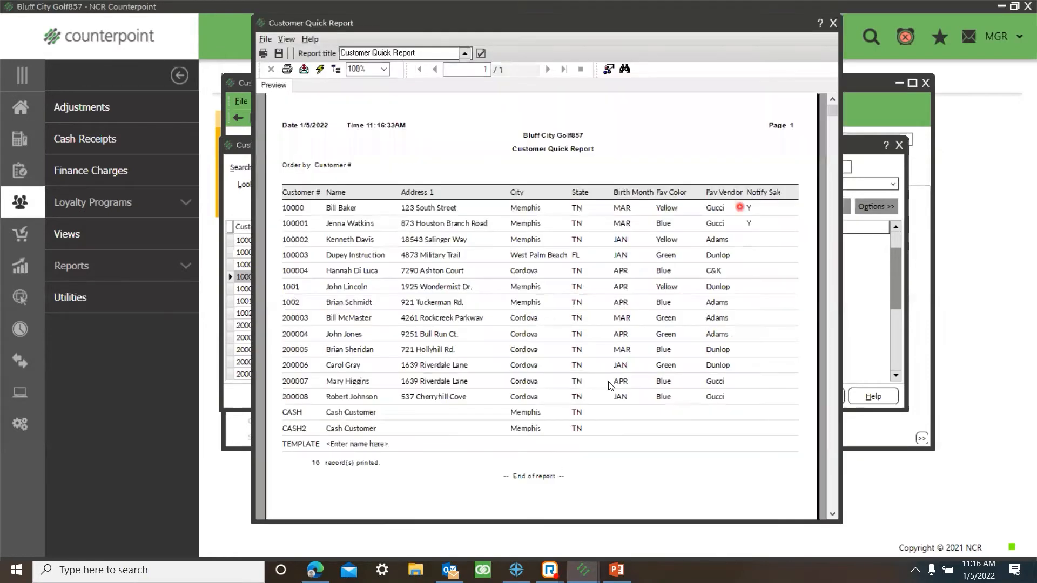
pyautogui.moveTo(616, 569)
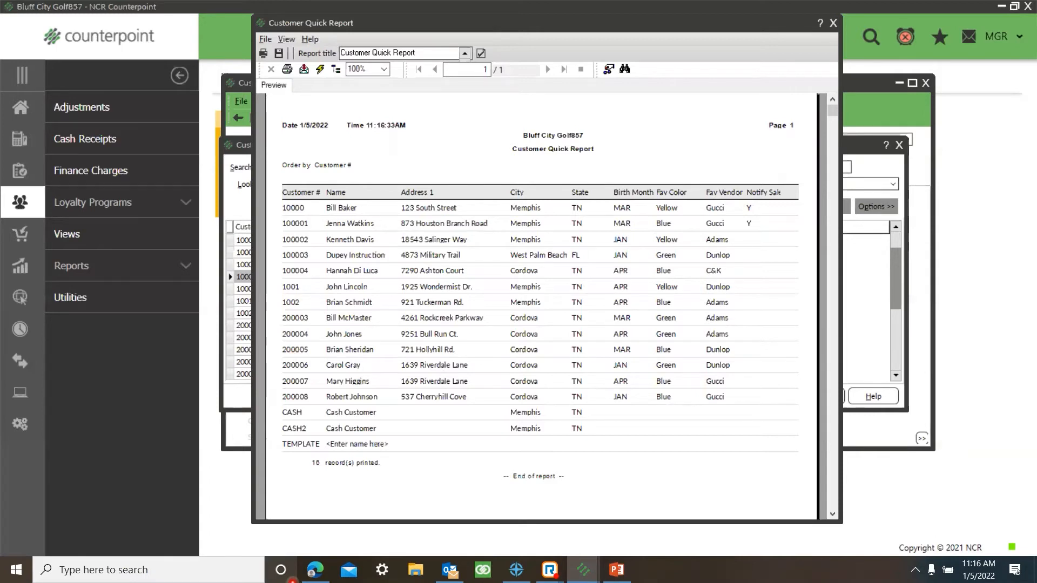
# Step: Export the quick report in Acrobat Format (PDF) with Application as the destination
pyautogui.click(303, 68)
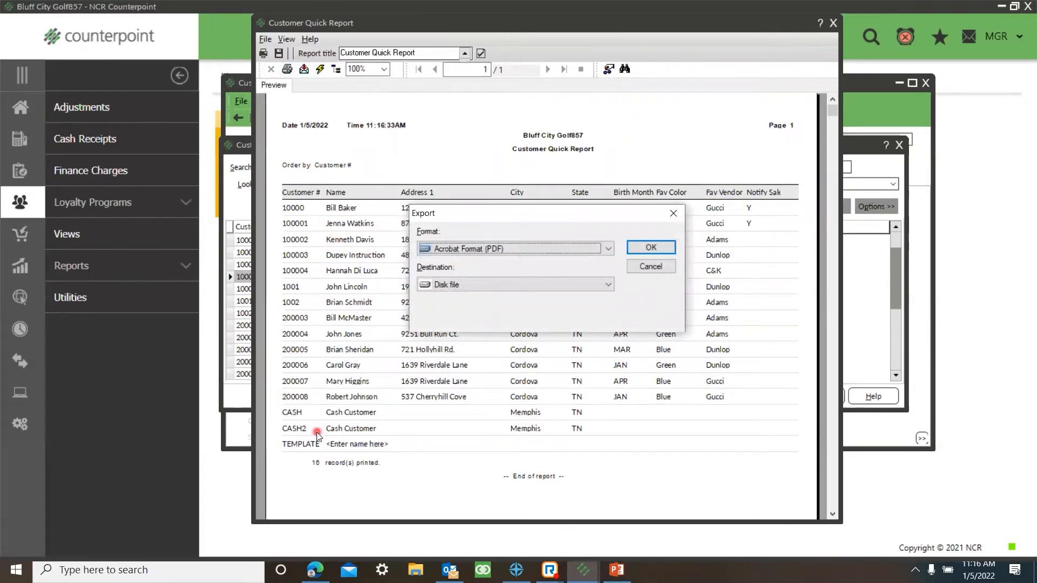
pyautogui.click(608, 248)
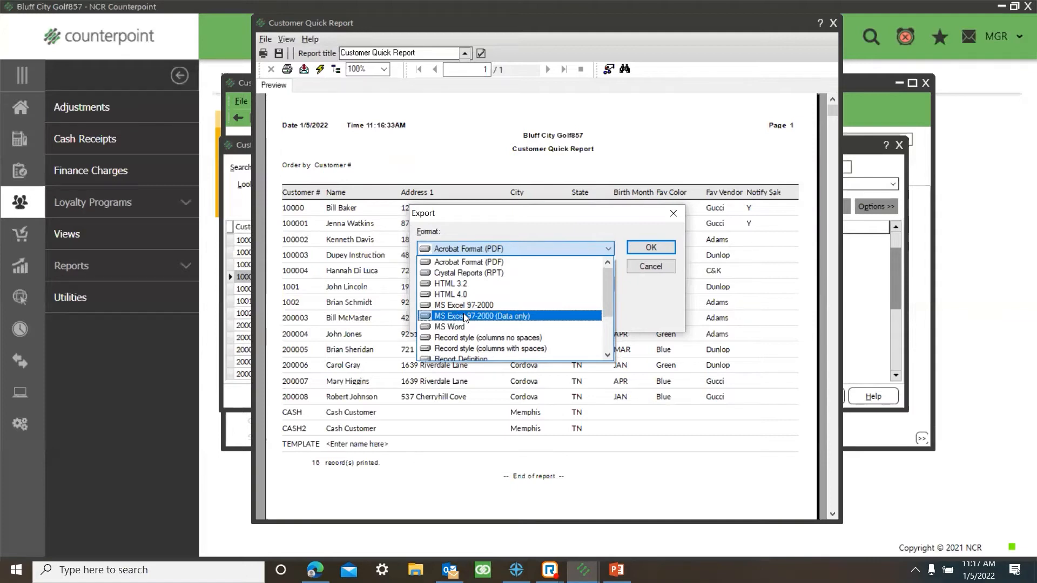
pyautogui.click(479, 261)
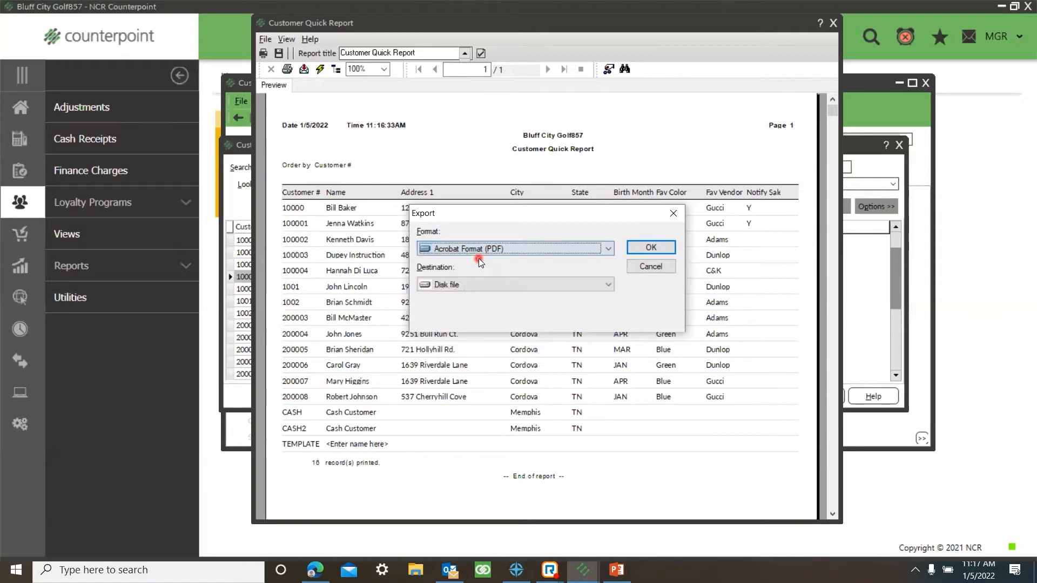
pyautogui.click(472, 284)
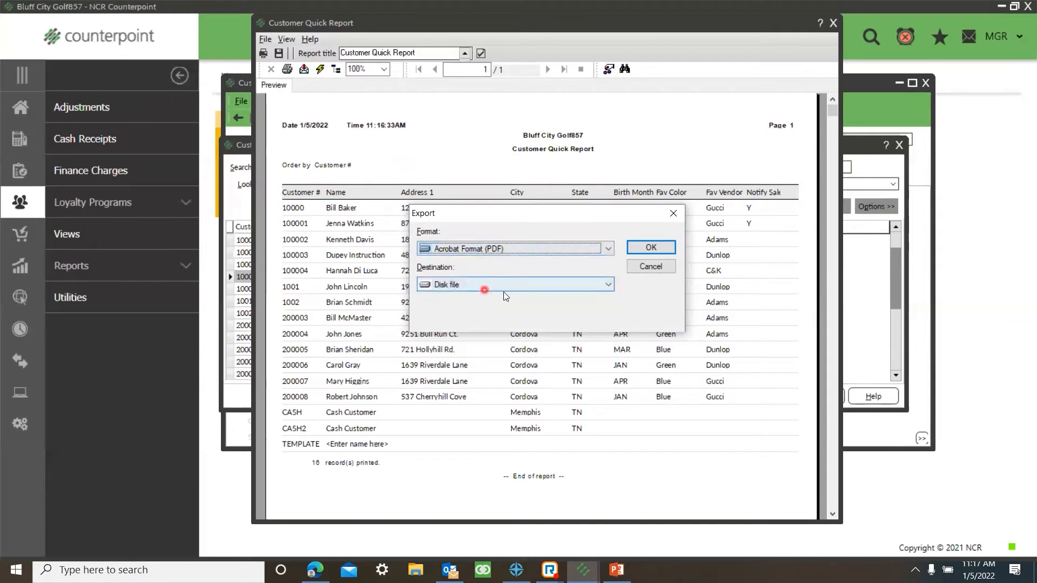
pyautogui.click(604, 286)
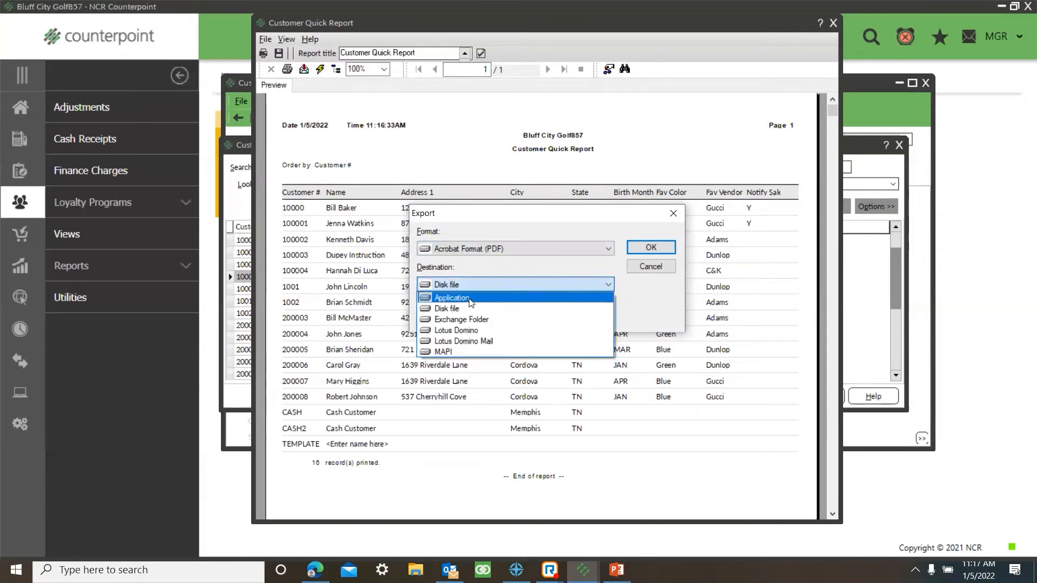
pyautogui.click(452, 298)
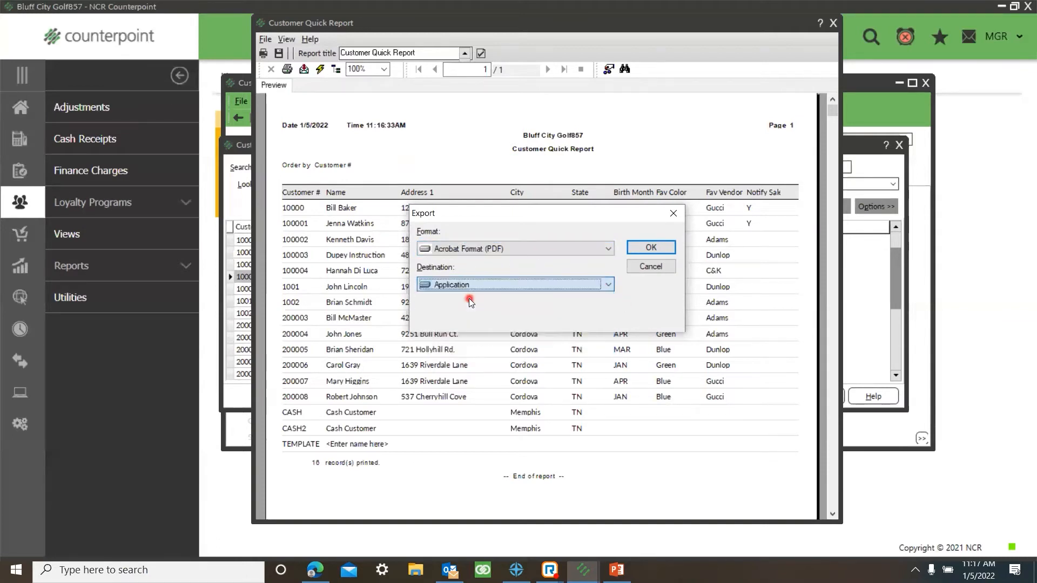
pyautogui.click(607, 285)
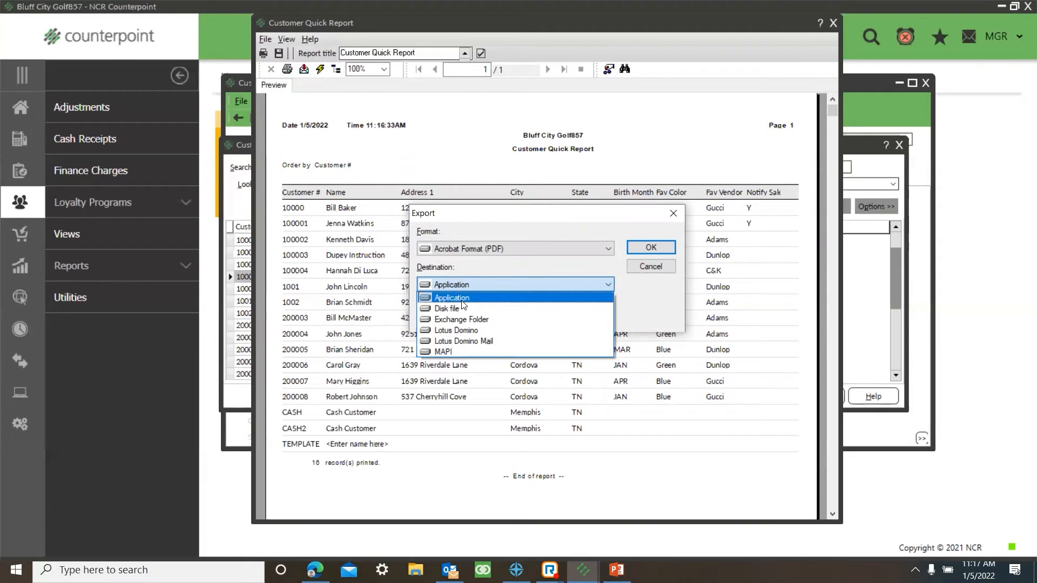
pyautogui.click(460, 298)
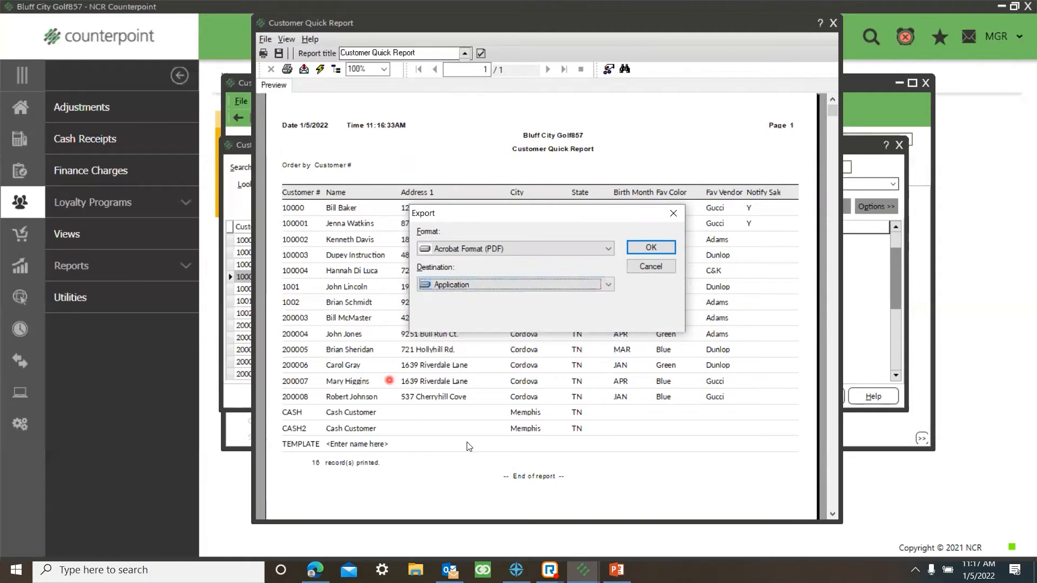
pyautogui.click(651, 247)
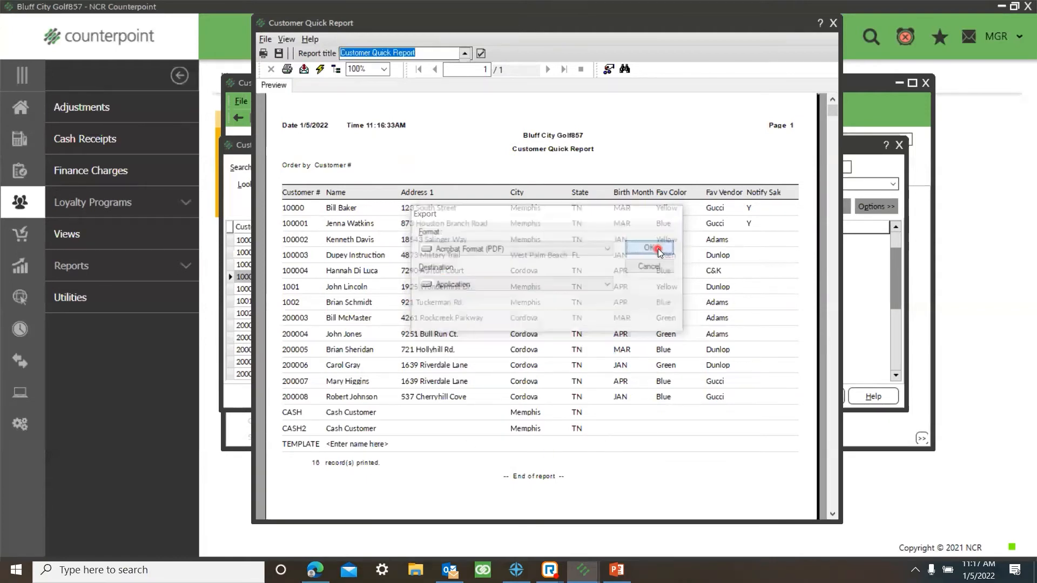
# Step: Close the exported PDF, the quick report preview and the customer lookup
pyautogui.click(344, 154)
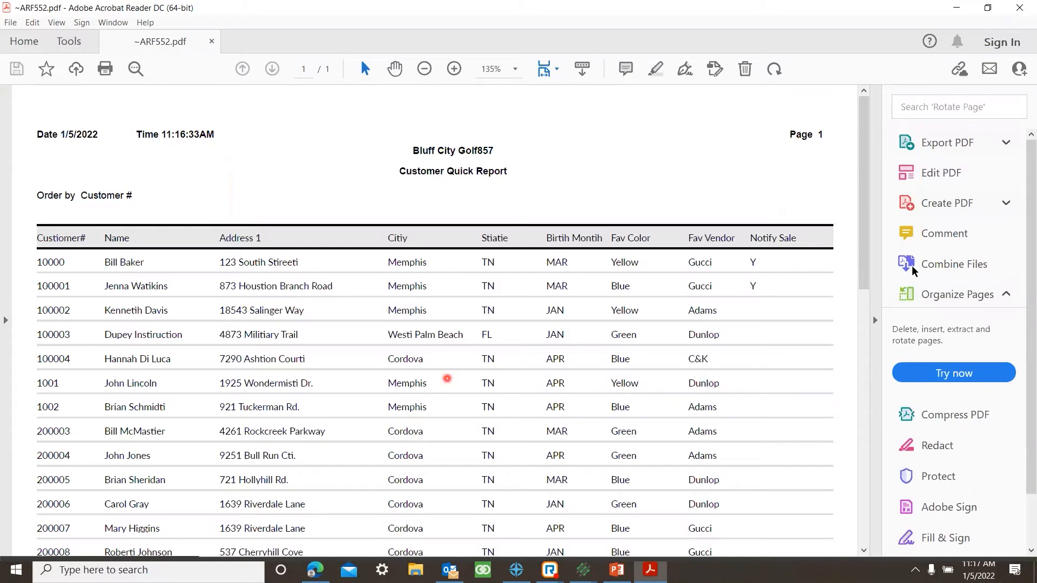
pyautogui.click(1020, 10)
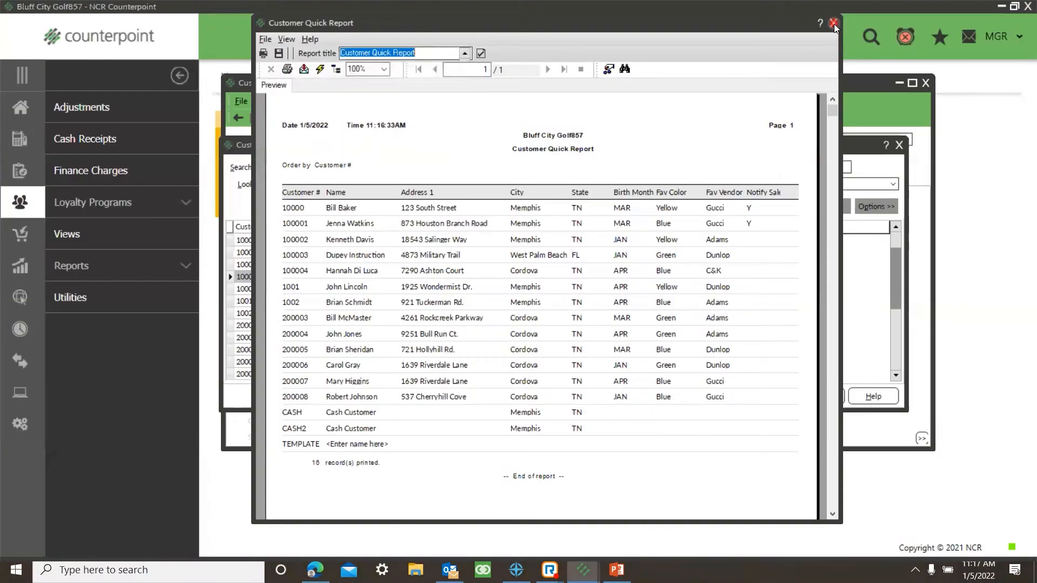
pyautogui.click(833, 24)
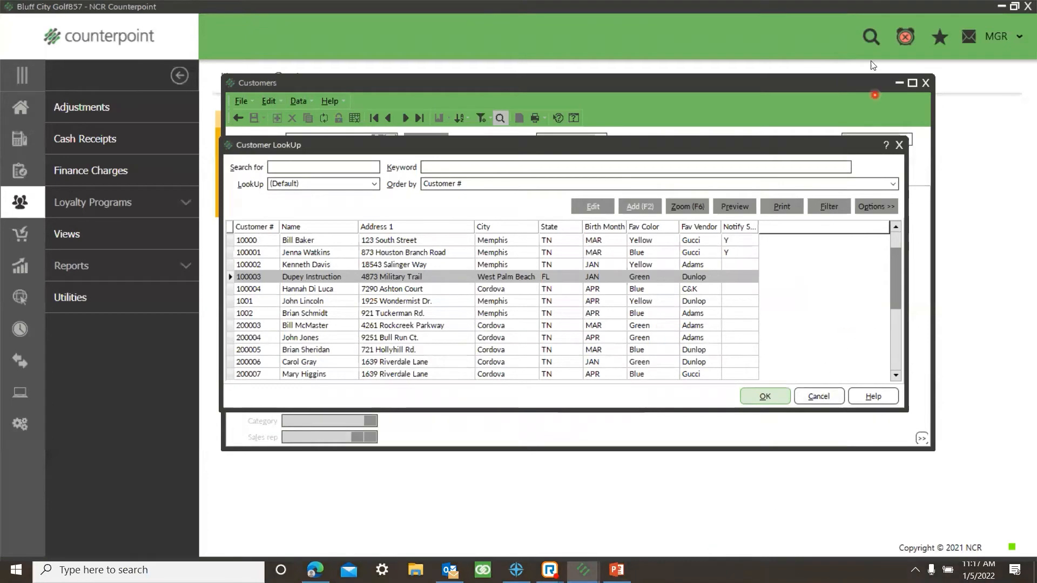
pyautogui.click(899, 145)
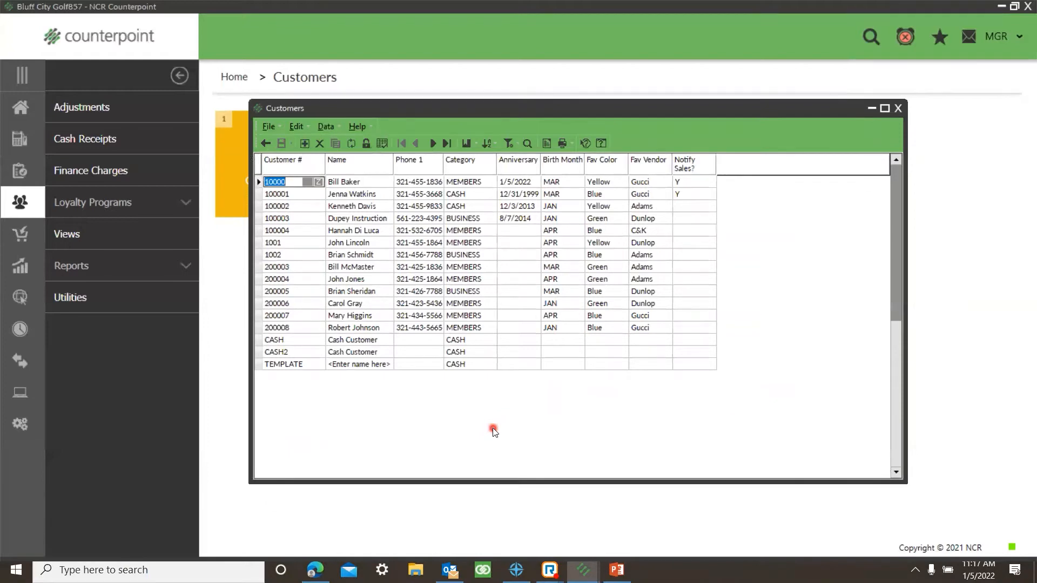
# Step: Open the filter for the customer table and switch it to the customizable list of conditions
pyautogui.click(527, 143)
pyautogui.click(510, 143)
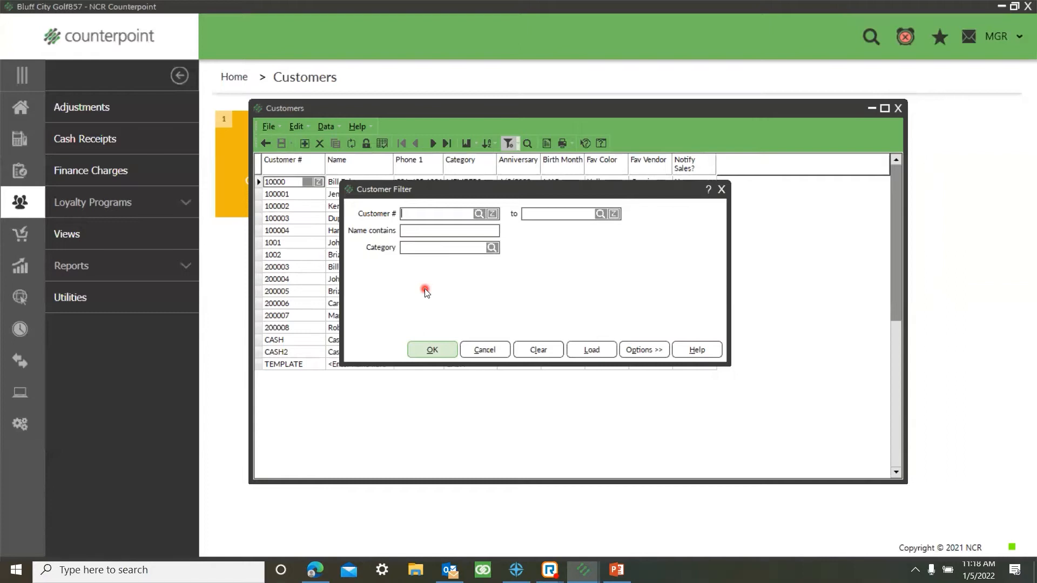
pyautogui.rightClick(673, 281)
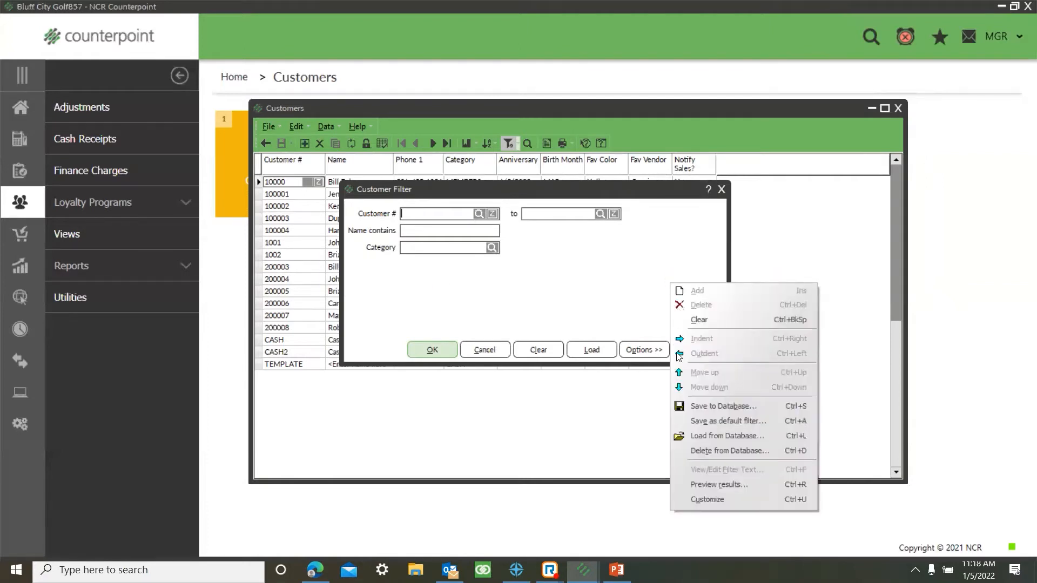
pyautogui.click(694, 501)
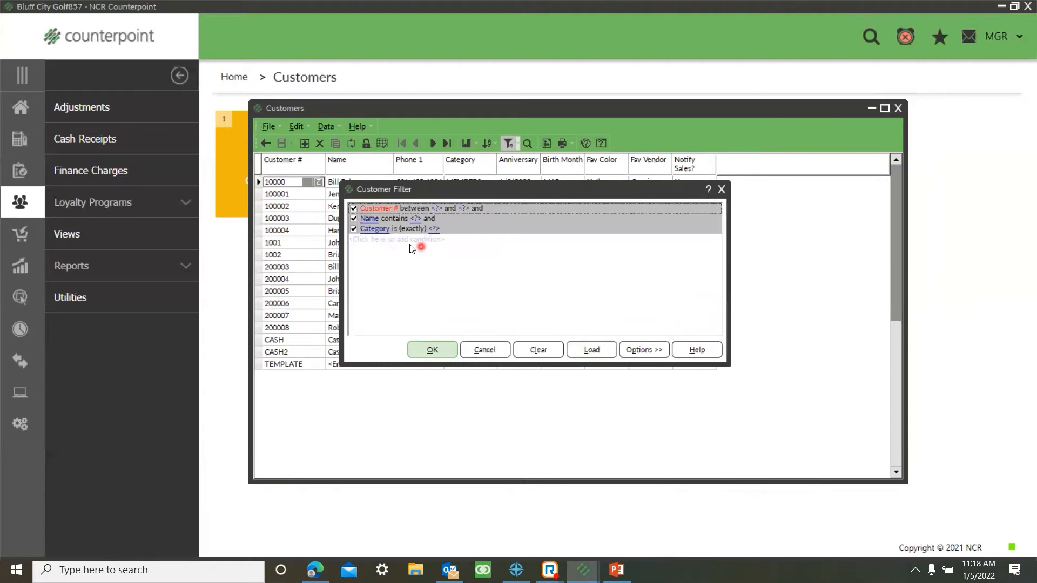
# Step: Add a condition to the customer filter and set its field to Birth Month
pyautogui.click(374, 240)
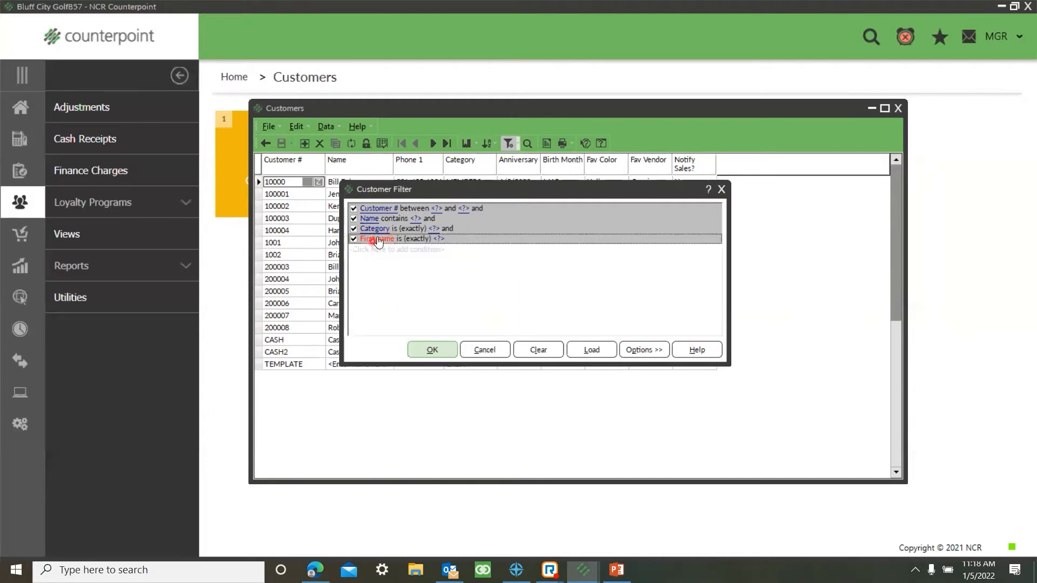
pyautogui.click(378, 241)
pyautogui.press('b')
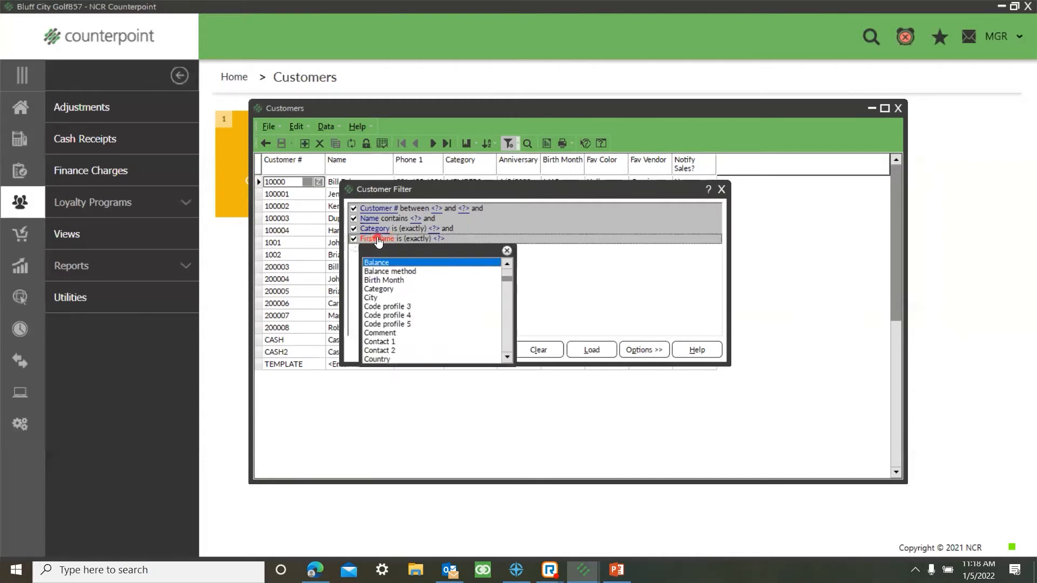
pyautogui.click(369, 263)
pyautogui.click(382, 280)
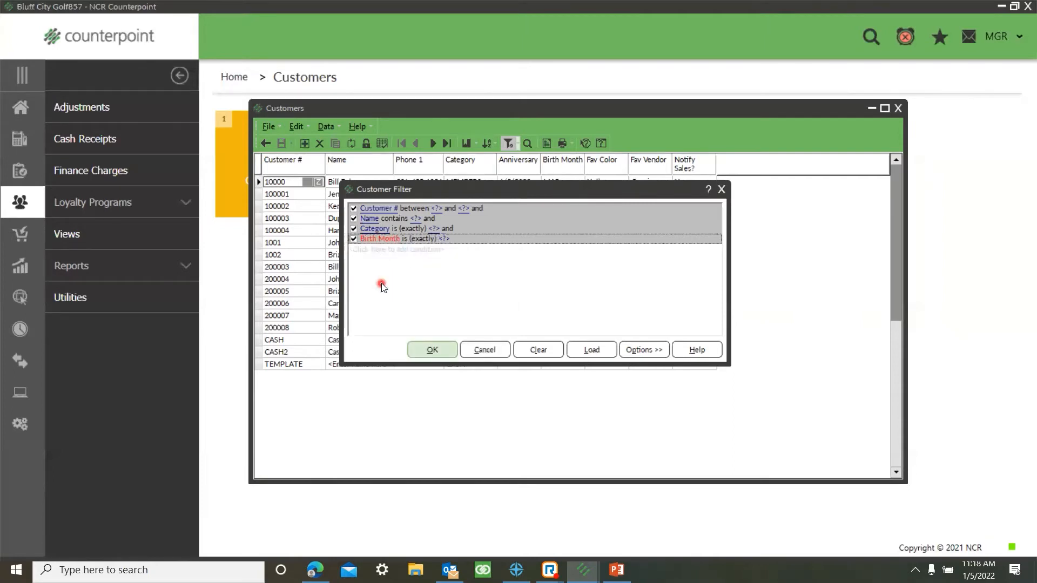
# Step: Leave the Birth Month condition's value blank and return the customer filter to its simplified view
pyautogui.click(443, 238)
pyautogui.click(510, 313)
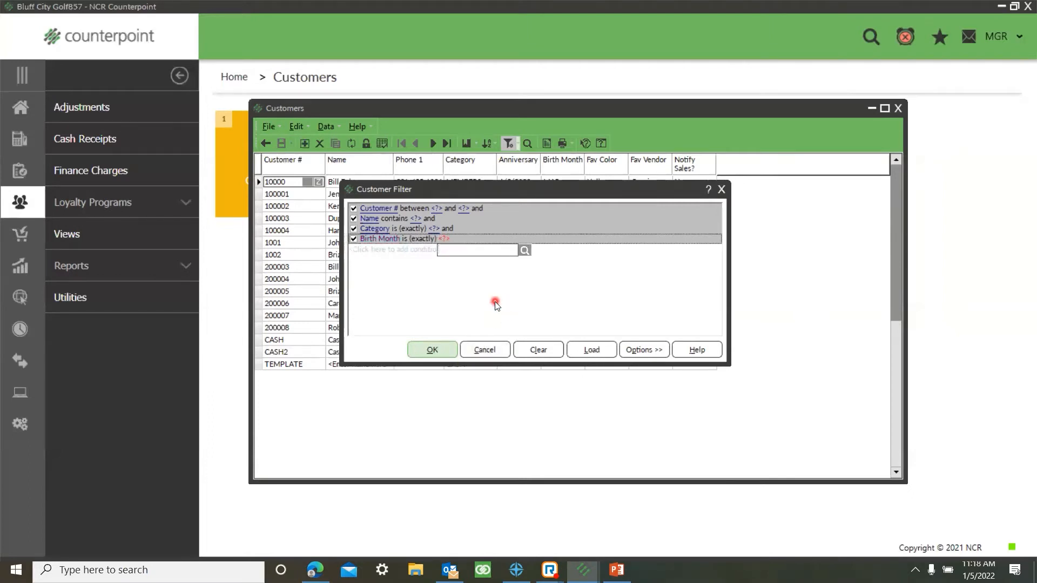
pyautogui.click(524, 253)
pyautogui.click(499, 297)
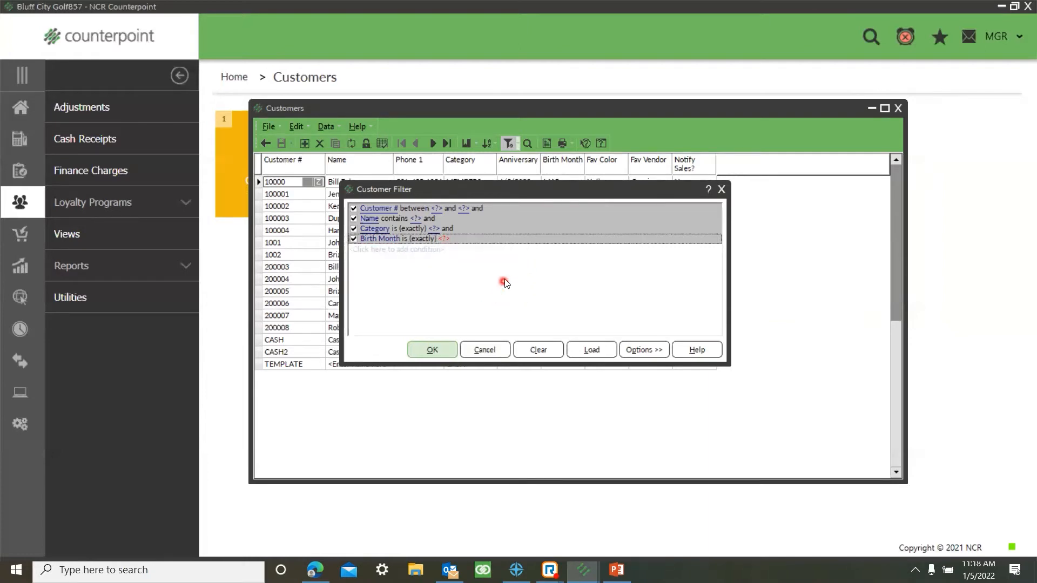
pyautogui.rightClick(508, 274)
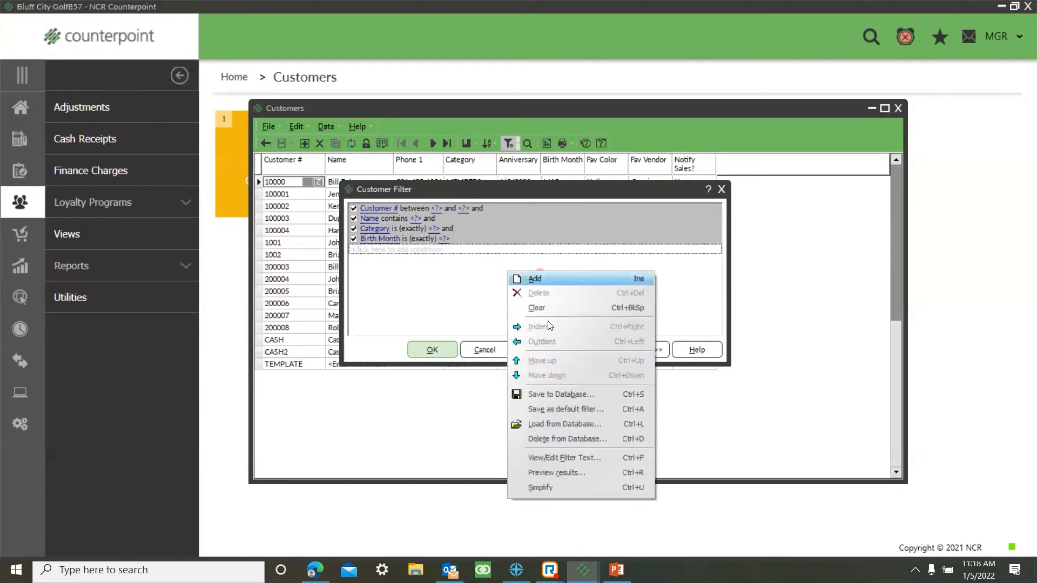
pyautogui.click(537, 489)
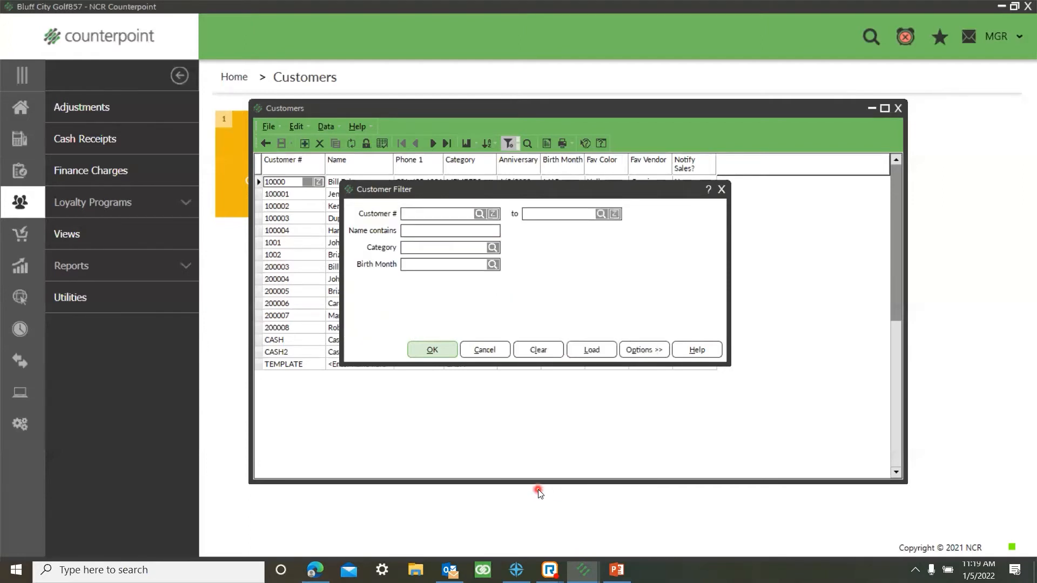
# Step: Set the customer filter's Birth Month to MAR and apply it to the customer table
pyautogui.click(492, 265)
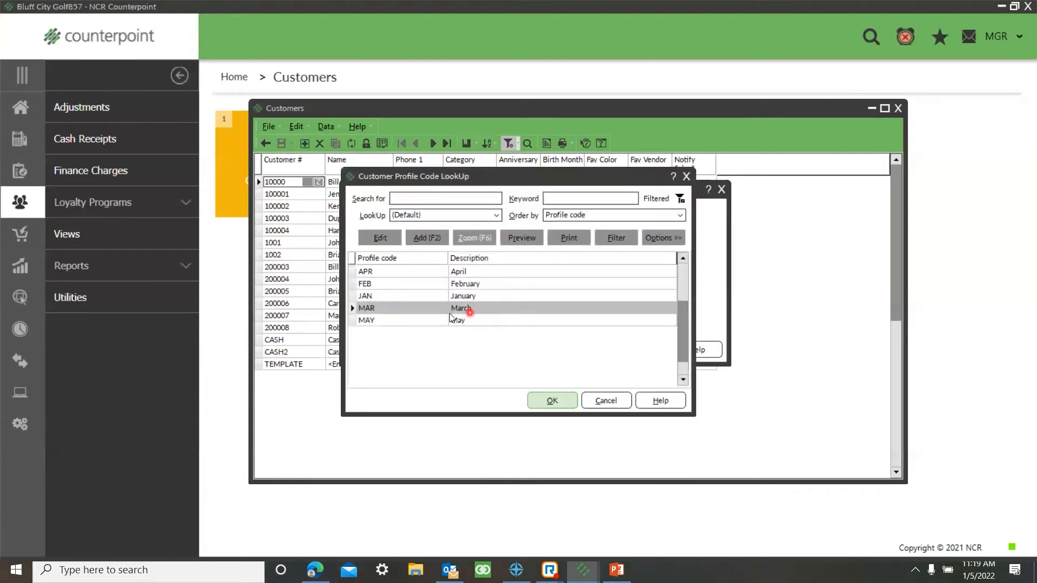
pyautogui.click(561, 402)
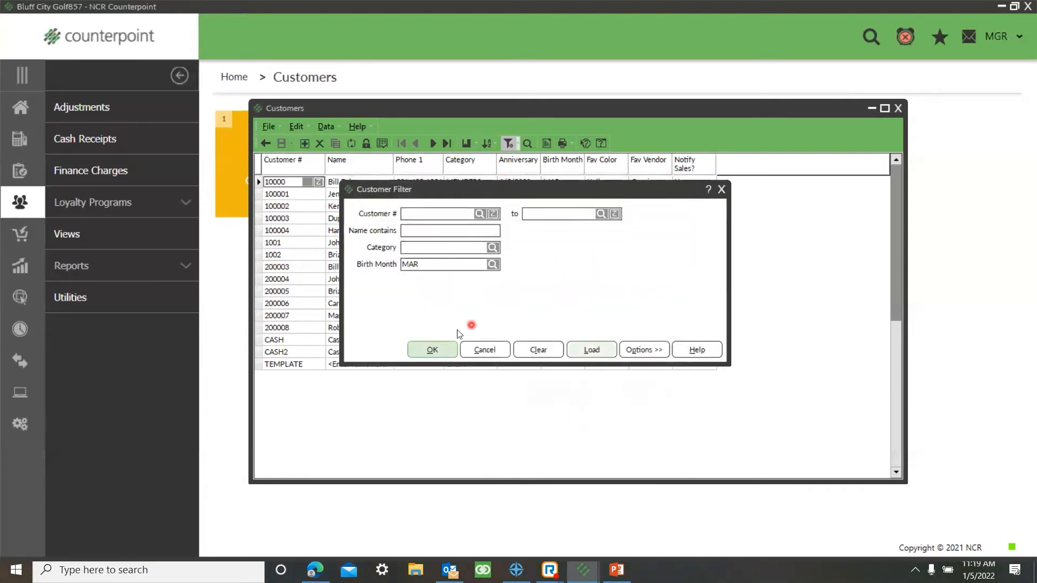
pyautogui.click(444, 350)
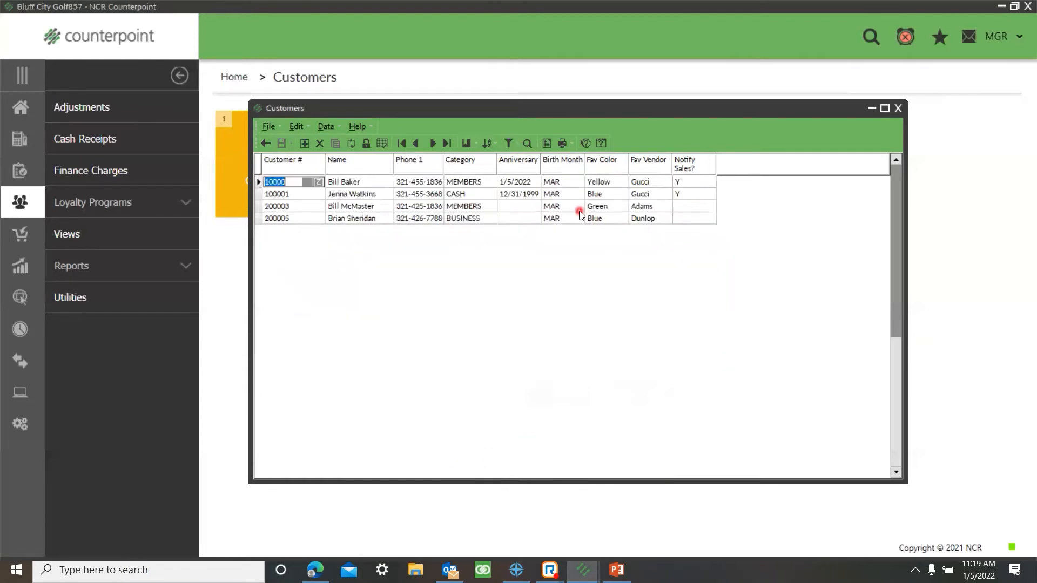
pyautogui.rightClick(453, 204)
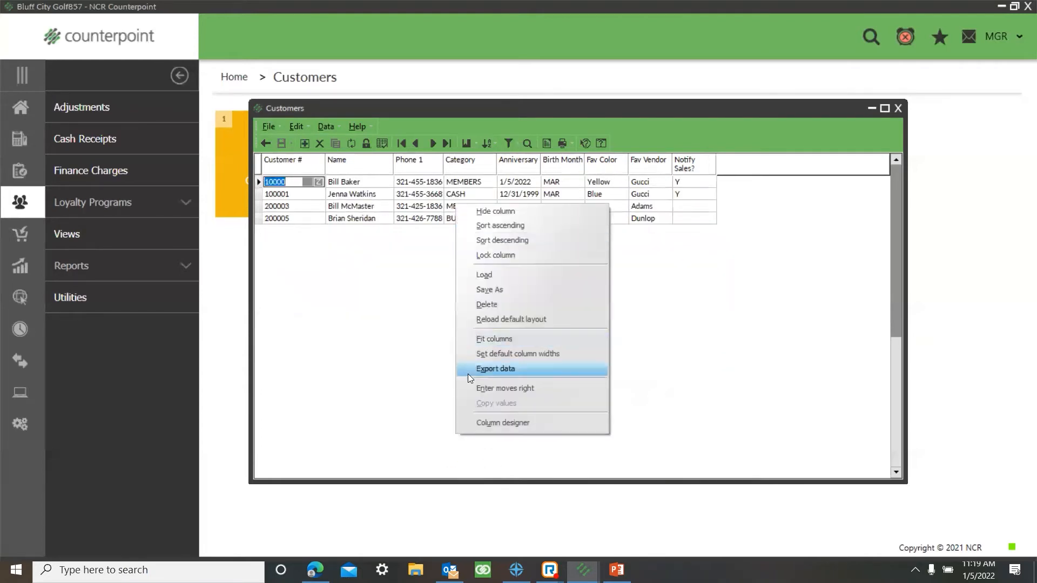
pyautogui.click(711, 343)
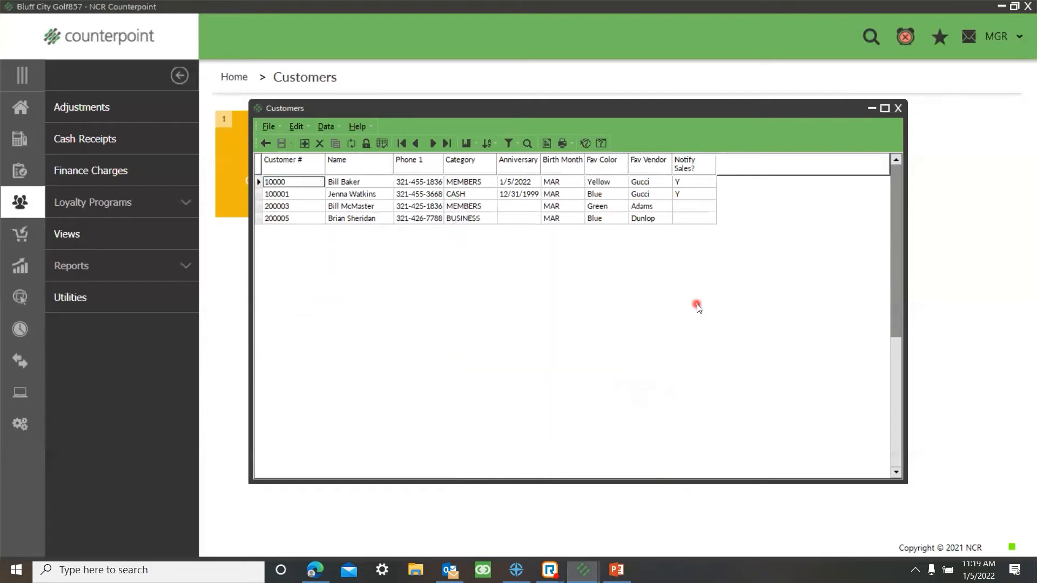
# Step: Clear the Birth Month filter from the customer table and apply the empty filter
pyautogui.click(510, 143)
pyautogui.click(546, 351)
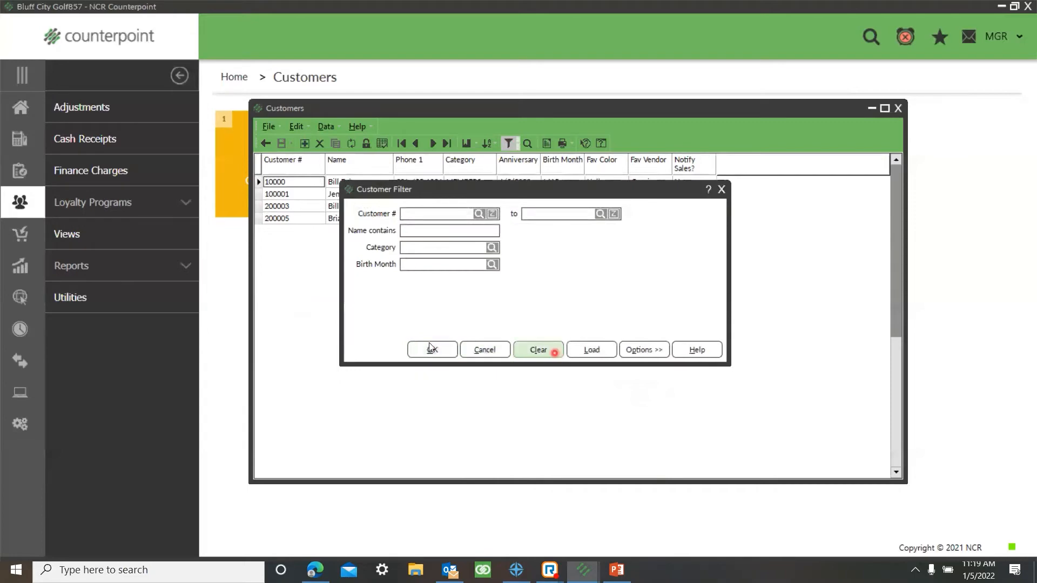
pyautogui.click(428, 350)
# Step: Open the customer lookup, sort it by Birth Month in ascending order and look through the sorted customers
pyautogui.click(527, 144)
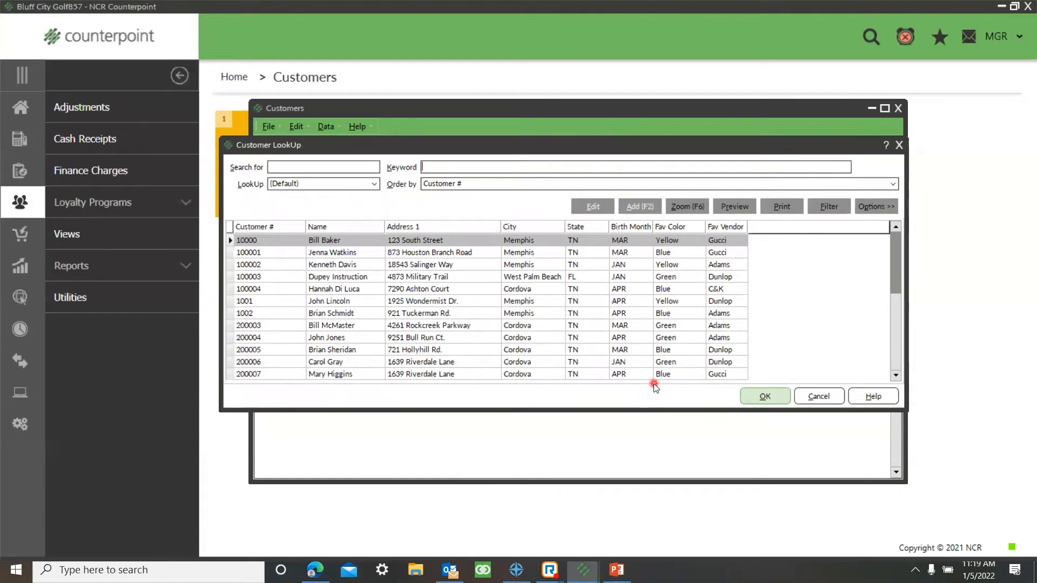
pyautogui.rightClick(625, 228)
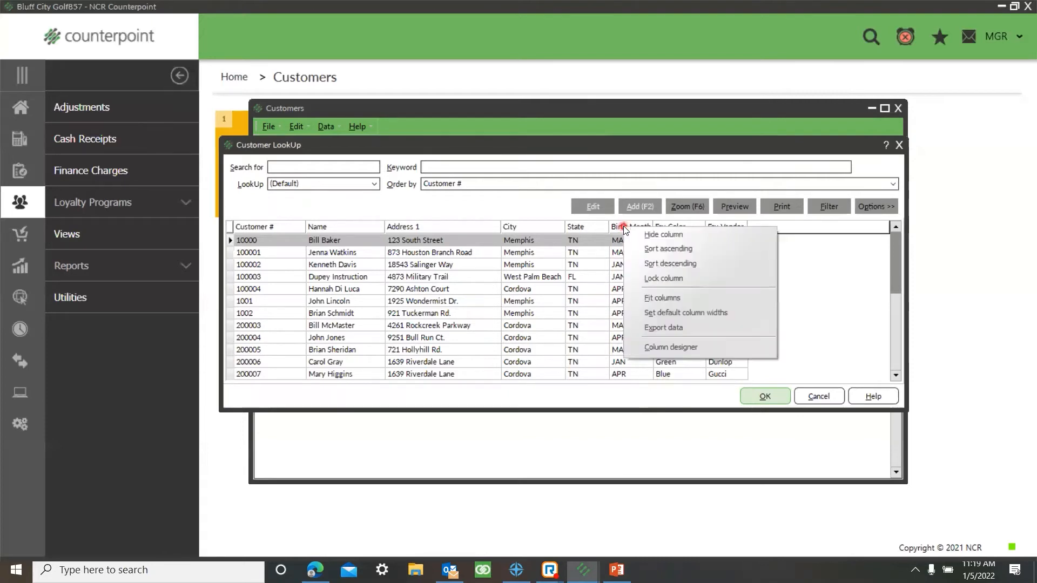
pyautogui.click(655, 249)
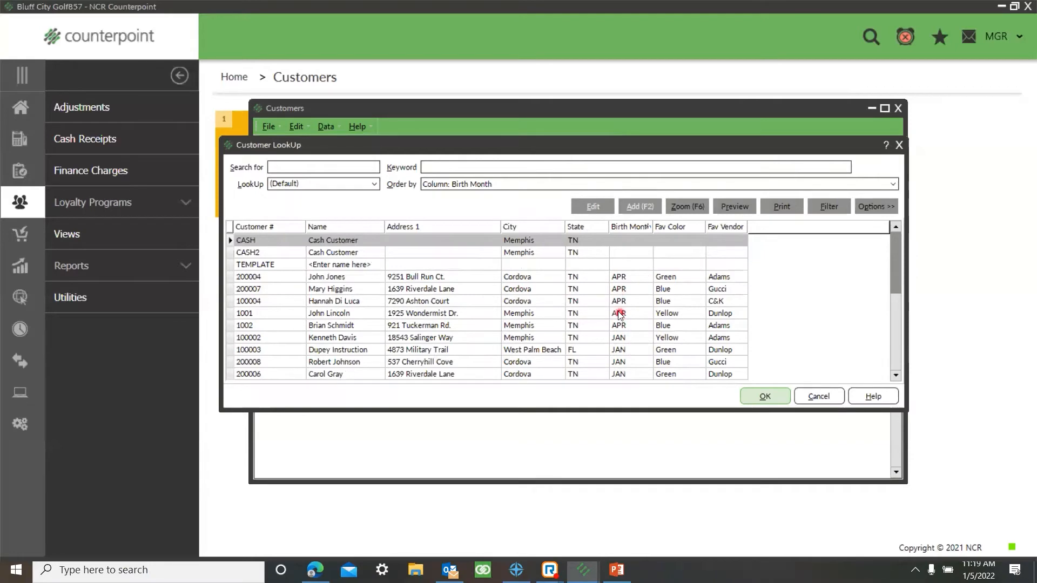
pyautogui.scroll(-2, 618, 320)
pyautogui.scroll(-13, 617, 344)
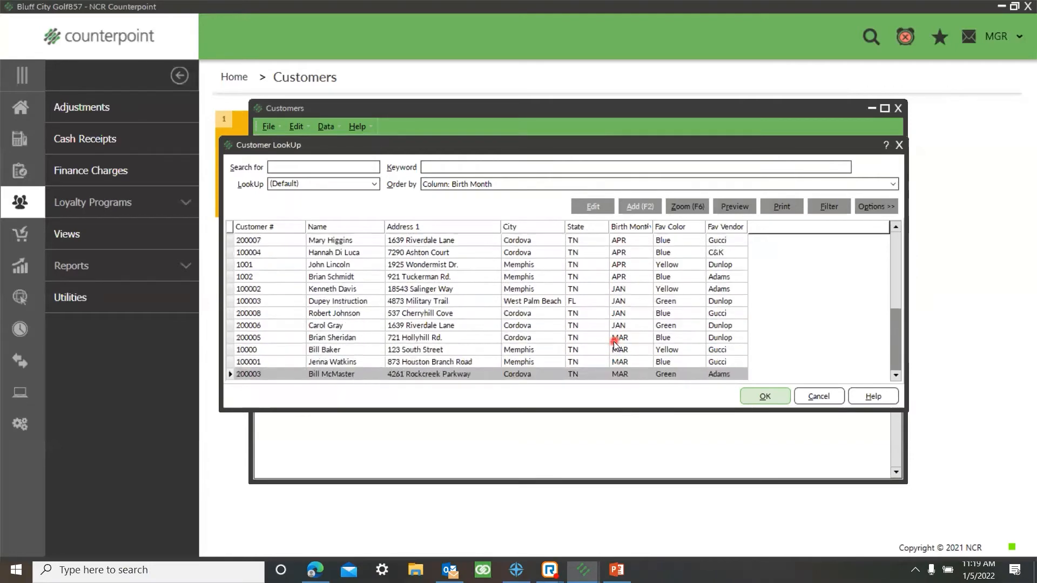
pyautogui.scroll(15, 616, 343)
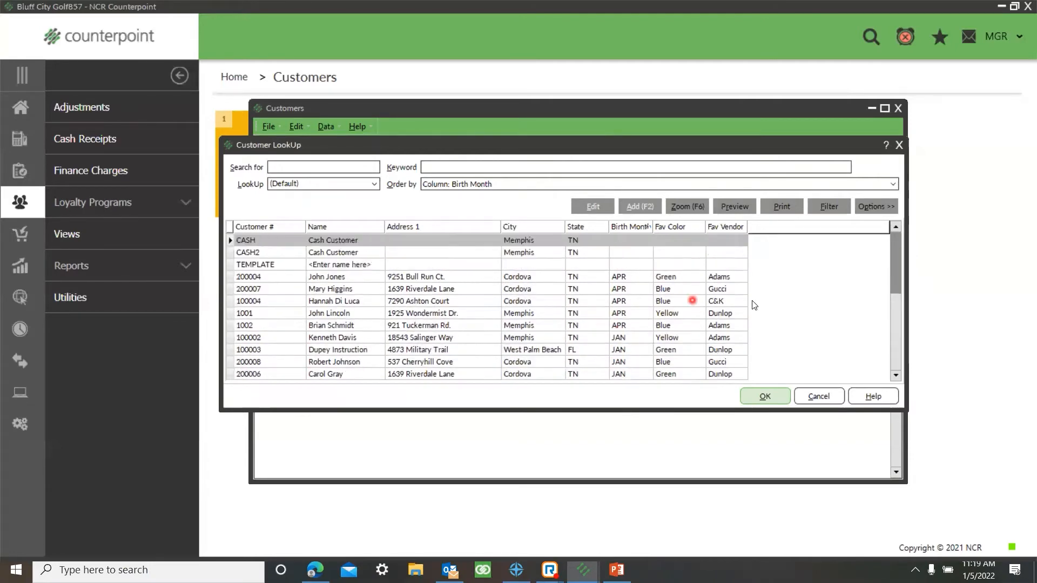
# Step: Open the customer lookup's filter in its customizable form and add a Birth Month condition
pyautogui.click(843, 207)
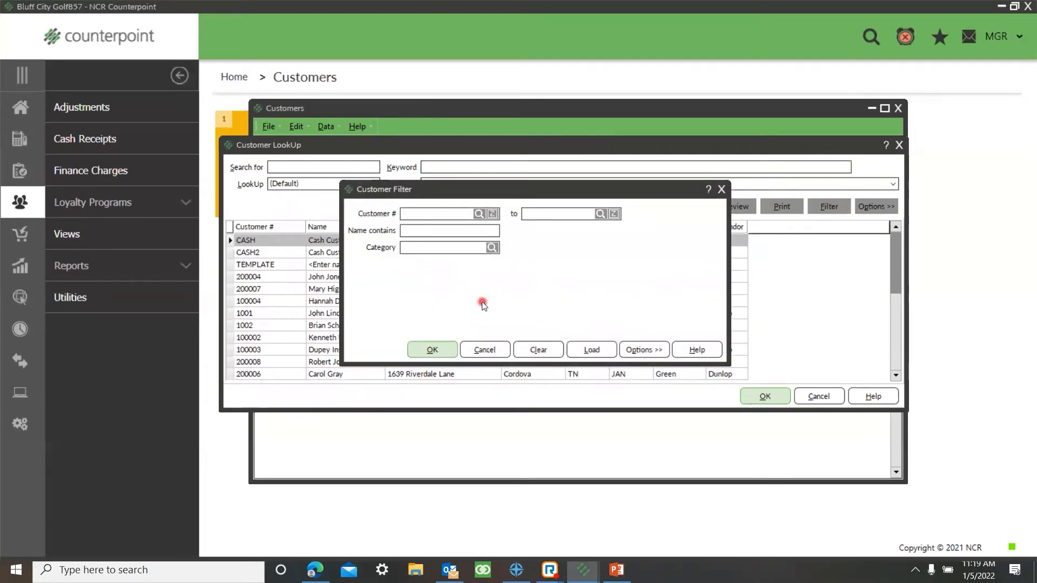
pyautogui.rightClick(559, 280)
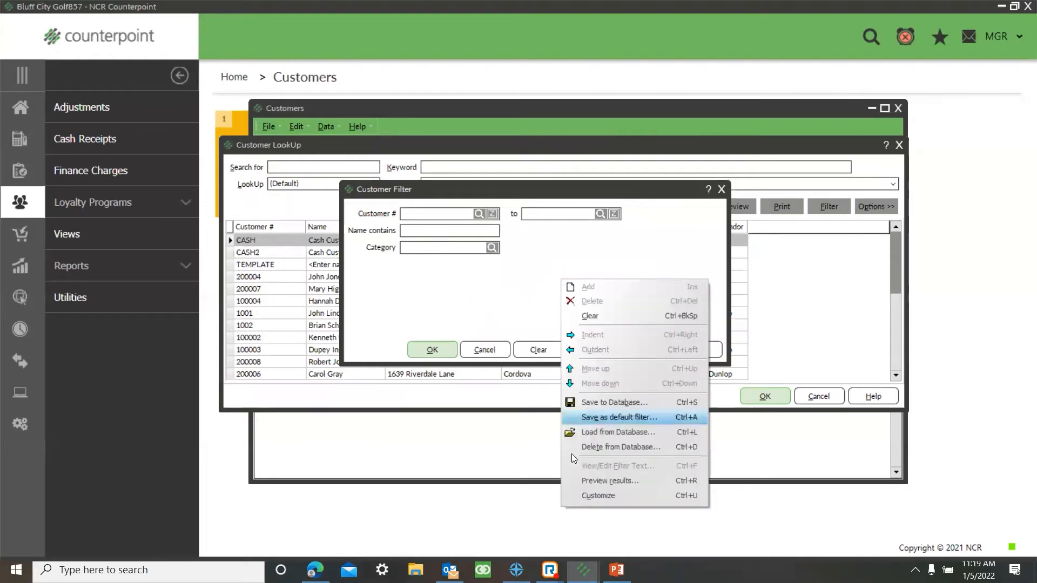
pyautogui.click(584, 496)
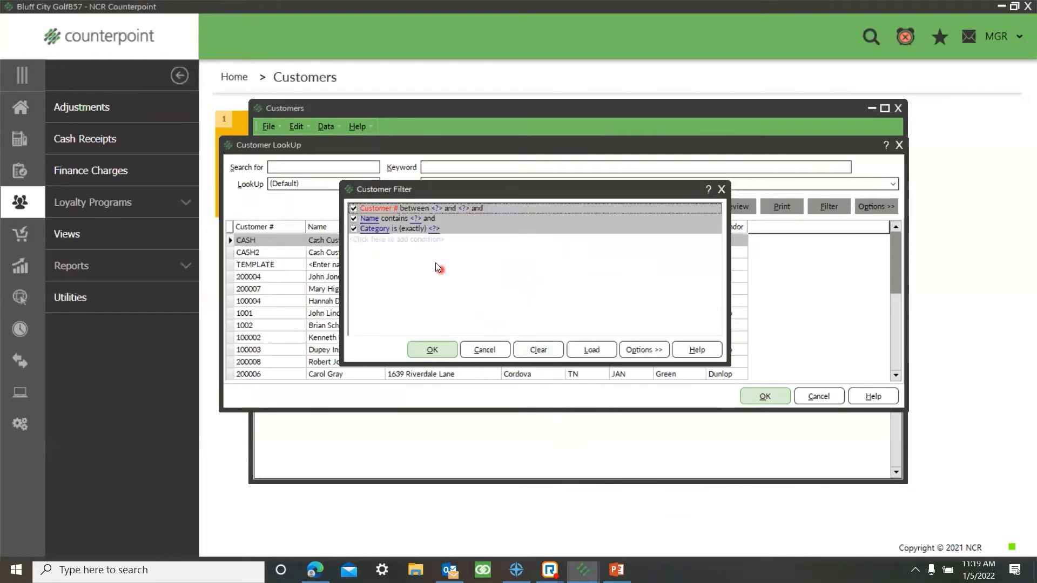
pyautogui.click(378, 239)
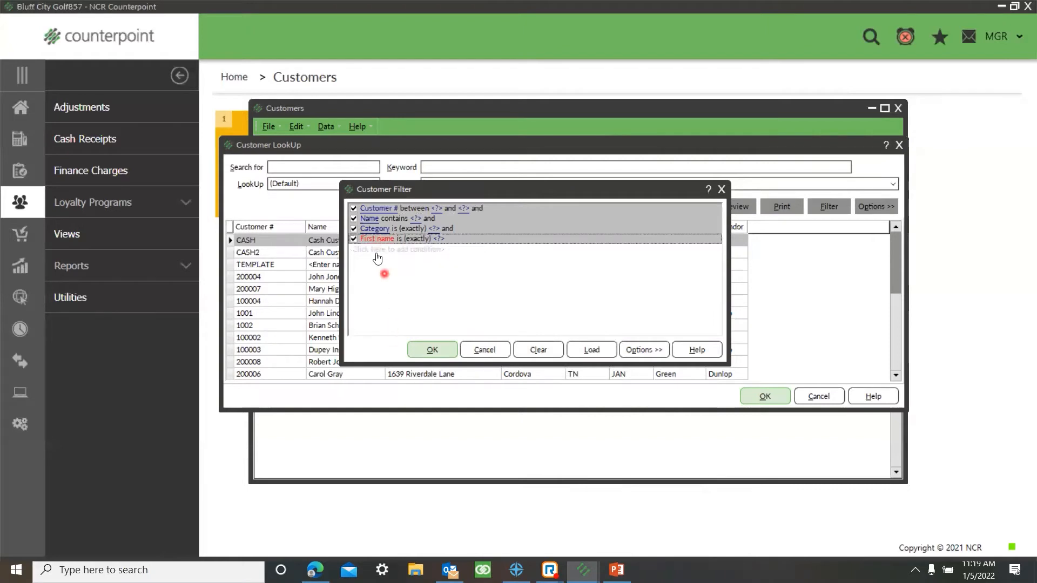
pyautogui.click(377, 241)
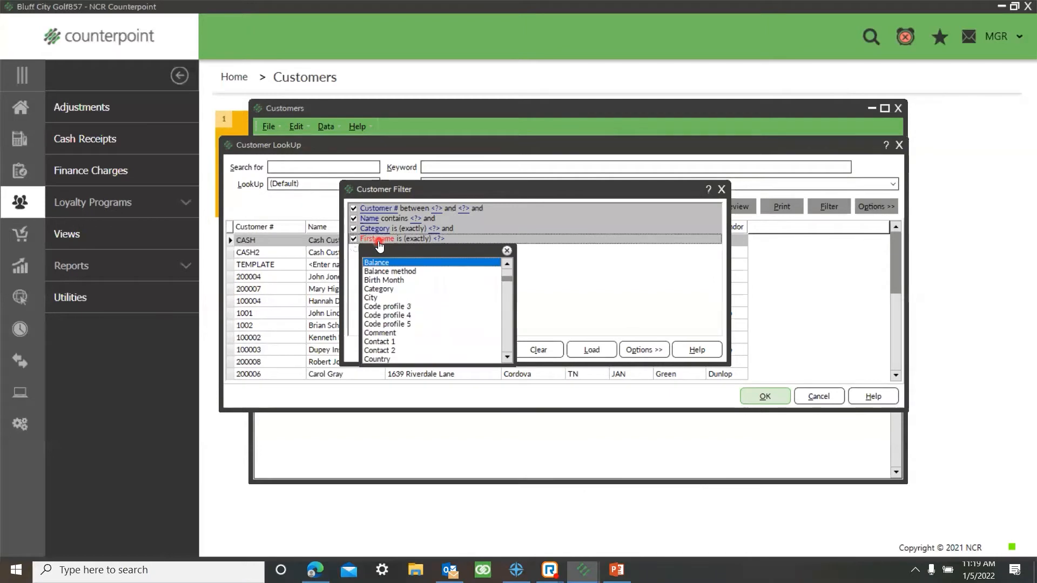
pyautogui.click(384, 280)
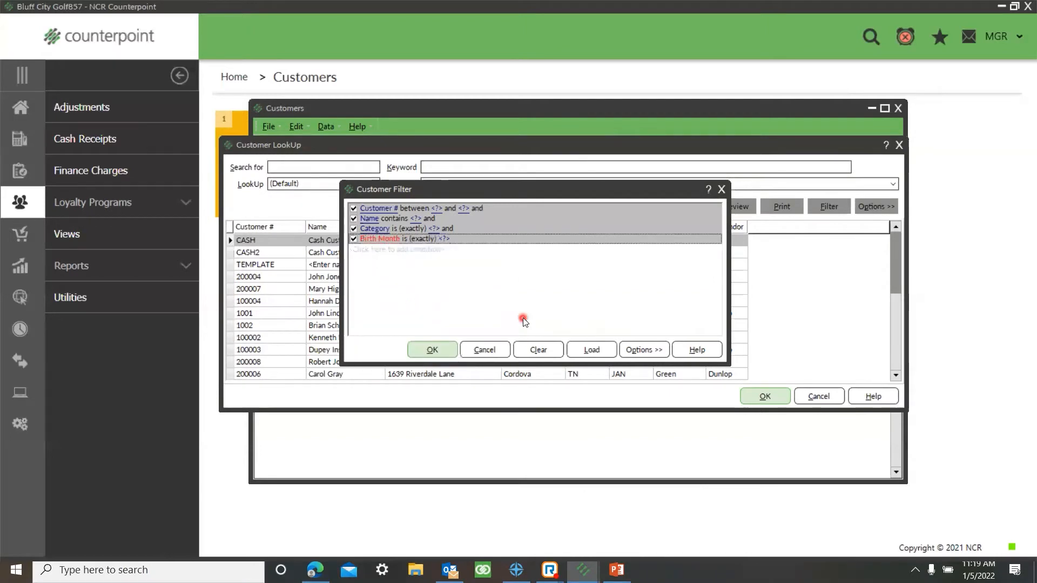
# Step: Simplify the lookup's filter view, set Birth Month to MAR and apply the filter
pyautogui.rightClick(516, 291)
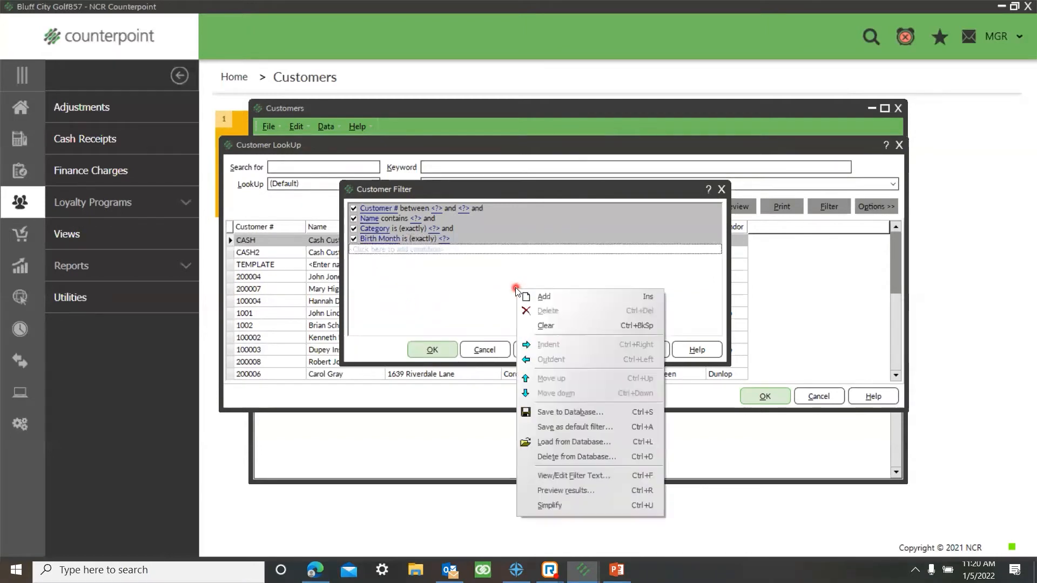
pyautogui.click(551, 506)
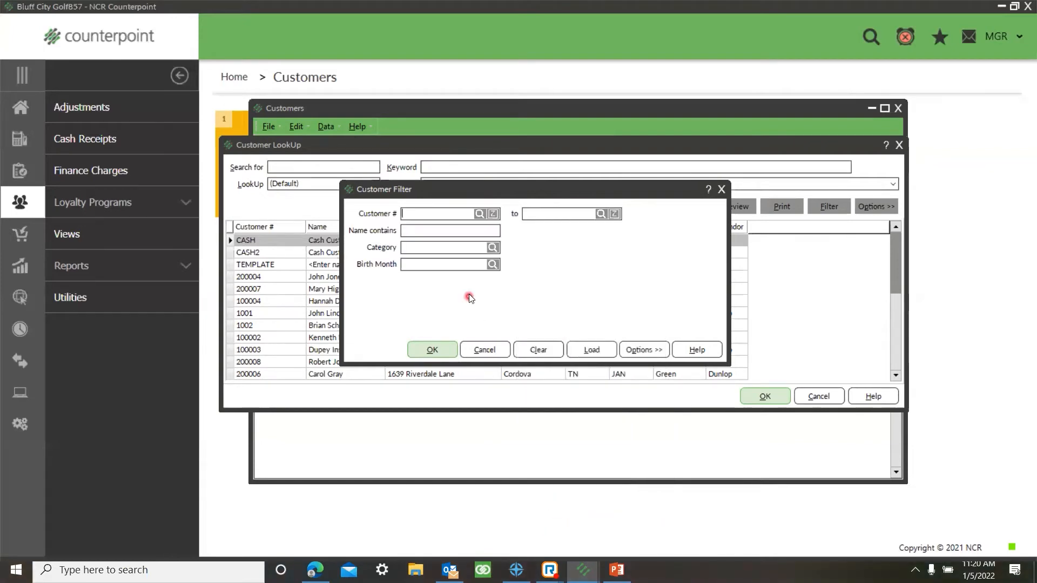
pyautogui.click(493, 265)
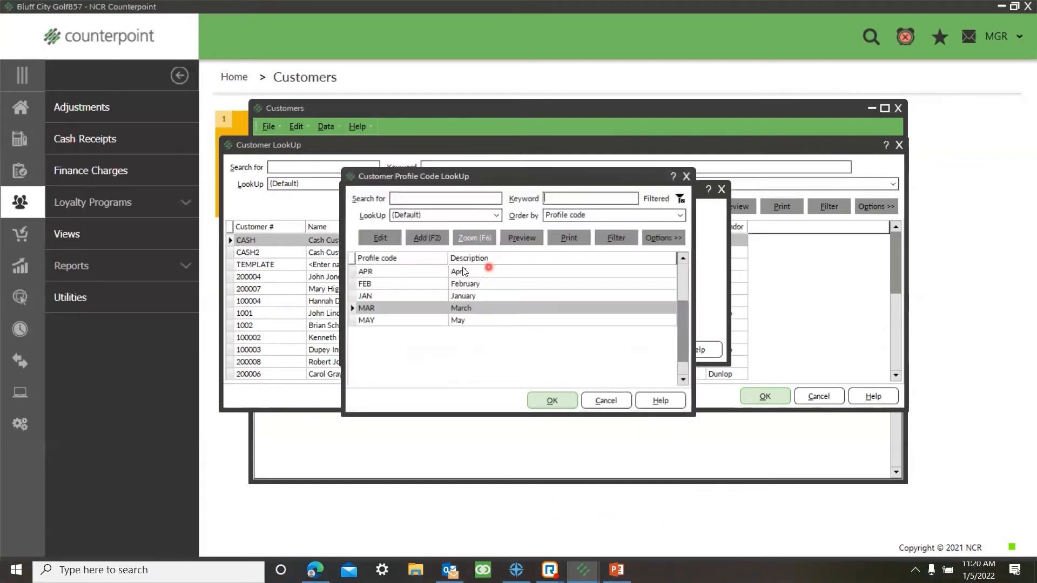
pyautogui.click(546, 400)
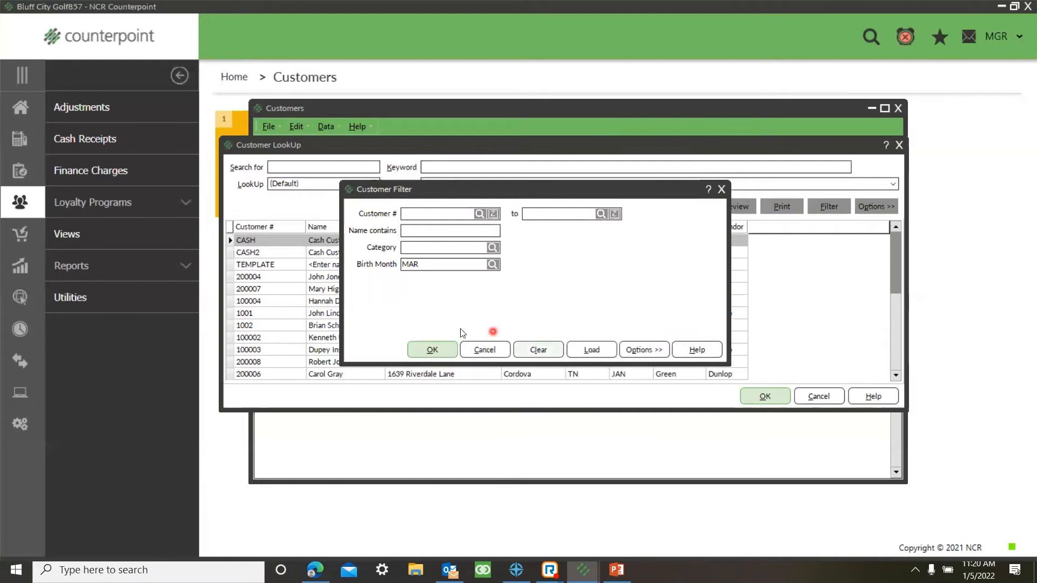
pyautogui.click(435, 351)
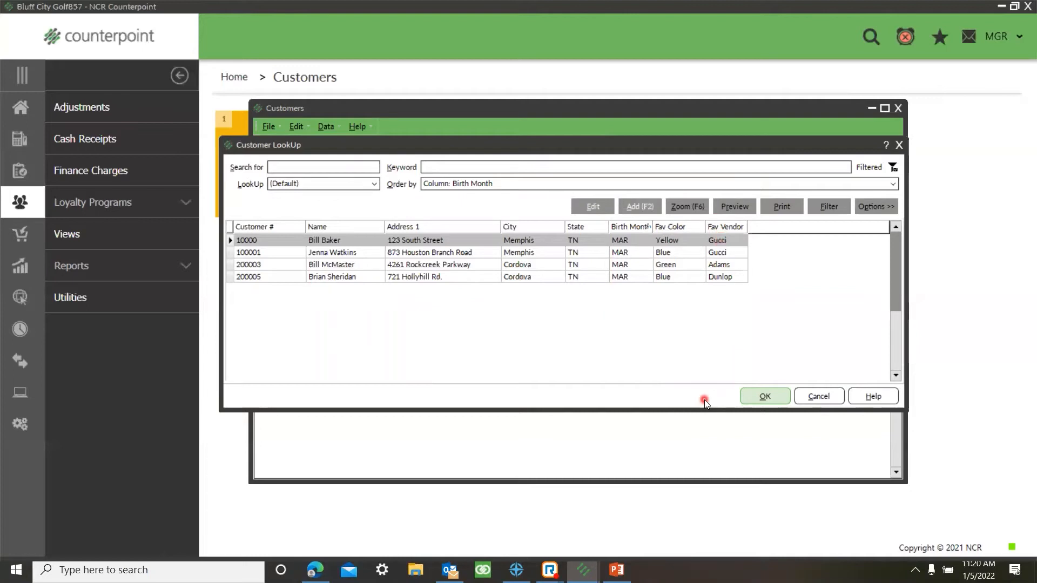
# Step: Open the column designer for the customer lookup and hide the Customer #, Fav Color and Fav Vendor columns
pyautogui.click(871, 207)
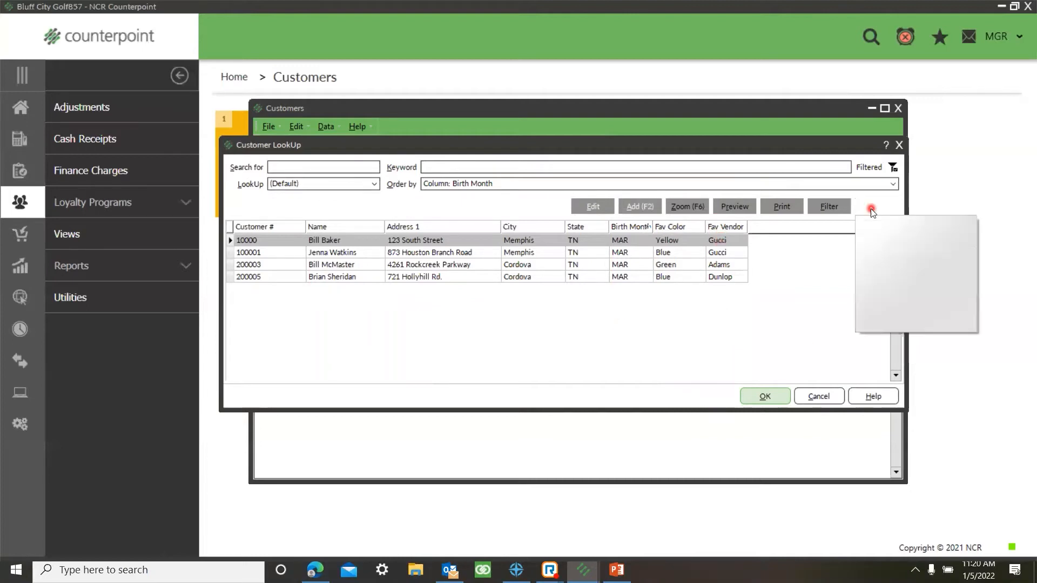
pyautogui.click(898, 322)
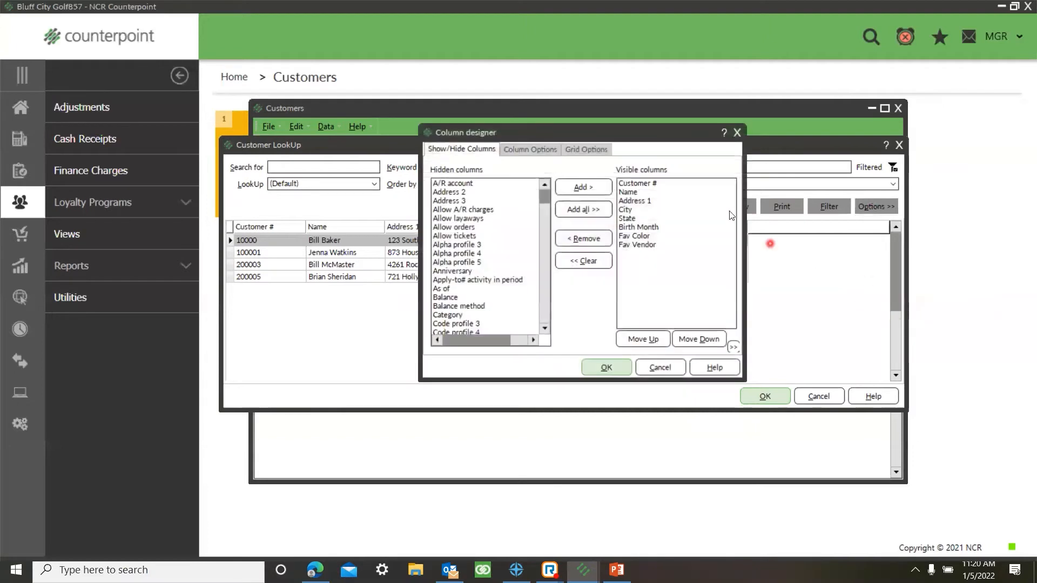
pyautogui.doubleClick(642, 184)
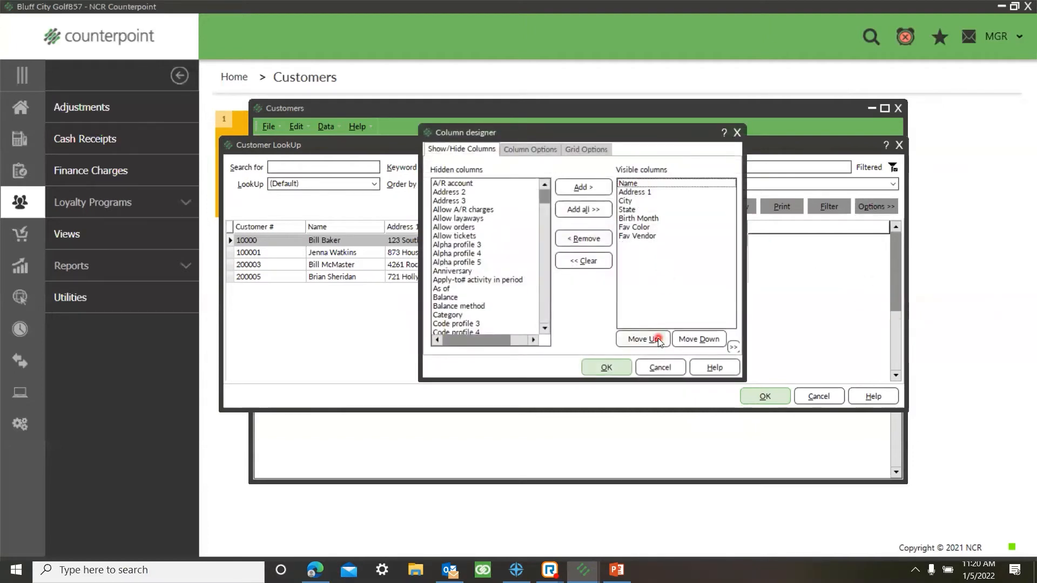
pyautogui.doubleClick(638, 228)
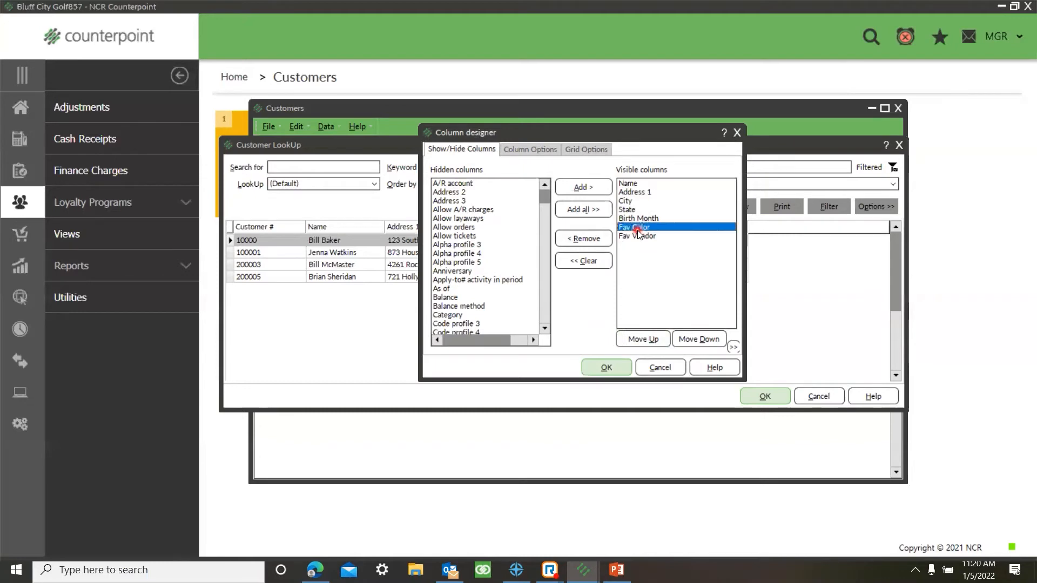
pyautogui.doubleClick(646, 228)
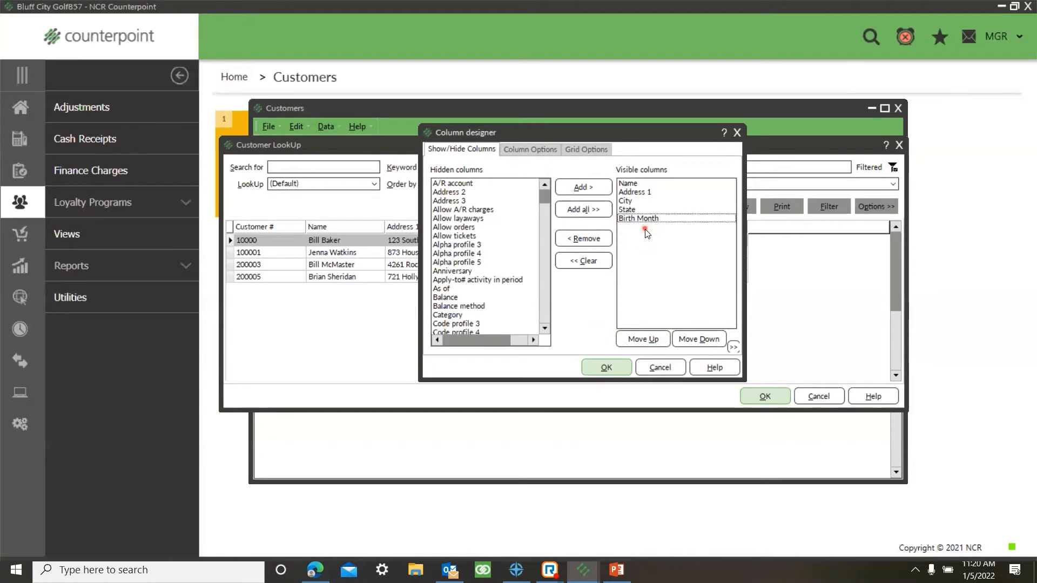
# Step: Add the Zip code column to the customer lookup and move the Birth Month column behind it
pyautogui.click(459, 279)
pyautogui.press('z')
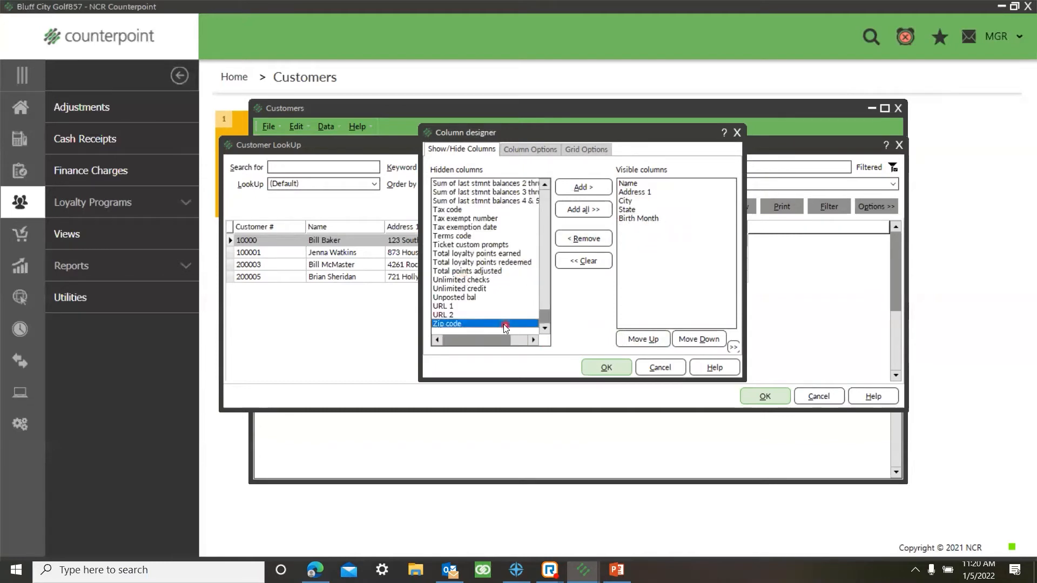
pyautogui.doubleClick(502, 324)
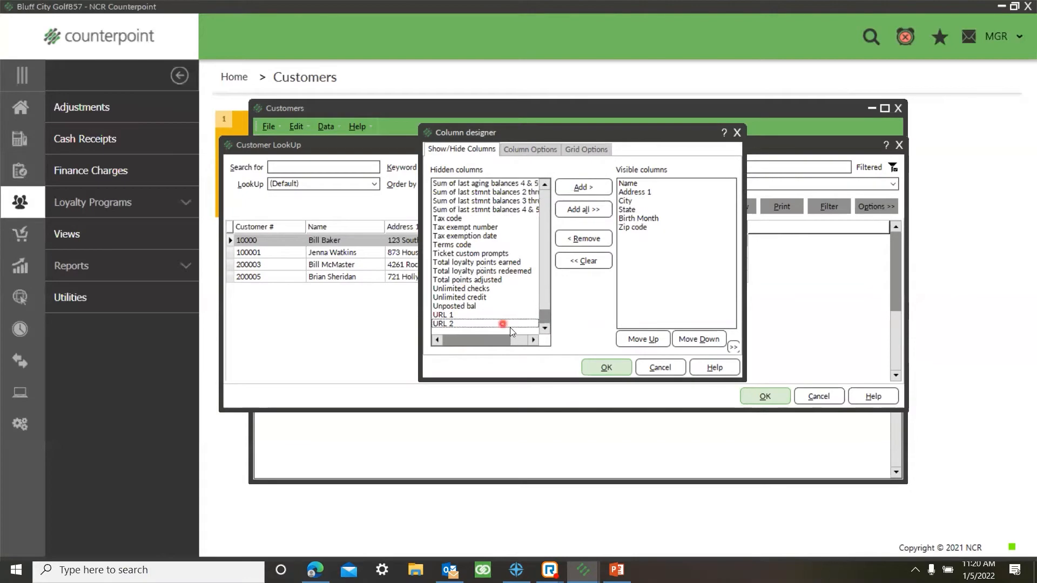
pyautogui.click(616, 369)
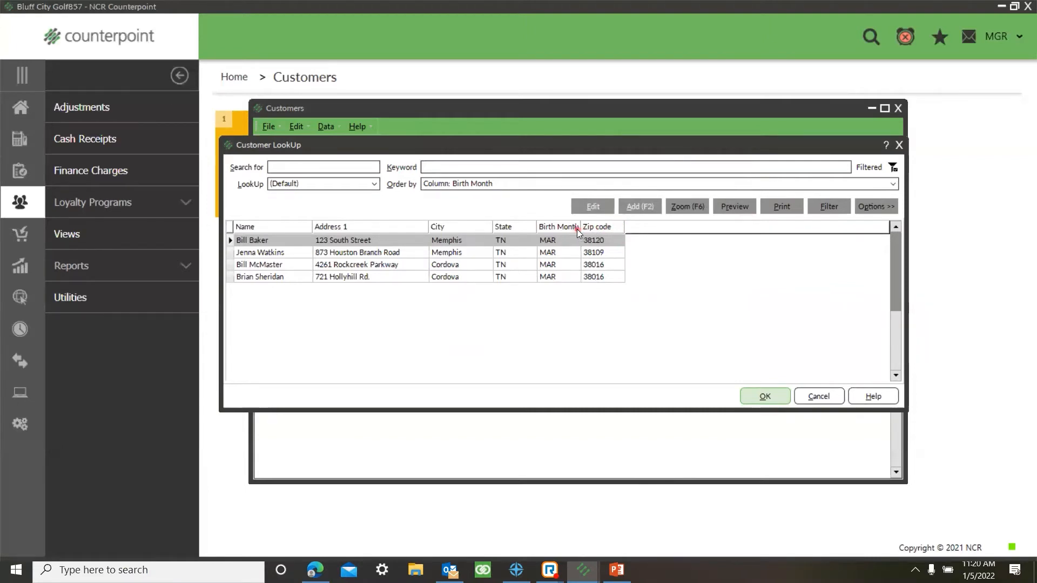
pyautogui.moveTo(543, 229); pyautogui.dragTo(600, 230)
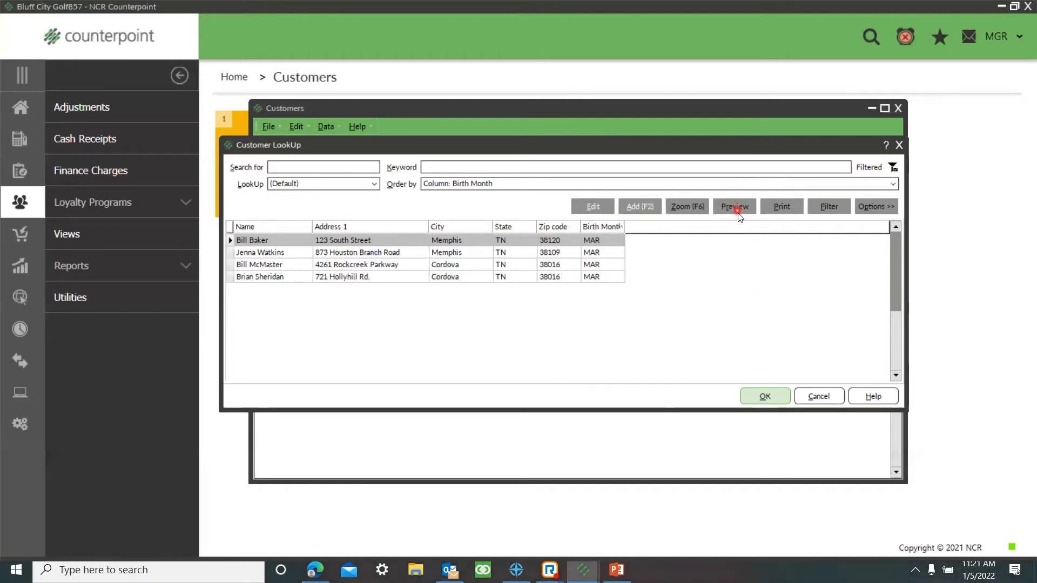
pyautogui.rightClick(500, 266)
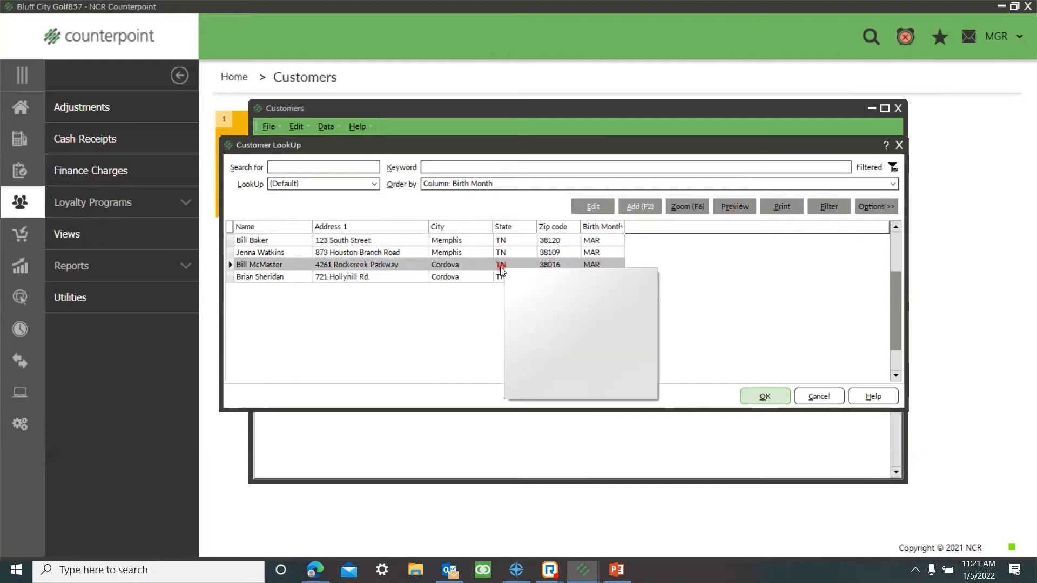
pyautogui.click(757, 298)
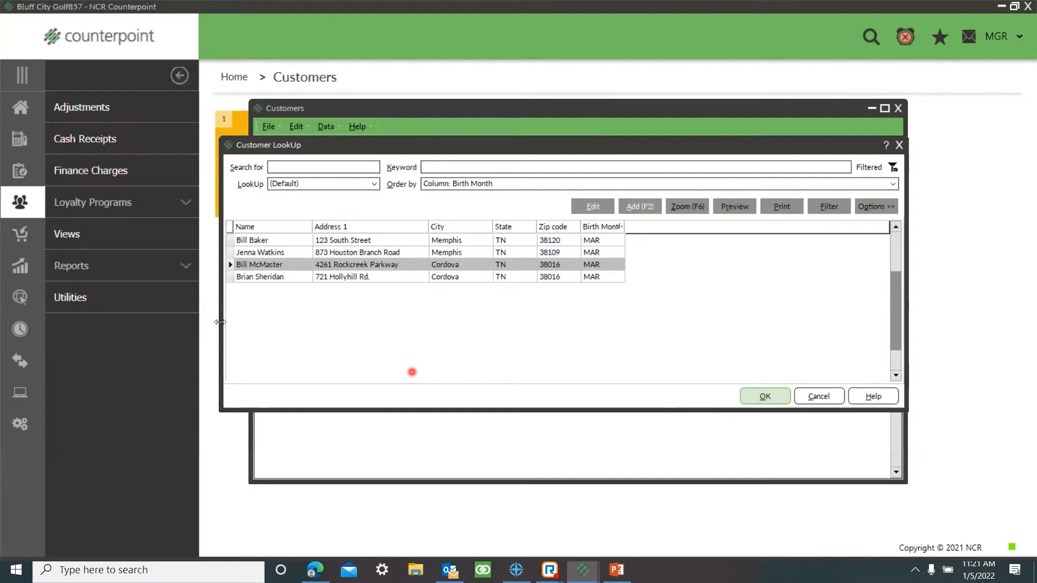
# Step: Save the customized customer lookup under the new name March Birthdays
pyautogui.click(880, 207)
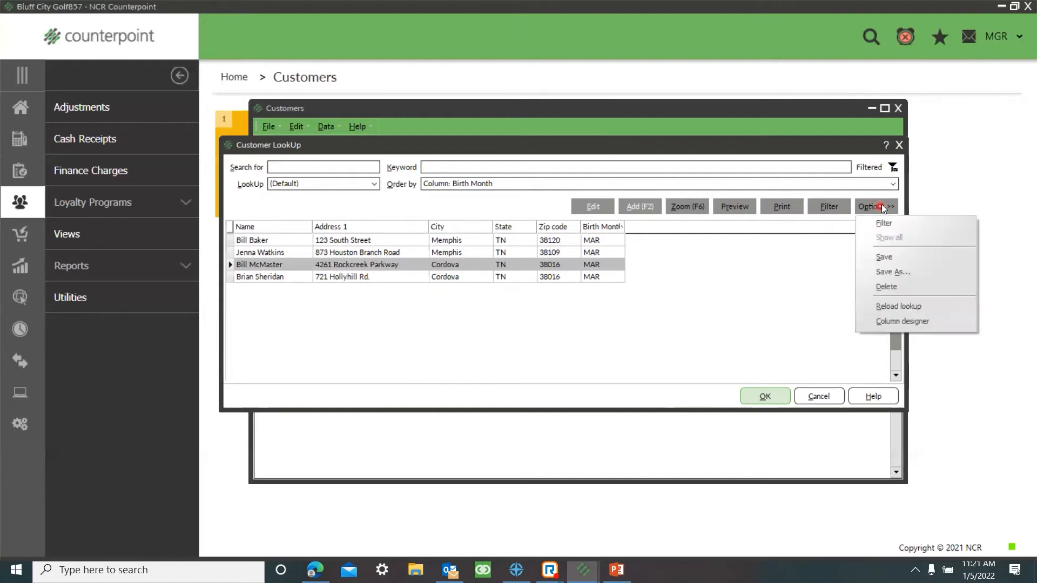
pyautogui.click(881, 271)
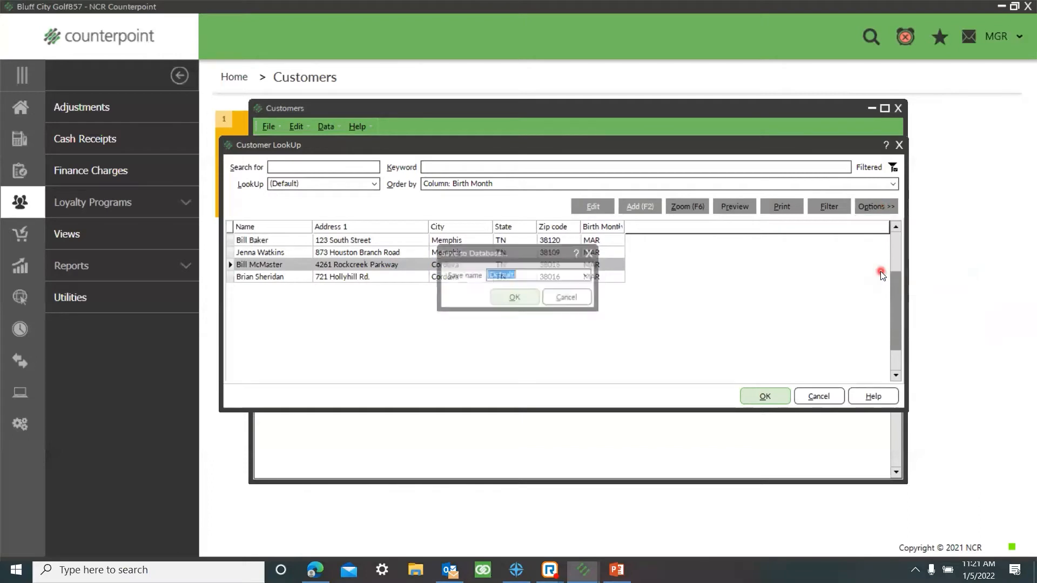
pyautogui.write('Mar')
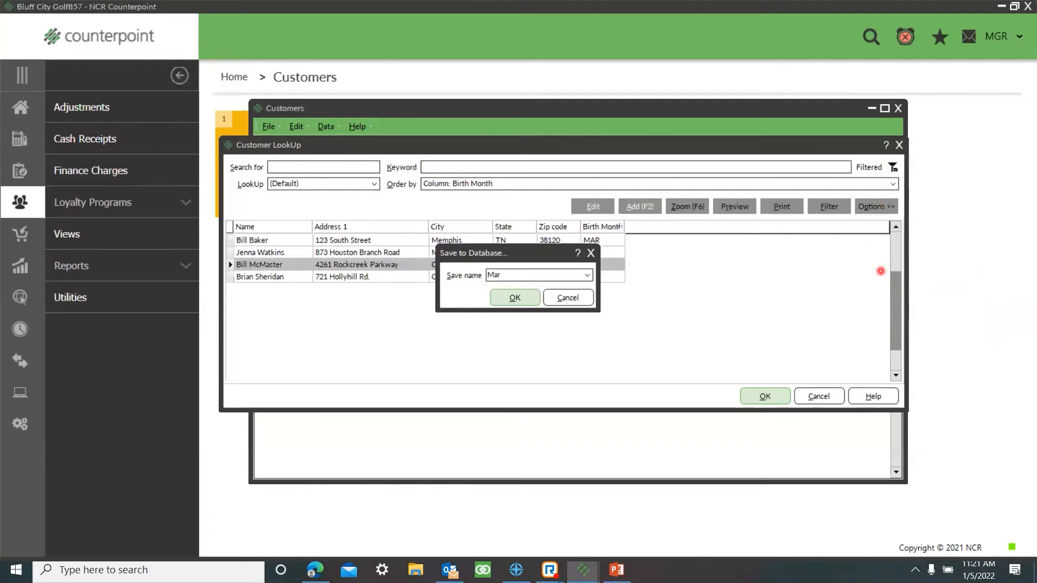
pyautogui.write('ch Birthdays')
pyautogui.click(509, 298)
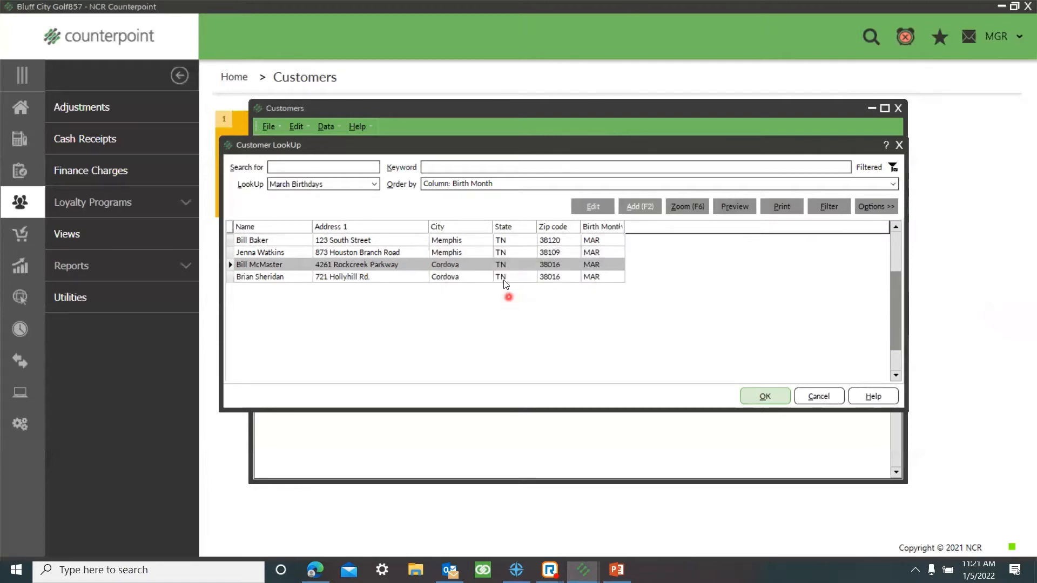
# Step: Switch the customer lookup to (Default) and back to March Birthdays to compare the two views
pyautogui.click(374, 185)
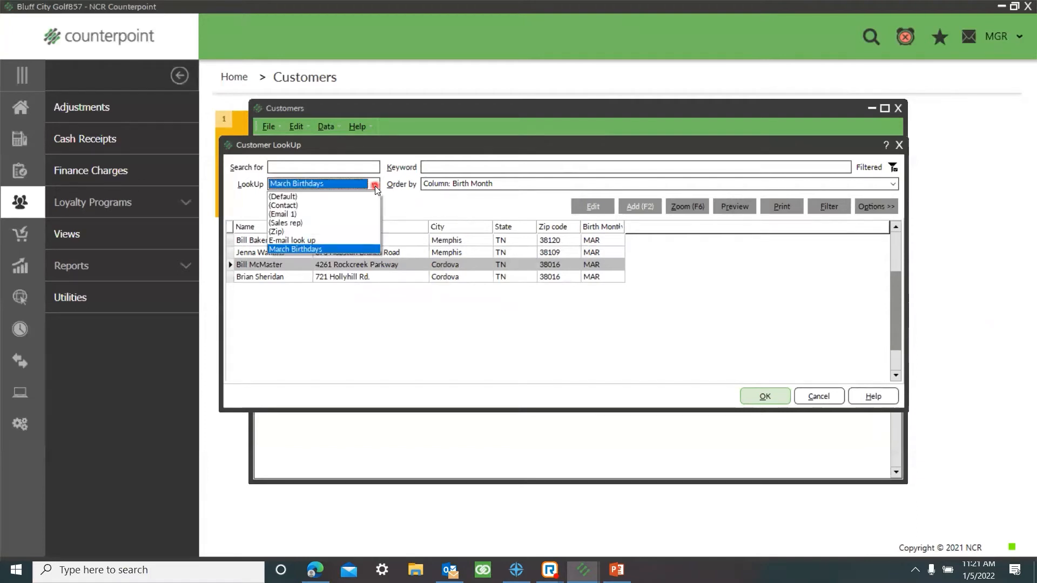
pyautogui.click(375, 185)
pyautogui.click(375, 184)
pyautogui.click(295, 197)
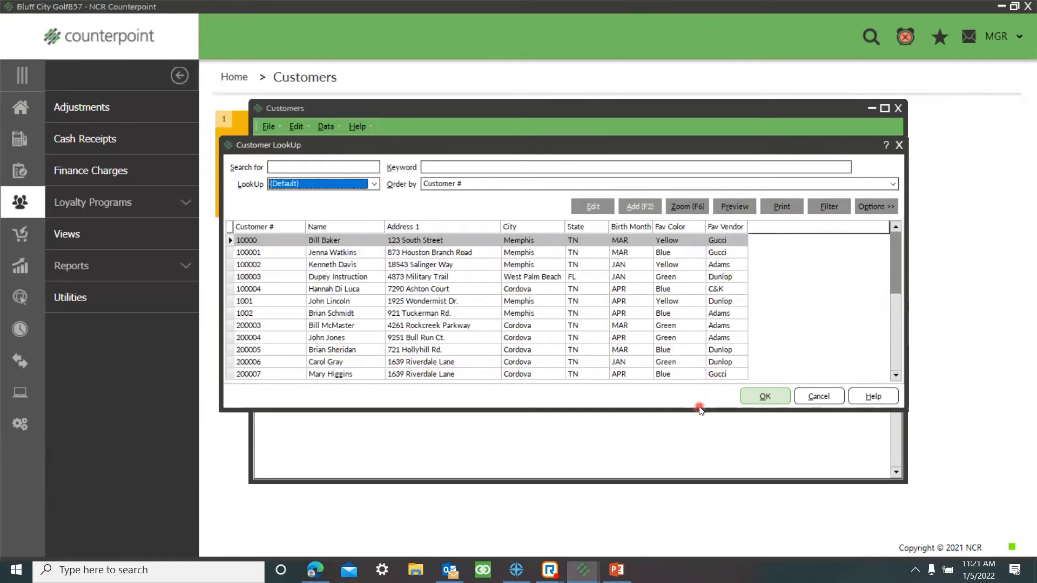
pyautogui.click(374, 184)
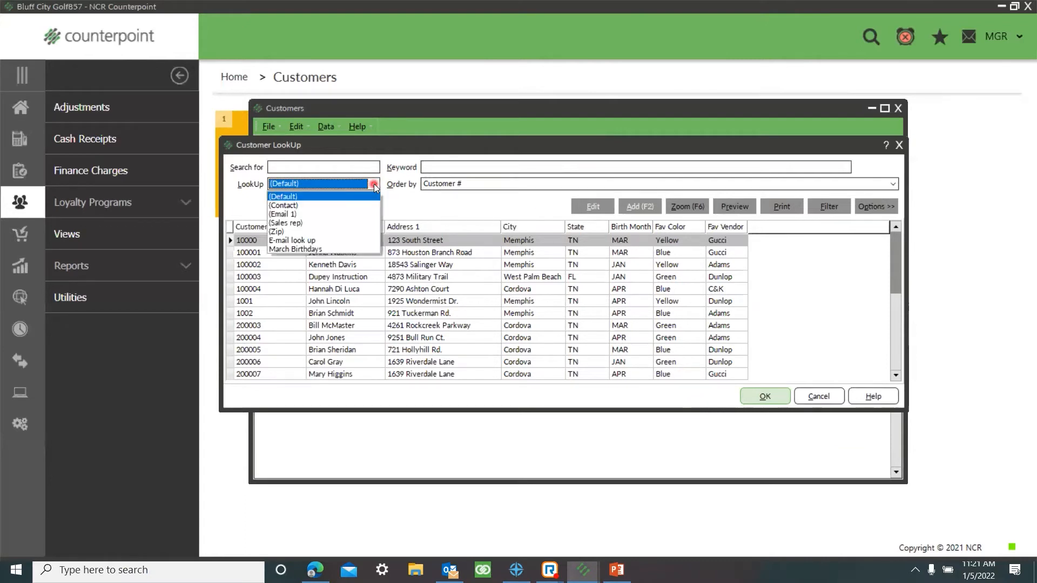
pyautogui.click(313, 249)
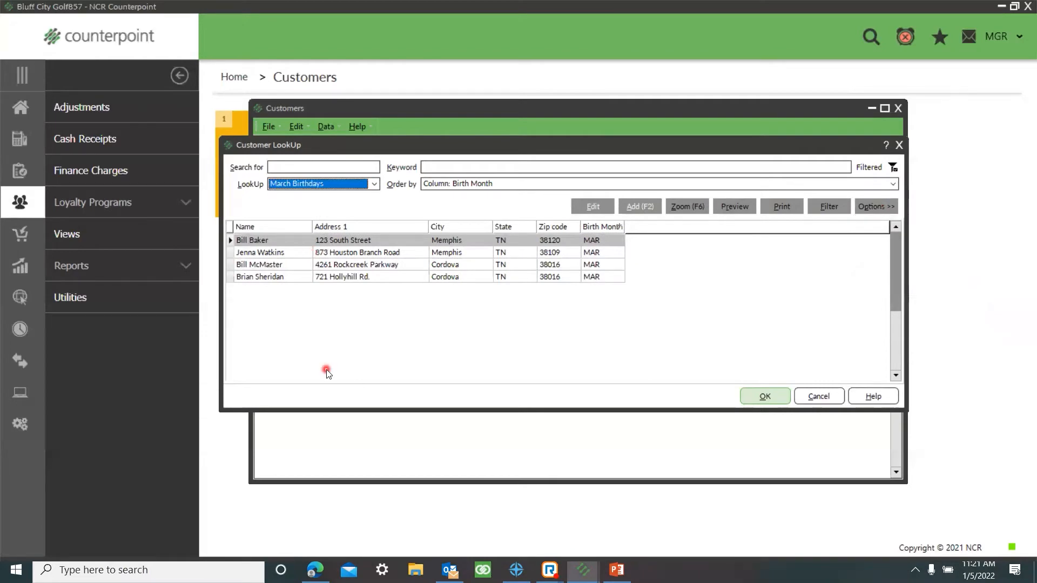
# Step: Close the lookup and the customer table, and open the Customers form from the home page favorites
pyautogui.click(830, 399)
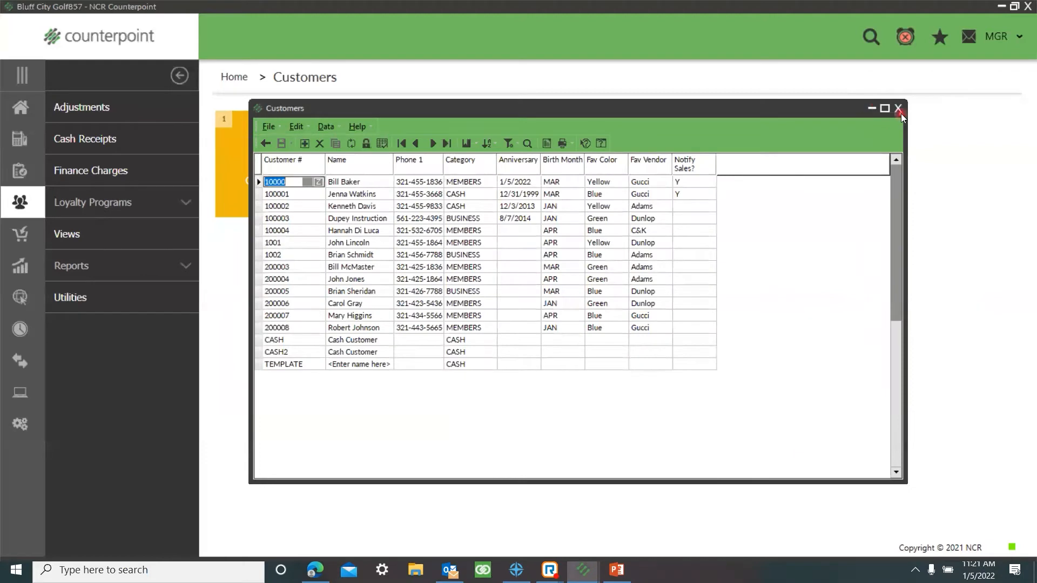
pyautogui.click(900, 110)
pyautogui.click(20, 107)
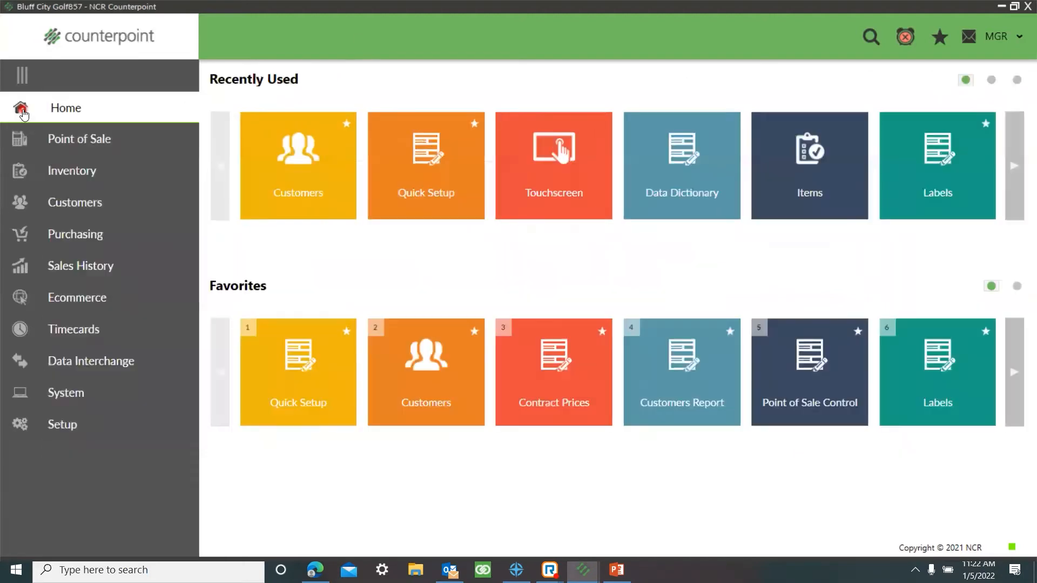
pyautogui.click(452, 402)
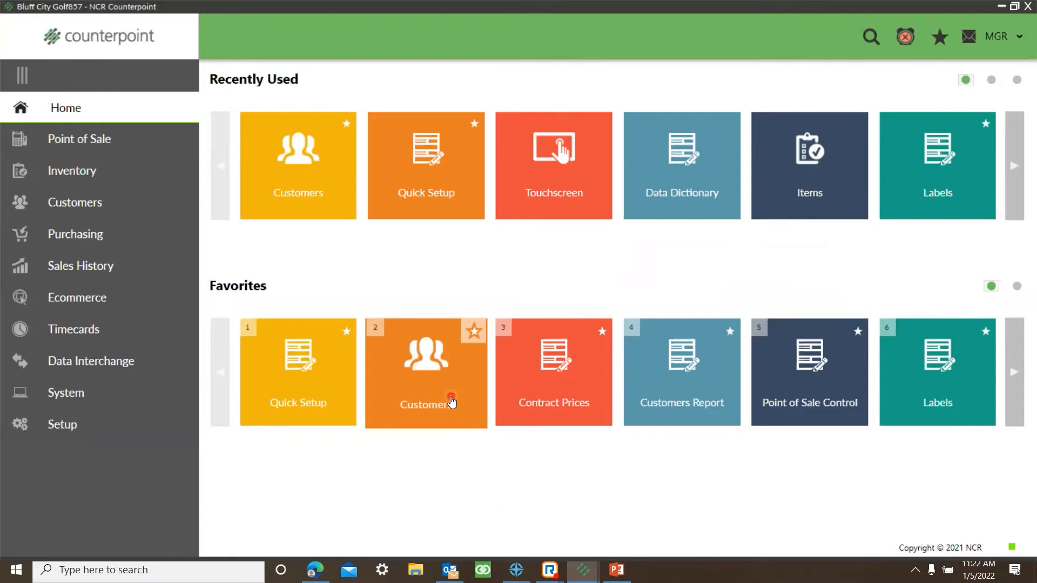
pyautogui.click(452, 402)
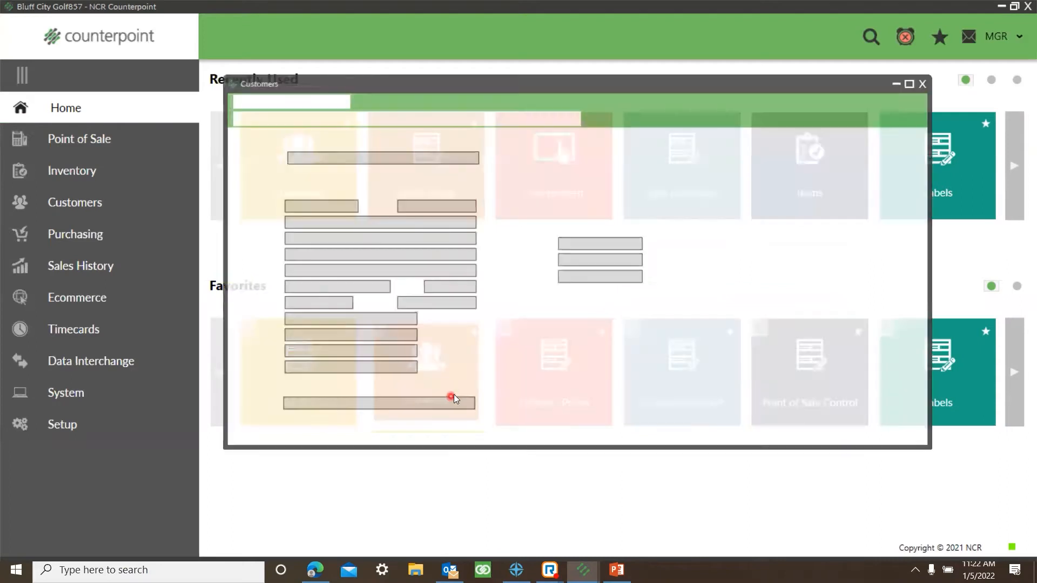
# Step: Browse forward through the customer records and return to the first one
pyautogui.click(405, 118)
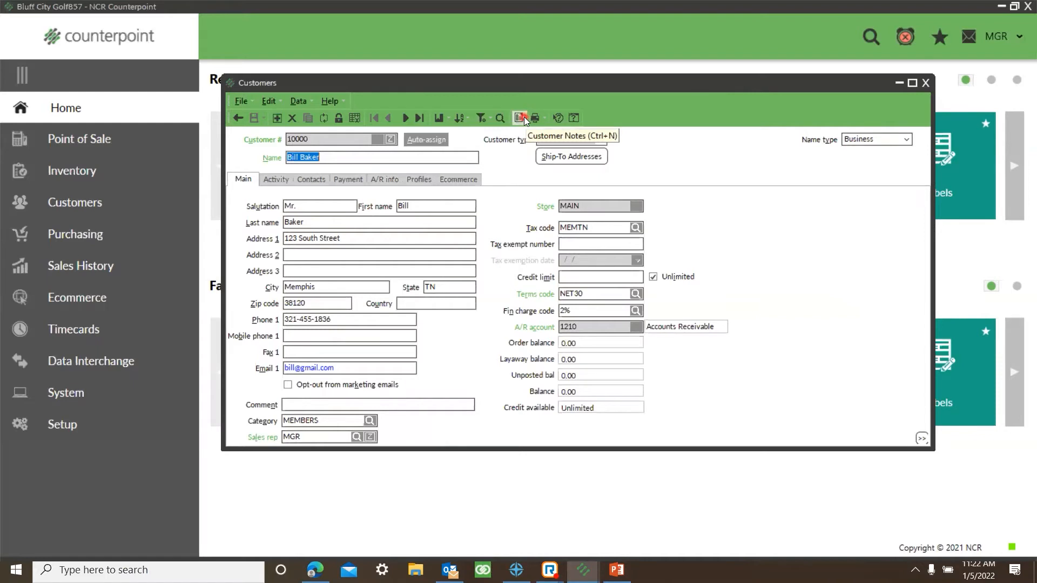
pyautogui.click(405, 119)
pyautogui.click(405, 118)
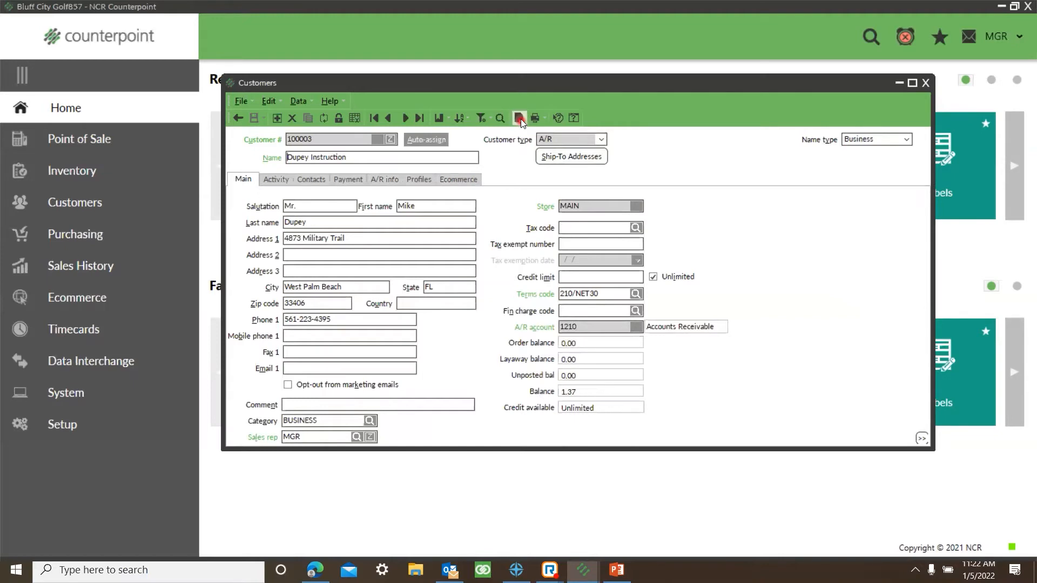
pyautogui.click(388, 119)
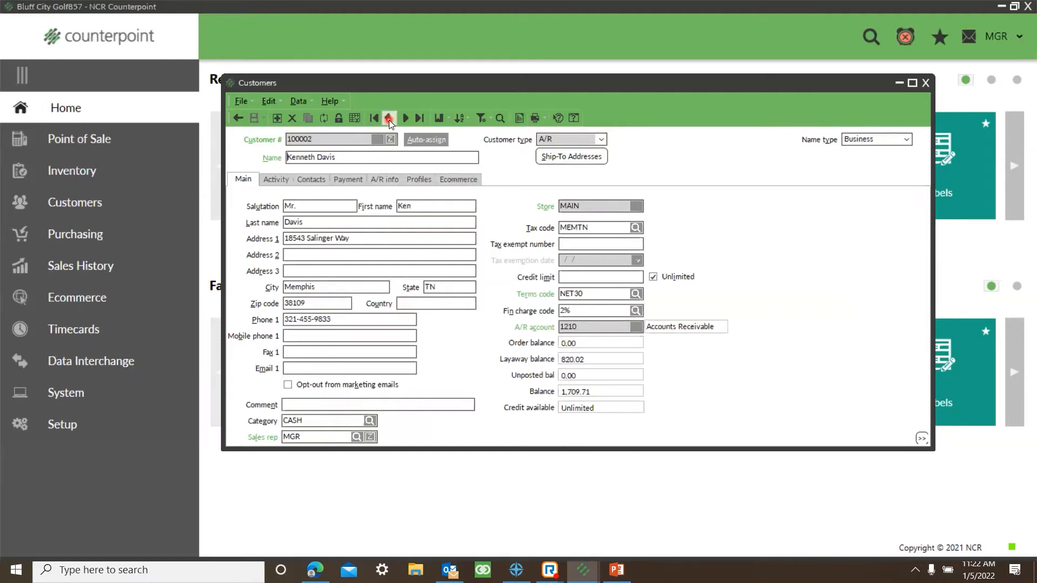
pyautogui.click(389, 119)
pyautogui.click(389, 119)
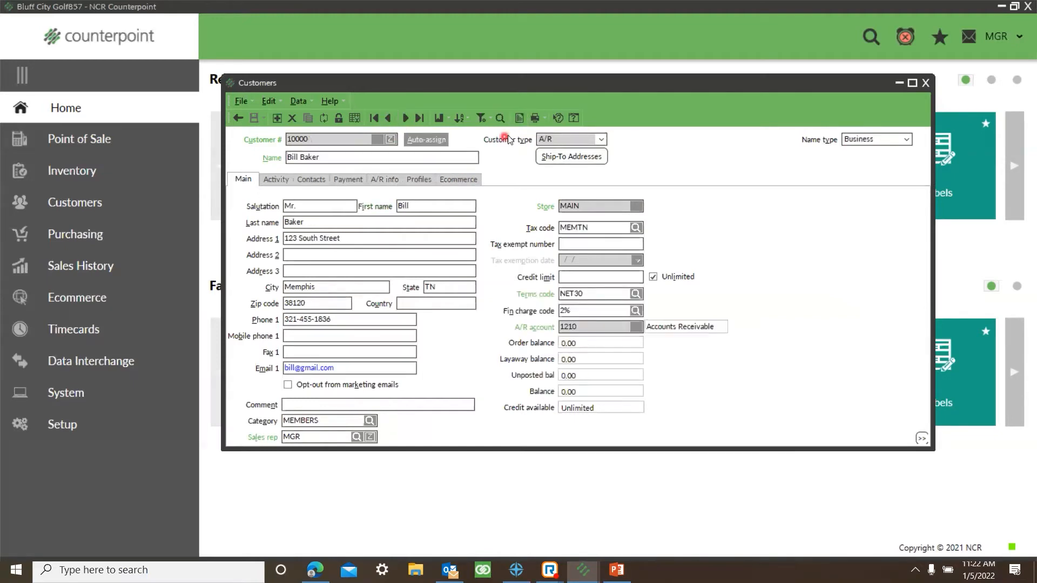
# Step: Open the first customer's notes and read through the note with driving directions and a map
pyautogui.click(520, 122)
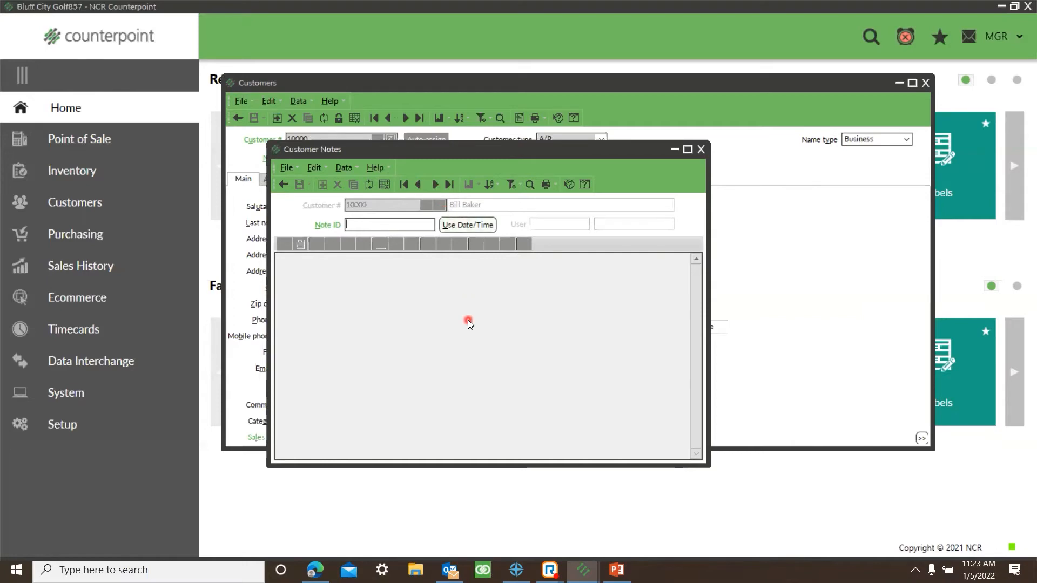
pyautogui.click(434, 185)
pyautogui.scroll(-12, 410, 319)
pyautogui.scroll(-10, 412, 317)
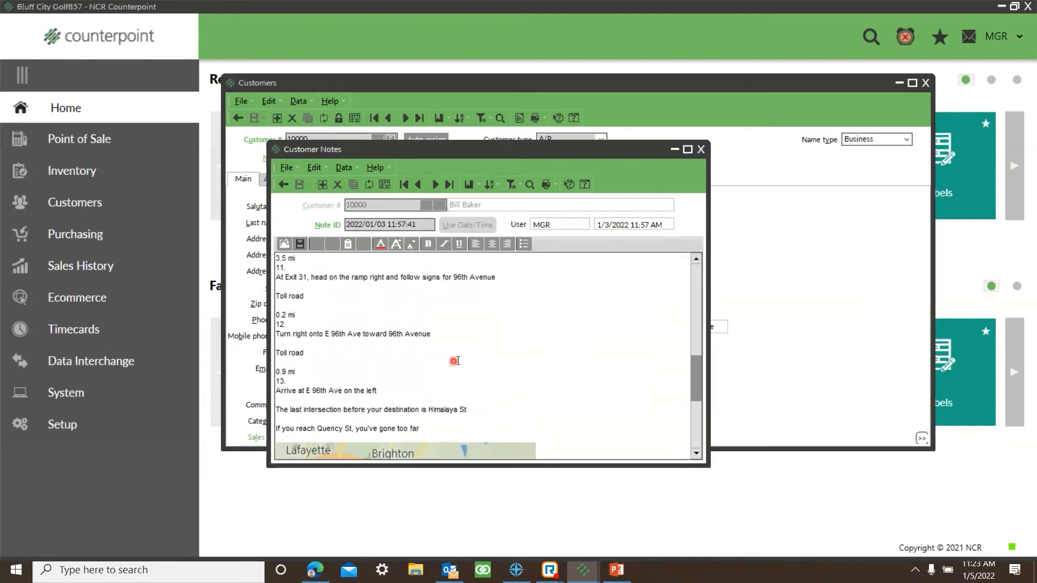
pyautogui.scroll(20, 462, 360)
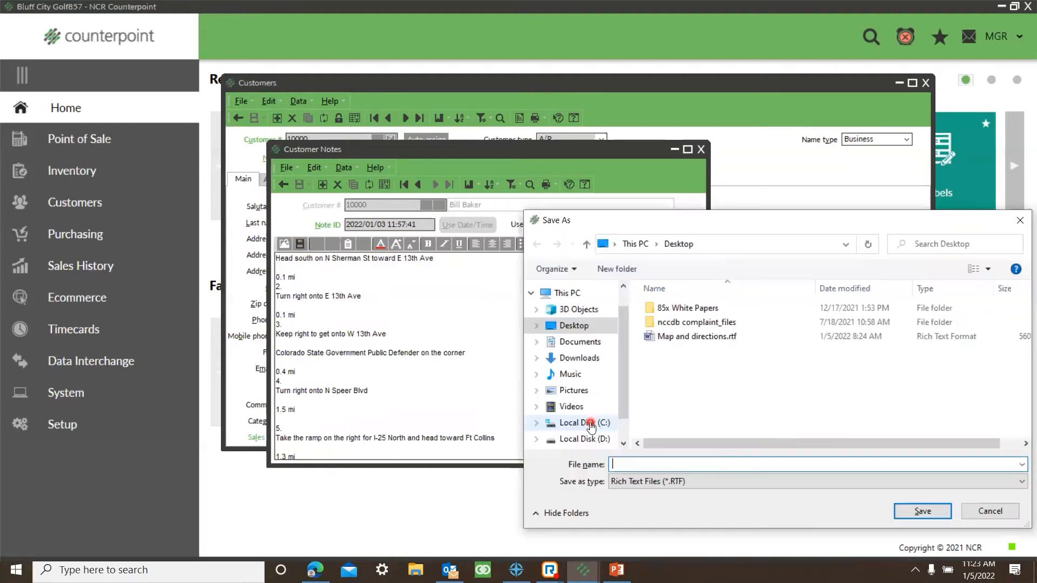
# Step: Save the note to the Desktop as the rich text file Map and directions, replacing the existing file, and close the notes and customer form
pyautogui.click(587, 325)
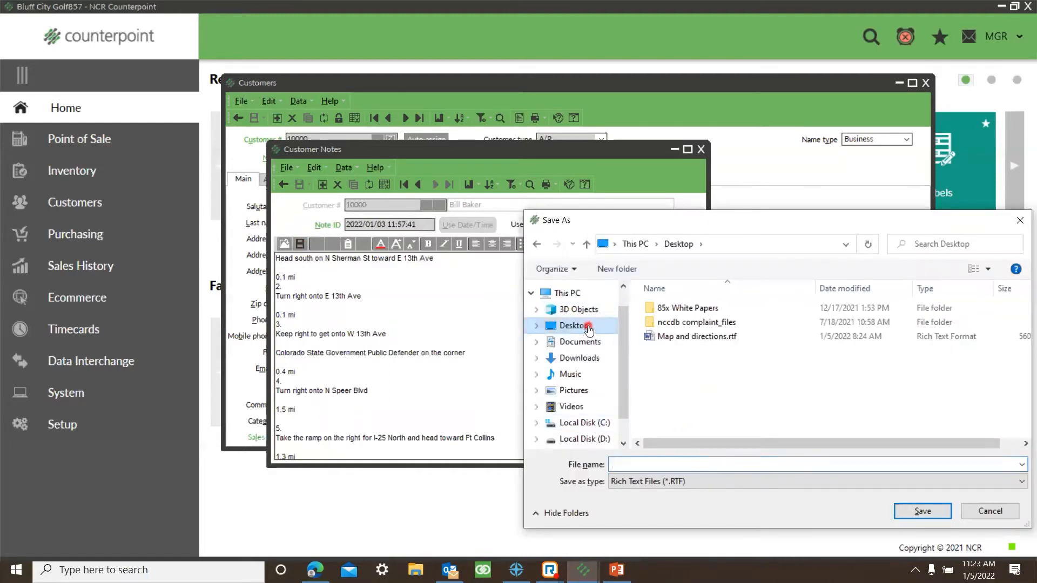
pyautogui.click(659, 480)
pyautogui.click(651, 480)
pyautogui.click(648, 467)
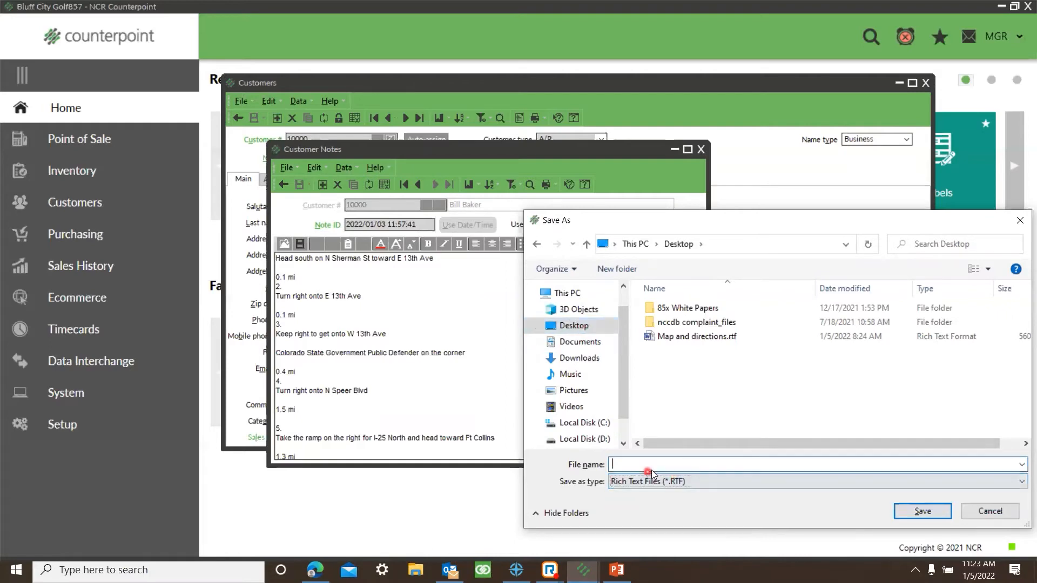
pyautogui.write('Map')
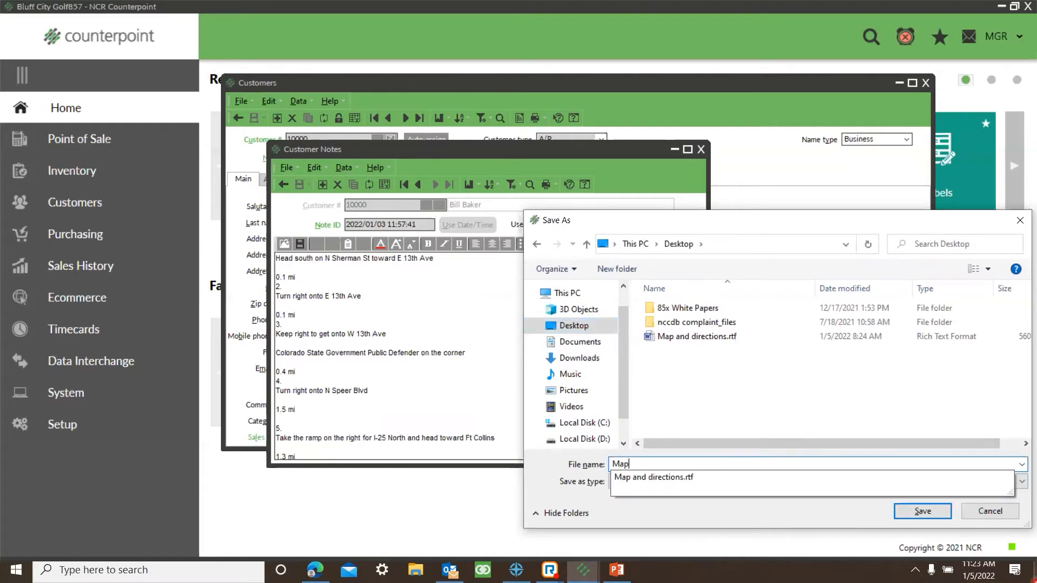
pyautogui.write(' and directions')
pyautogui.press('Return')
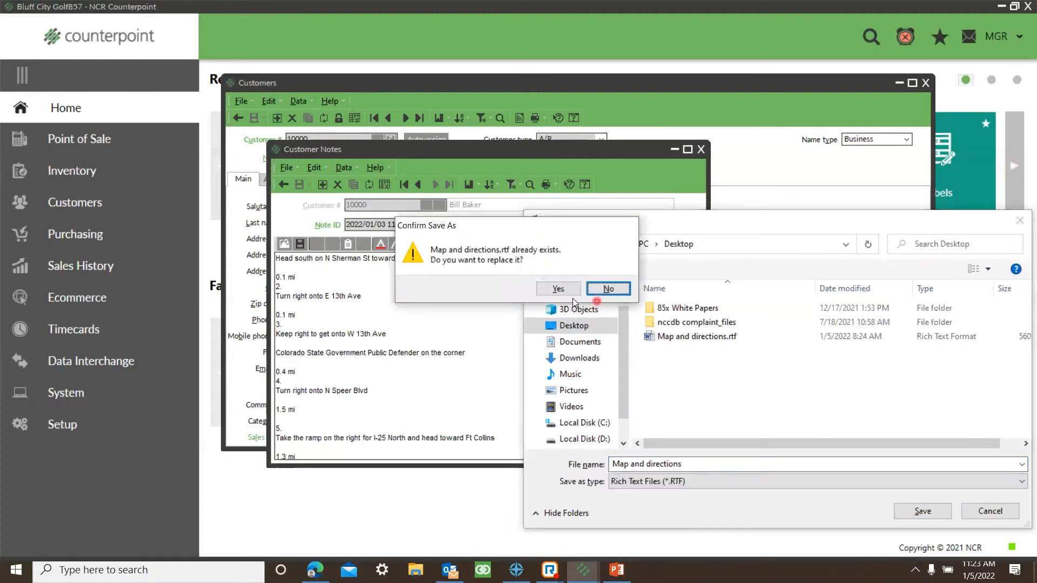
pyautogui.click(559, 289)
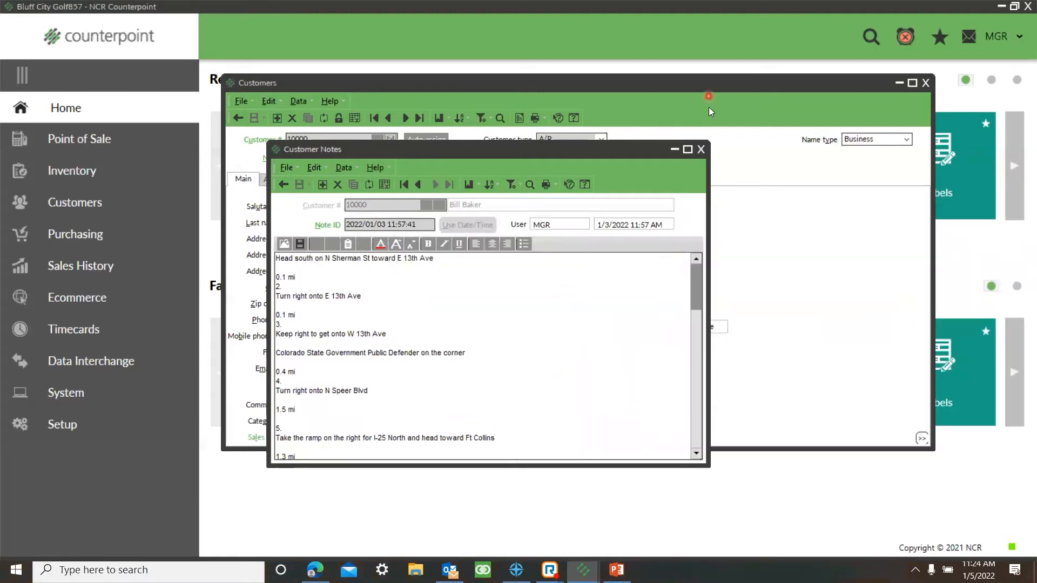
pyautogui.click(697, 156)
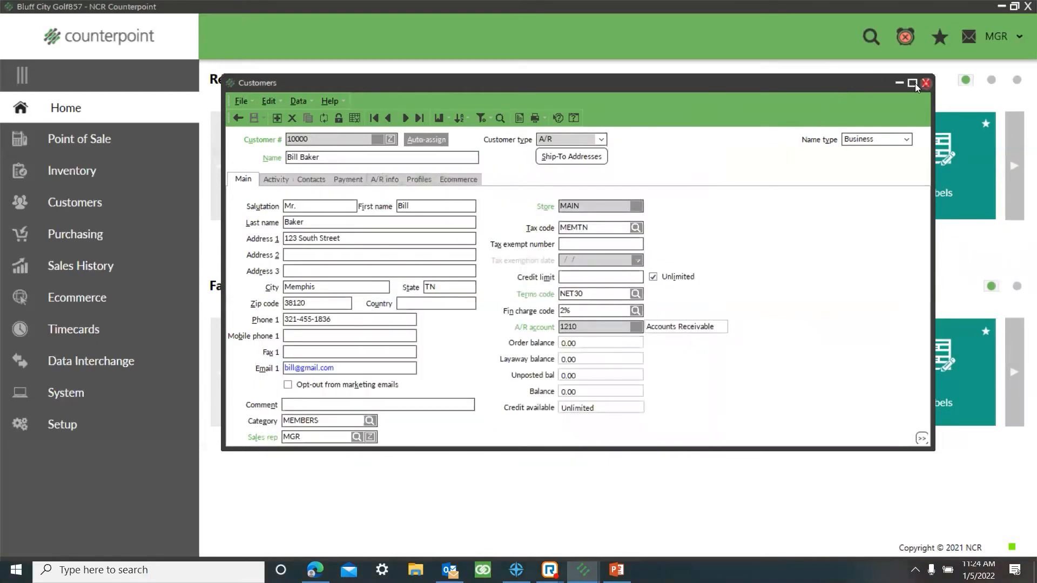
pyautogui.click(925, 83)
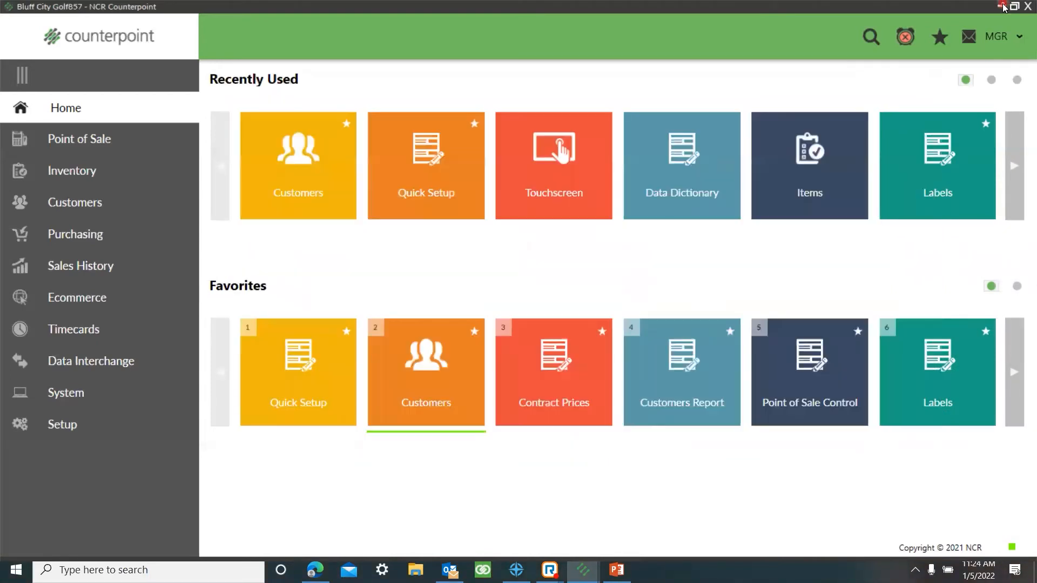
# Step: Open Map and directions.rtf from the desktop in Word, examine its text and map, and close it
pyautogui.click(1002, 7)
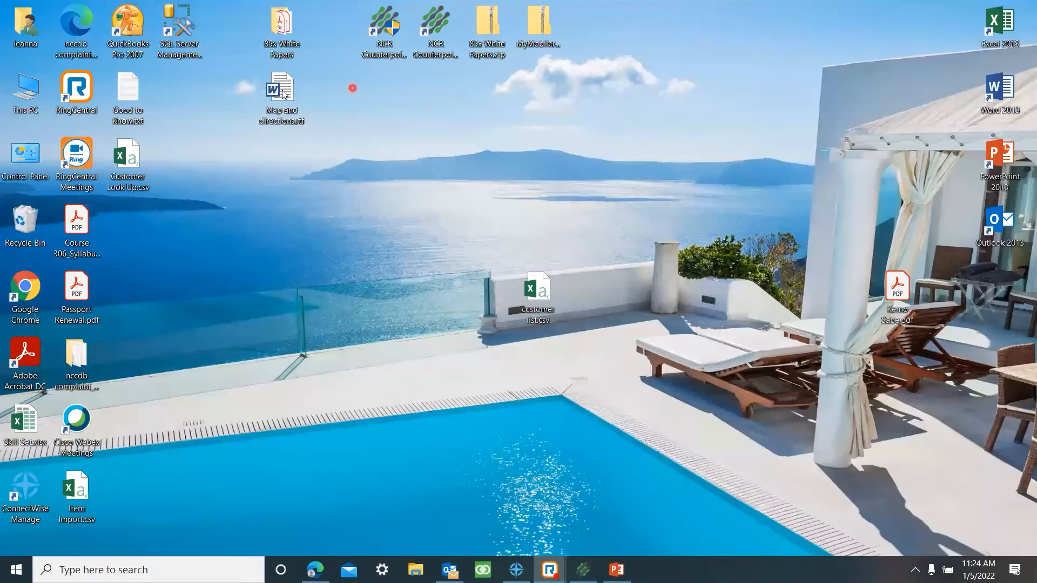
pyautogui.doubleClick(282, 92)
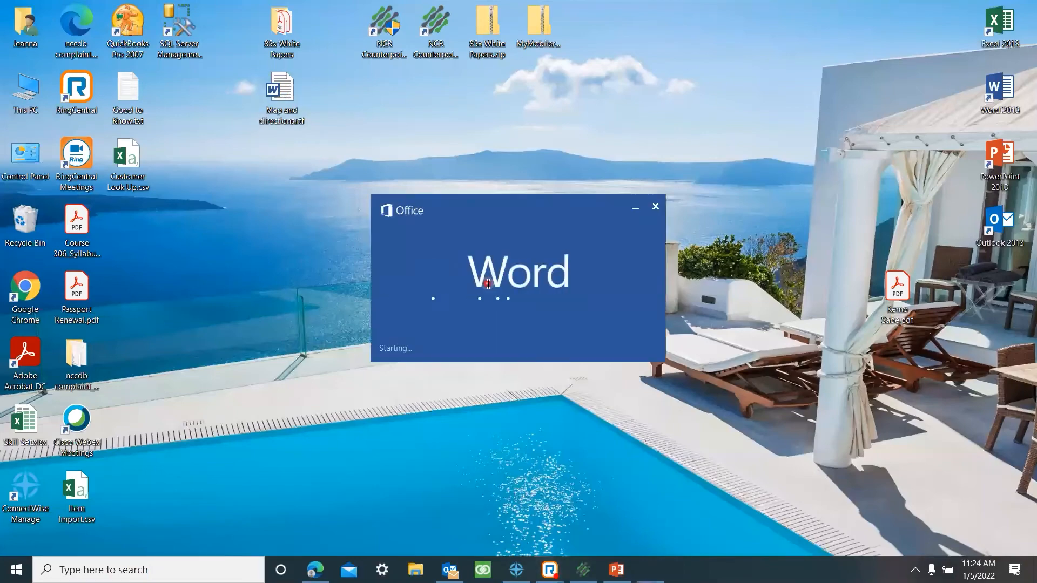
pyautogui.scroll(-5, 502, 251)
pyautogui.scroll(-15, 520, 253)
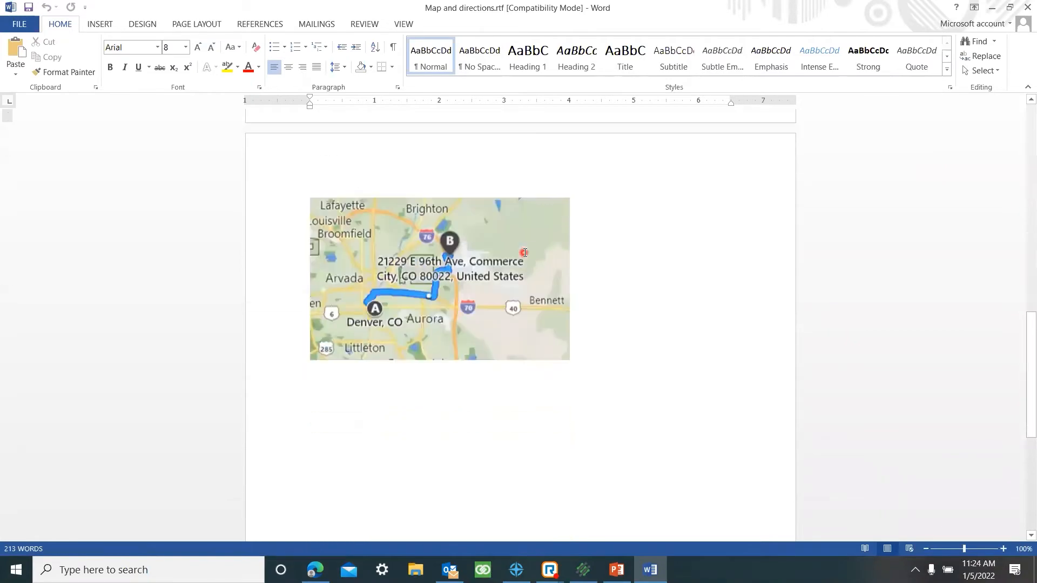
pyautogui.click(1027, 8)
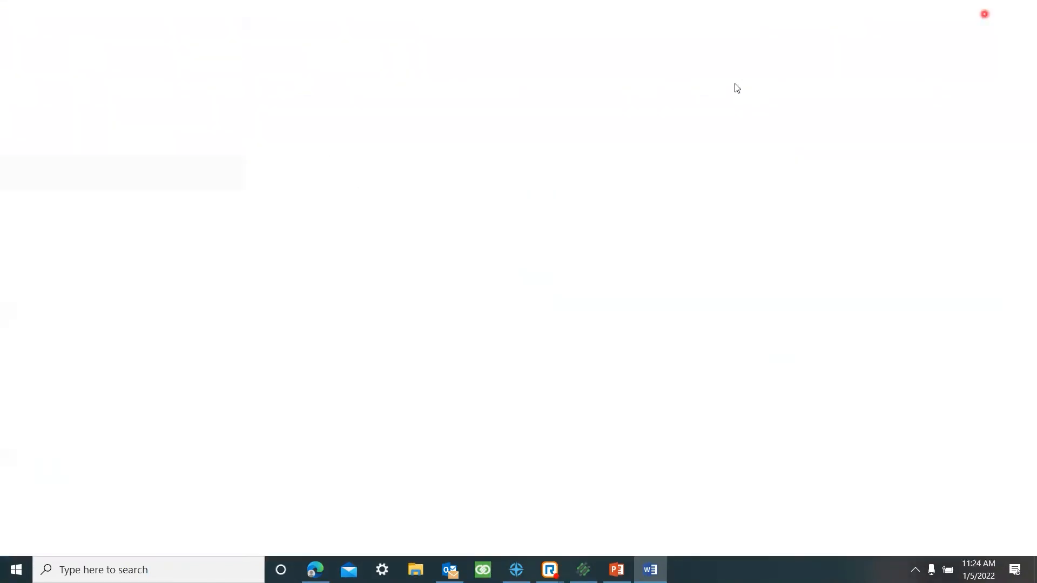
# Step: Switch to NCR Counterpoint and open the Other settings of Point of Sale Control in the Point of Sale setup
pyautogui.click(594, 569)
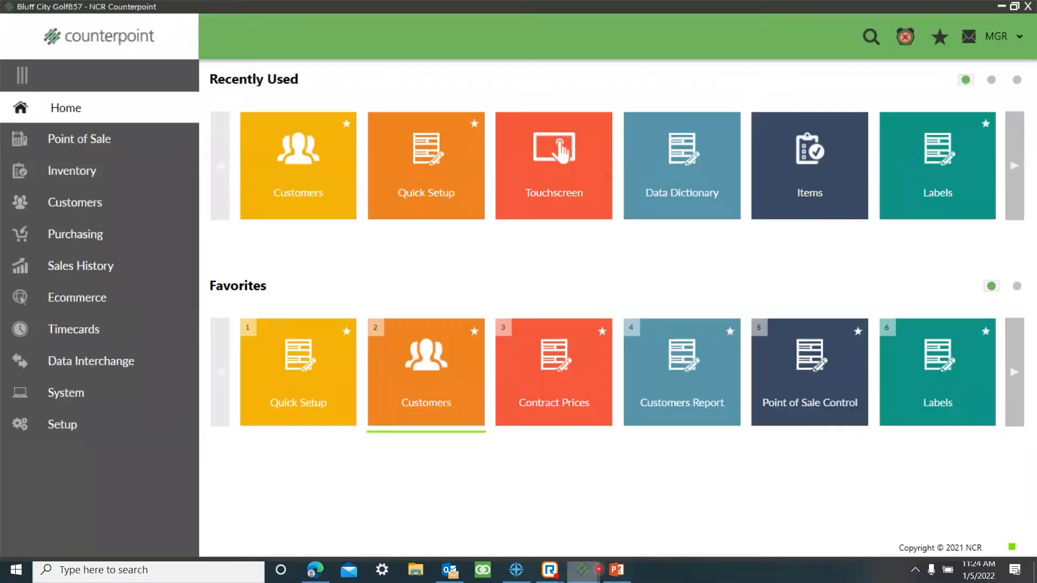
pyautogui.click(421, 390)
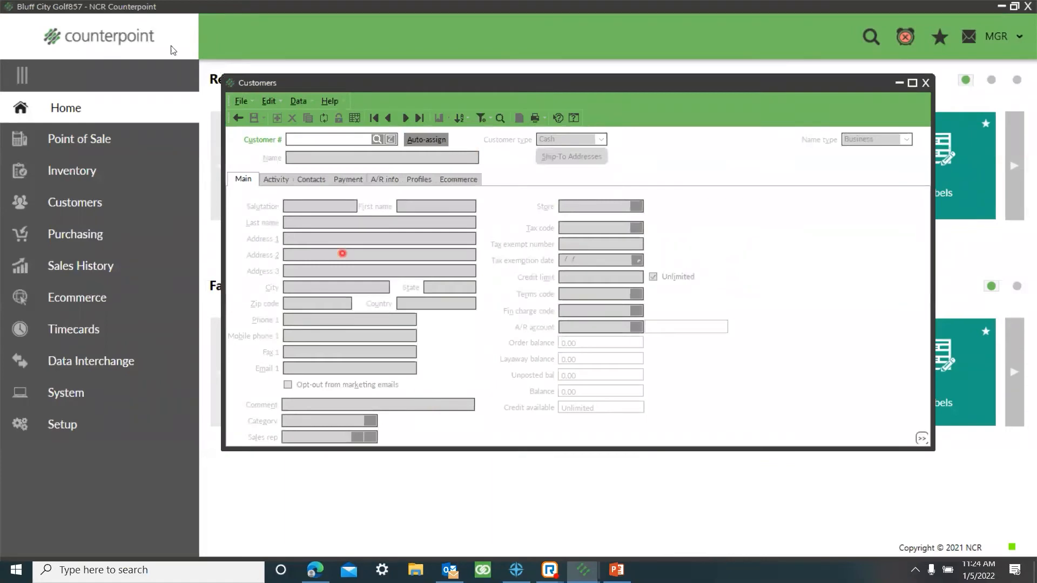
pyautogui.click(925, 83)
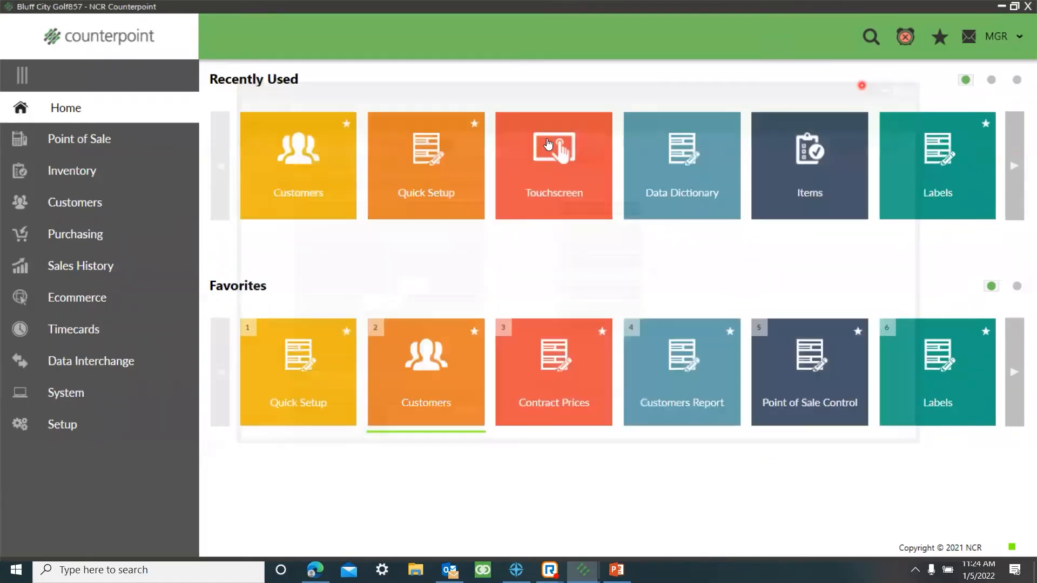
pyautogui.click(88, 426)
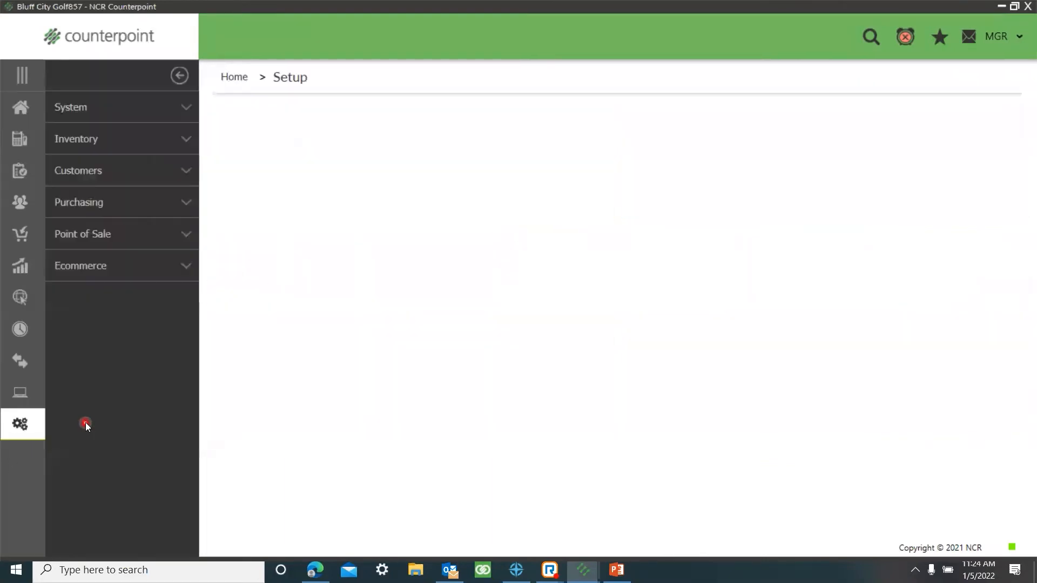
pyautogui.click(144, 242)
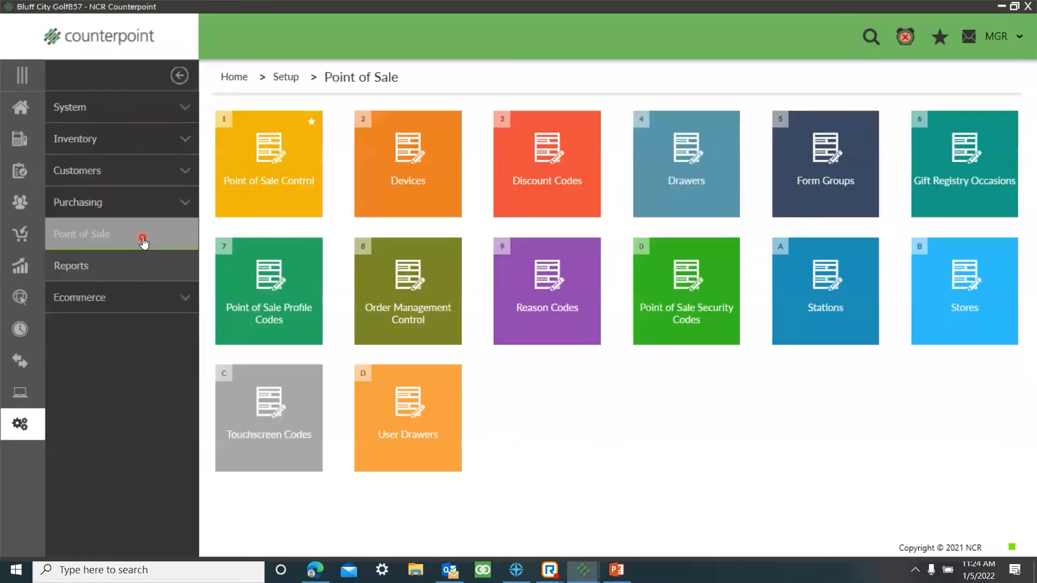
pyautogui.click(290, 199)
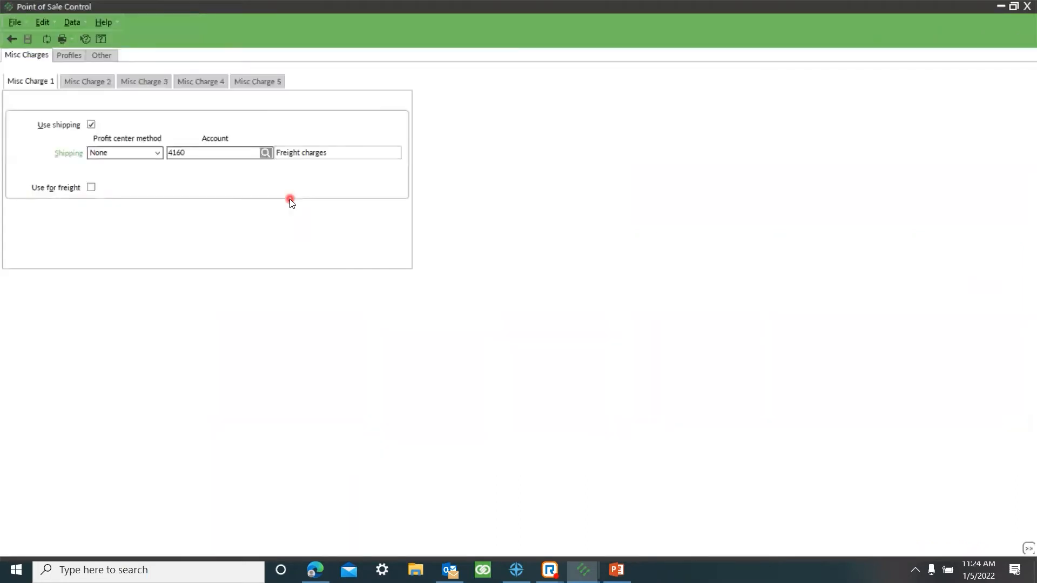
pyautogui.click(67, 50)
pyautogui.click(114, 57)
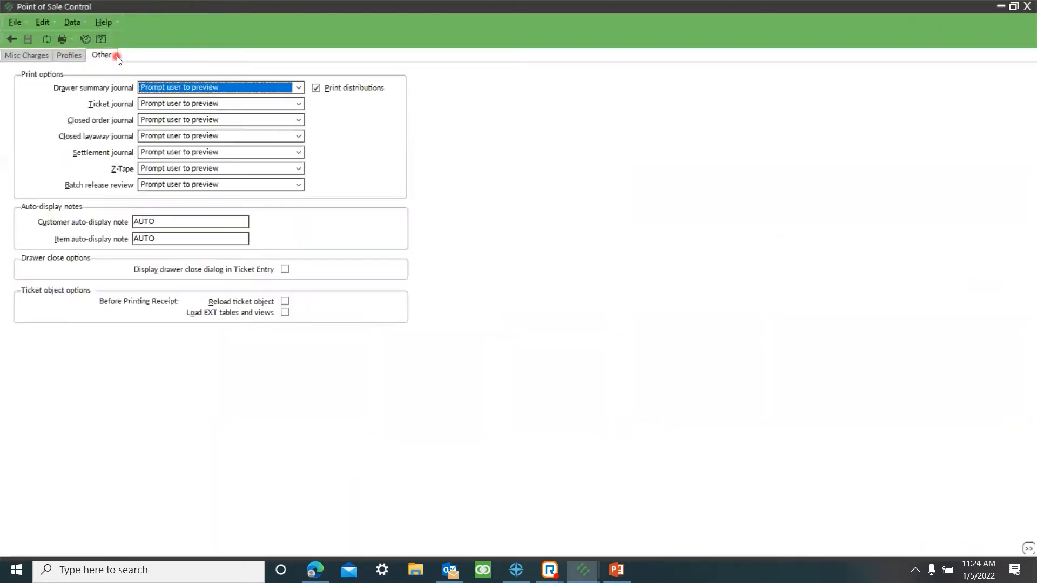
# Step: Set the customer auto-display note to AUTO, save the setting, and close Point of Sale Control
pyautogui.click(58, 236)
pyautogui.click(171, 221)
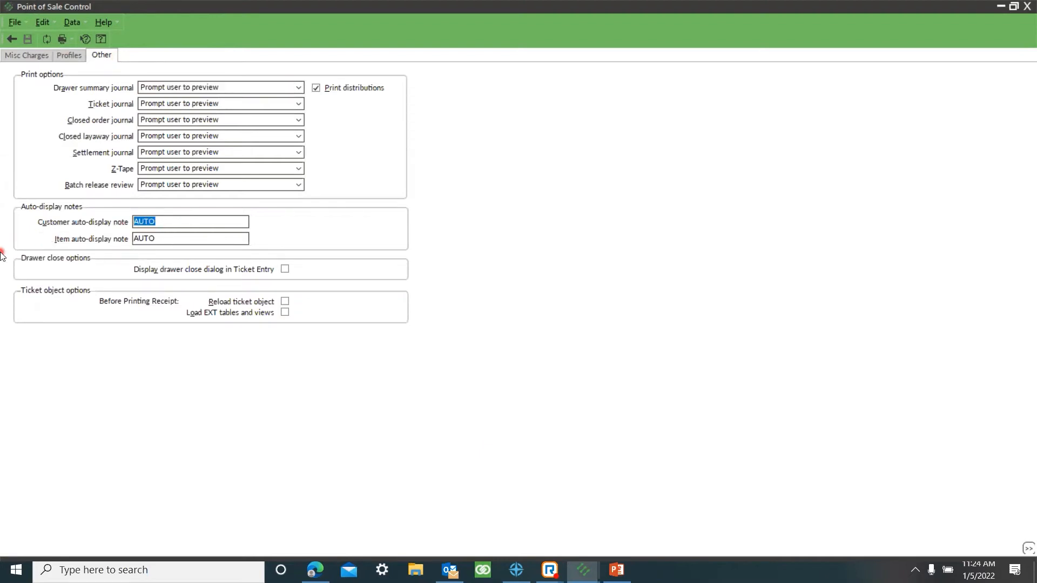
pyautogui.write('12345')
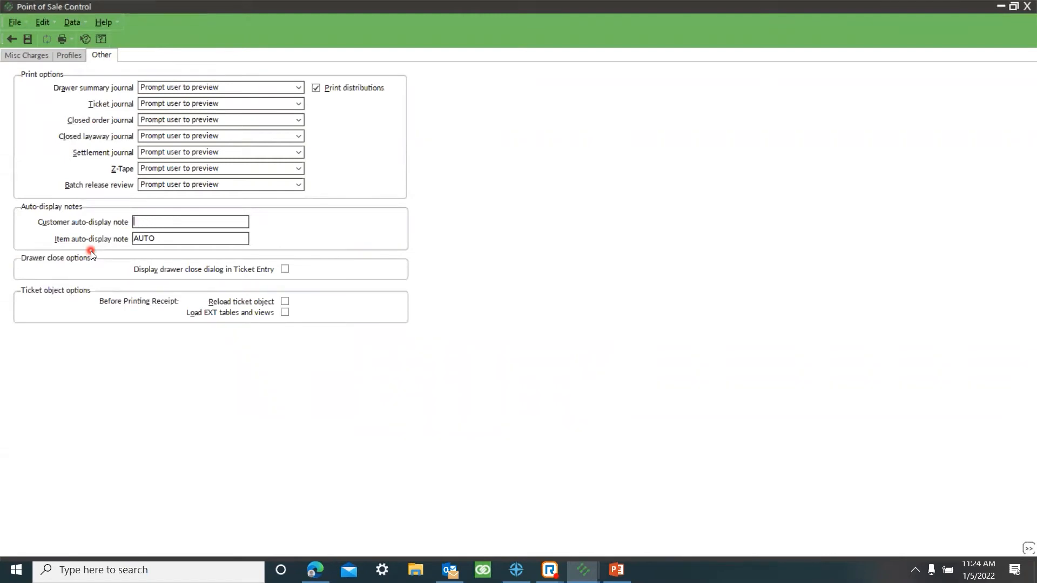
pyautogui.write('AUTO')
pyautogui.click(25, 39)
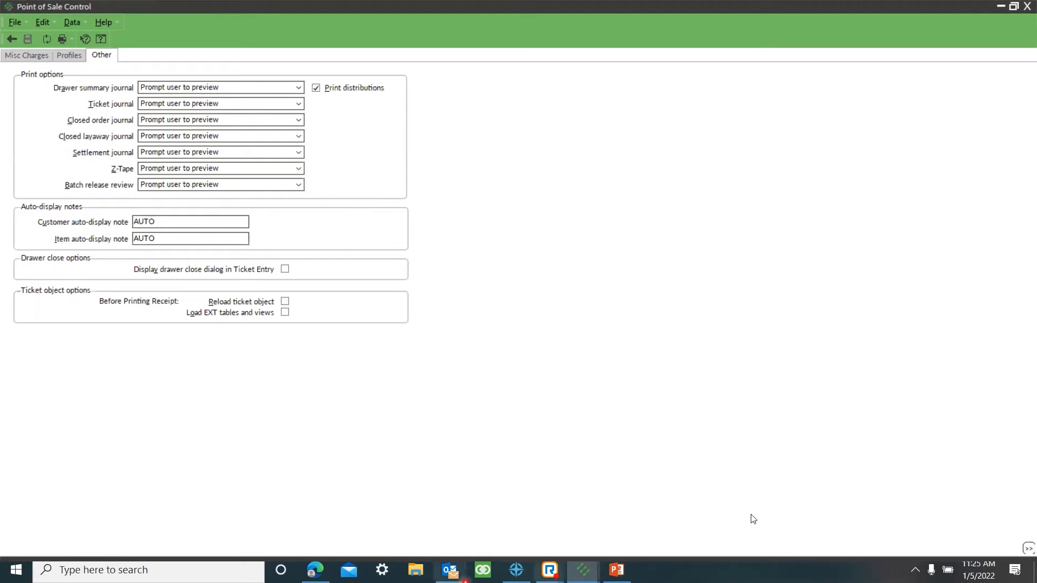
pyautogui.click(1027, 7)
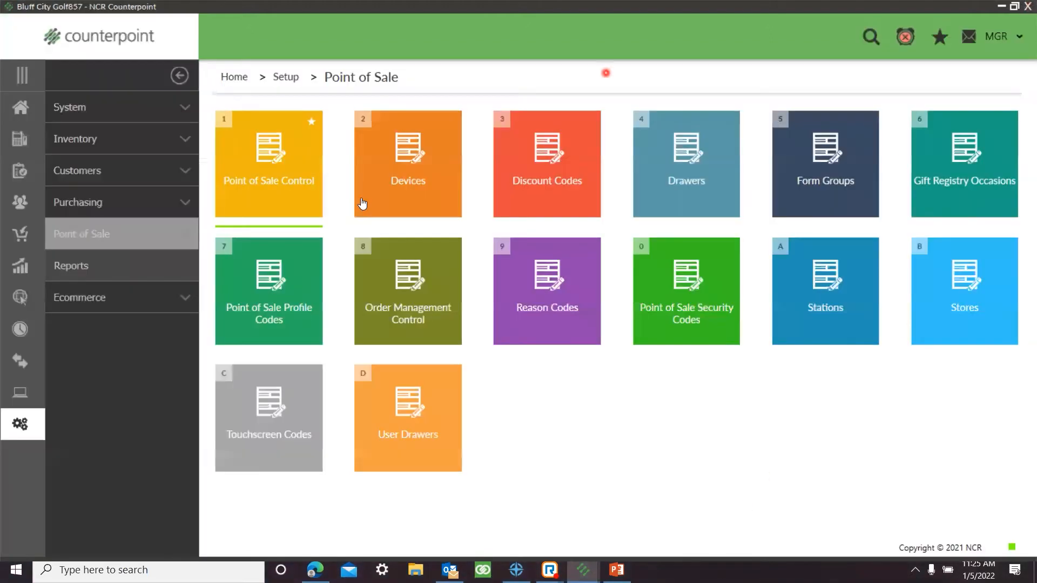
# Step: Open the first customer's notes and add a note with ID AUTO asking to verify the customer's address
pyautogui.click(20, 105)
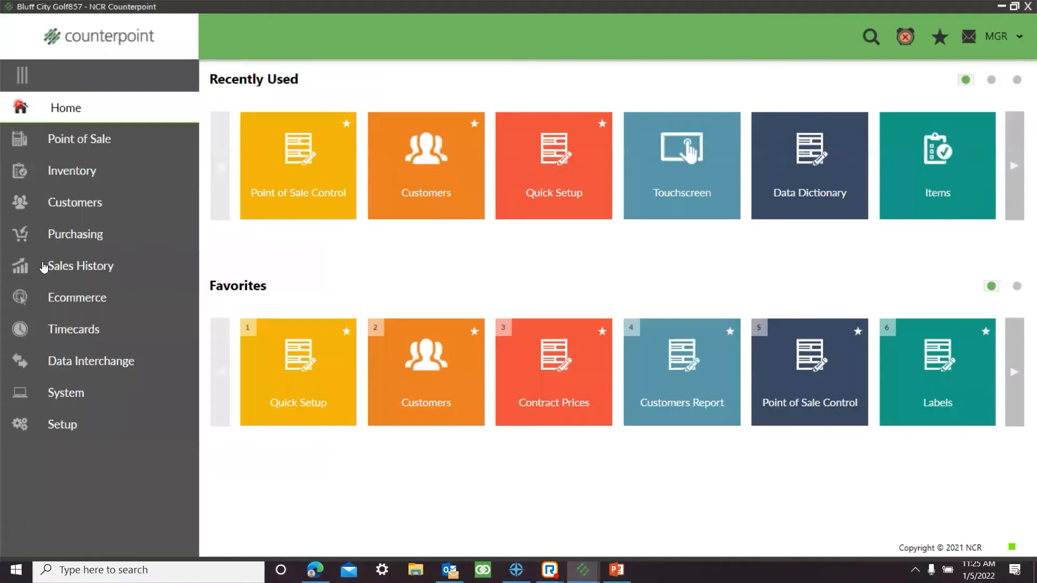
pyautogui.click(118, 208)
pyautogui.click(311, 207)
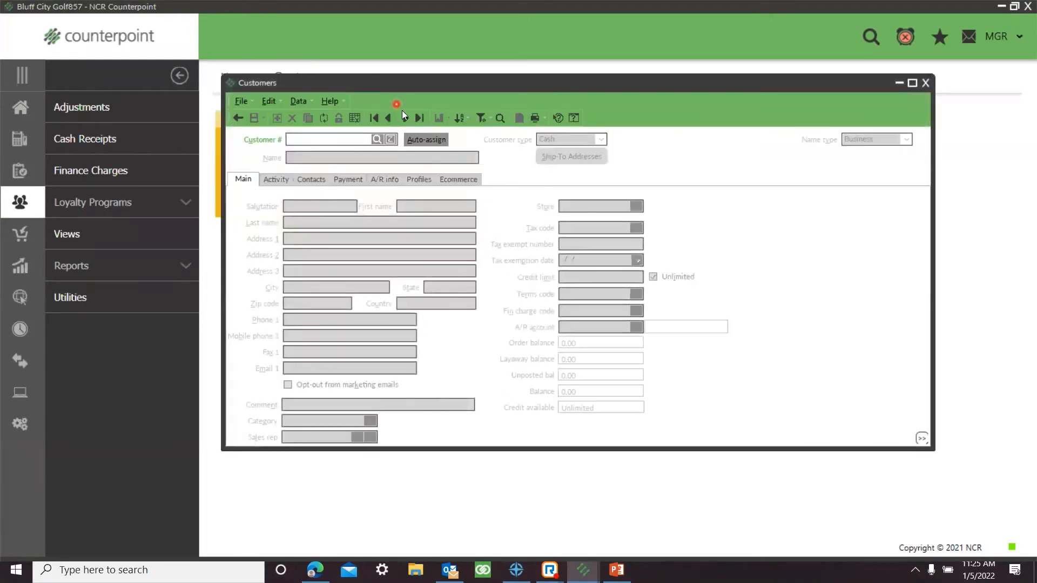
pyautogui.click(408, 118)
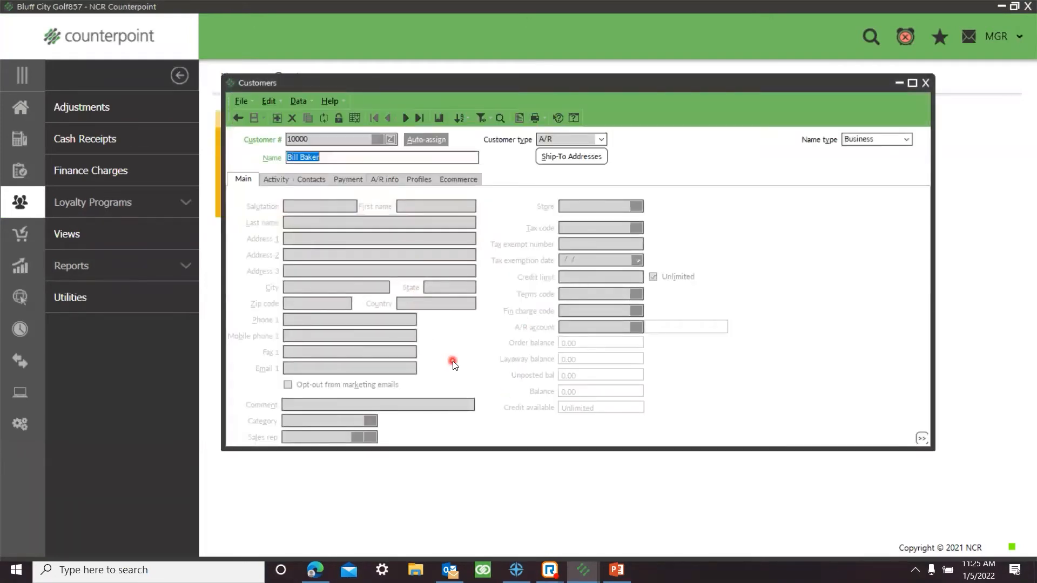
pyautogui.click(519, 117)
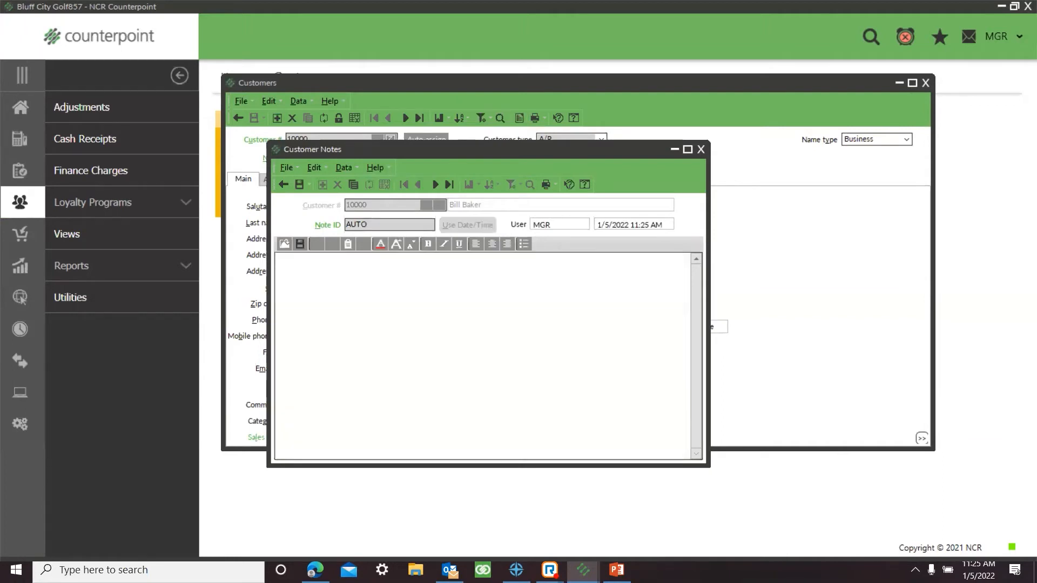
pyautogui.write("Please verify Bill's address")
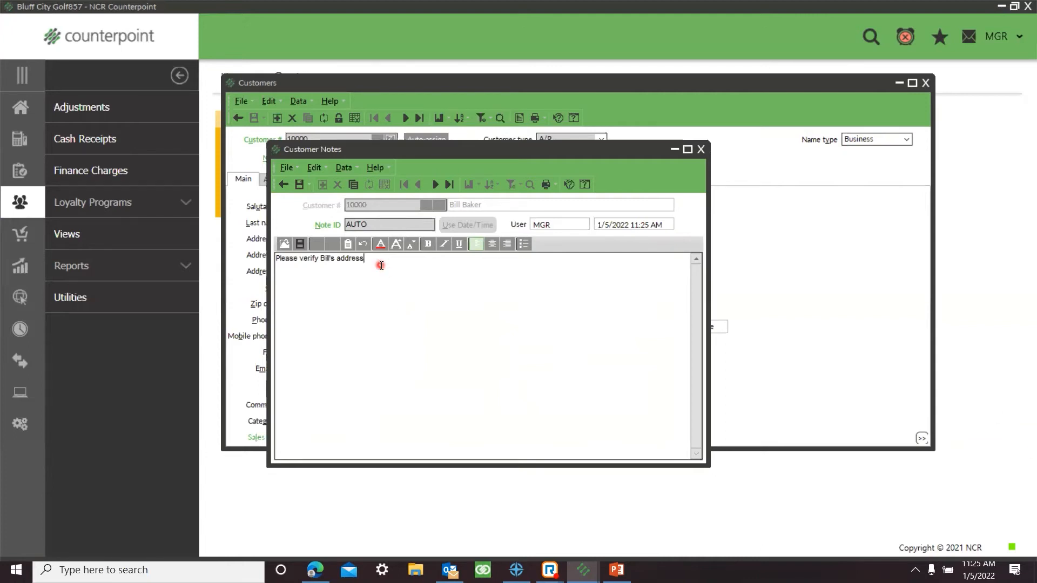
# Step: Format the note text in Arial Unicode MS, bold, size 14, green
pyautogui.moveTo(367, 258); pyautogui.dragTo(251, 260)
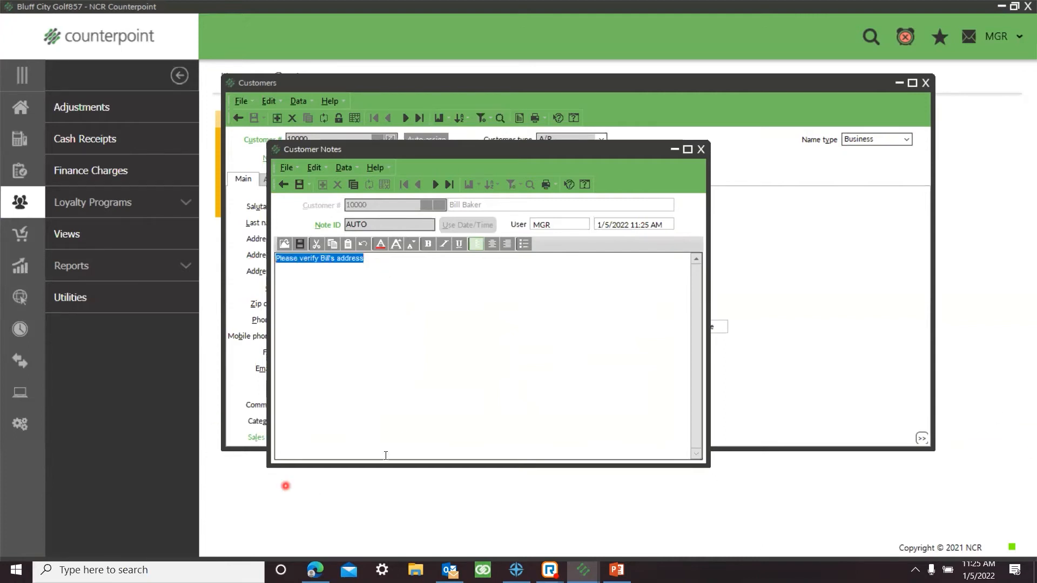
pyautogui.click(381, 245)
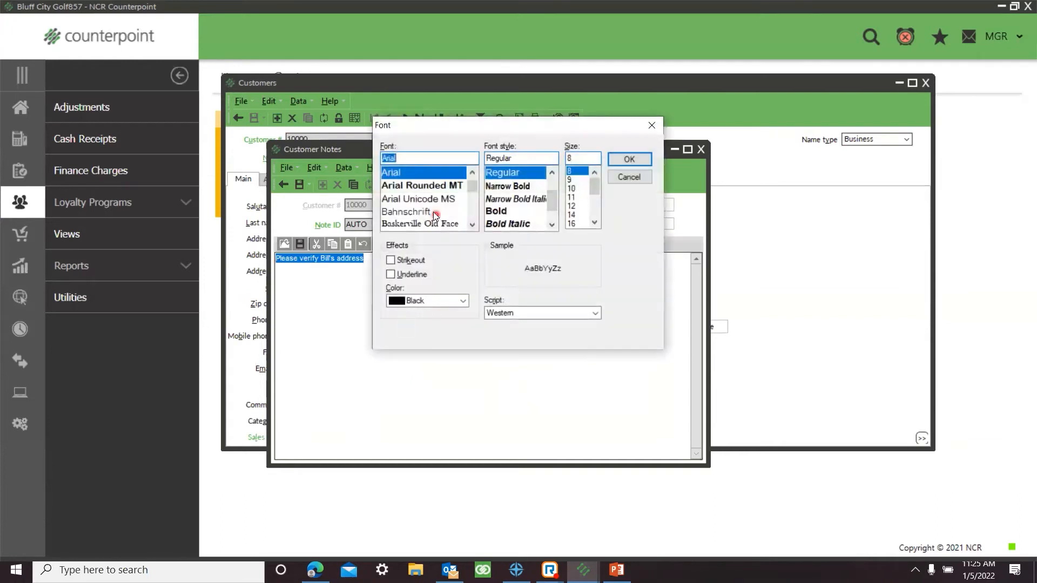
pyautogui.click(426, 201)
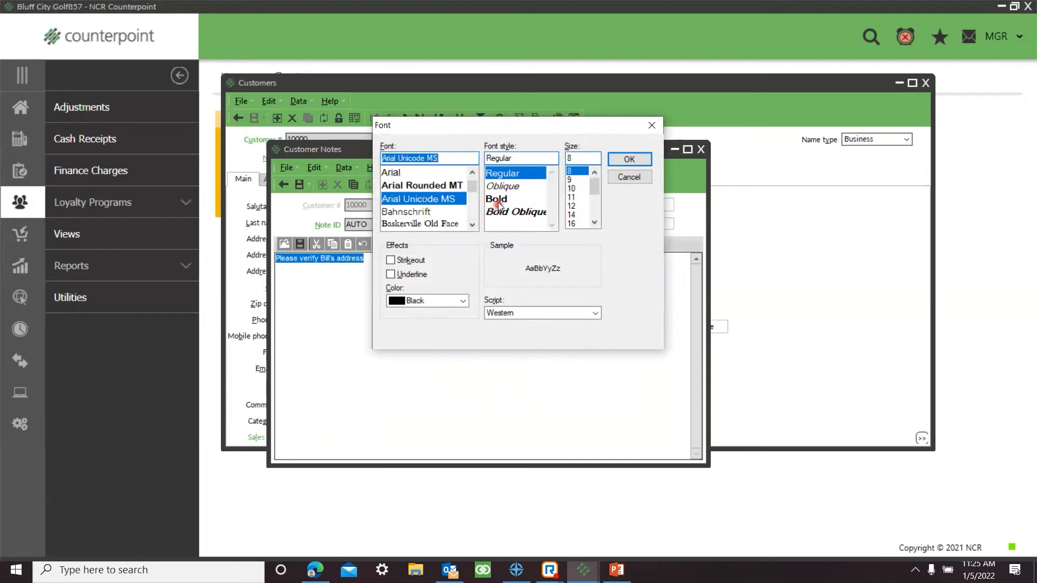
pyautogui.click(498, 201)
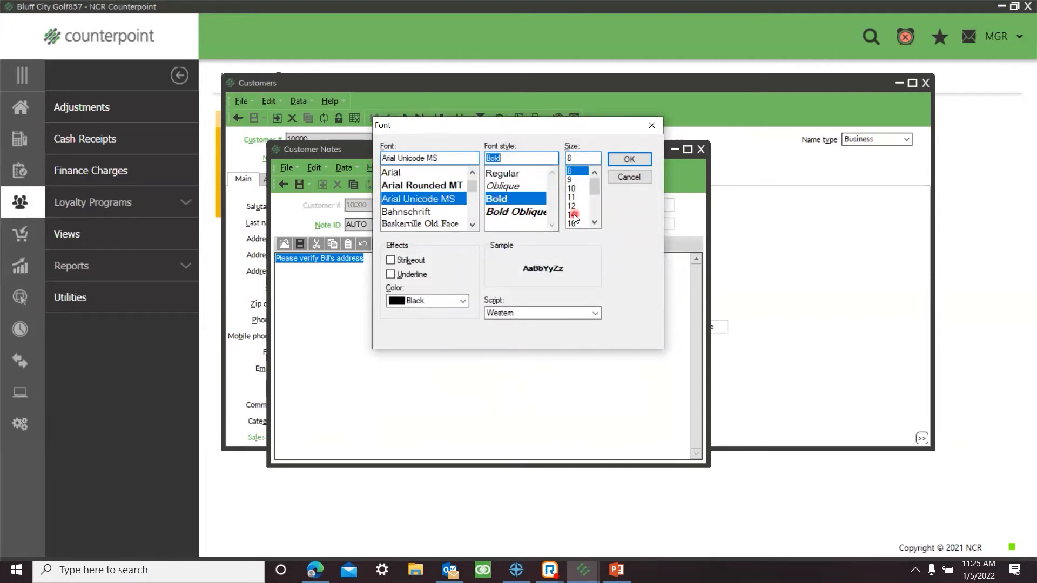
pyautogui.click(571, 215)
pyautogui.click(463, 301)
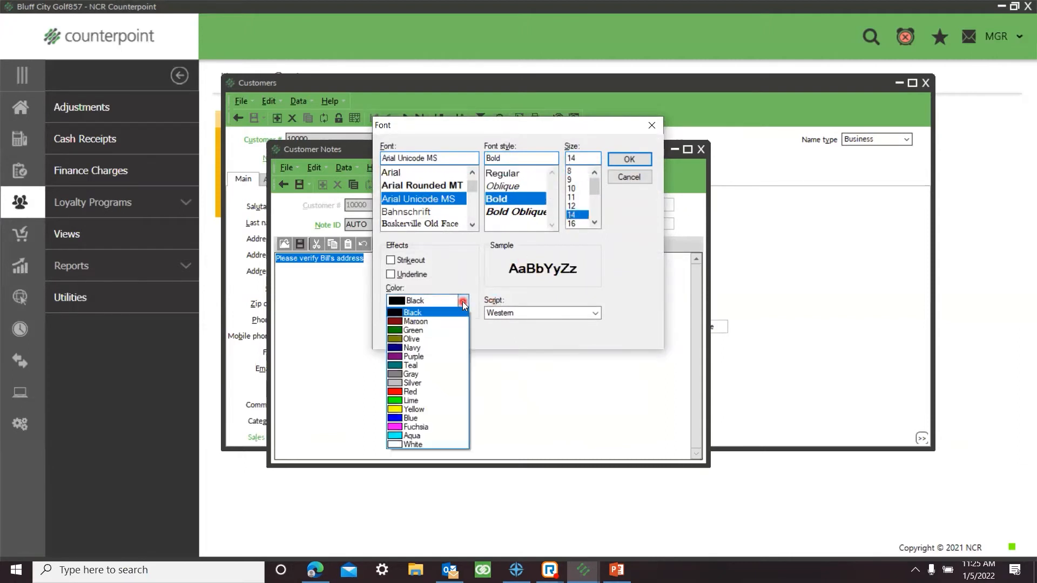
pyautogui.click(431, 329)
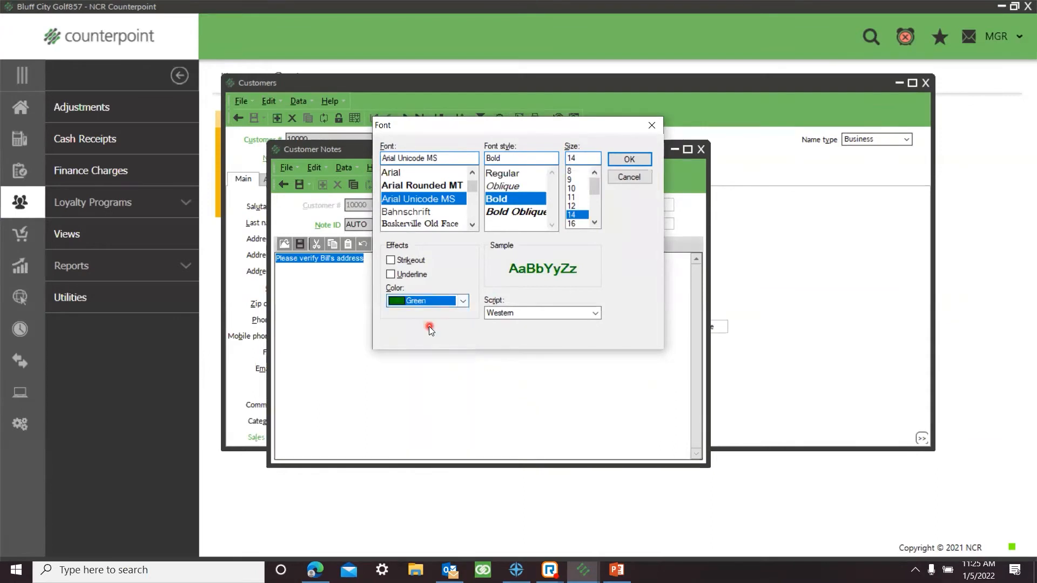
pyautogui.click(635, 155)
pyautogui.click(358, 328)
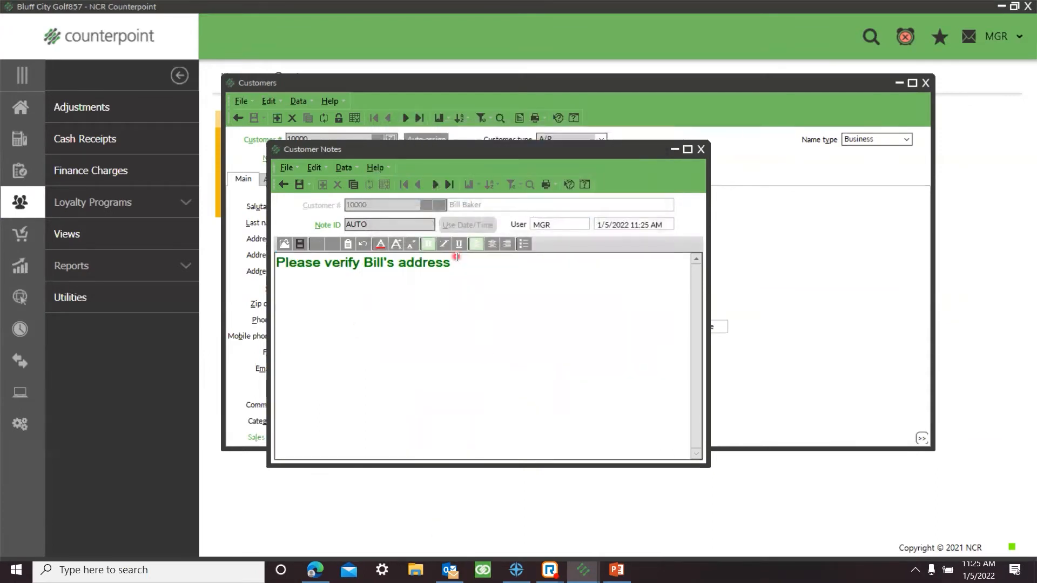
# Step: Make the note text italic and underlined
pyautogui.moveTo(456, 262); pyautogui.dragTo(233, 244)
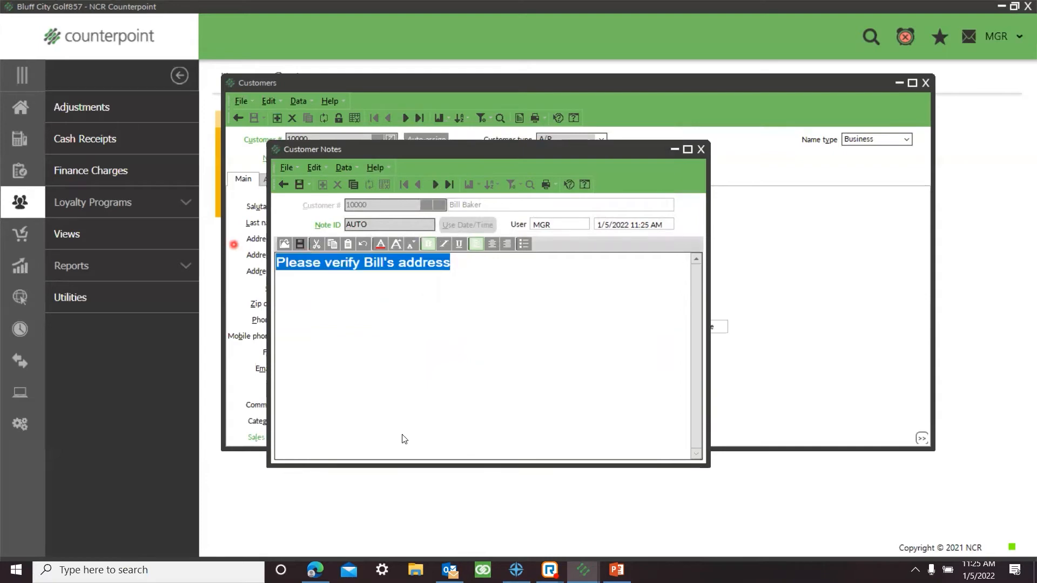
pyautogui.click(444, 244)
pyautogui.click(481, 352)
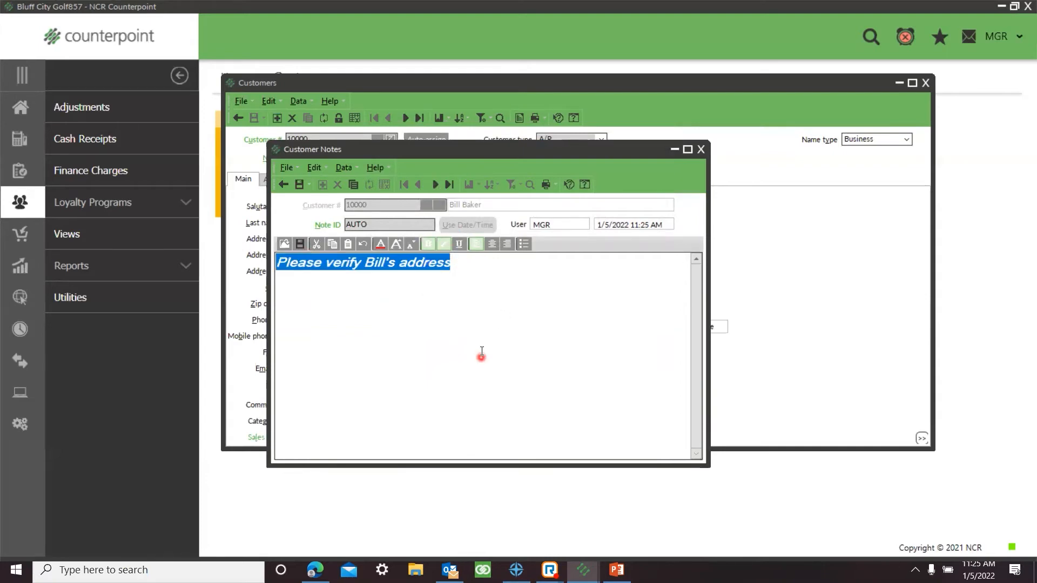
pyautogui.click(459, 243)
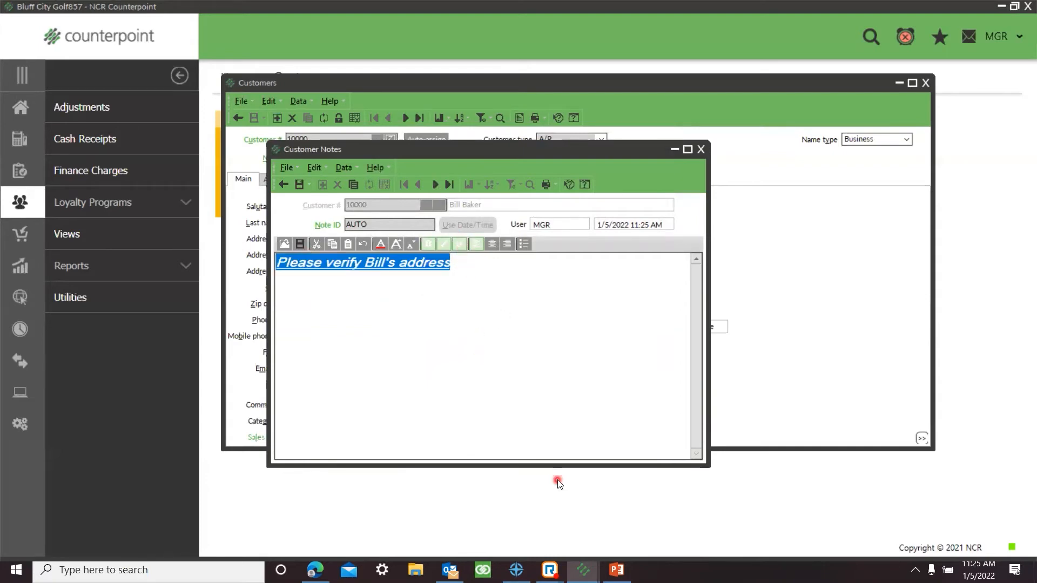
# Step: Try centre and right alignment on the note text, restore left alignment, and turn the line into a bullet
pyautogui.click(490, 244)
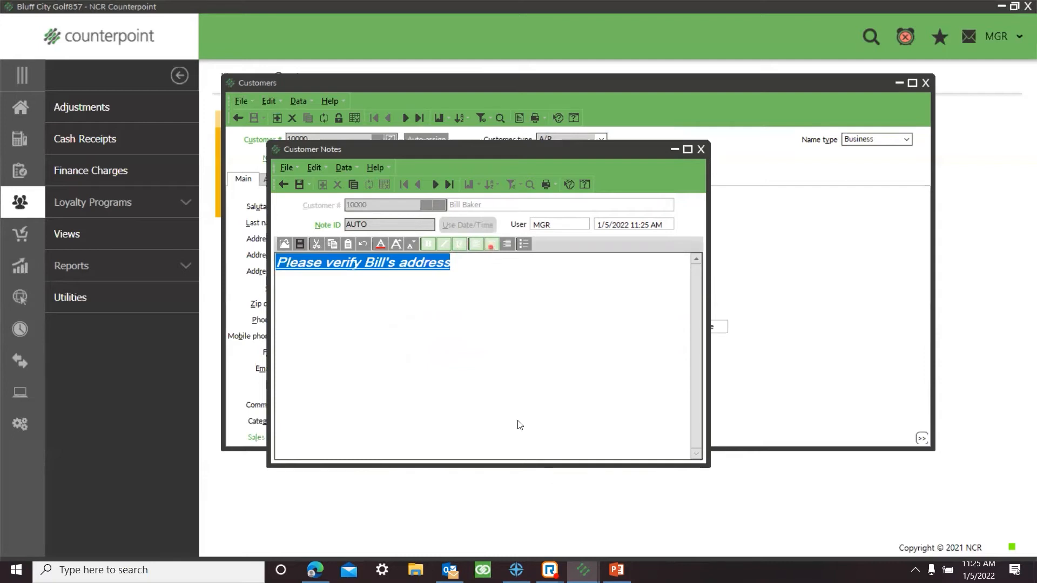
pyautogui.click(505, 244)
pyautogui.click(475, 245)
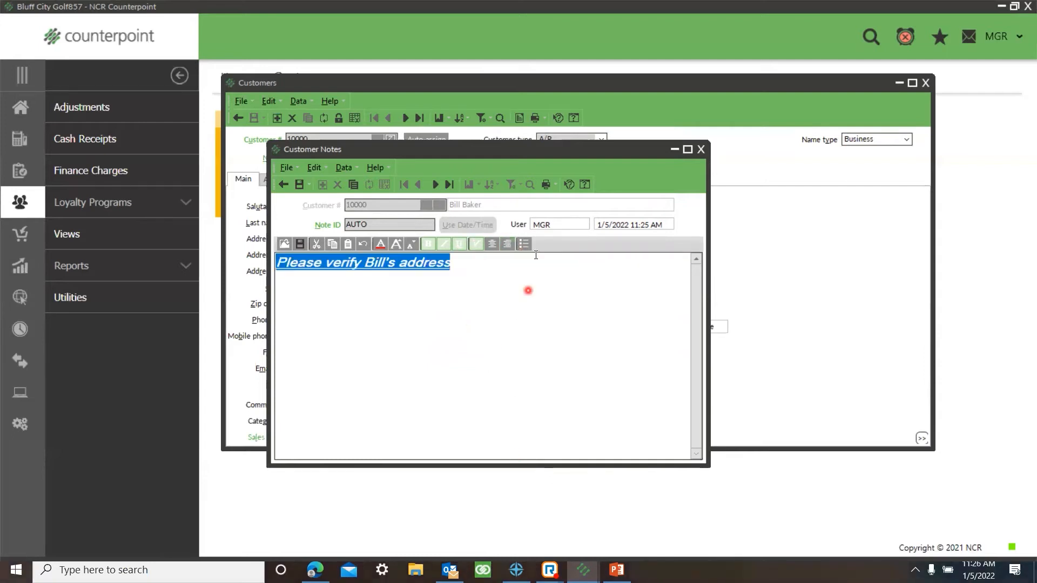
pyautogui.click(524, 243)
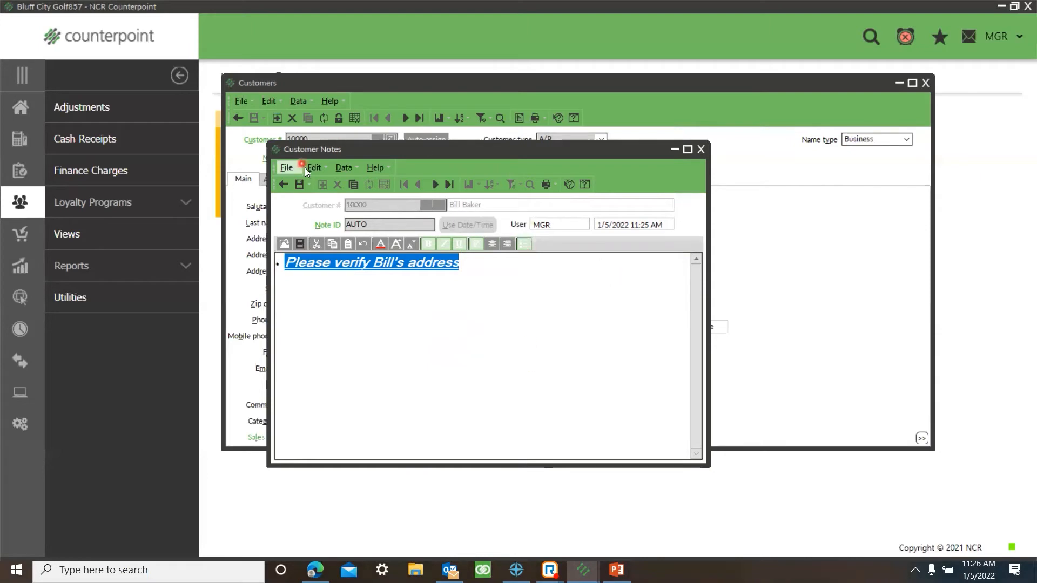
# Step: Save the note, close the notes and the customer form, and return to the home screen
pyautogui.click(300, 184)
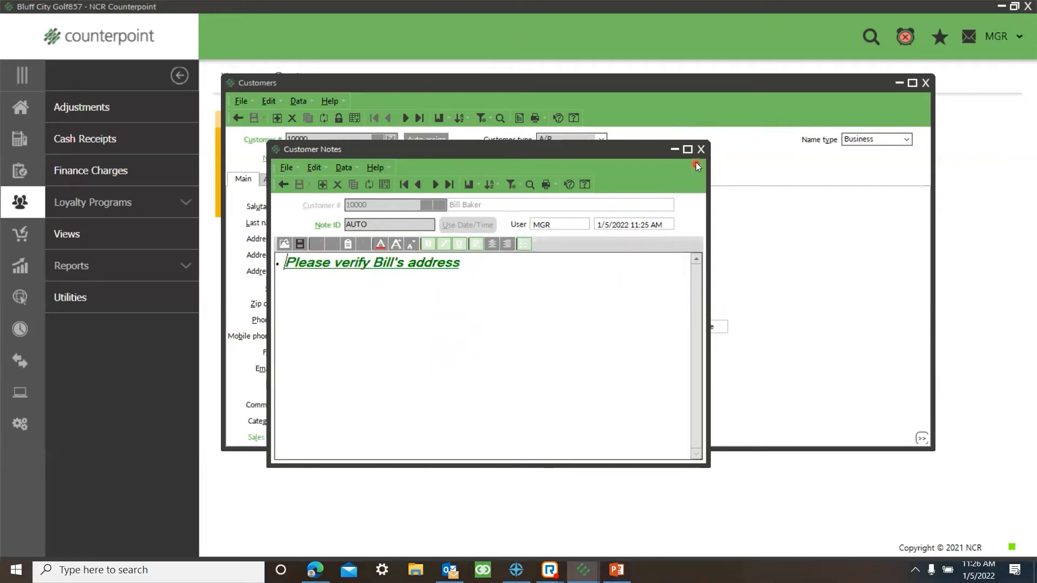
pyautogui.click(702, 150)
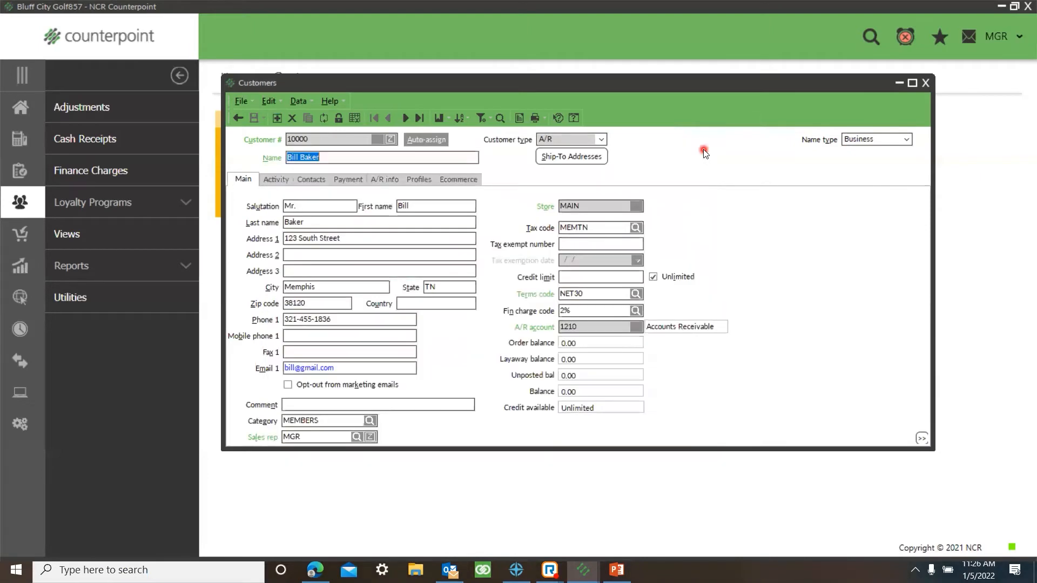
pyautogui.click(926, 82)
pyautogui.click(20, 108)
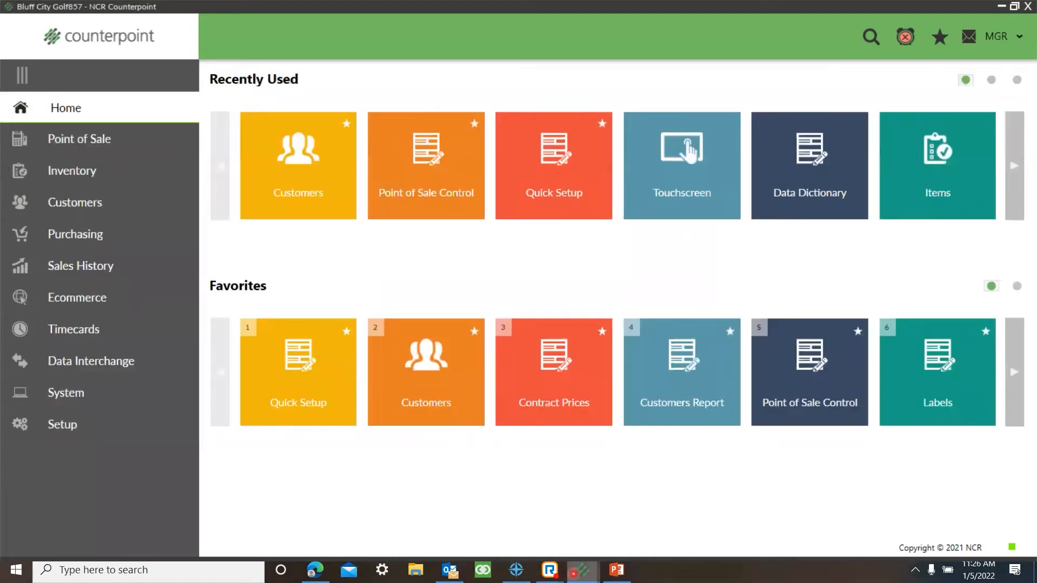
# Step: Open Touchscreen Ticket Entry and switch the ticket's customer lookup to the (Default) lookup
pyautogui.moveTo(574, 573)
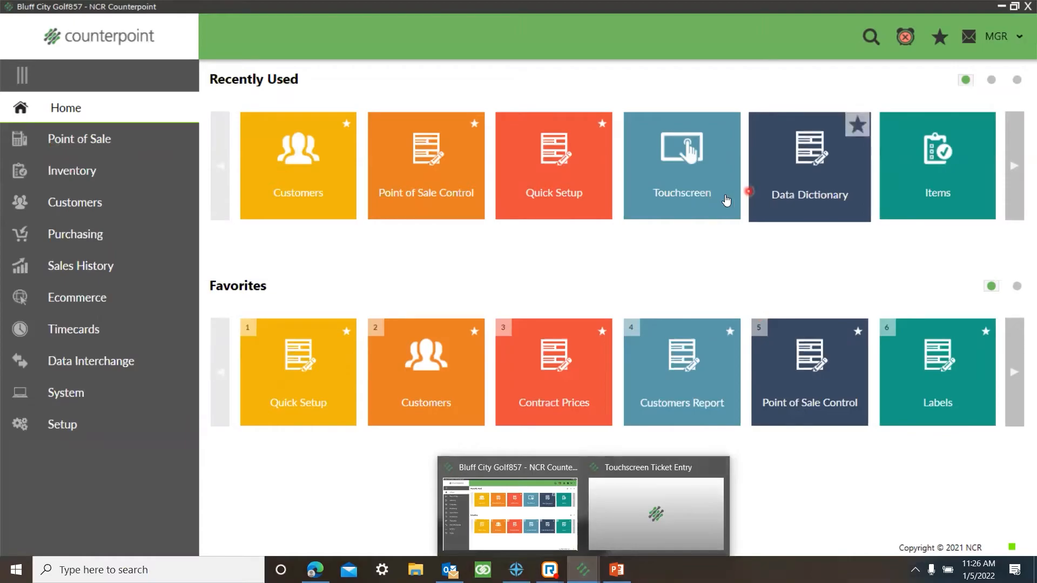
pyautogui.click(706, 208)
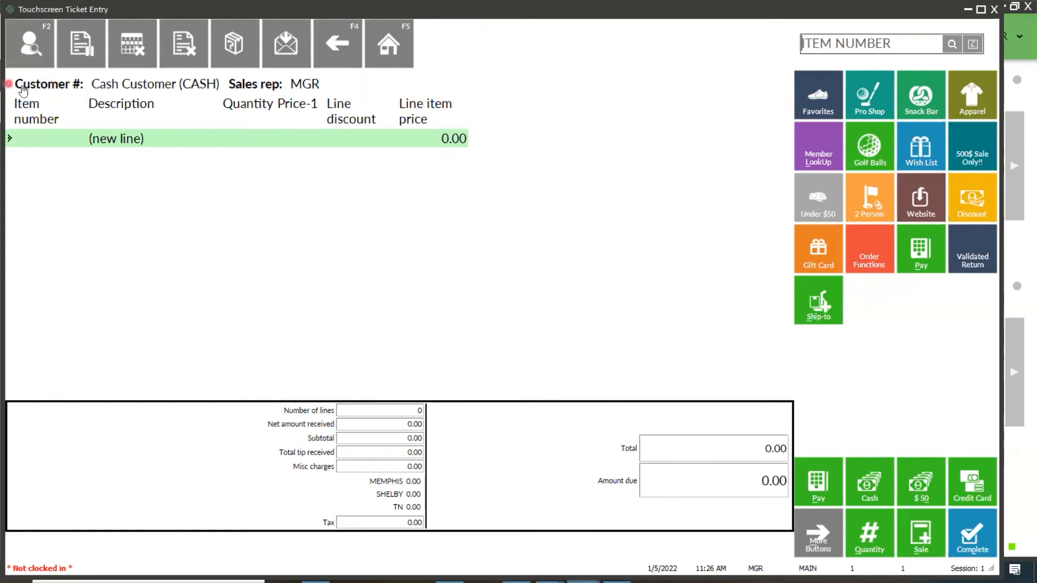
pyautogui.click(170, 87)
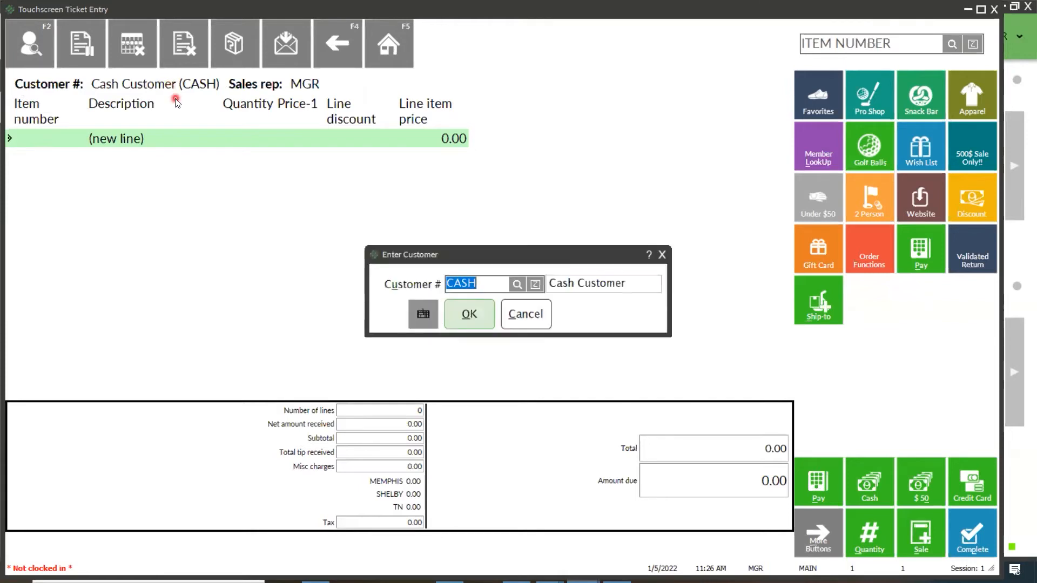
pyautogui.click(518, 284)
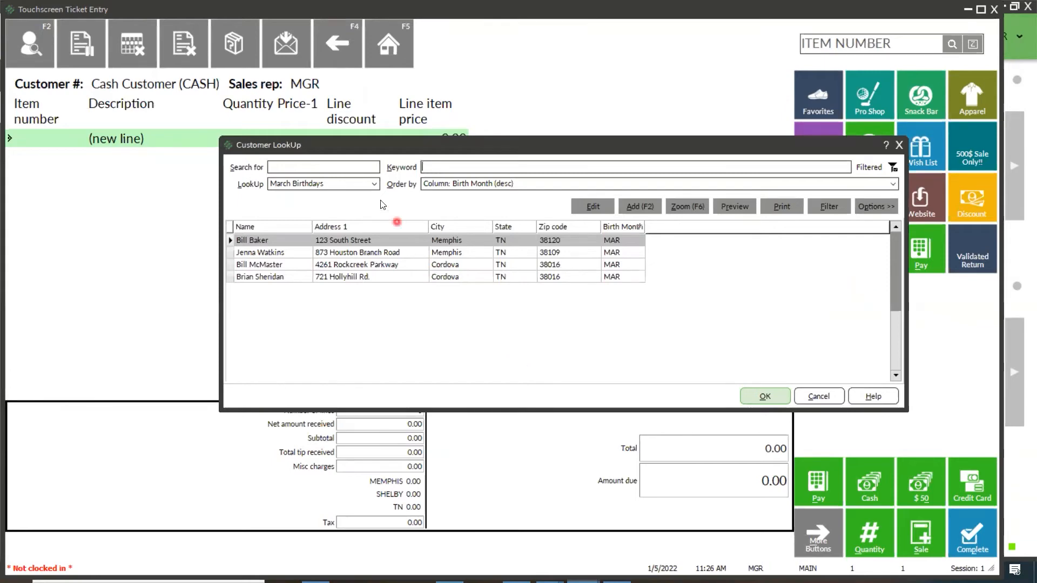
pyautogui.click(374, 185)
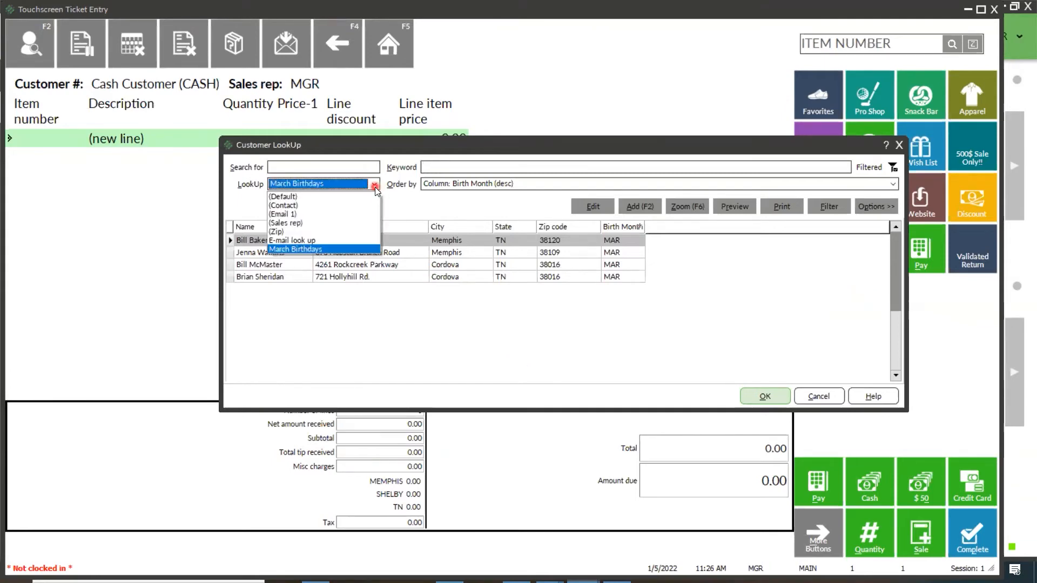
pyautogui.click(331, 198)
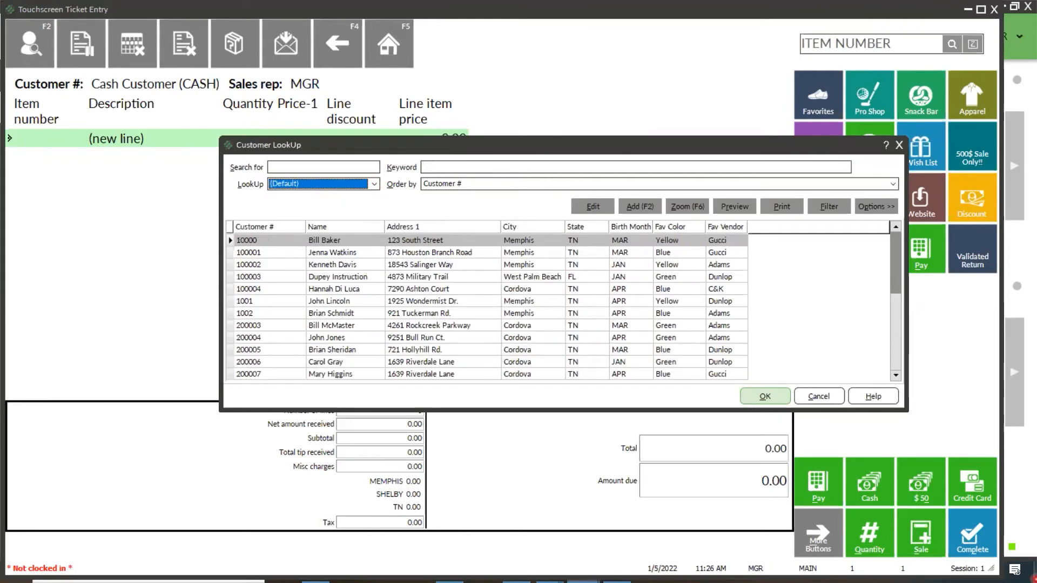
# Step: Search the customer lookup by first name, assign the first match to the ticket and dismiss the customer note
pyautogui.click(434, 167)
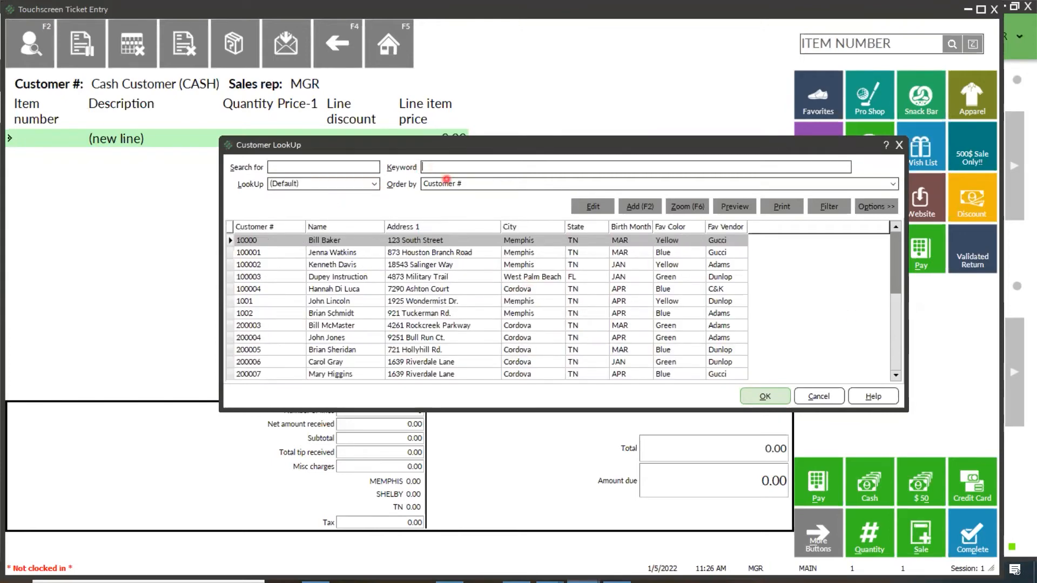
pyautogui.write('bill')
pyautogui.click(759, 400)
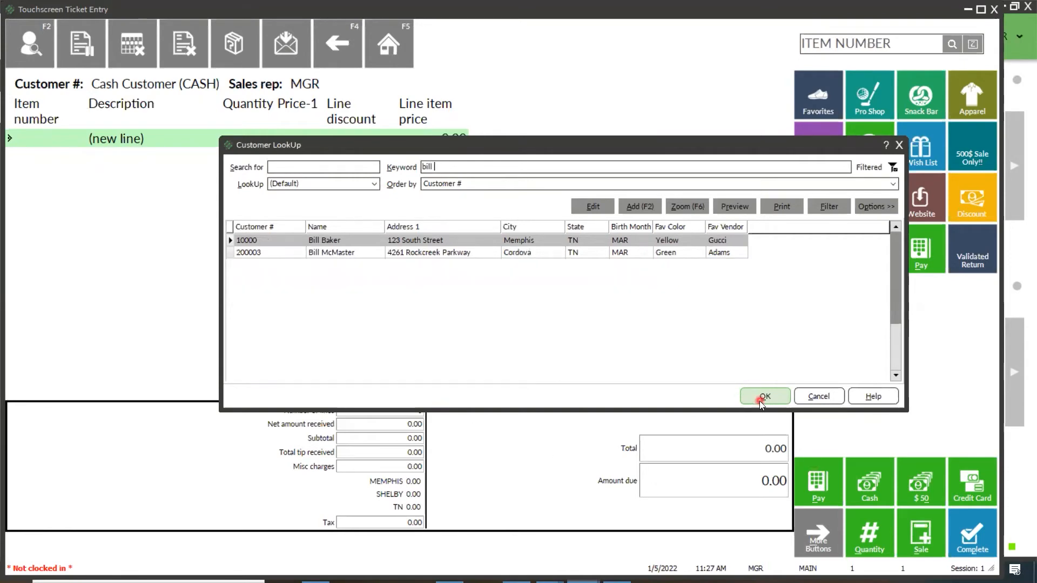
pyautogui.click(480, 315)
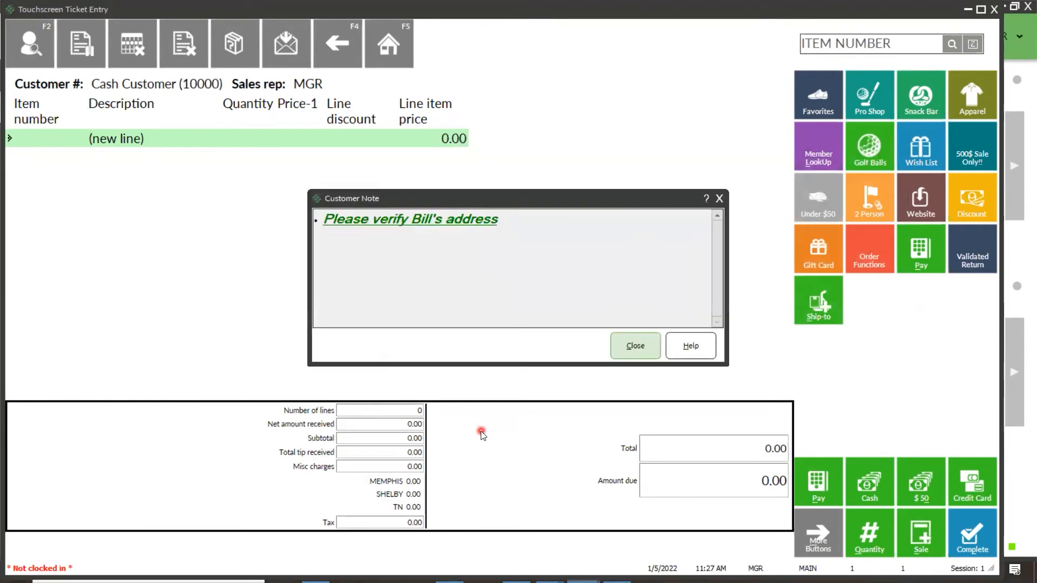
pyautogui.click(720, 199)
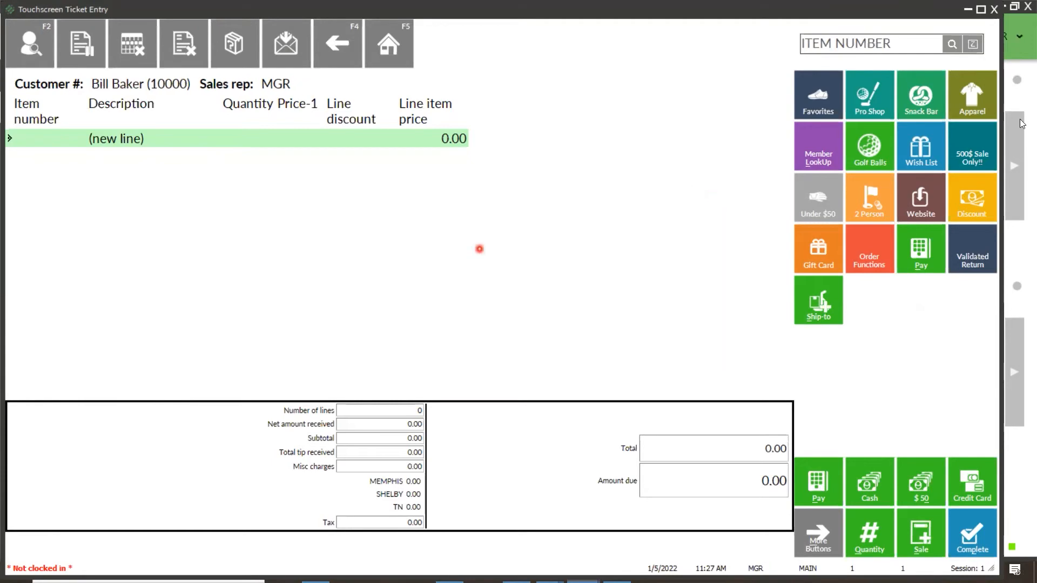
# Step: Close ticket entry and open item ADM-TL2 in the inventory Items form
pyautogui.click(994, 11)
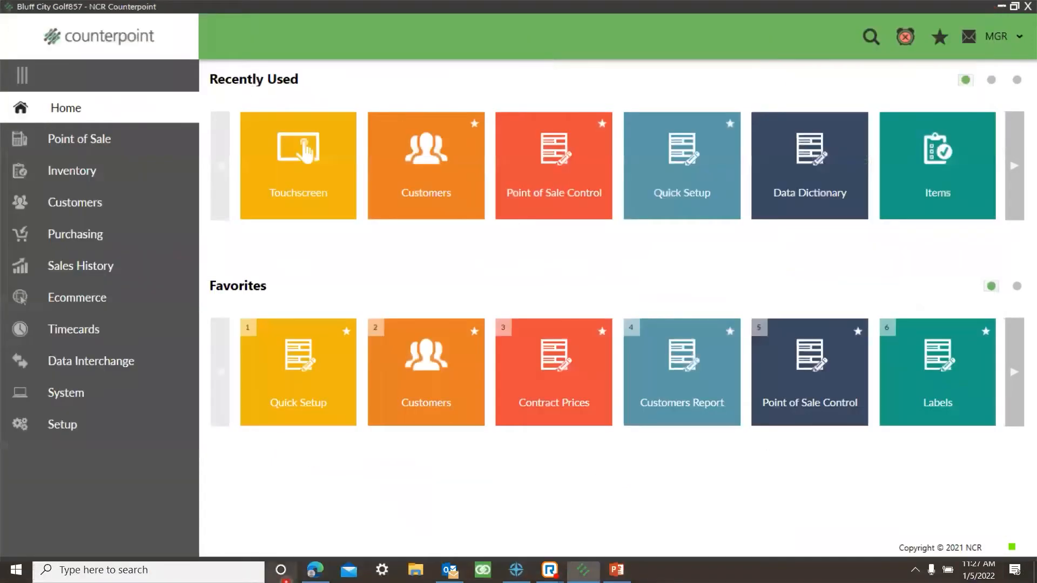
pyautogui.click(83, 174)
pyautogui.click(265, 201)
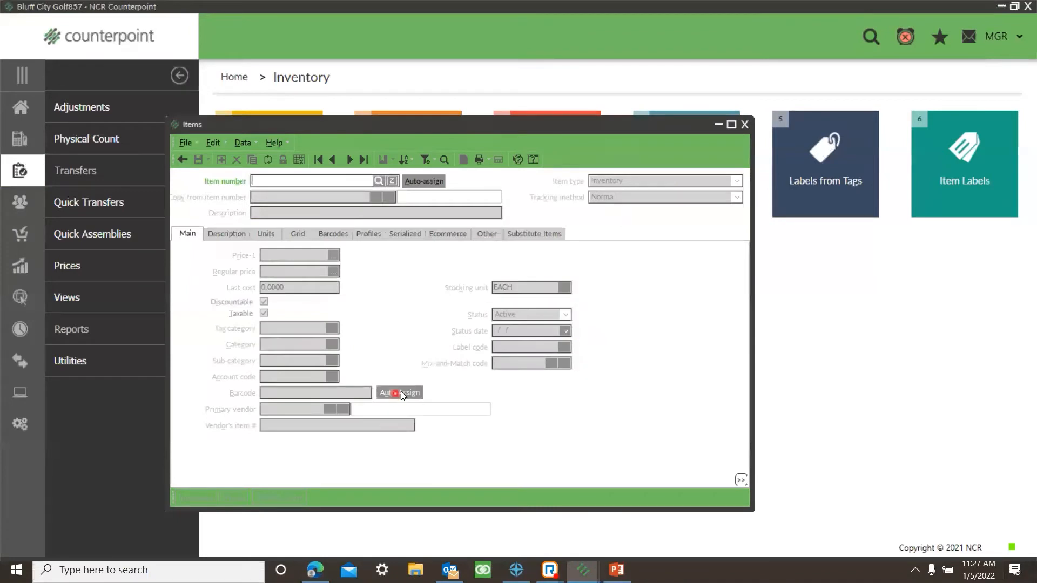
pyautogui.click(349, 159)
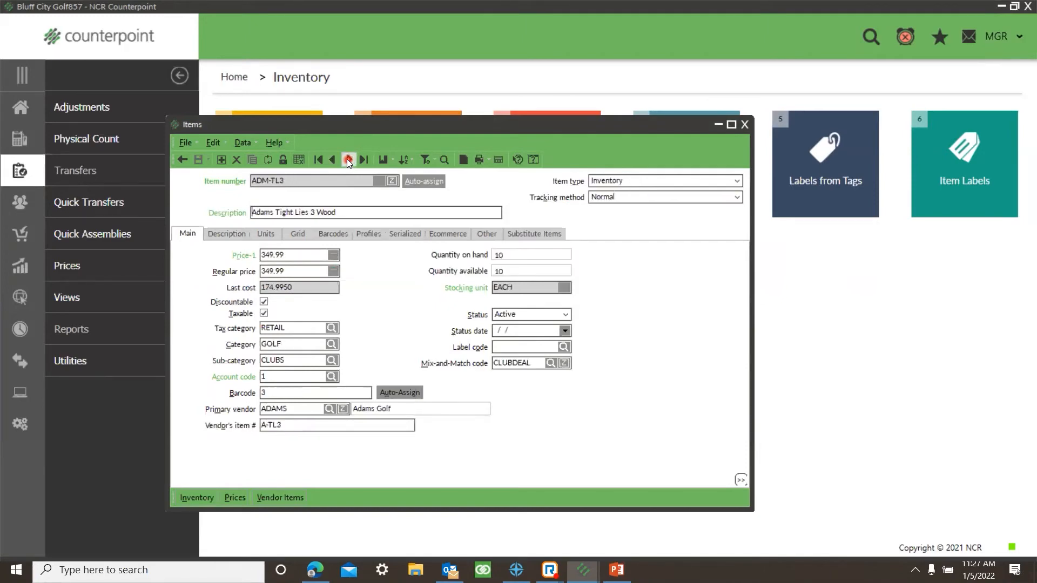
pyautogui.click(332, 160)
pyautogui.click(256, 180)
# Step: View the existing note of item ADM-TL2 and close the item notes
pyautogui.click(463, 159)
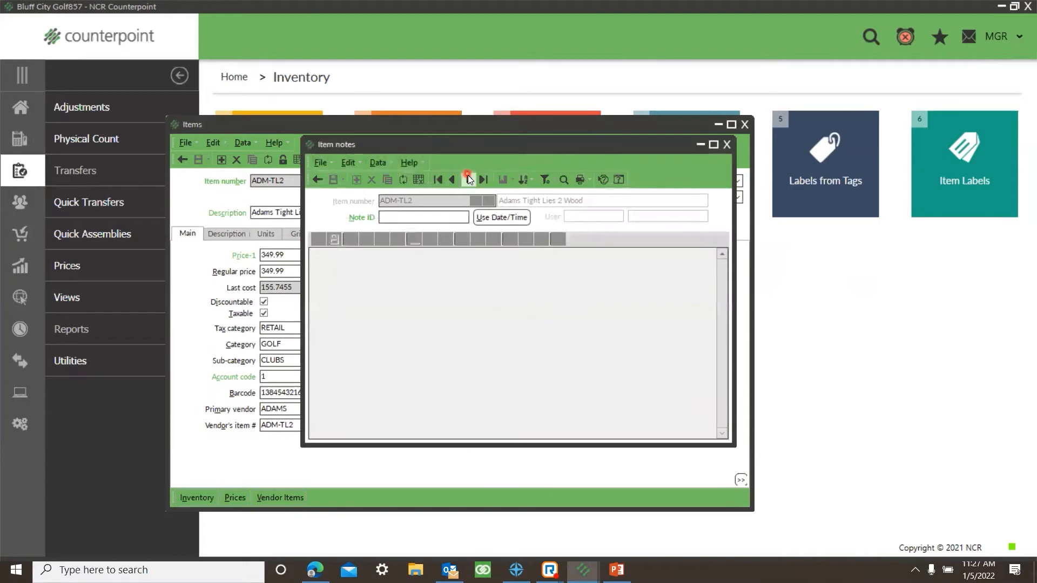
pyautogui.click(468, 179)
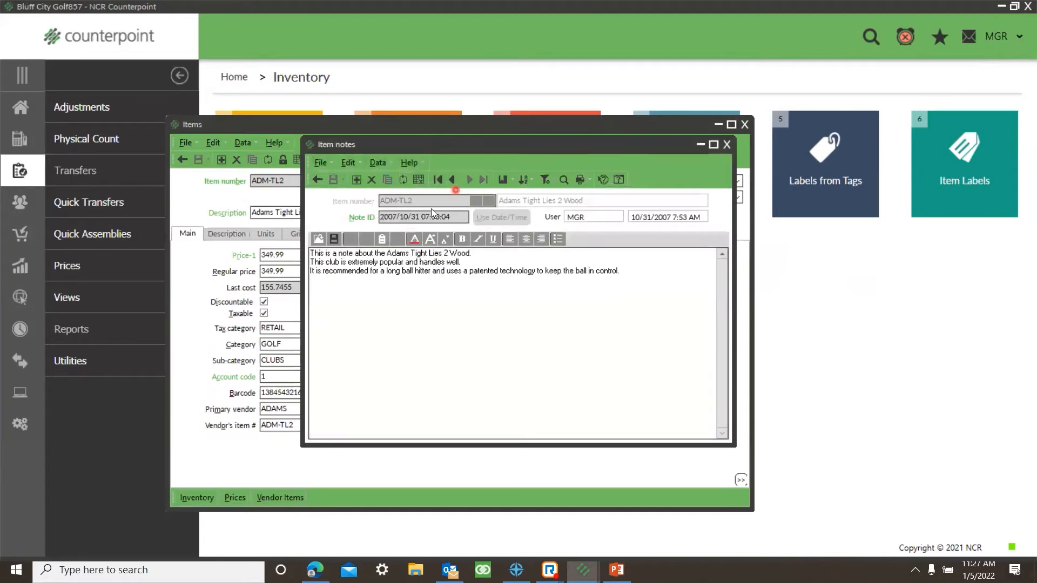
pyautogui.click(726, 144)
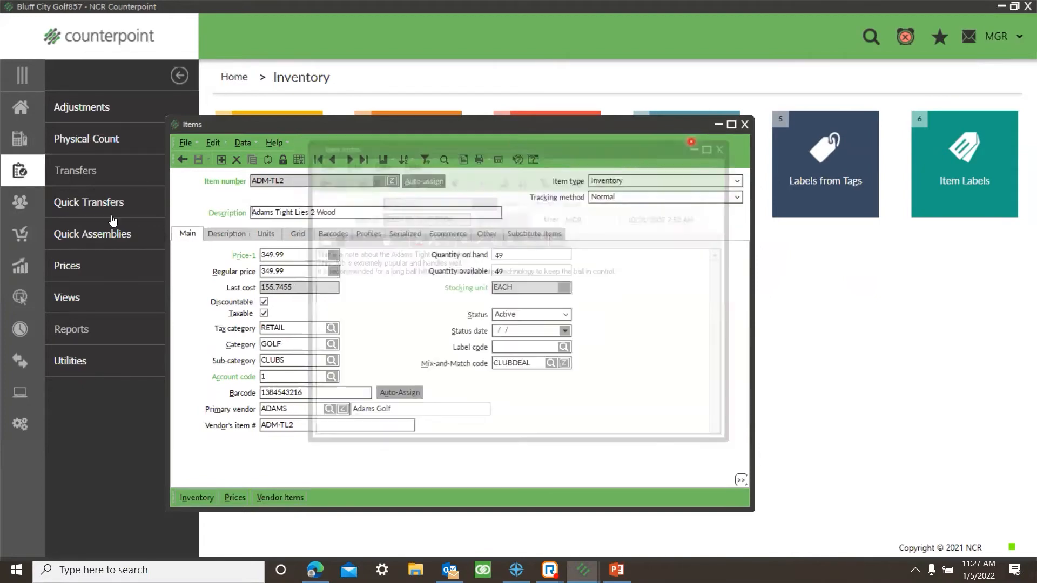
# Step: Add an item note with ID AUTO and the text "This is a great product for beginners" to item ADM-TL2
pyautogui.click(462, 160)
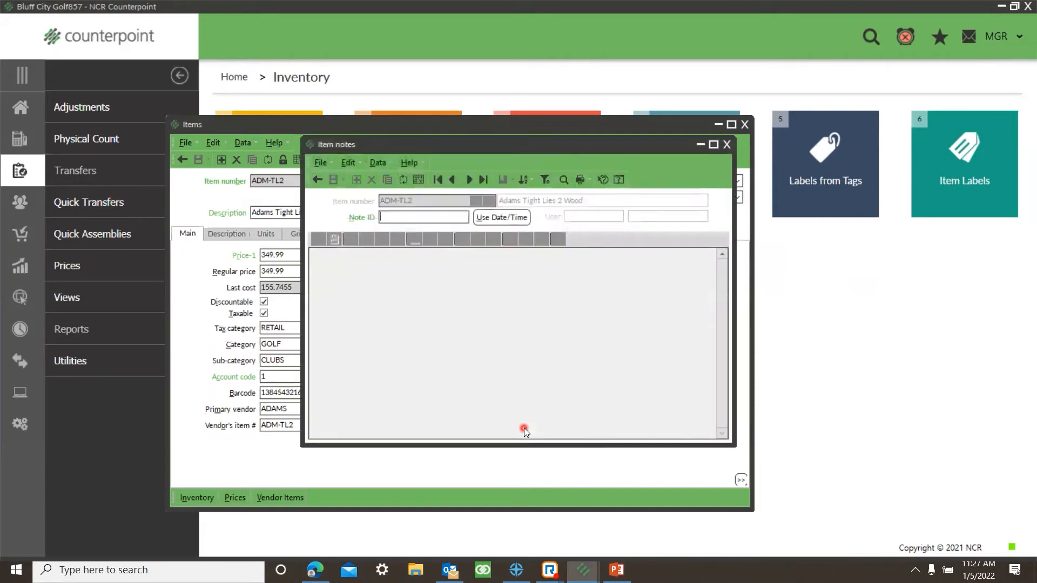
pyautogui.write('AUTO')
pyautogui.press('Tab')
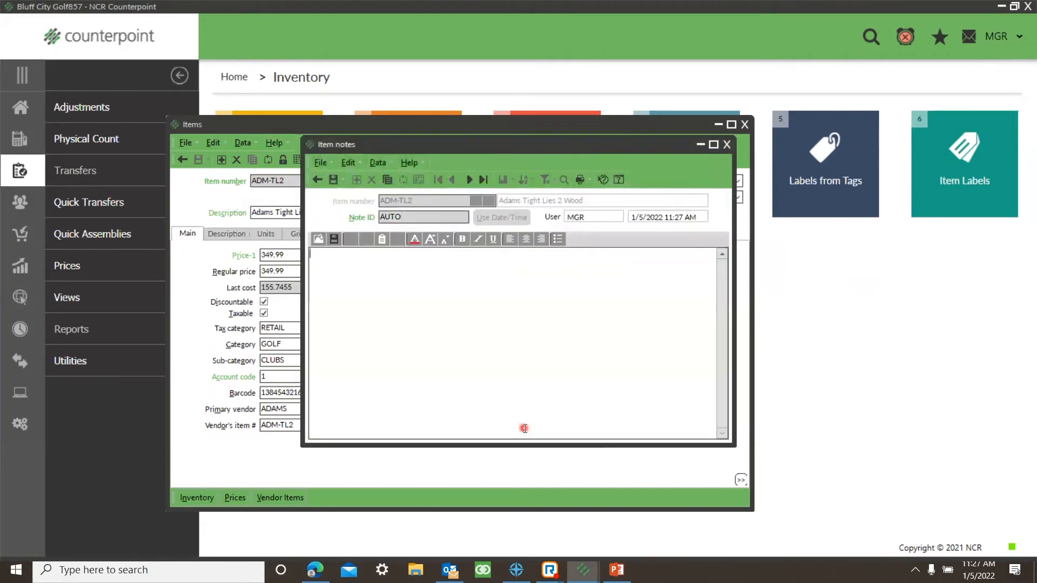
pyautogui.write('This is a great product for beginners')
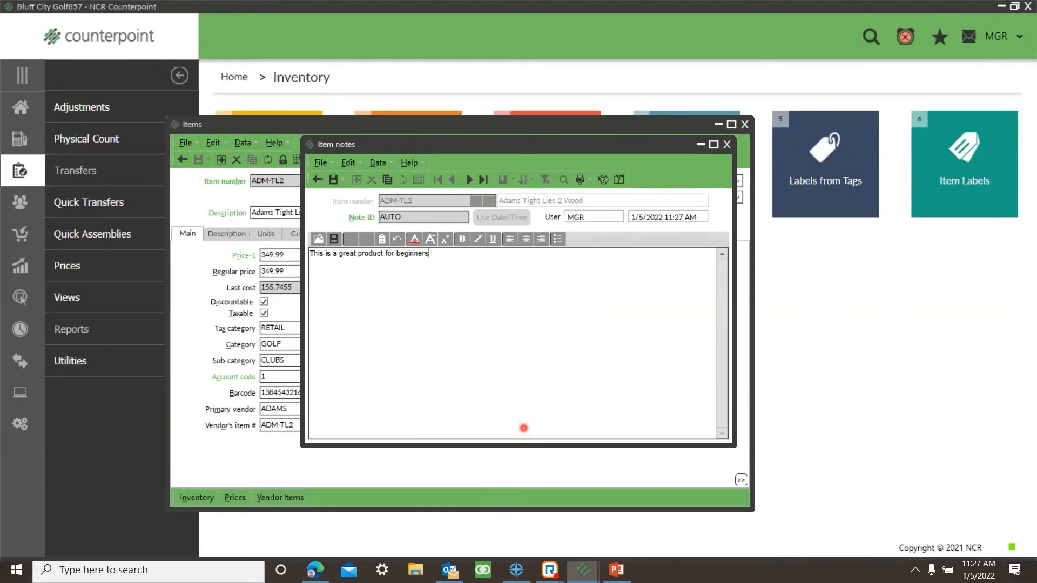
# Step: Save the item note, close the item forms and return to the home screen
pyautogui.click(335, 180)
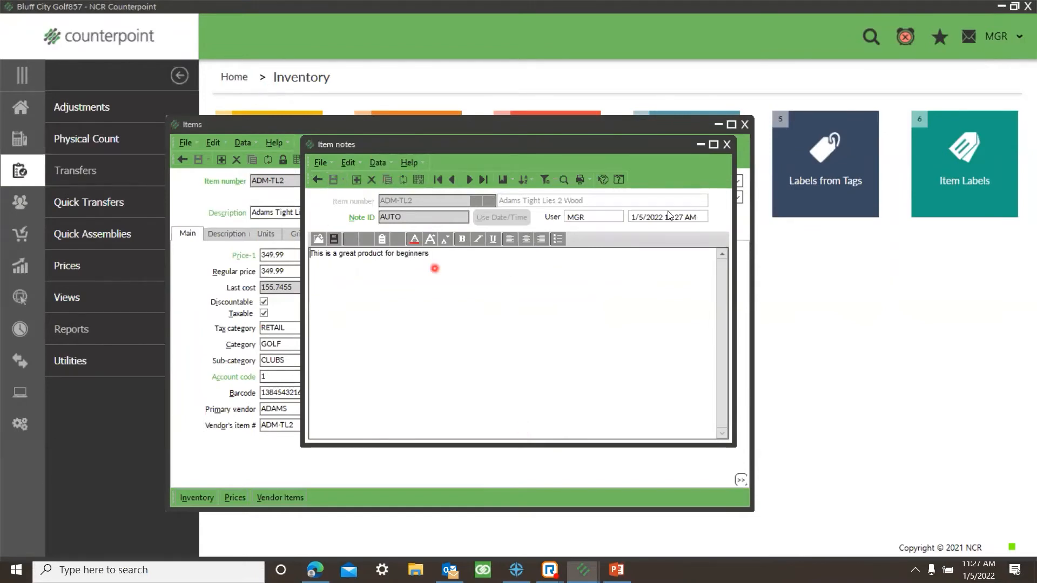
pyautogui.click(727, 144)
pyautogui.click(740, 126)
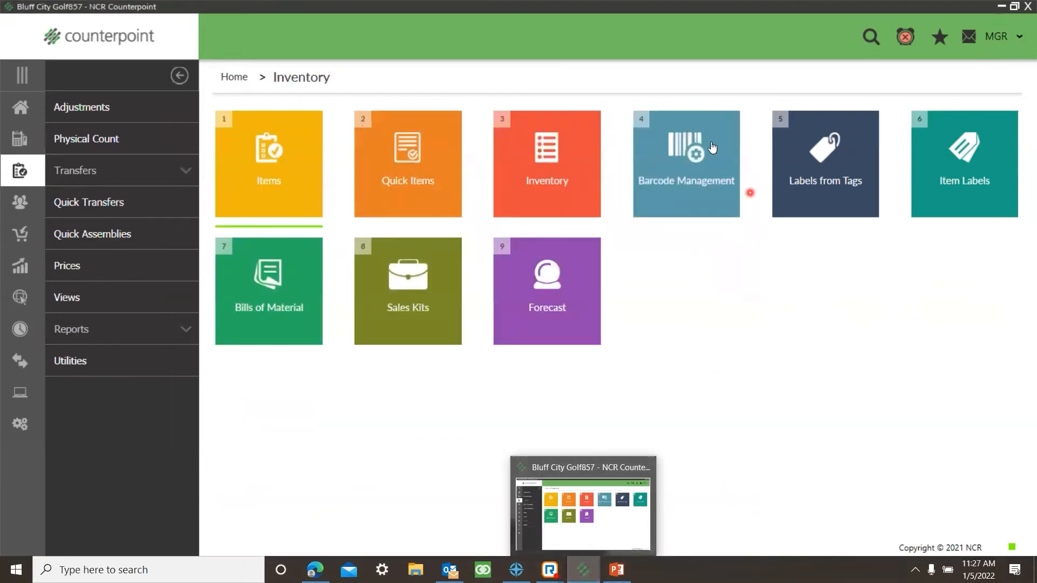
pyautogui.click(26, 110)
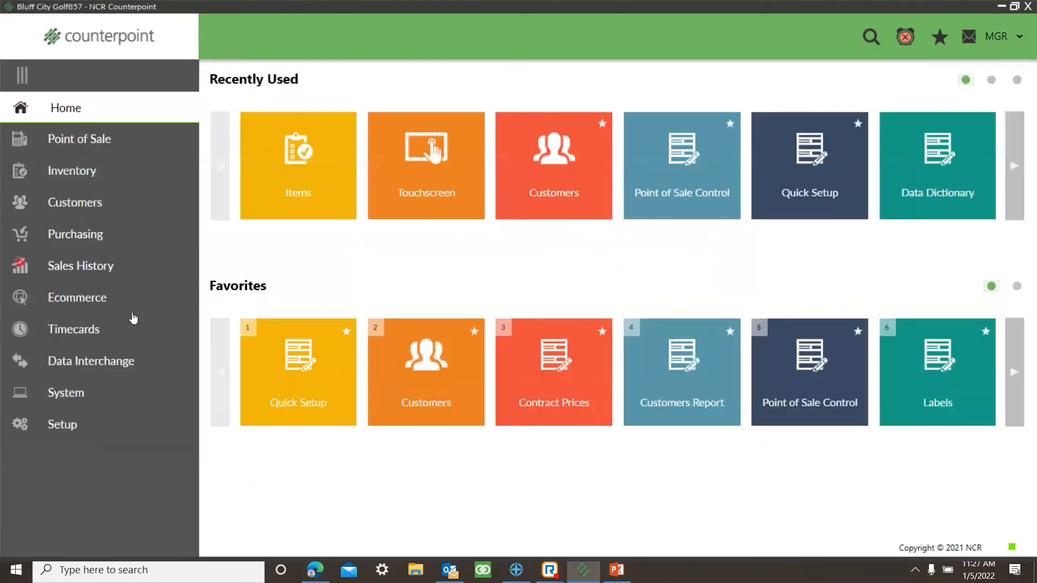
# Step: Log in to Touchscreen Ticket Entry as MGR with the account password, re-entering it after the first attempt
pyautogui.click(432, 156)
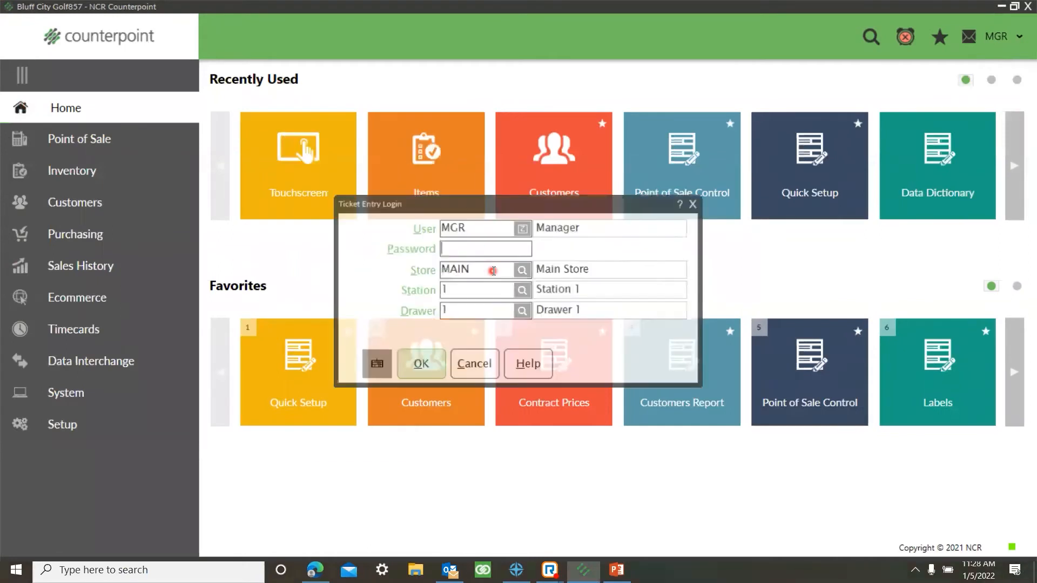
pyautogui.write('•••••••')
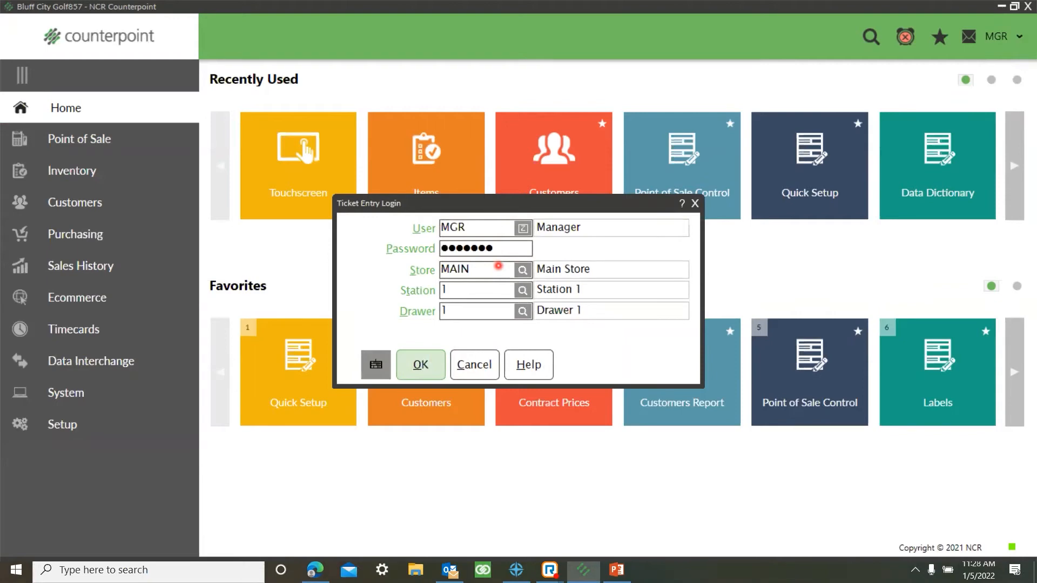
pyautogui.press('Return')
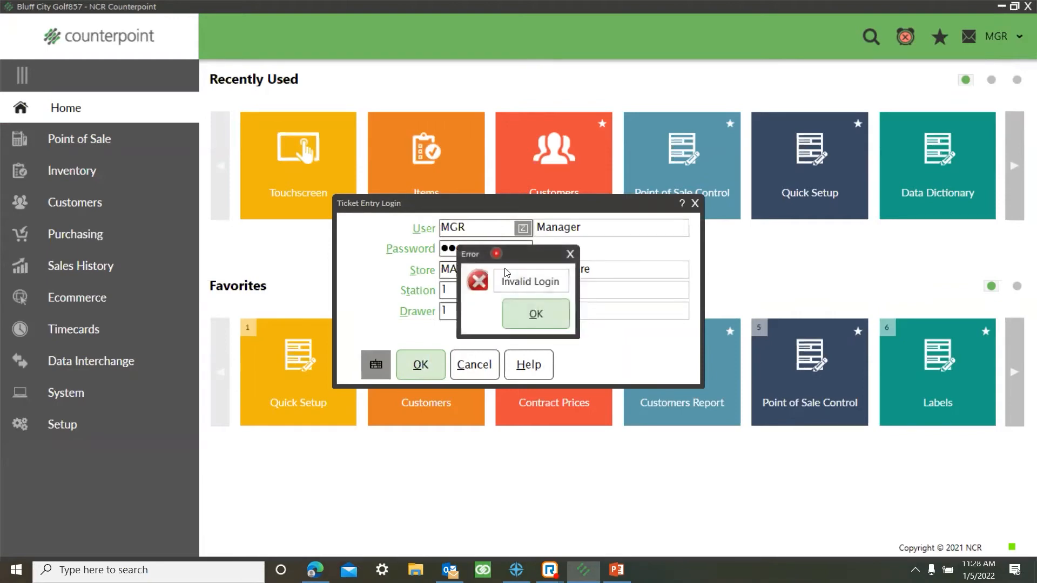
pyautogui.click(536, 316)
pyautogui.write('••••••••••')
pyautogui.press('Return')
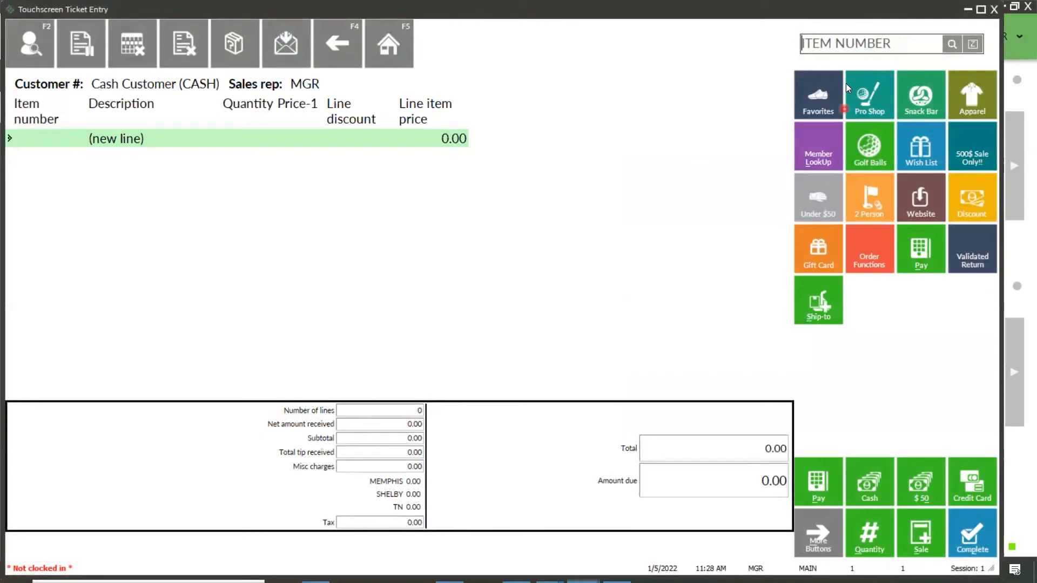
# Step: Enter item ADM-TL2 on the ticket, dismiss its item note and exit ticket entry
pyautogui.write('ADM-TL2')
pyautogui.press('Return')
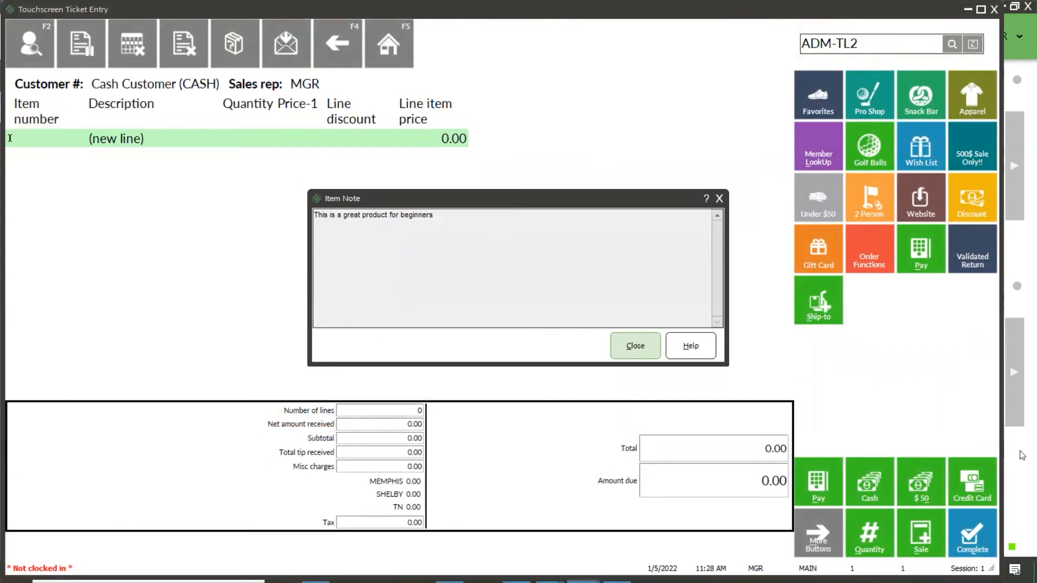
pyautogui.click(716, 199)
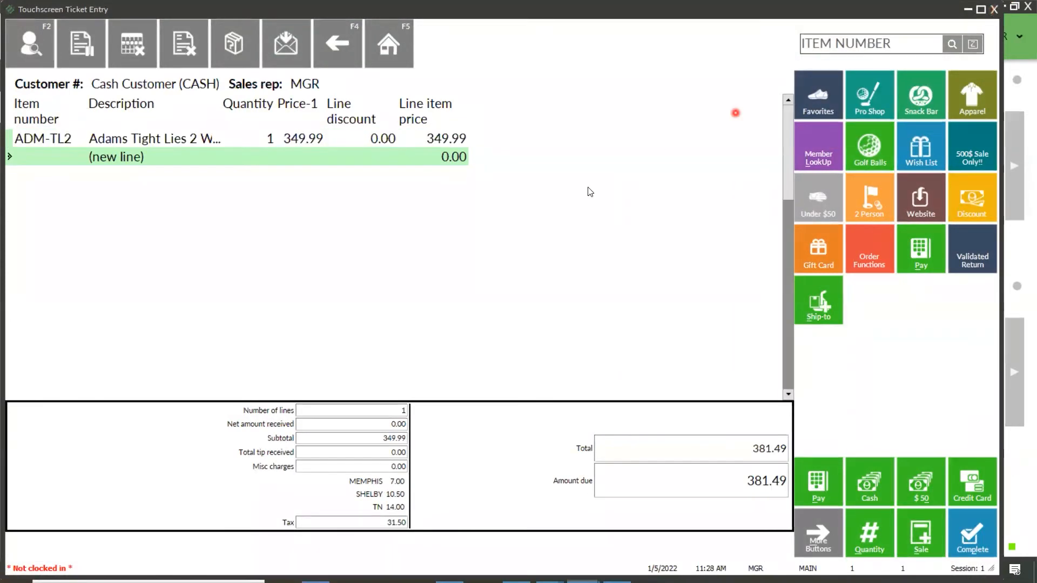
pyautogui.click(524, 320)
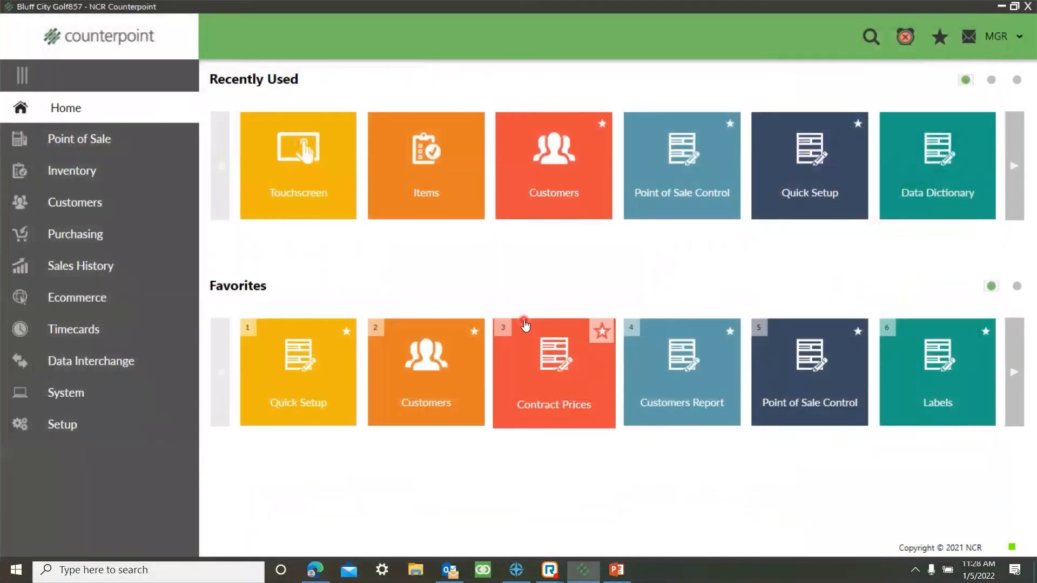
# Step: Create a contract price group with code MARCH SP and description "March Birthday Special"
pyautogui.click(547, 393)
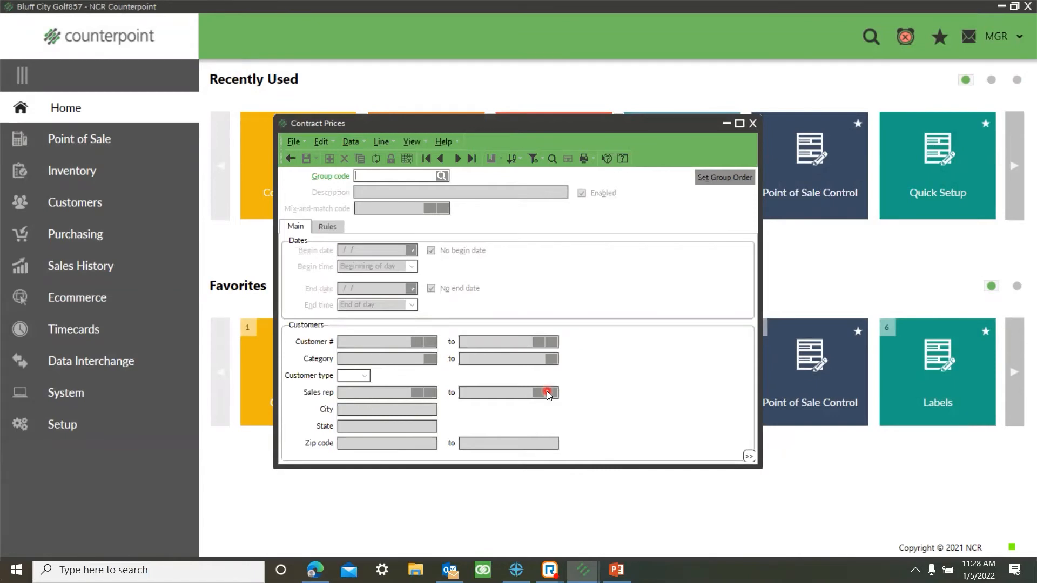
pyautogui.write('MARCH SP')
pyautogui.press('Tab')
pyautogui.write('M')
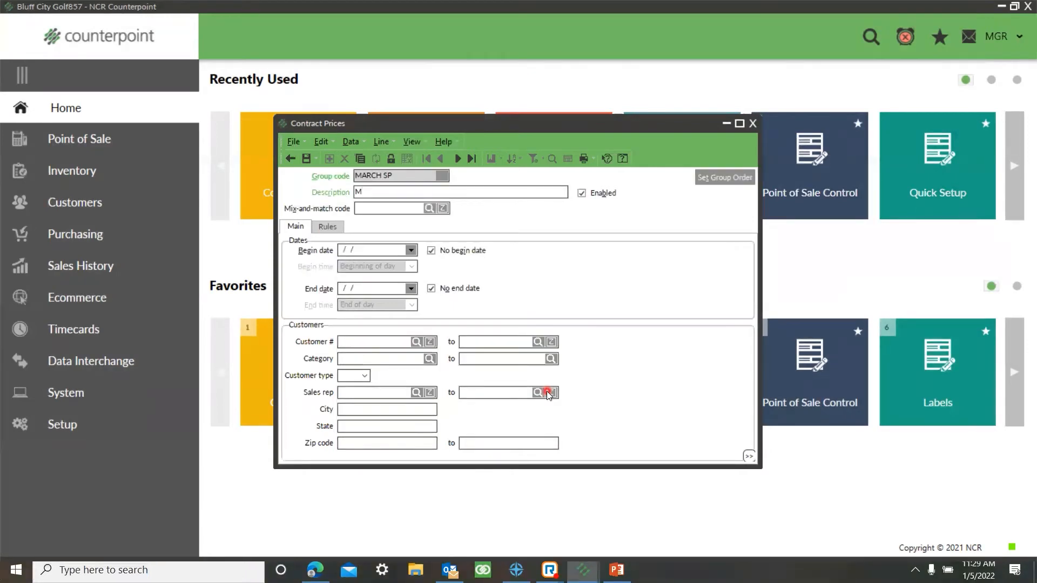
pyautogui.write('arch Birthday Special')
# Step: Set the price group's begin date to 03/01/2022 and its end date to 03/31/2022
pyautogui.click(357, 252)
pyautogui.click(207, 247)
pyautogui.write('03/01/2022')
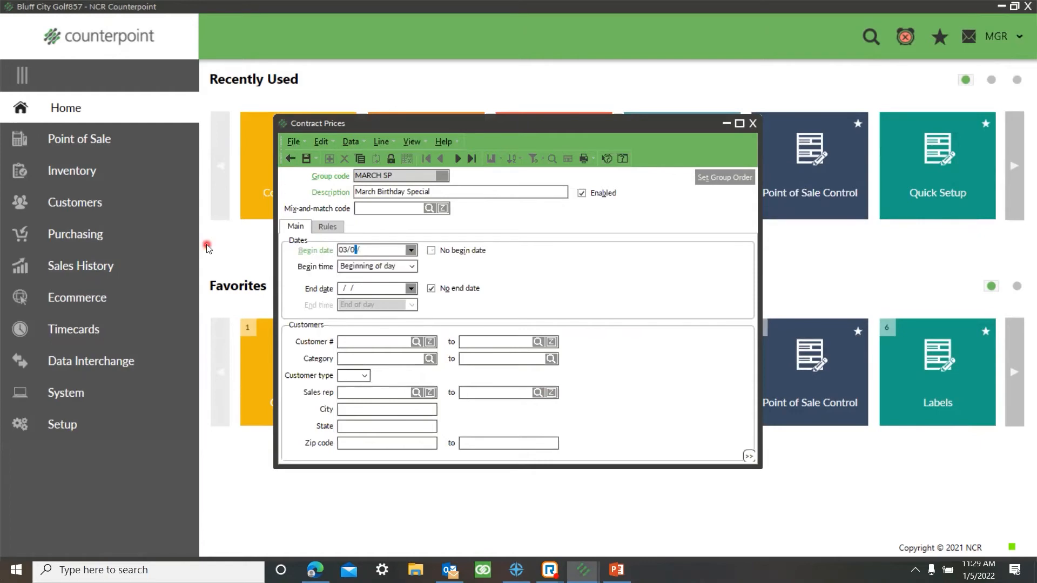
pyautogui.press('Tab')
pyautogui.press('Tab')
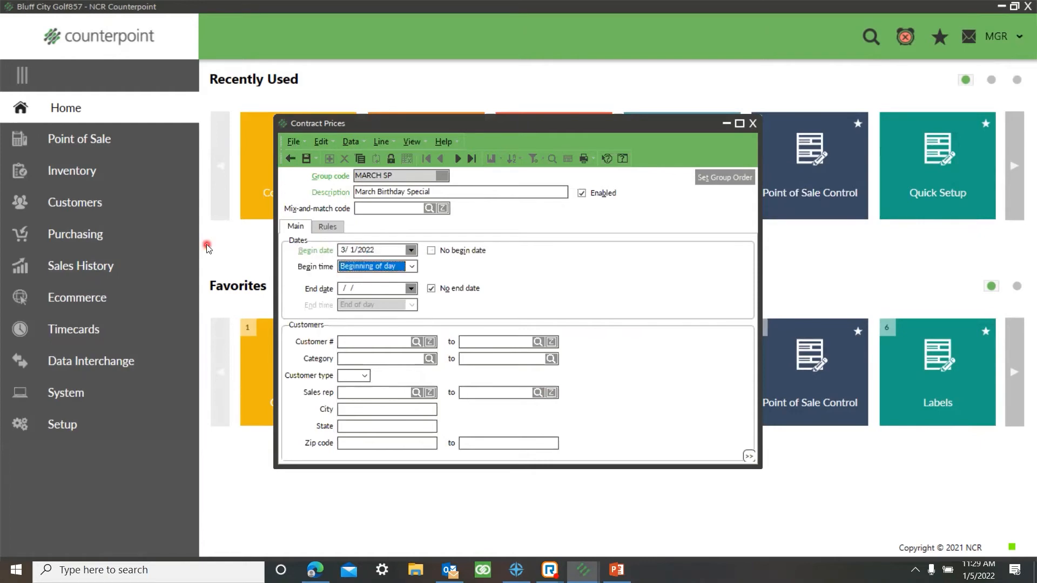
pyautogui.write('03/31/2022')
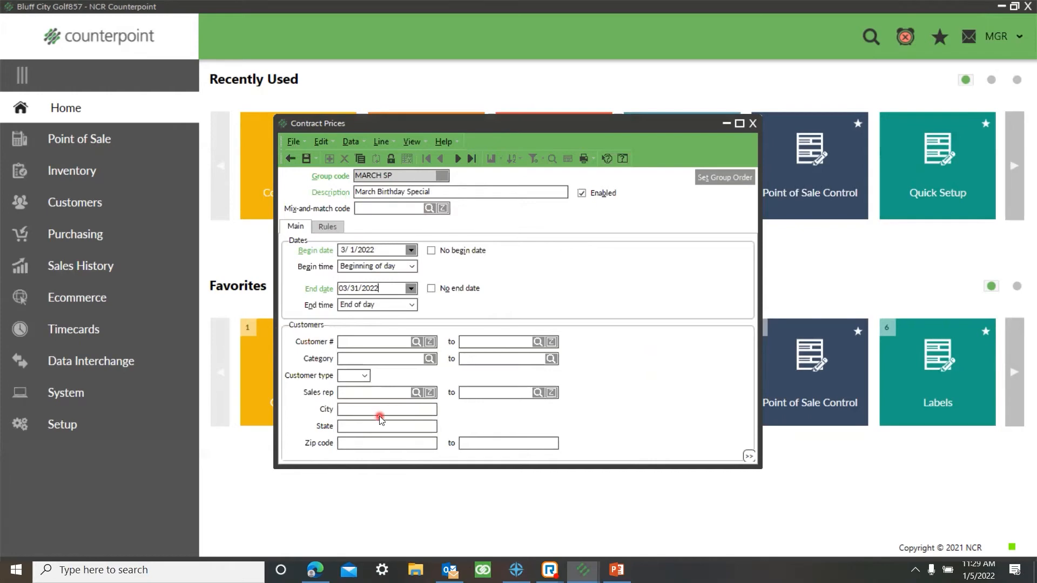
# Step: Customize the price group's customer filter by adding a Birth Month condition, and return to the filter's field view
pyautogui.rightClick(610, 398)
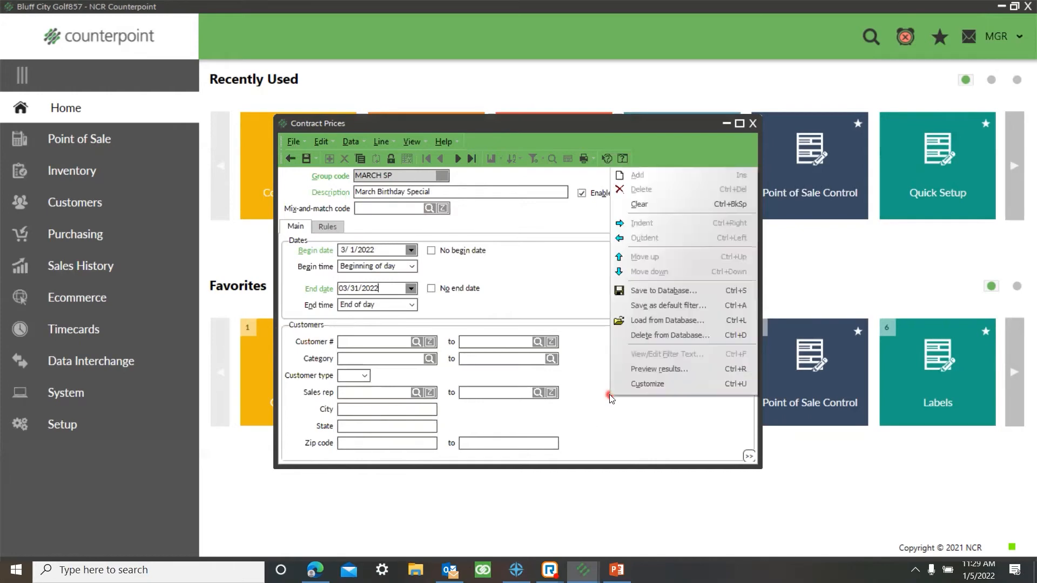
pyautogui.click(636, 389)
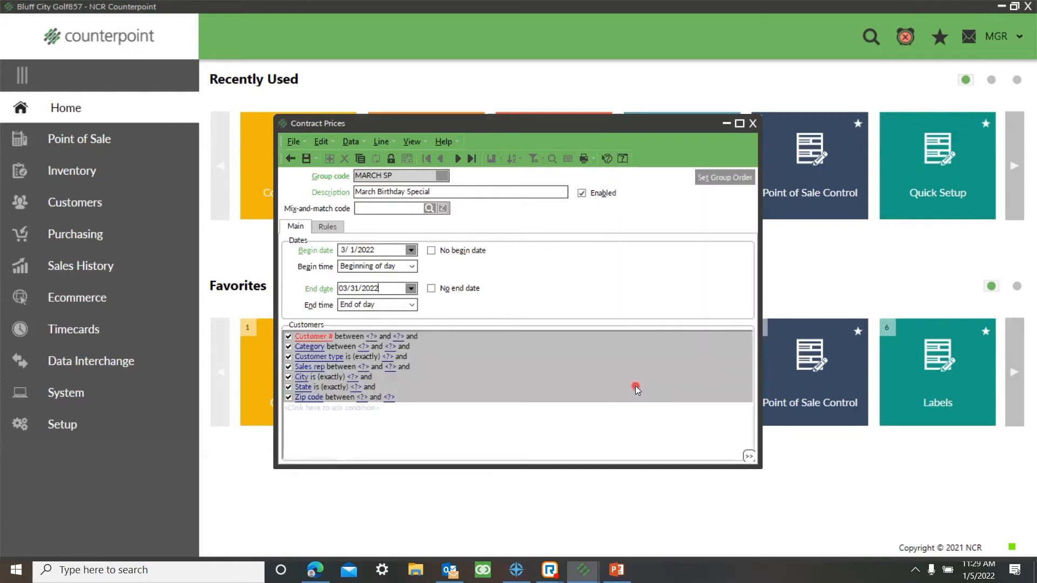
pyautogui.click(310, 409)
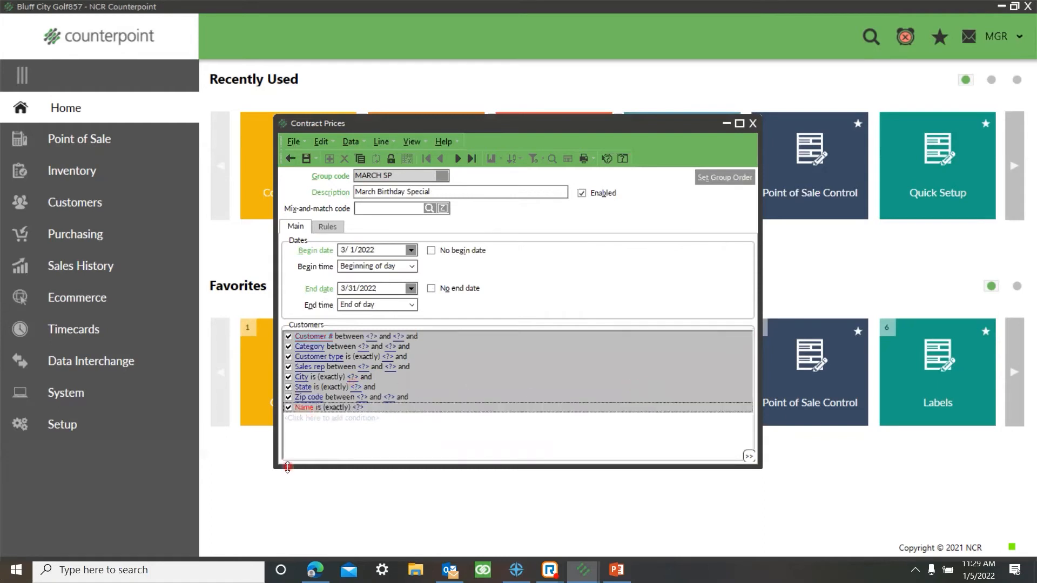
pyautogui.click(304, 409)
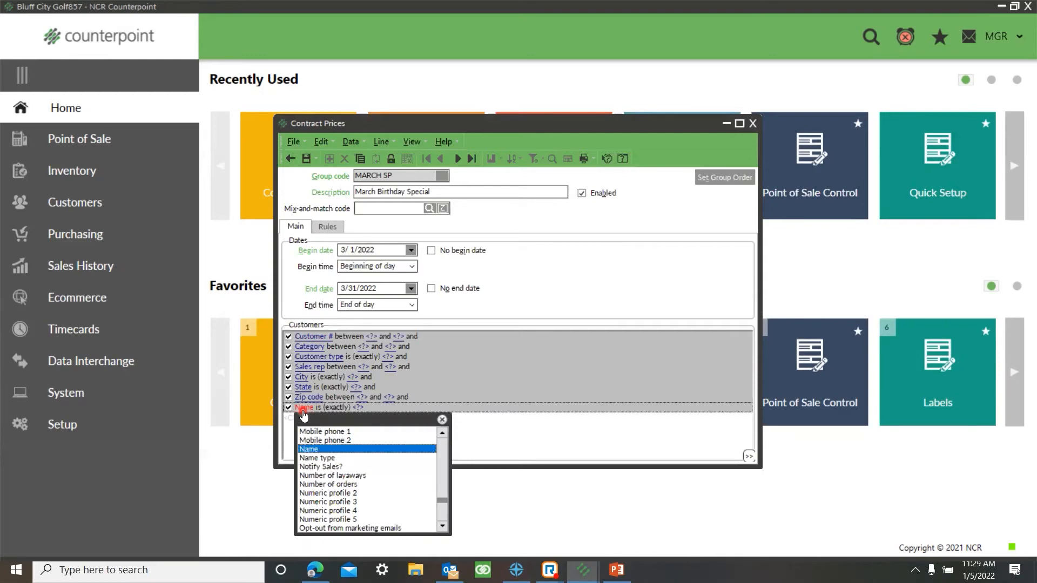
pyautogui.press('b')
pyautogui.click(326, 450)
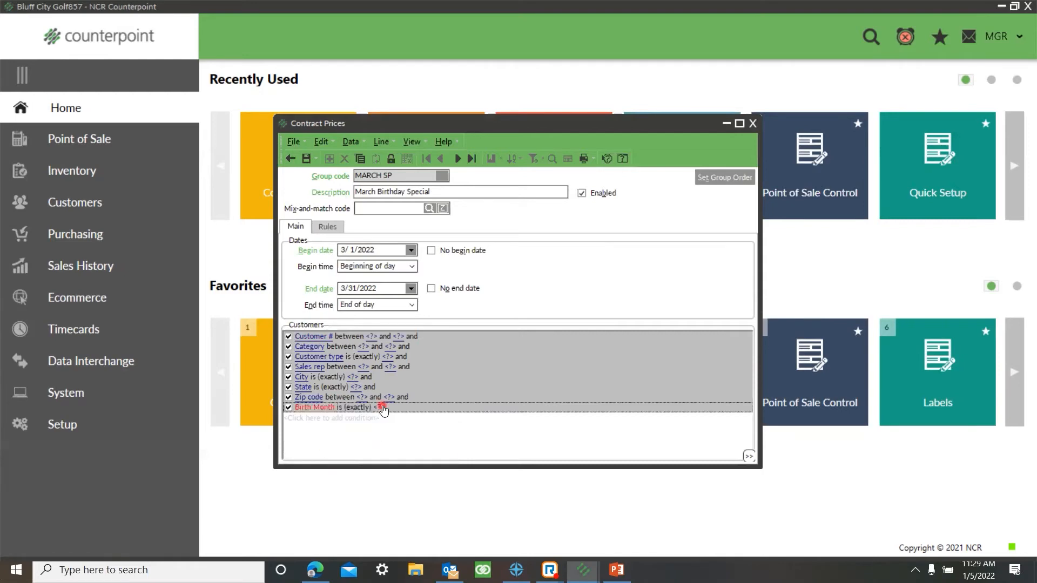
pyautogui.rightClick(466, 418)
pyautogui.click(499, 404)
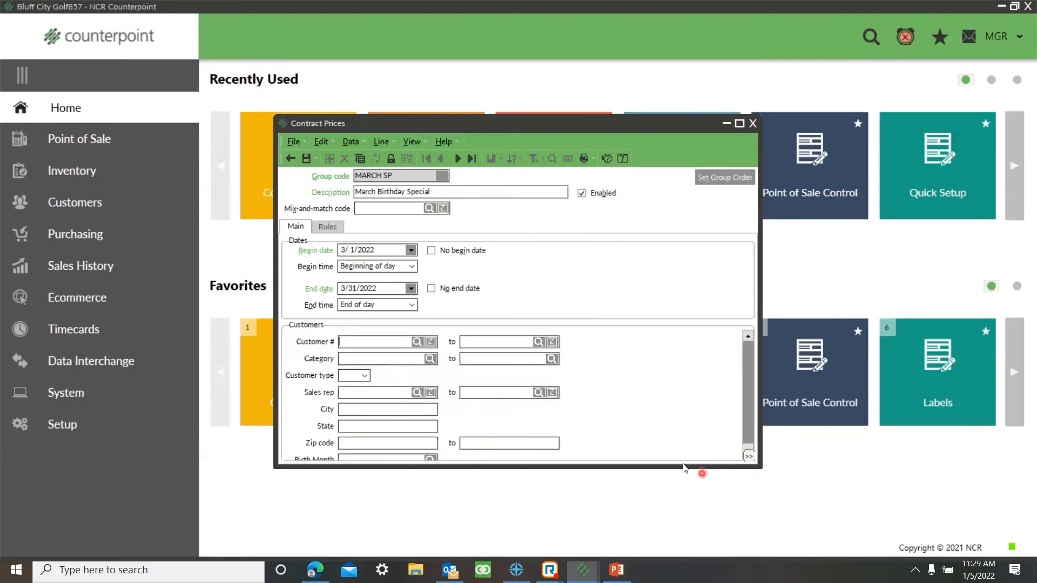
# Step: Set the customer filter's Birth Month to MAR using the profile code lookup
pyautogui.moveTo(682, 466); pyautogui.dragTo(674, 514)
pyautogui.click(430, 460)
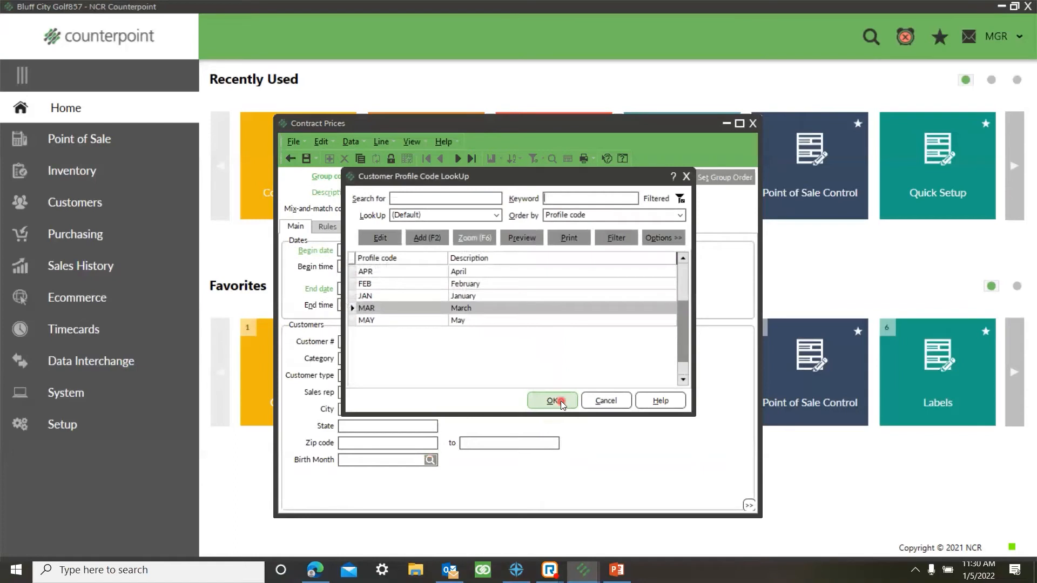
pyautogui.click(554, 400)
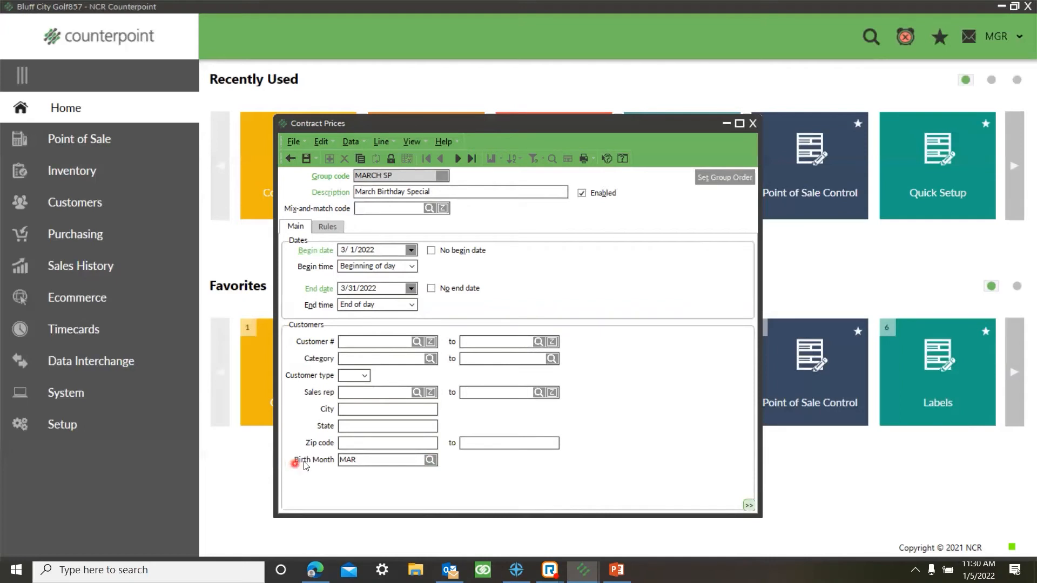
# Step: Start a pricing rule for the price group with the description "25% of anything"
pyautogui.click(328, 227)
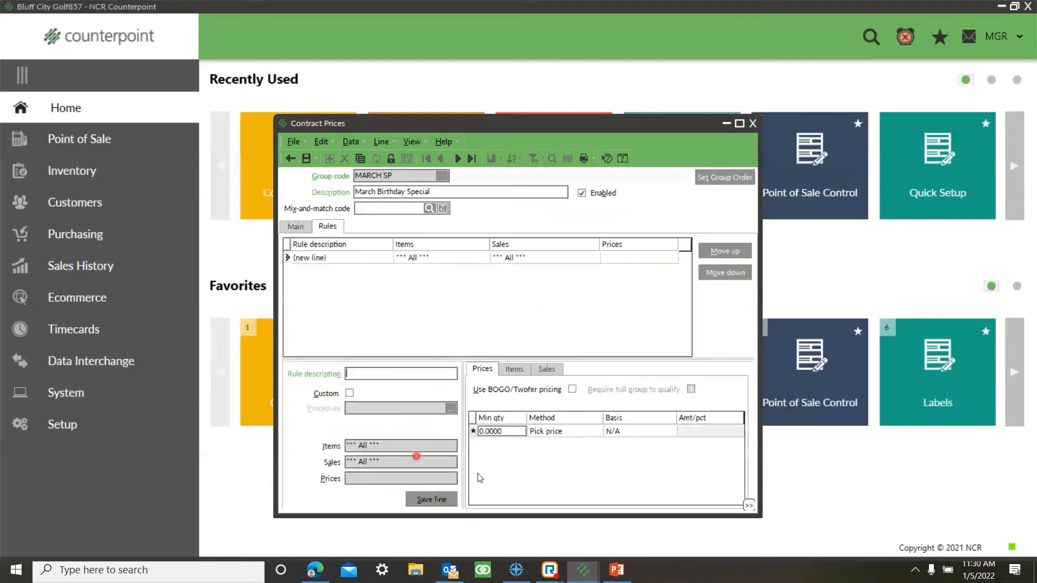
pyautogui.write('25% of anything')
# Step: Give the rule a Discount percent price of 25 based on Price-1, and close the price group without saving
pyautogui.click(586, 431)
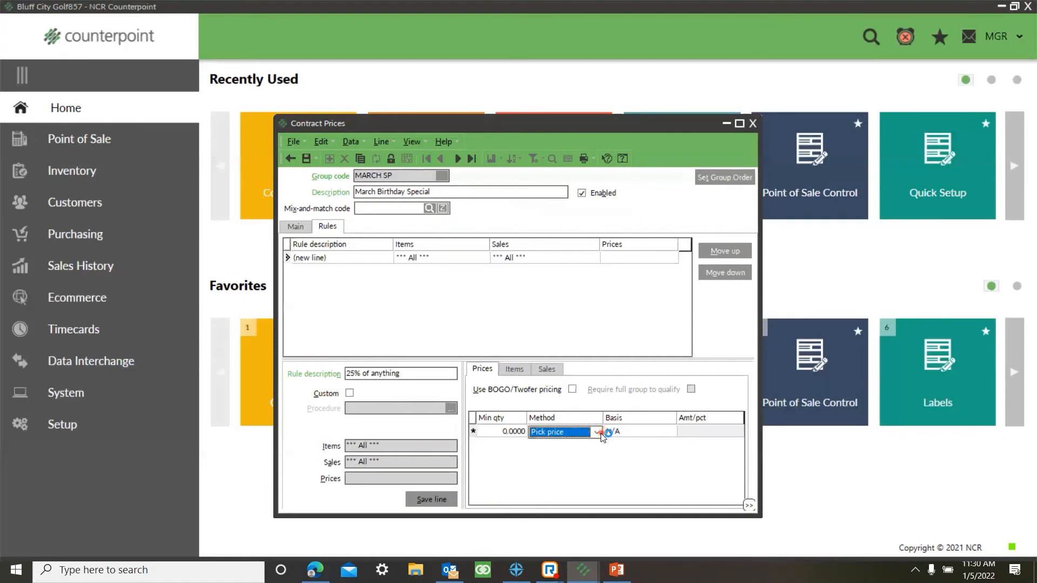
pyautogui.click(597, 432)
pyautogui.click(565, 463)
pyautogui.click(668, 436)
pyautogui.click(670, 435)
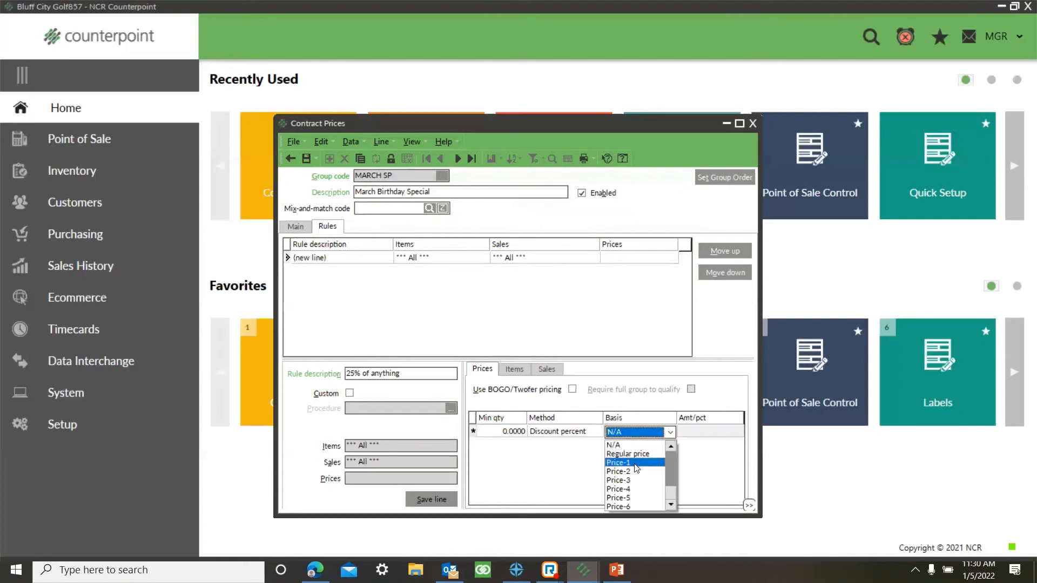
pyautogui.click(692, 436)
pyautogui.write('25')
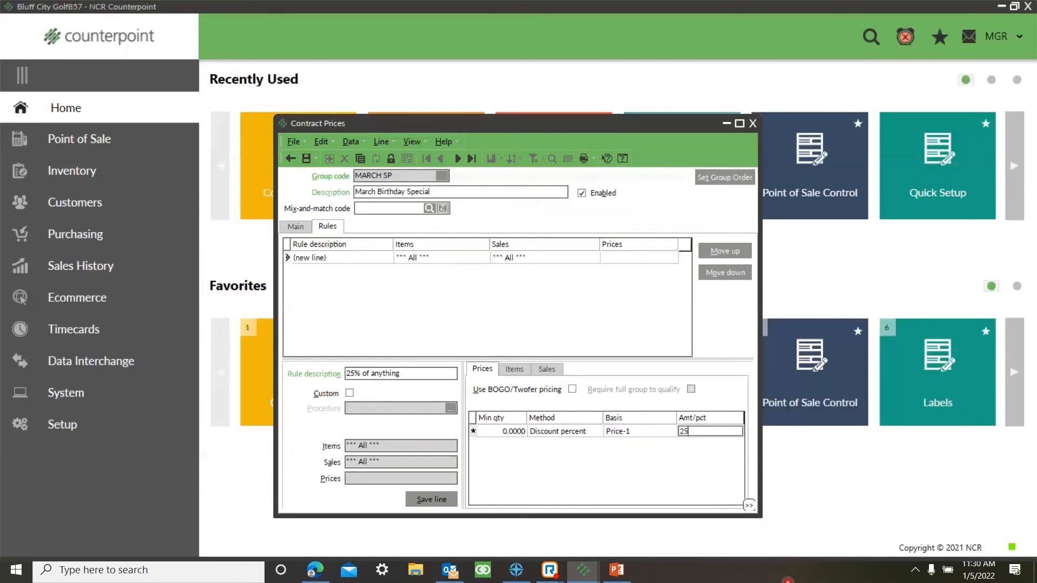
pyautogui.press('Tab')
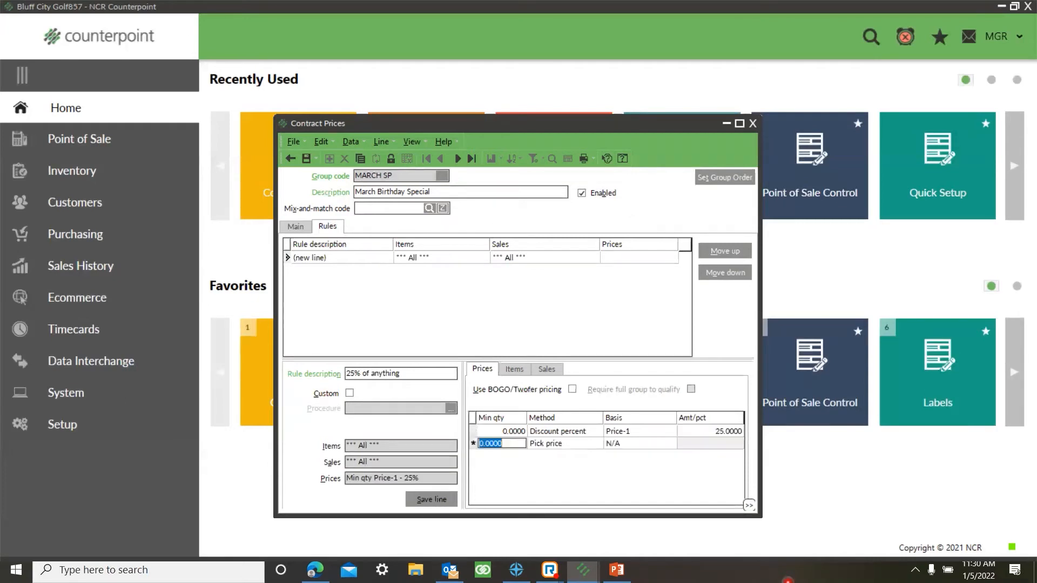
pyautogui.press('Up')
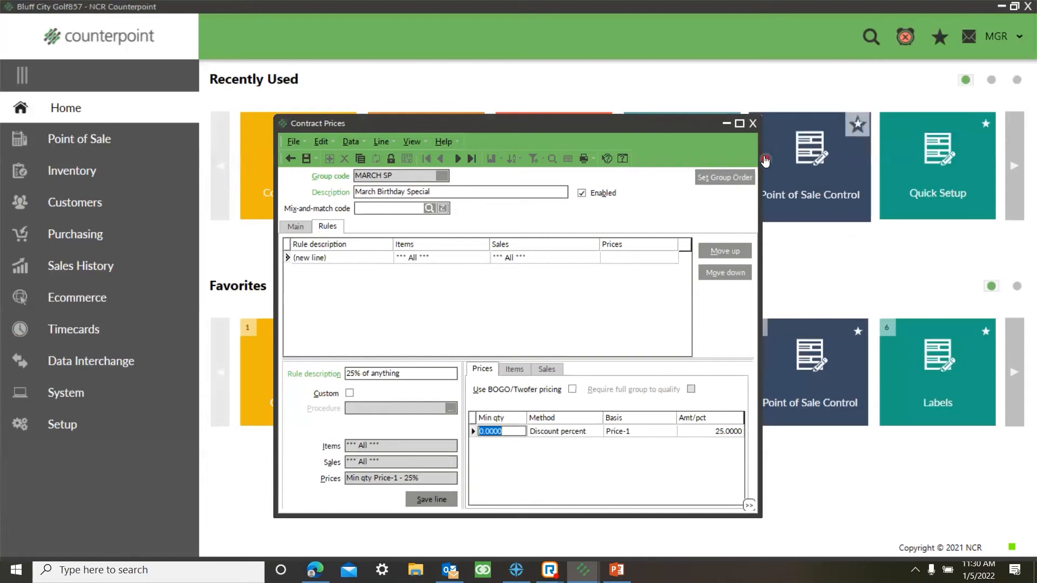
pyautogui.click(752, 123)
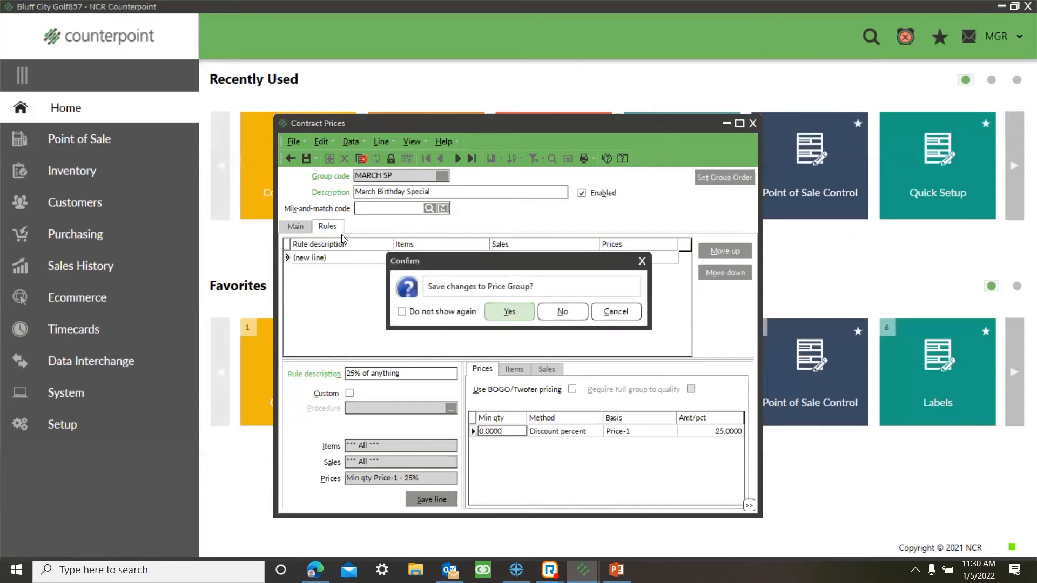
pyautogui.click(565, 313)
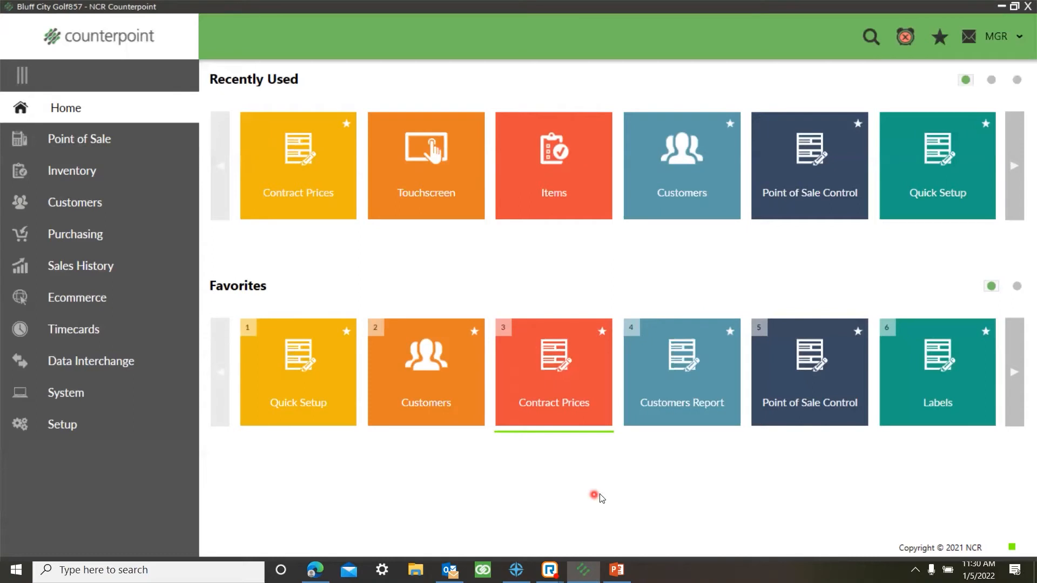
# Step: Open and close the favorite Customers Report, and reopen it from the reports in the Customers area
pyautogui.click(678, 414)
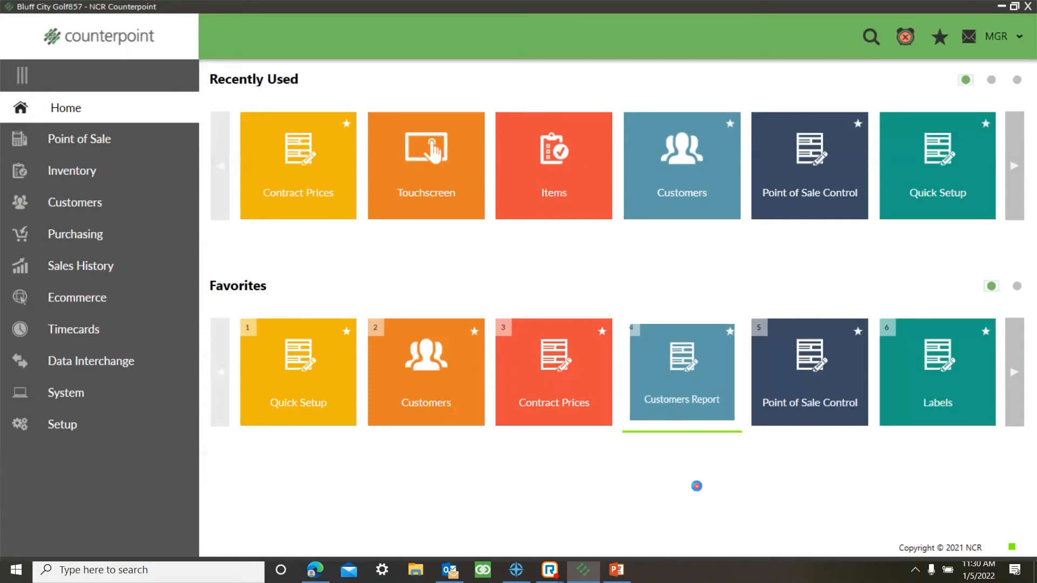
pyautogui.click(713, 180)
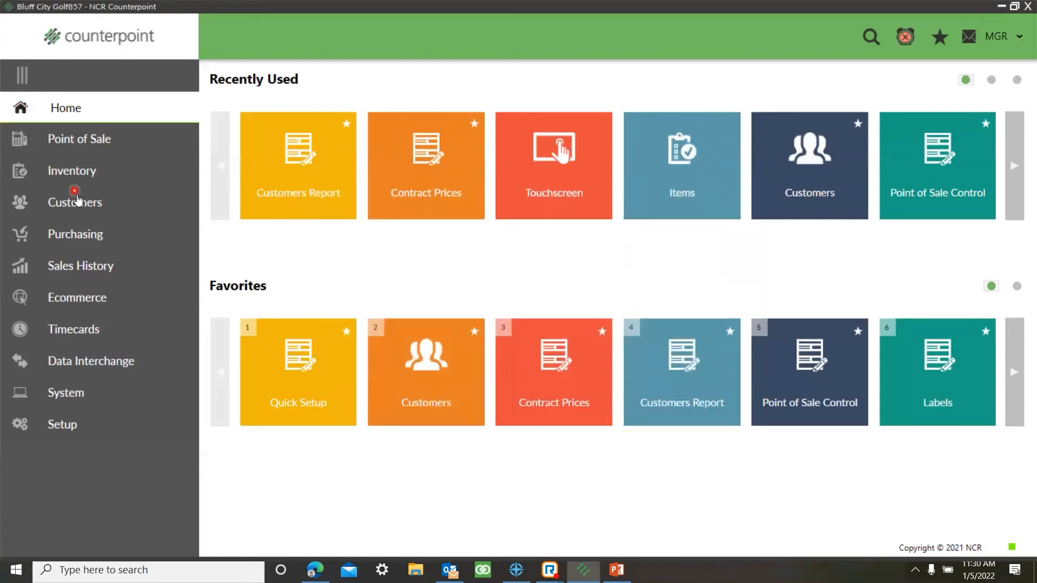
pyautogui.click(112, 203)
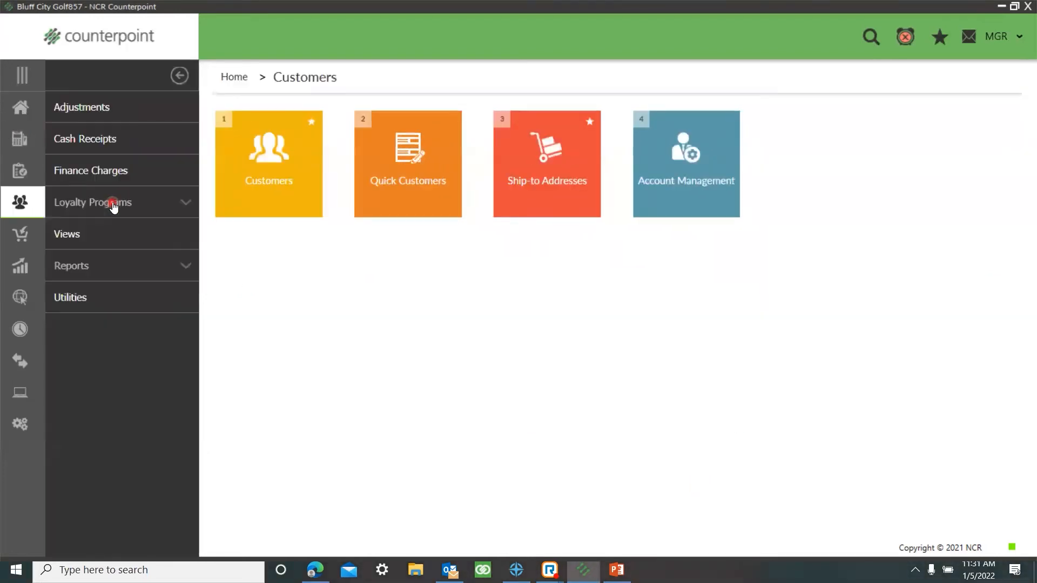
pyautogui.click(129, 272)
pyautogui.click(265, 200)
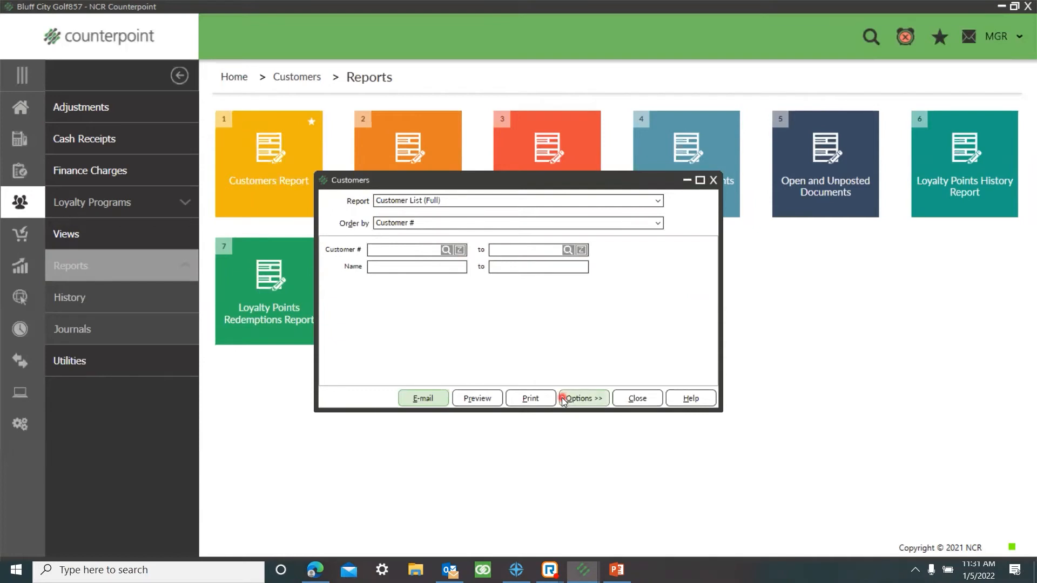
# Step: Preview the Customer List (Full) report and select the first customer's e-mail field
pyautogui.click(463, 201)
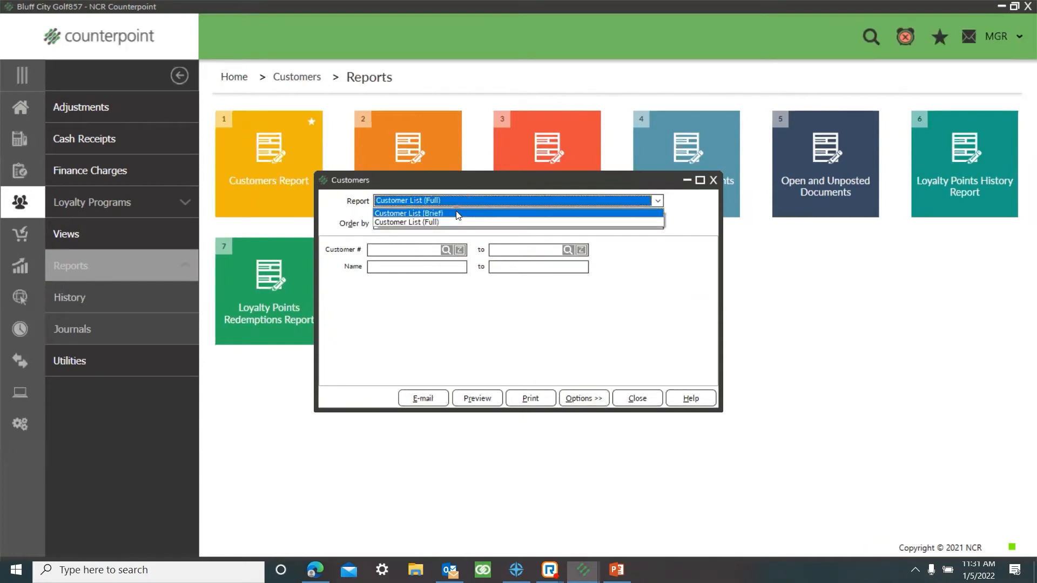
pyautogui.click(455, 203)
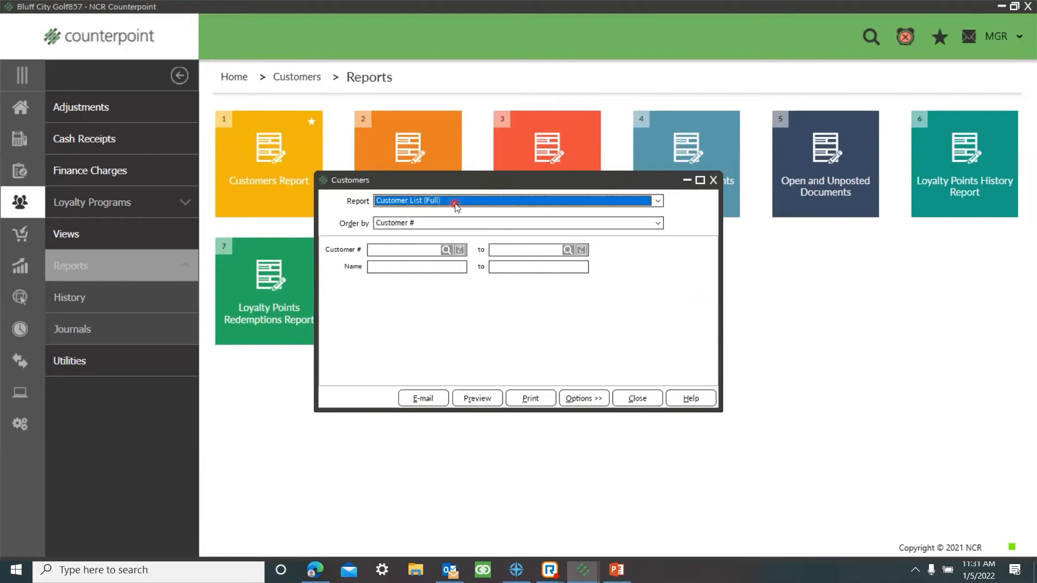
pyautogui.click(477, 398)
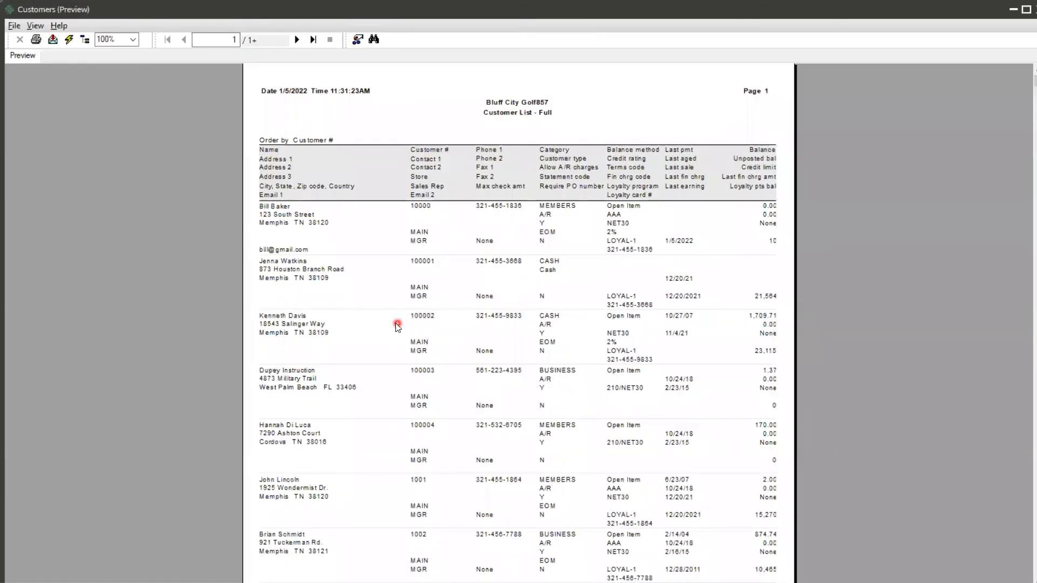
pyautogui.click(301, 251)
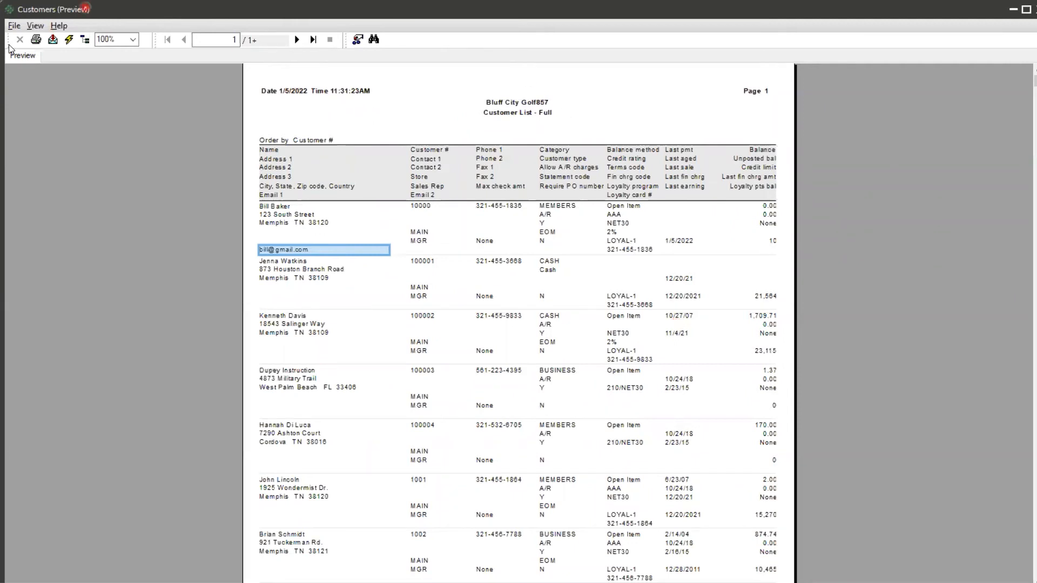
# Step: Export the full customer list as MS Excel 97-2000 (Data only) to Application with Custom format, and close the spreadsheet and preview
pyautogui.click(53, 43)
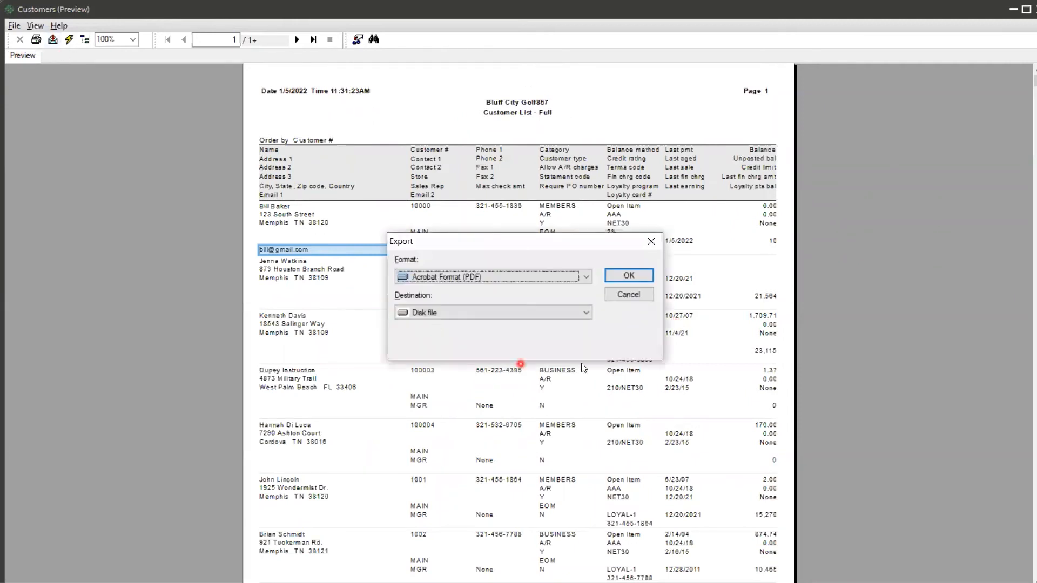
pyautogui.click(582, 279)
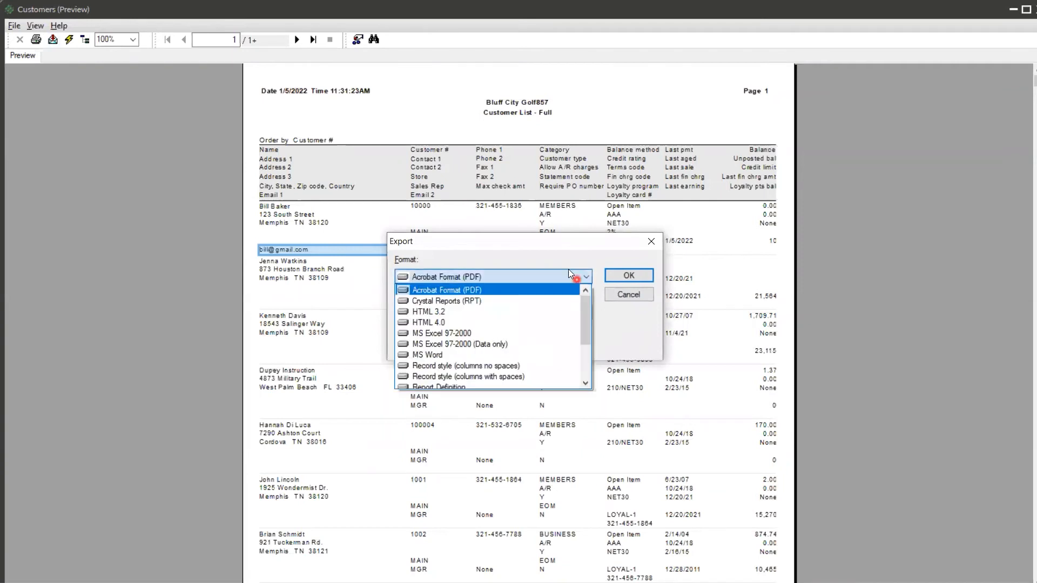
pyautogui.click(453, 344)
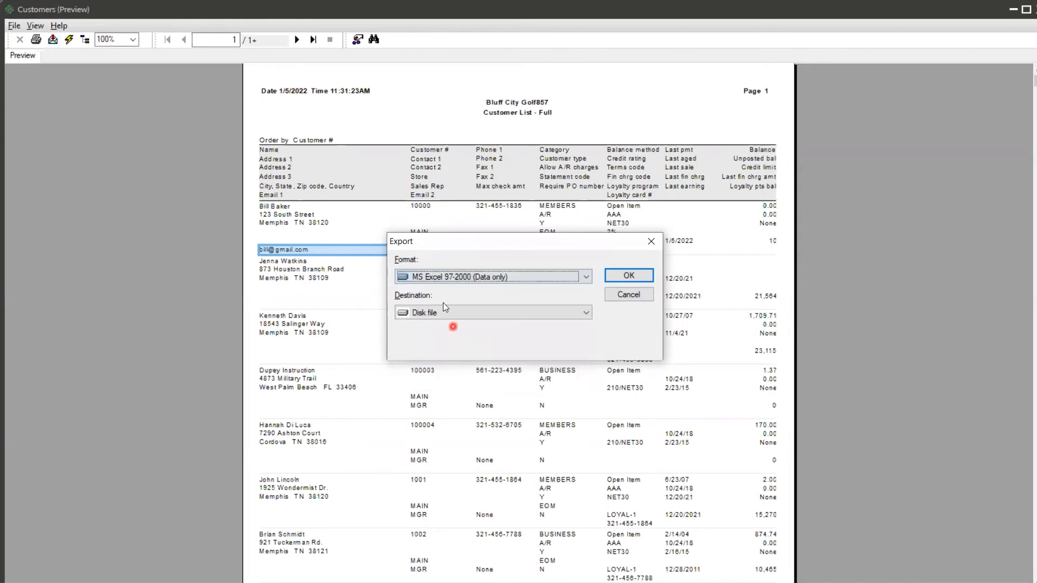
pyautogui.click(554, 312)
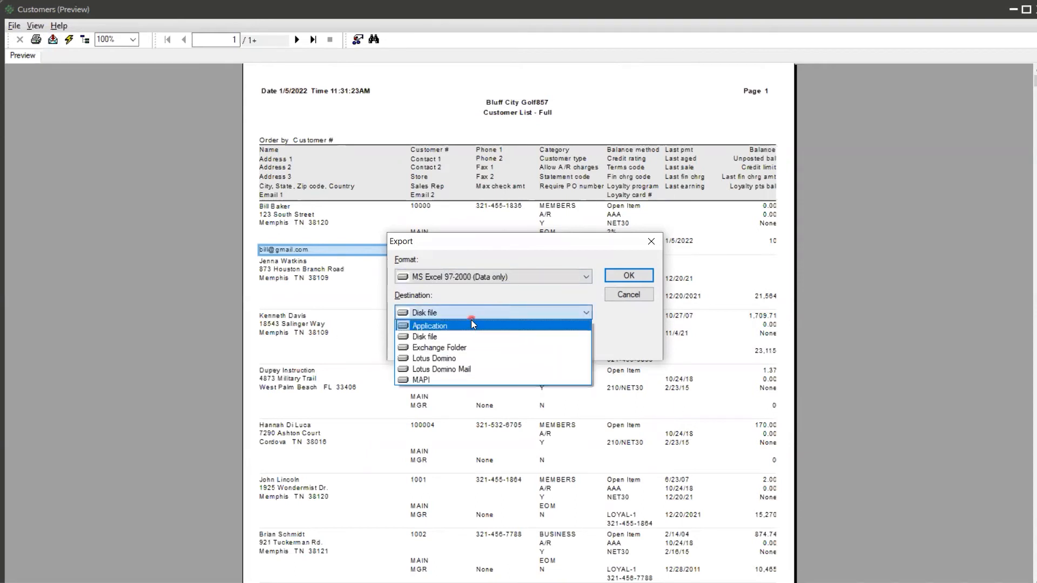
pyautogui.click(467, 326)
pyautogui.click(627, 274)
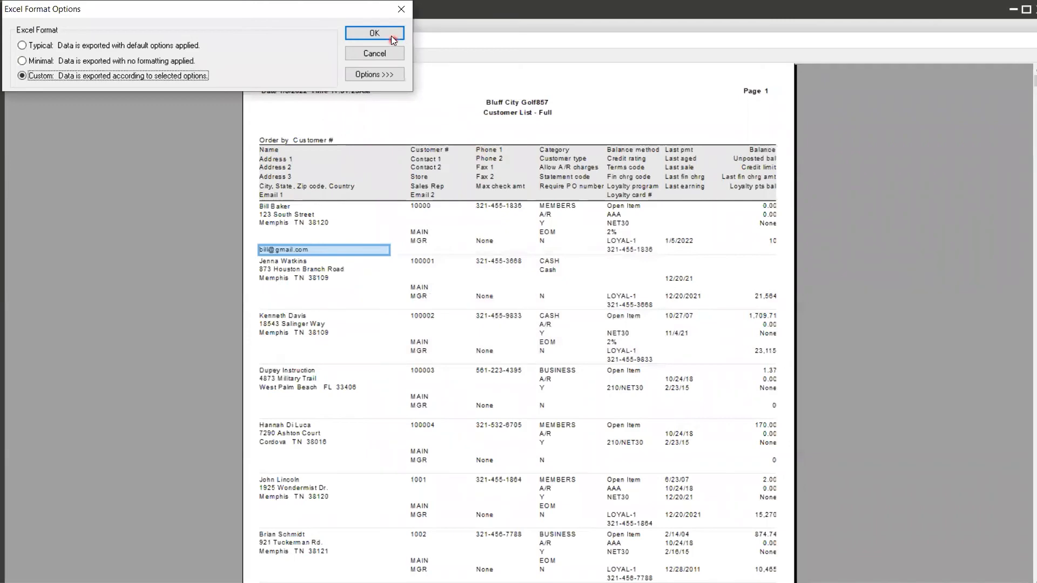
pyautogui.click(372, 35)
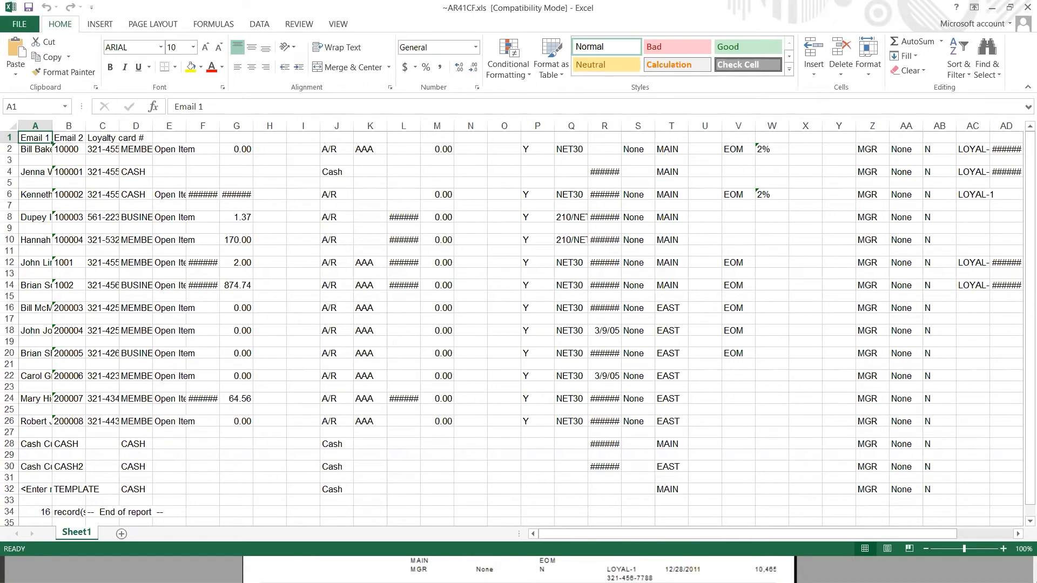
pyautogui.click(1027, 7)
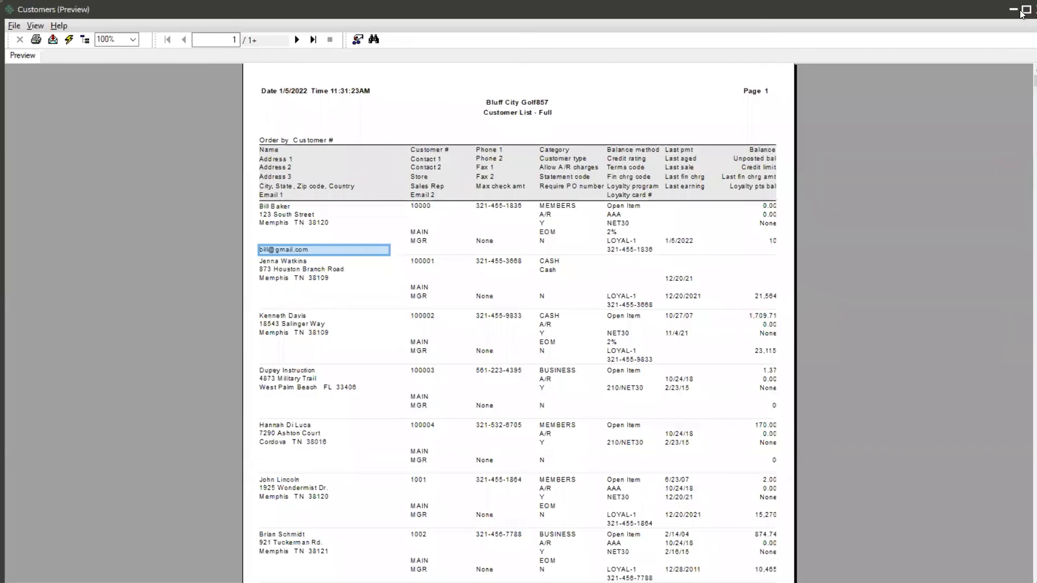
pyautogui.click(1026, 10)
# Step: Preview the Customer List (Brief) report ordered by Customer #
pyautogui.click(601, 206)
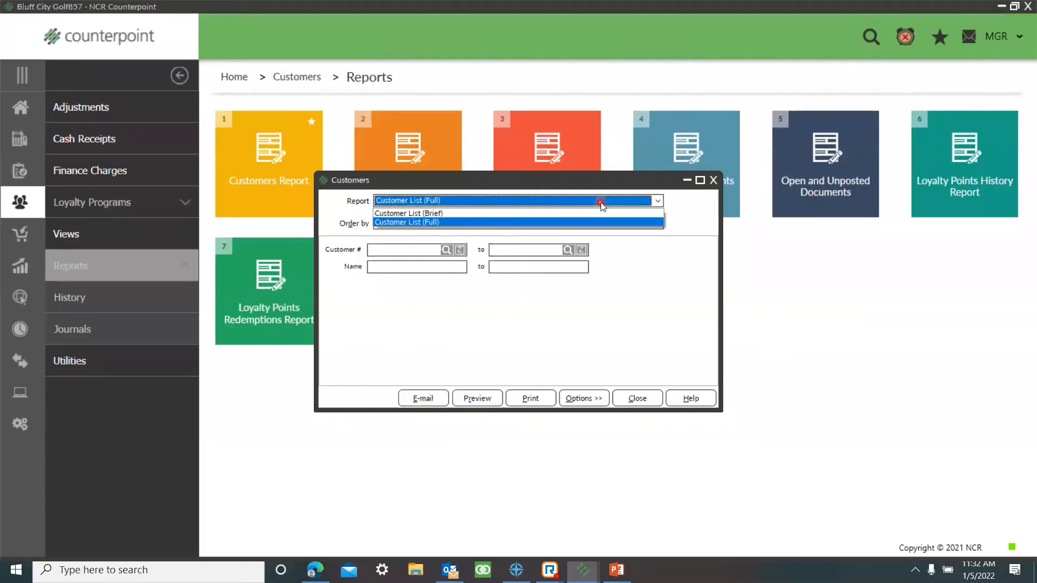
pyautogui.click(456, 211)
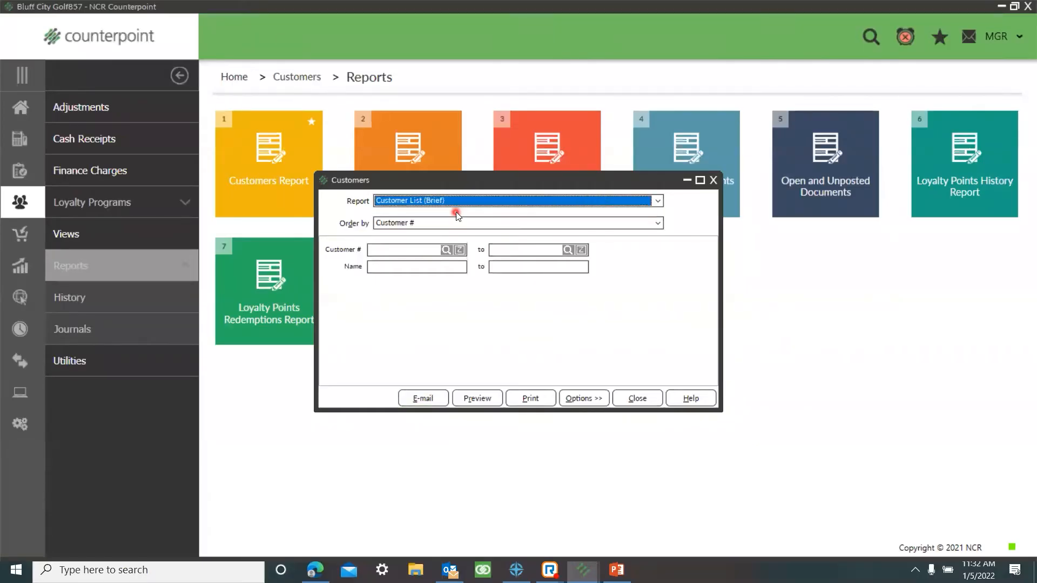
pyautogui.click(482, 400)
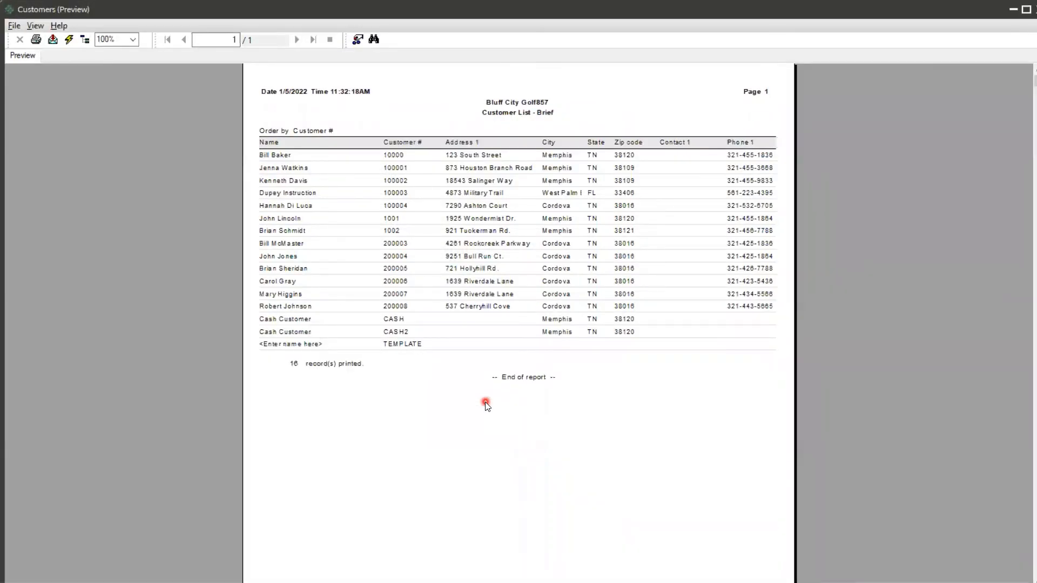
# Step: Close the brief customer list preview and its report settings, and open the customer lookup from the Customers form
pyautogui.click(1022, 13)
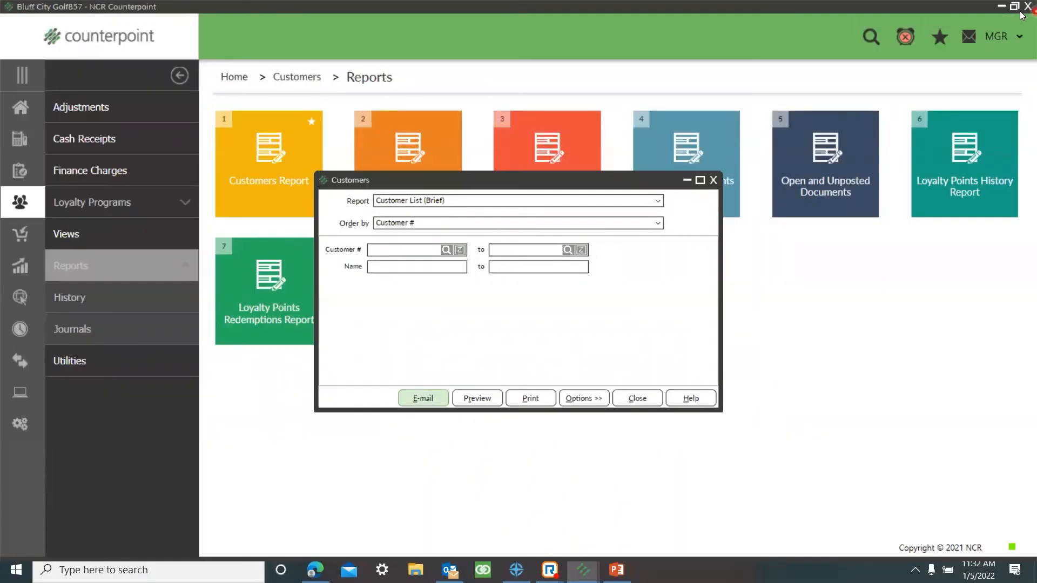
pyautogui.click(713, 181)
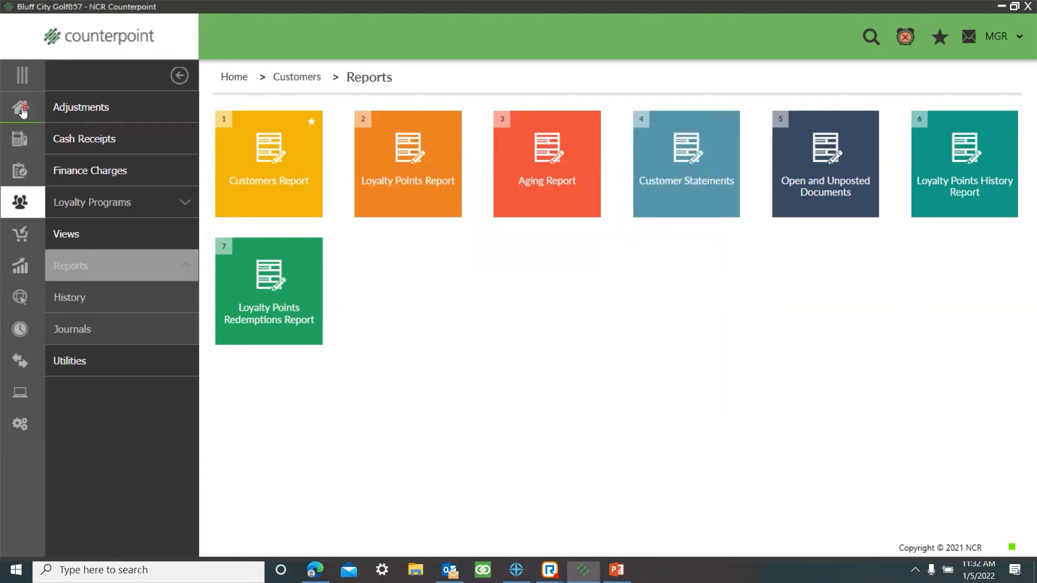
pyautogui.click(20, 108)
pyautogui.click(76, 201)
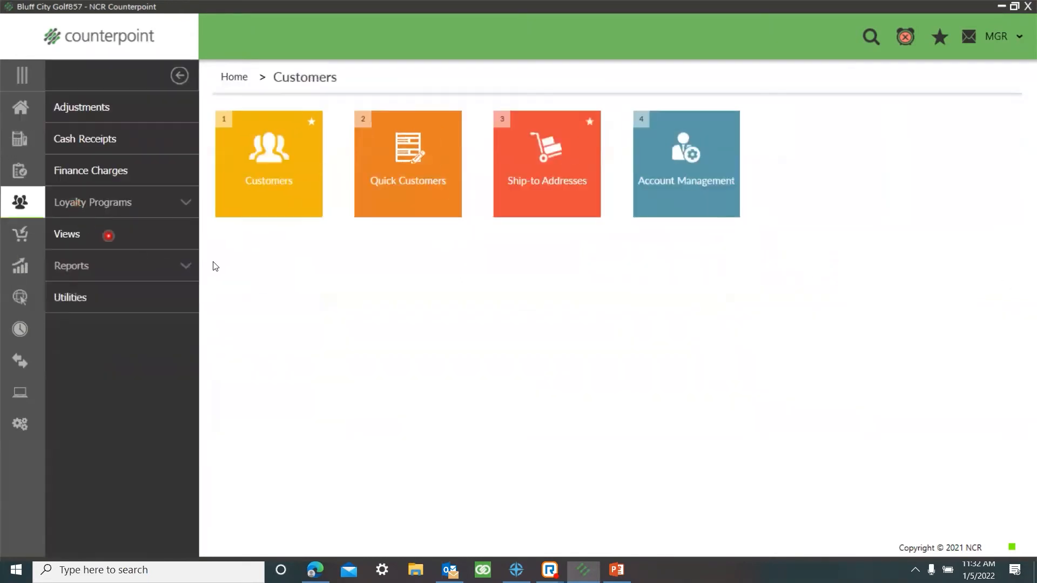
pyautogui.click(261, 210)
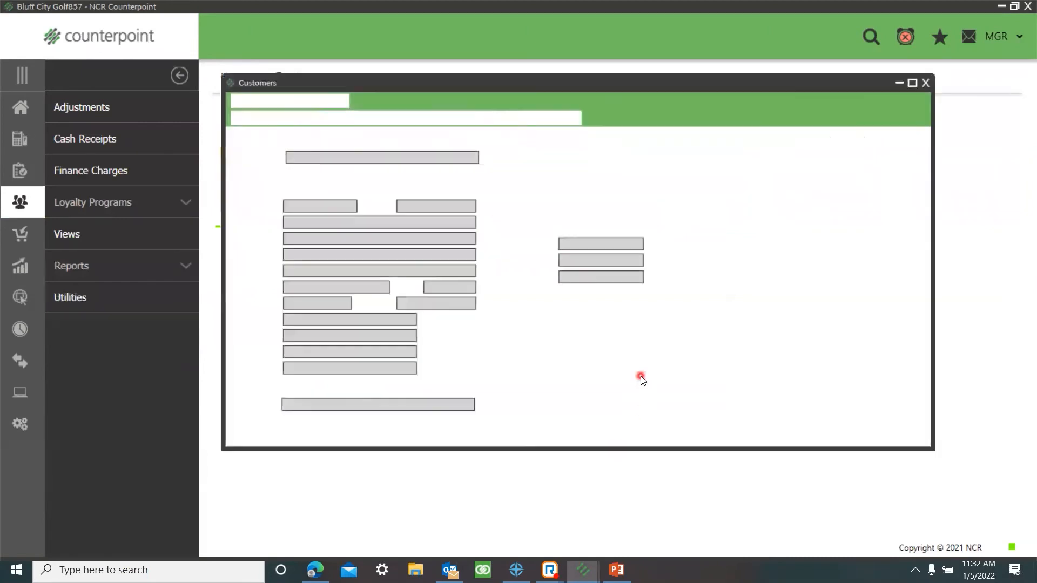
pyautogui.click(499, 118)
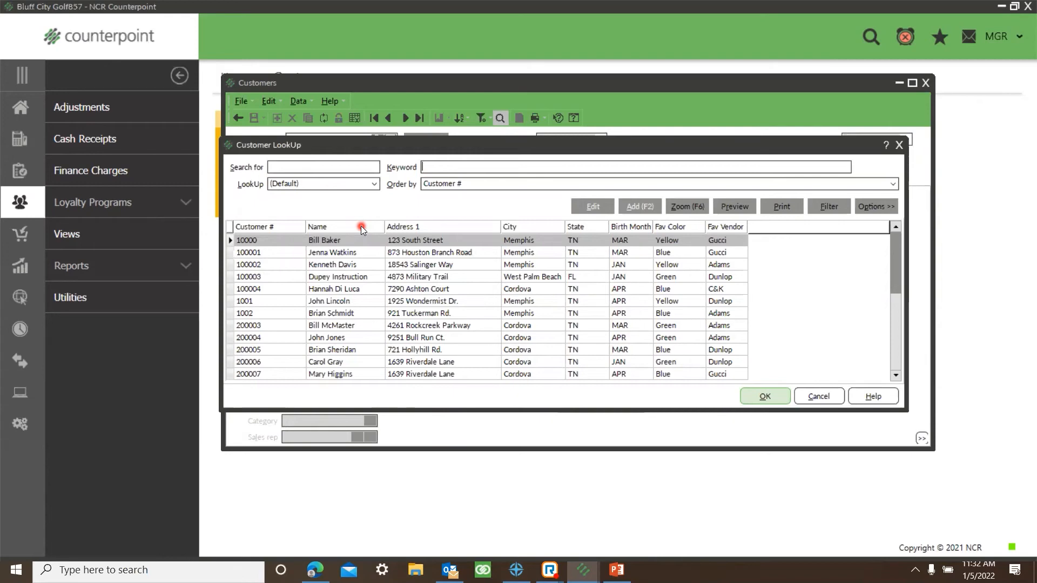
# Step: Hide Customer #, Address 1, City, State, Birth Month, Fav Color and Fav Vendor in the customer lookup, keeping only Name
pyautogui.click(886, 206)
pyautogui.click(890, 323)
pyautogui.doubleClick(635, 184)
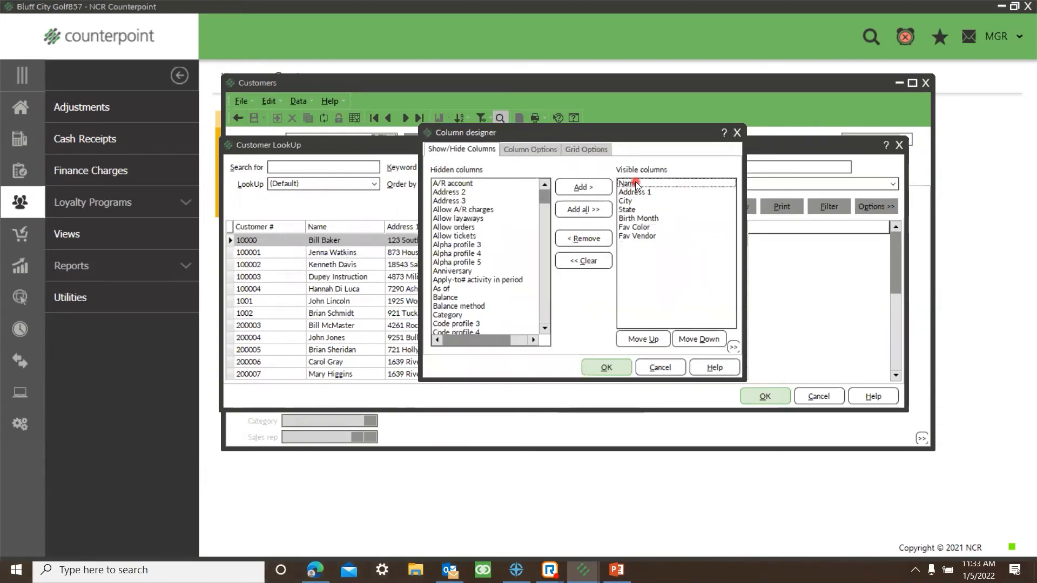
pyautogui.doubleClick(636, 192)
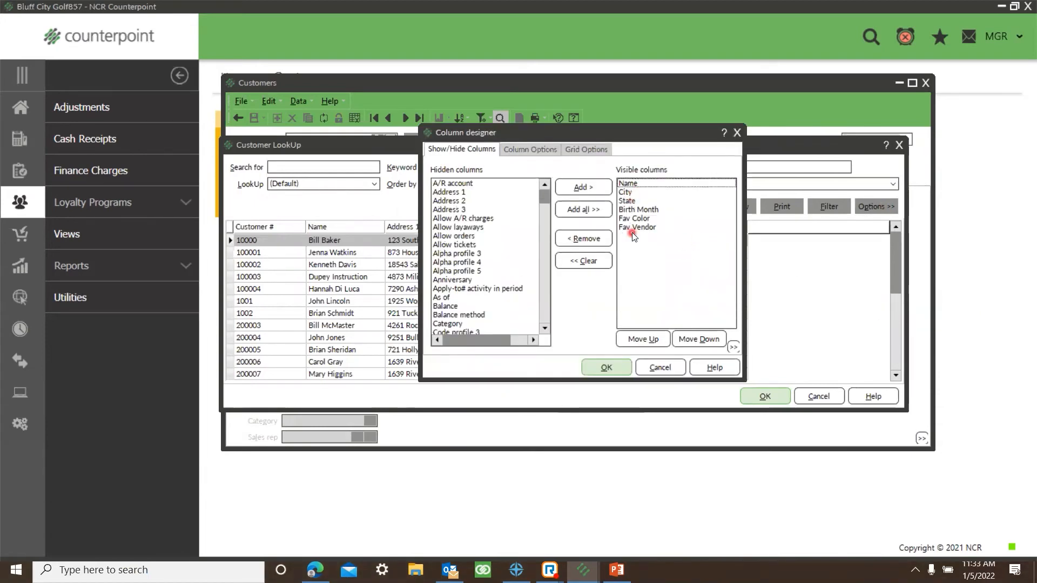
pyautogui.click(628, 192)
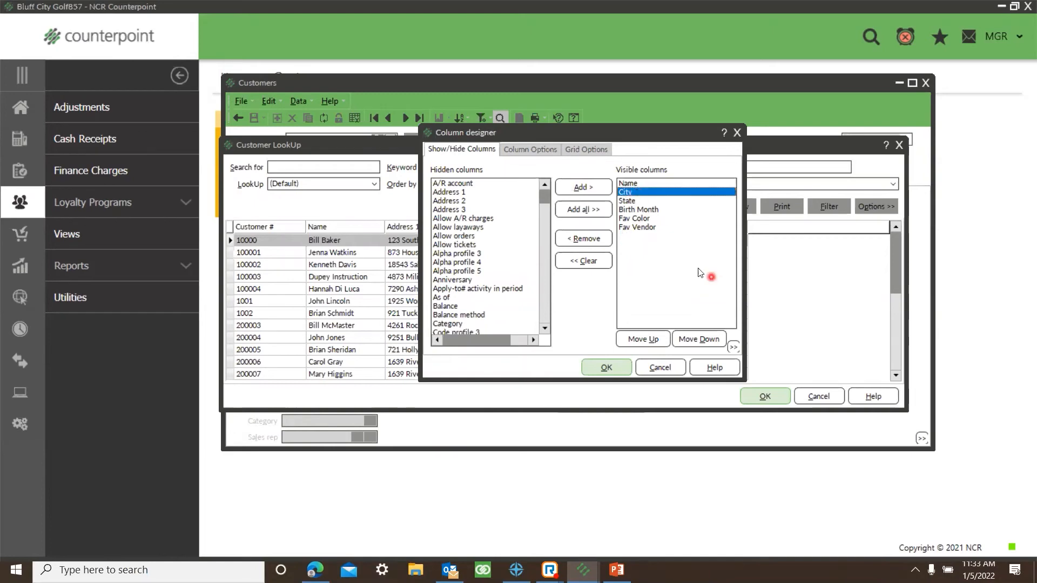
pyautogui.keyDown('shift'); pyautogui.click(637, 226); pyautogui.keyUp('shift')
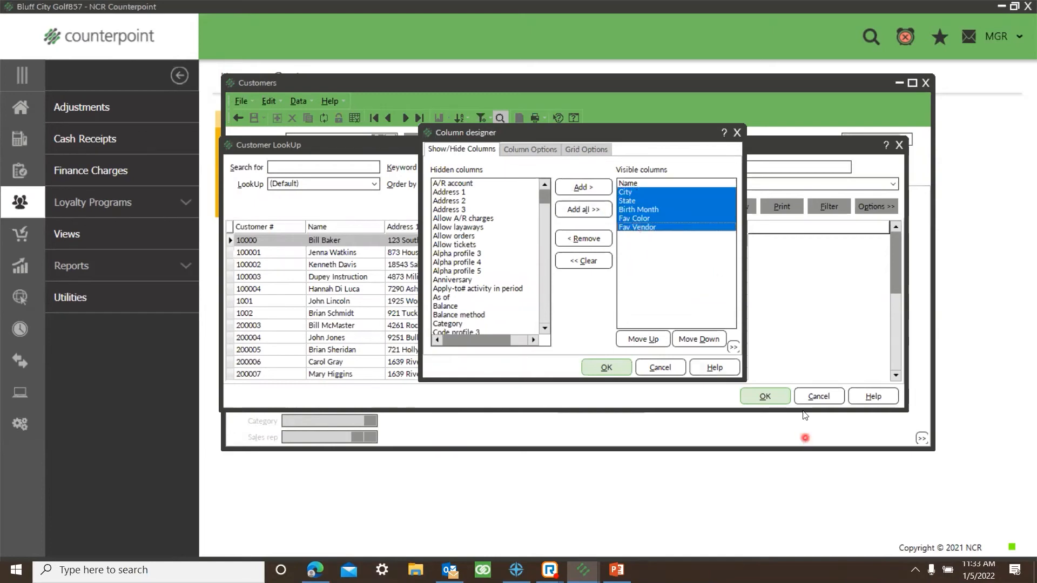
pyautogui.click(583, 238)
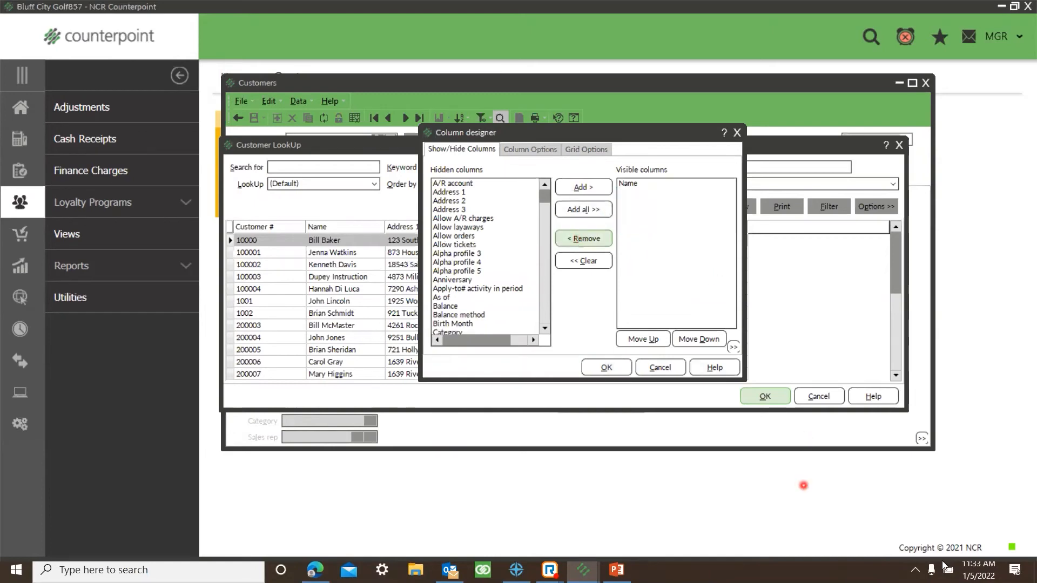
# Step: Add the Email 1 column to the lookup's visible columns and apply the column layout
pyautogui.click(464, 294)
pyautogui.press('e')
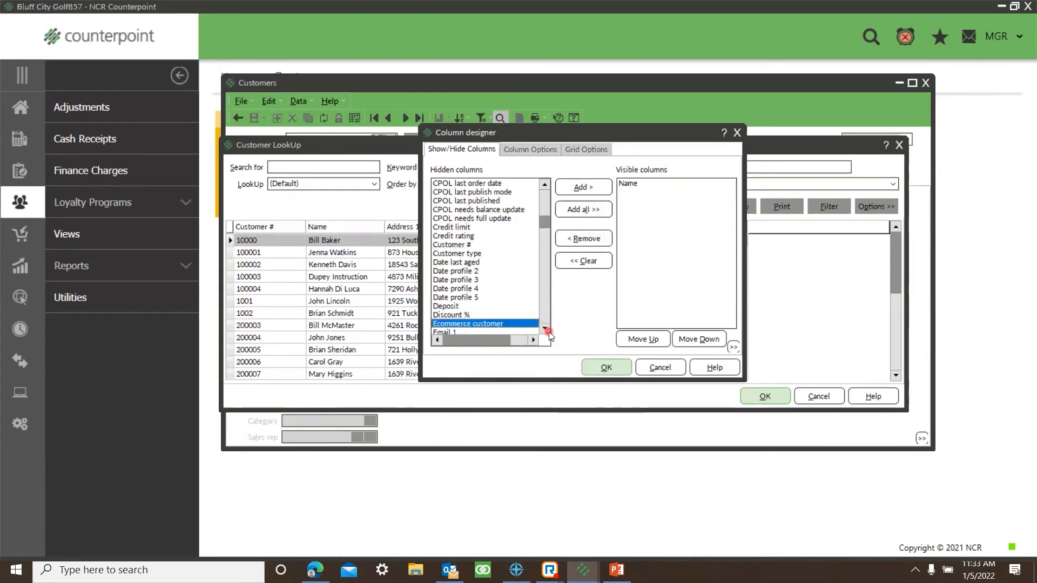
pyautogui.scroll(-1, 456, 313)
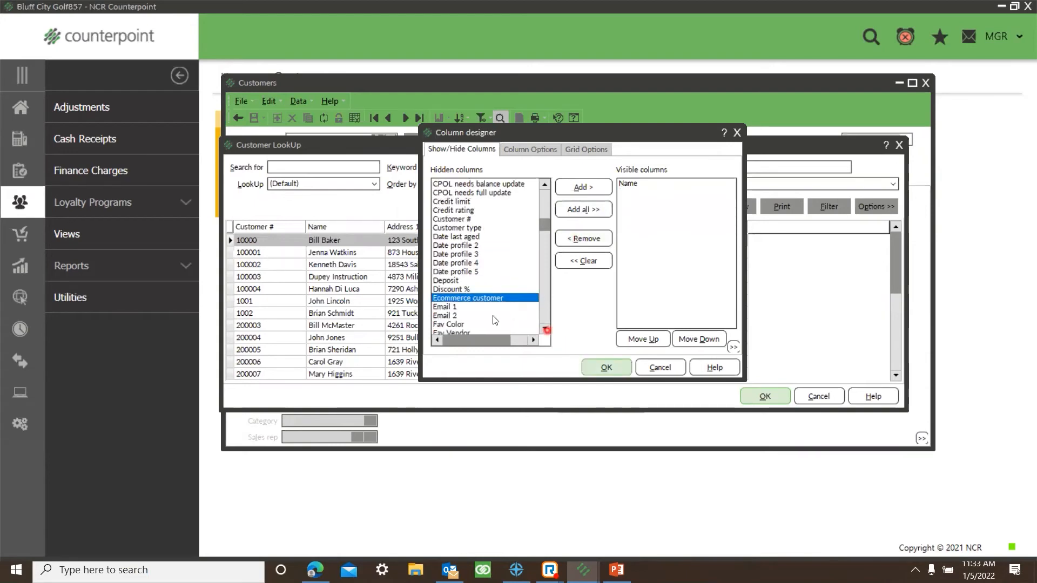
pyautogui.doubleClick(452, 308)
pyautogui.click(610, 372)
pyautogui.click(735, 445)
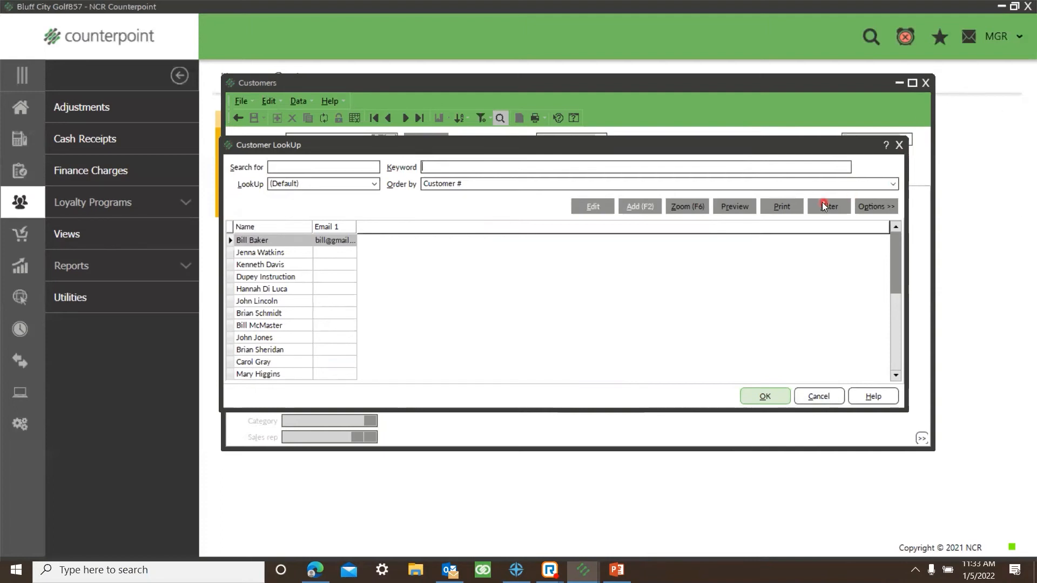
# Step: Customize the customer filter with the added condition "Email 1 is not empty" and apply it to the lookup
pyautogui.click(844, 206)
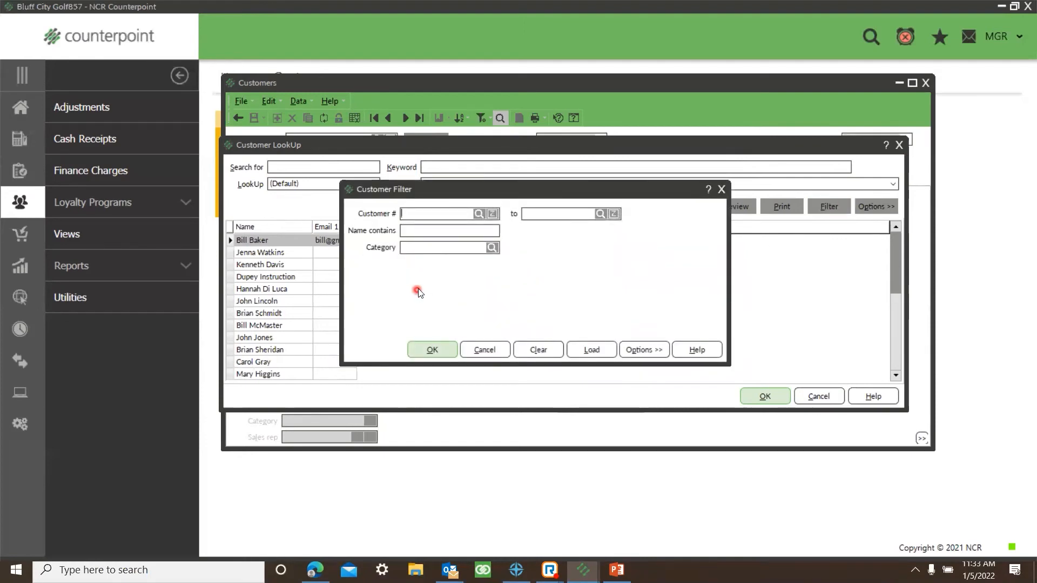
pyautogui.rightClick(565, 270)
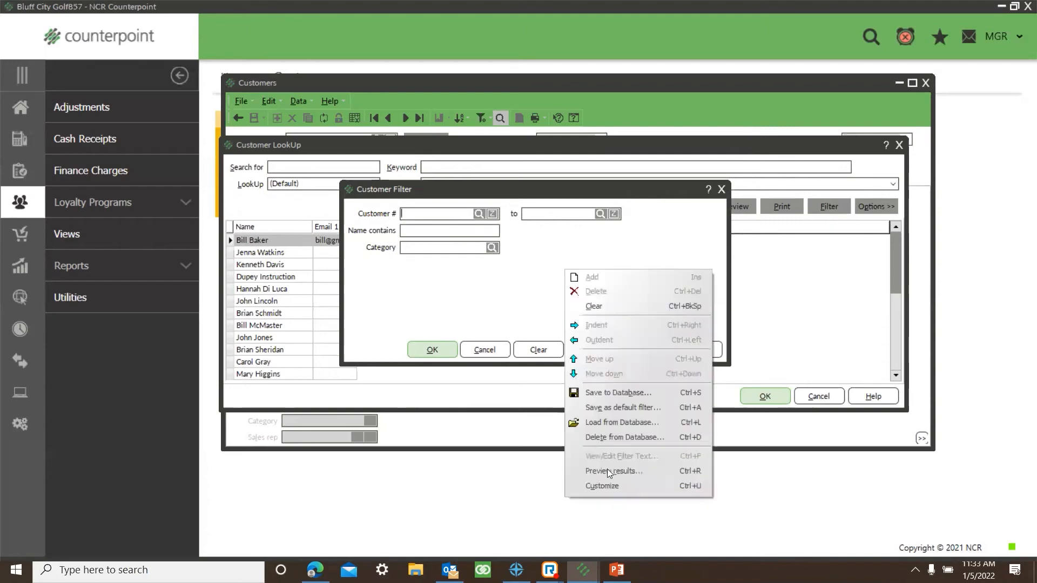
pyautogui.click(599, 487)
pyautogui.click(379, 240)
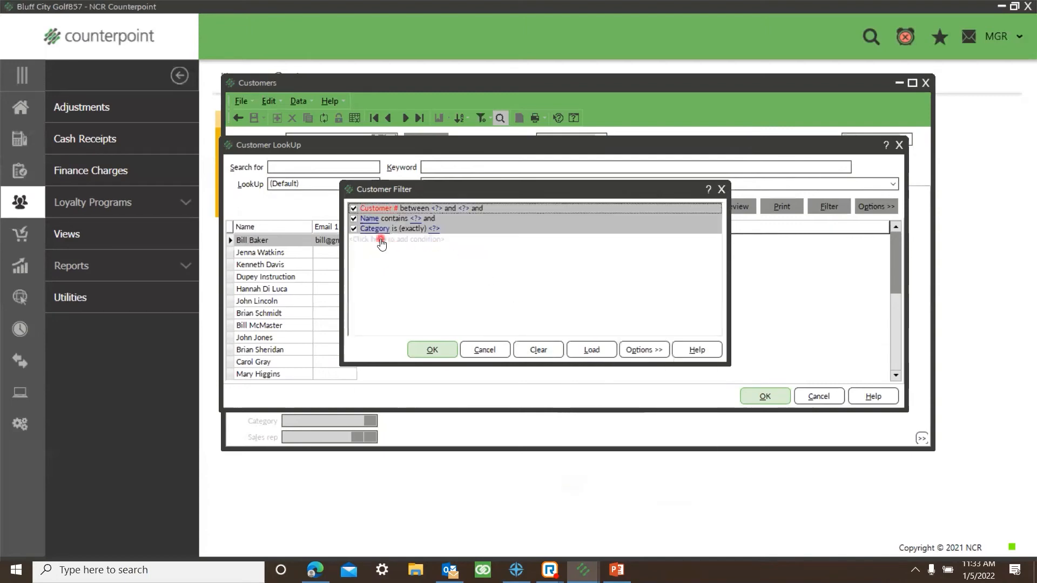
pyautogui.click(379, 239)
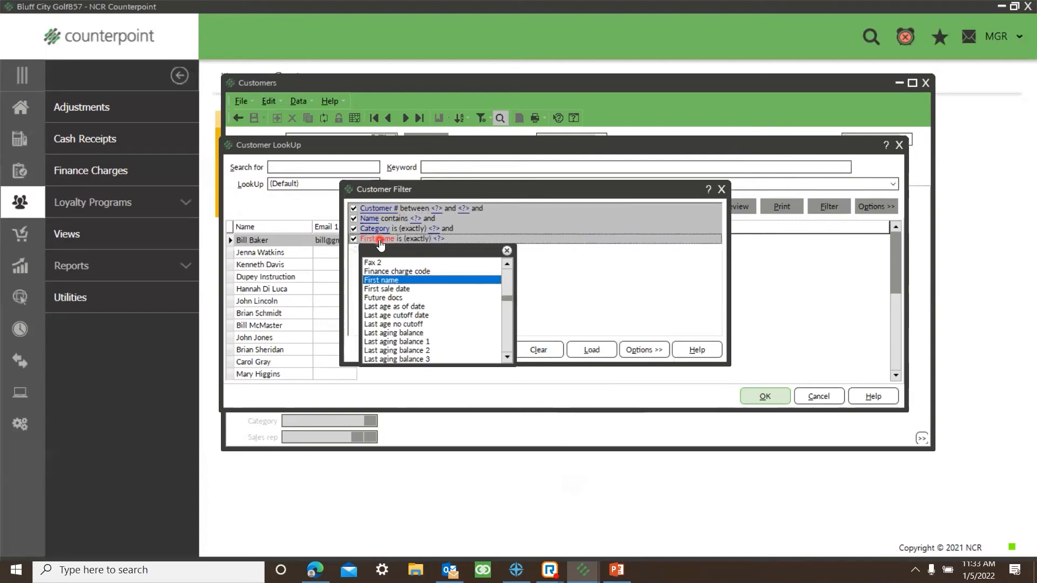
pyautogui.press('e')
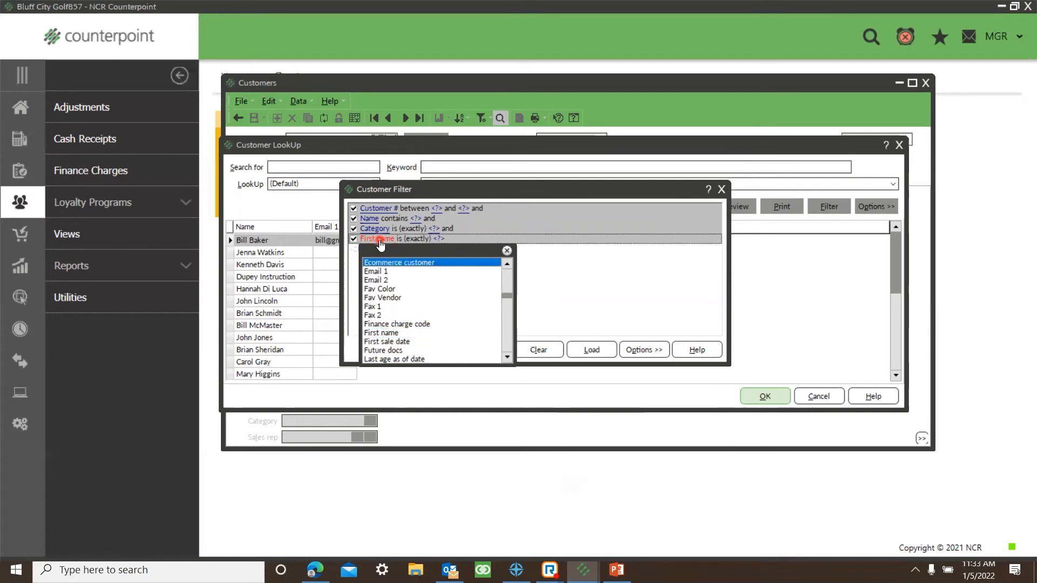
pyautogui.click(374, 273)
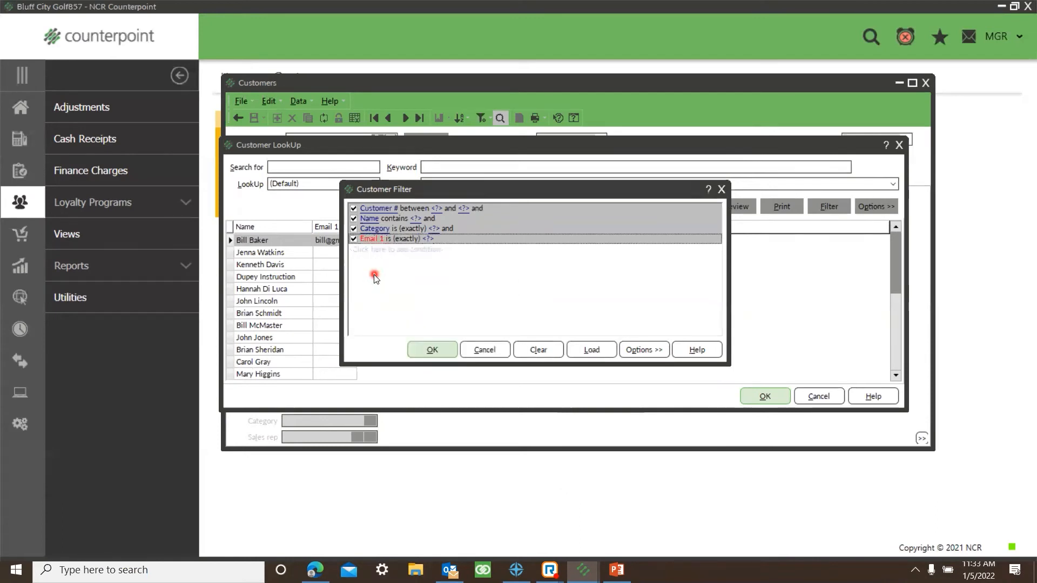
pyautogui.click(405, 240)
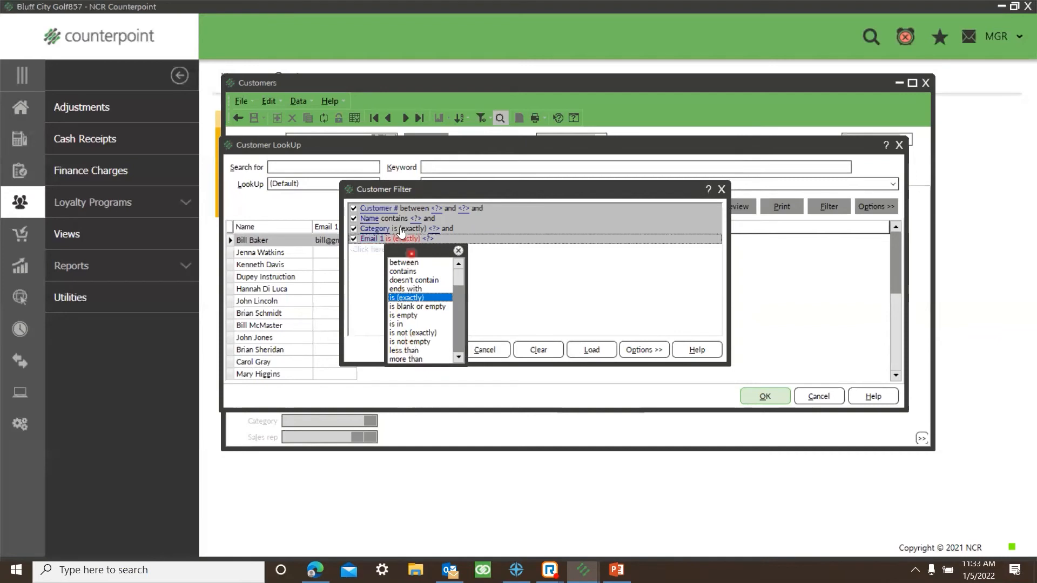
pyautogui.click(408, 341)
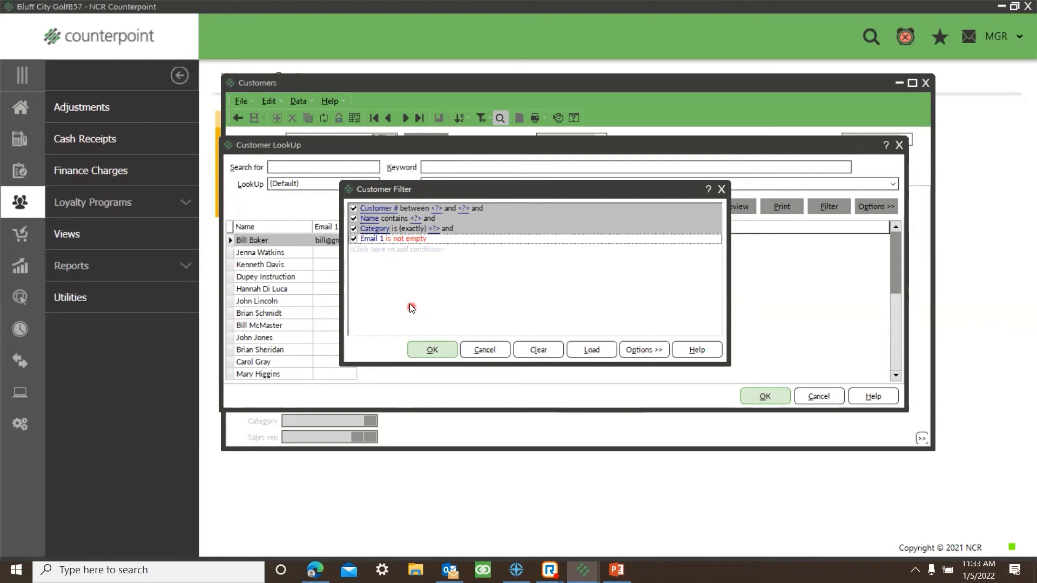
pyautogui.click(431, 351)
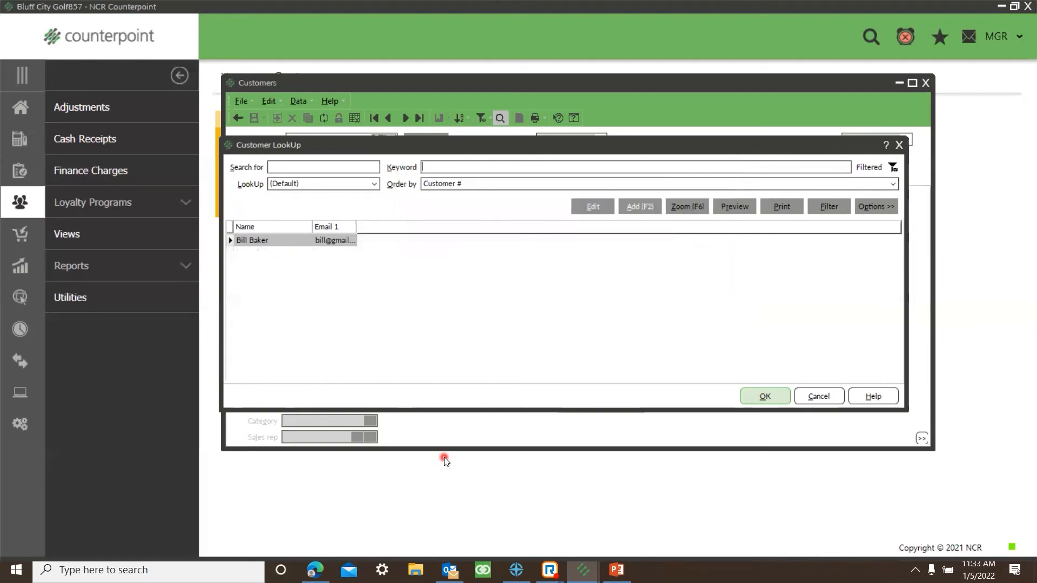
# Step: Widen the Email 1 column and save the lookup under a new name, "E-mail look up for" plus the person's first name
pyautogui.moveTo(357, 227); pyautogui.dragTo(376, 227)
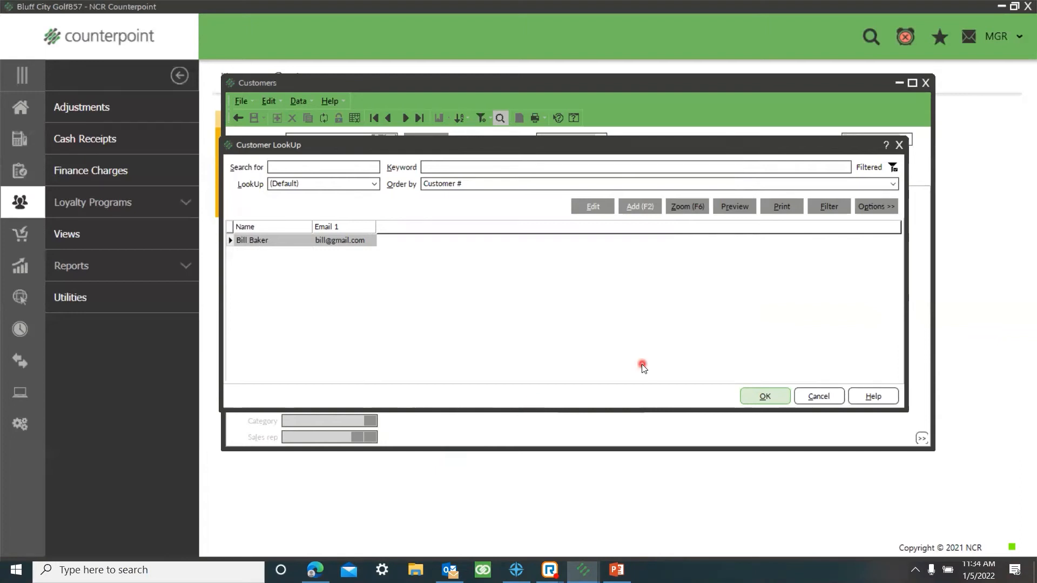
pyautogui.click(873, 209)
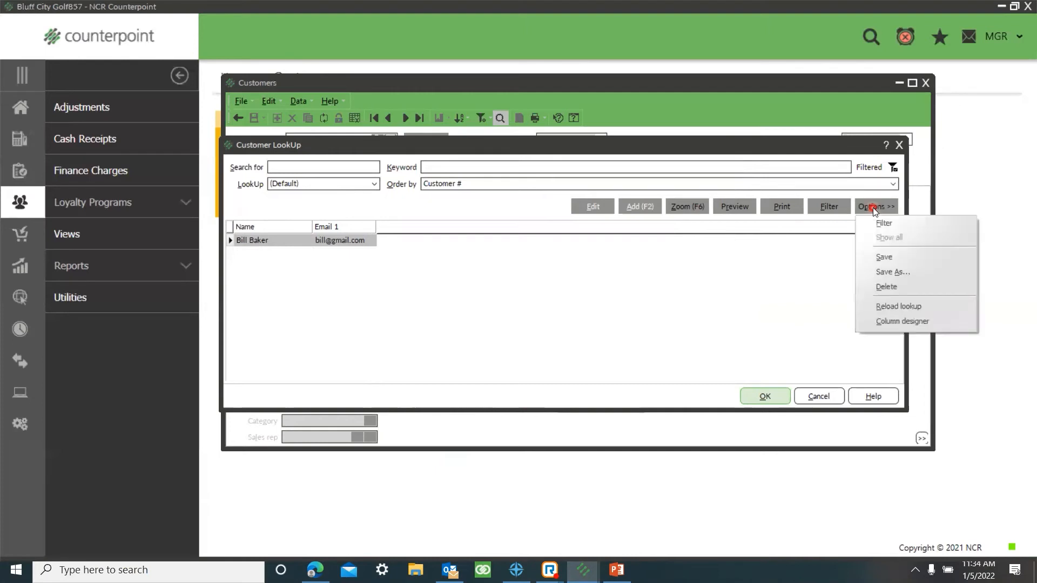
pyautogui.click(887, 271)
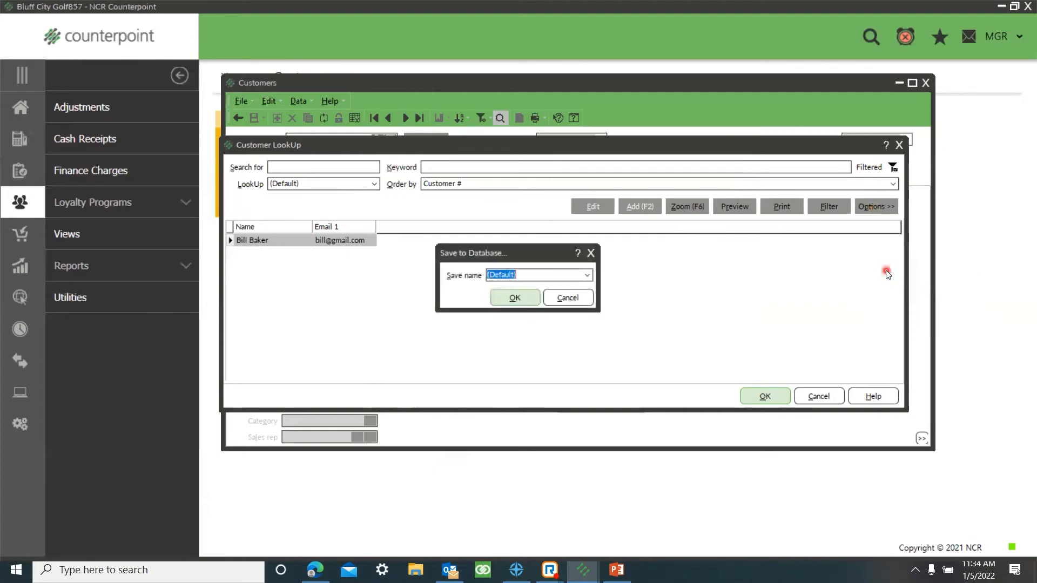
pyautogui.write('E-mail look up for Jeana')
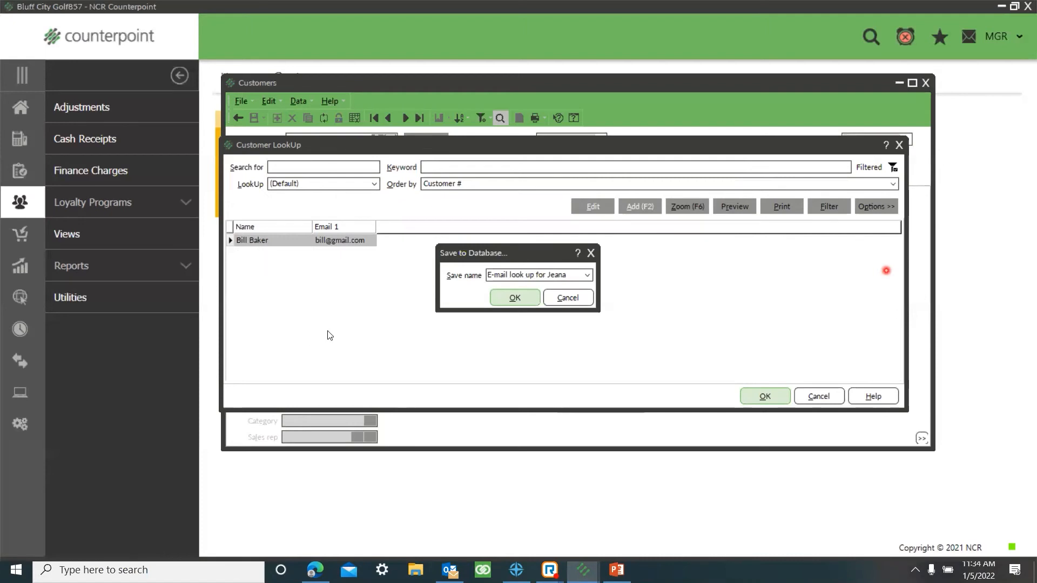
pyautogui.click(512, 300)
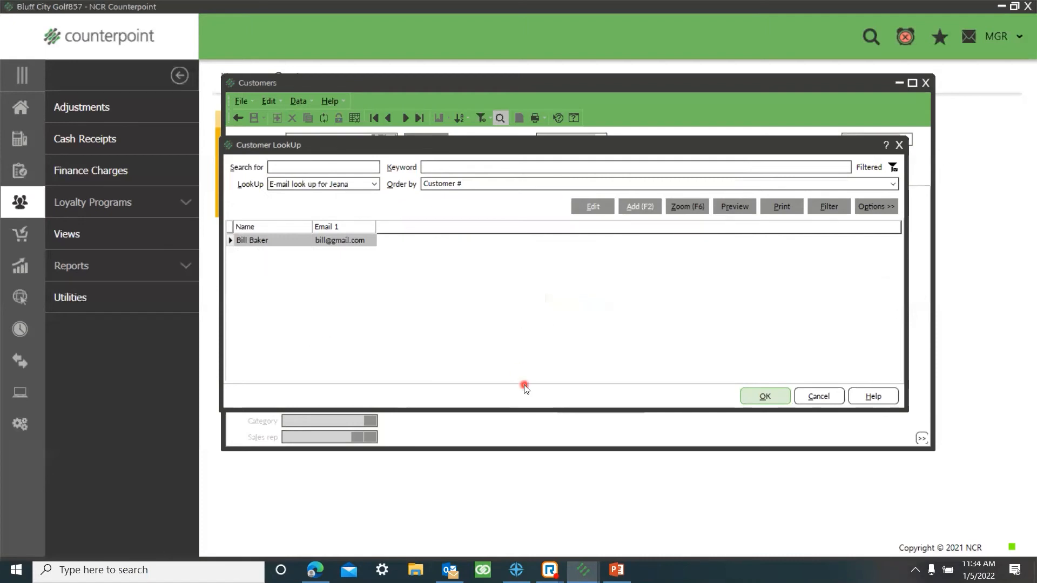
# Step: Switch the customer lookup to (Default) and back to the newly saved e-mail lookup, and close the lookup window
pyautogui.click(374, 184)
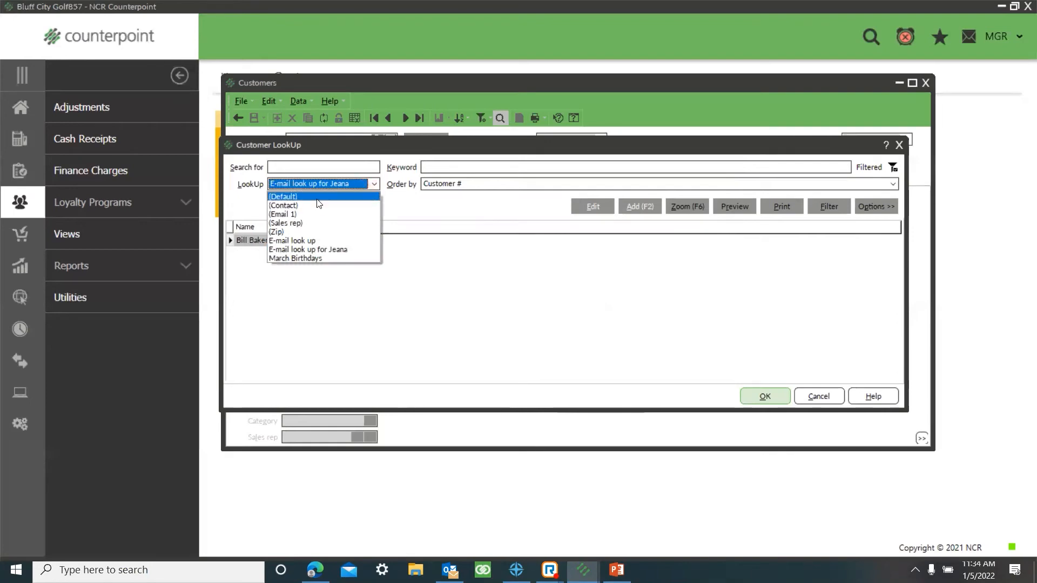
pyautogui.click(313, 197)
pyautogui.click(805, 314)
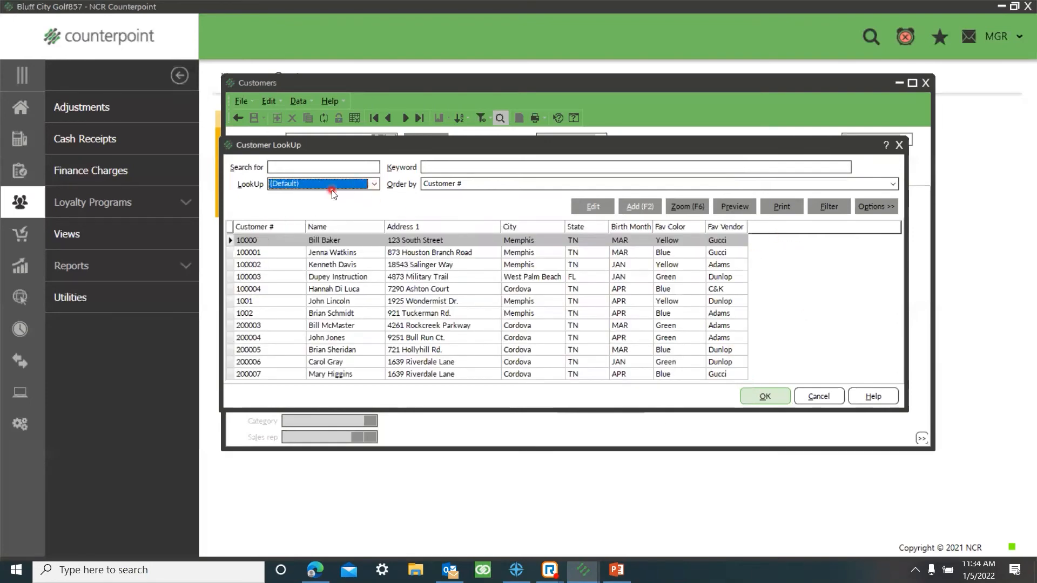
pyautogui.click(374, 184)
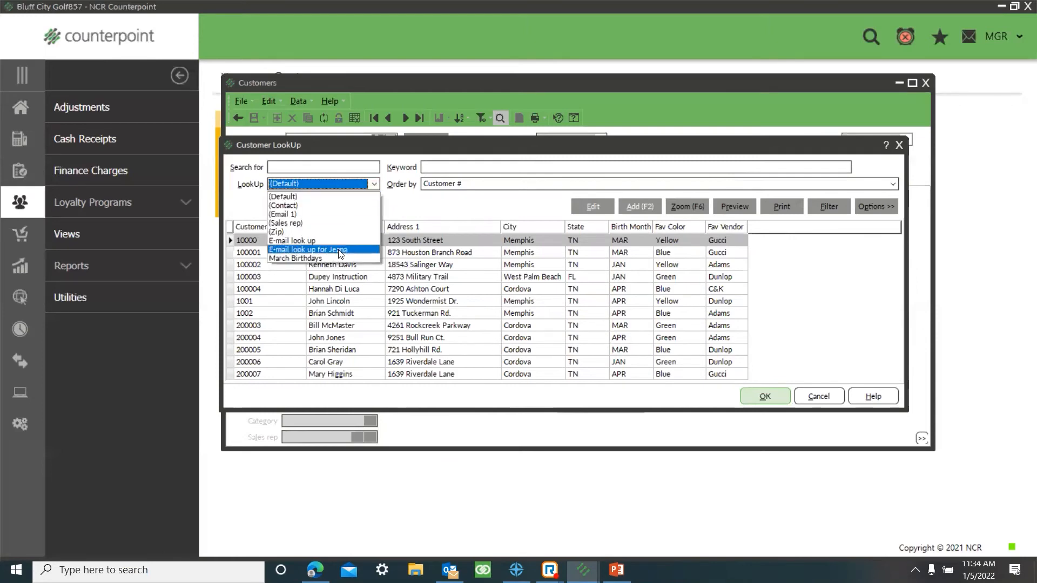
pyautogui.click(340, 250)
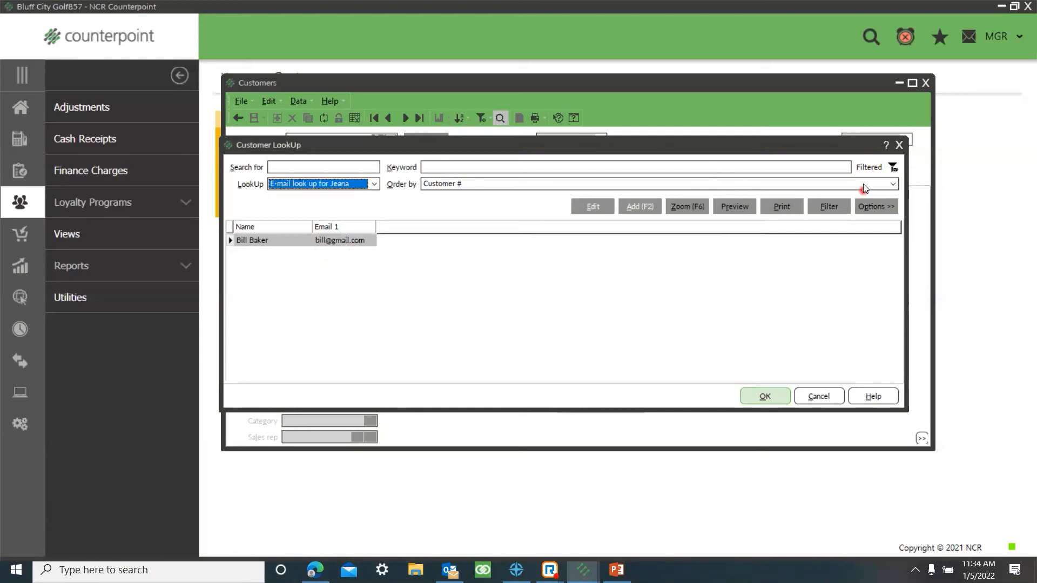
pyautogui.click(898, 146)
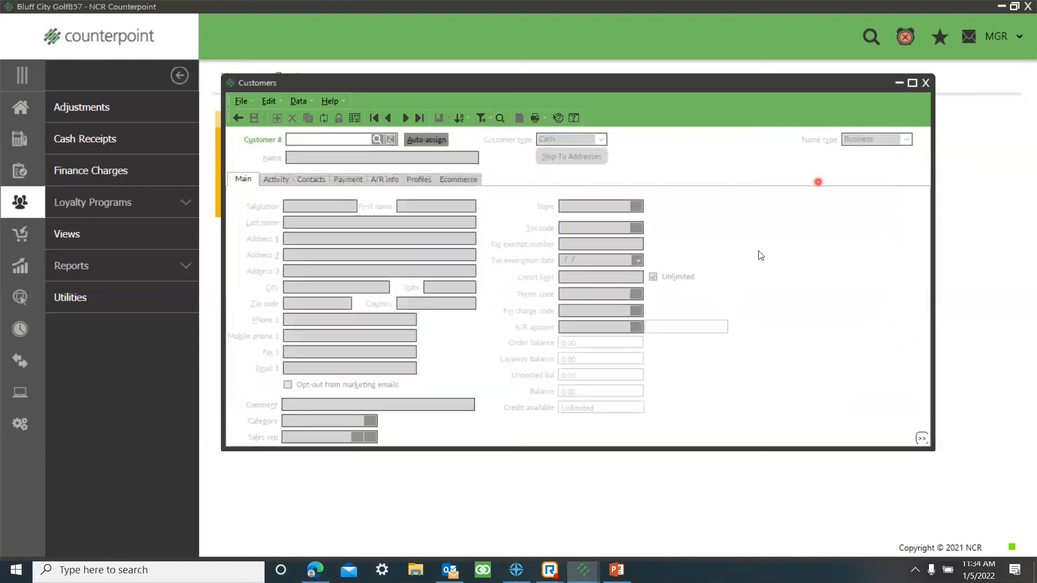
# Step: Display the first customer's record and view the Myrtle Beach entry in its ship-to addresses
pyautogui.click(402, 118)
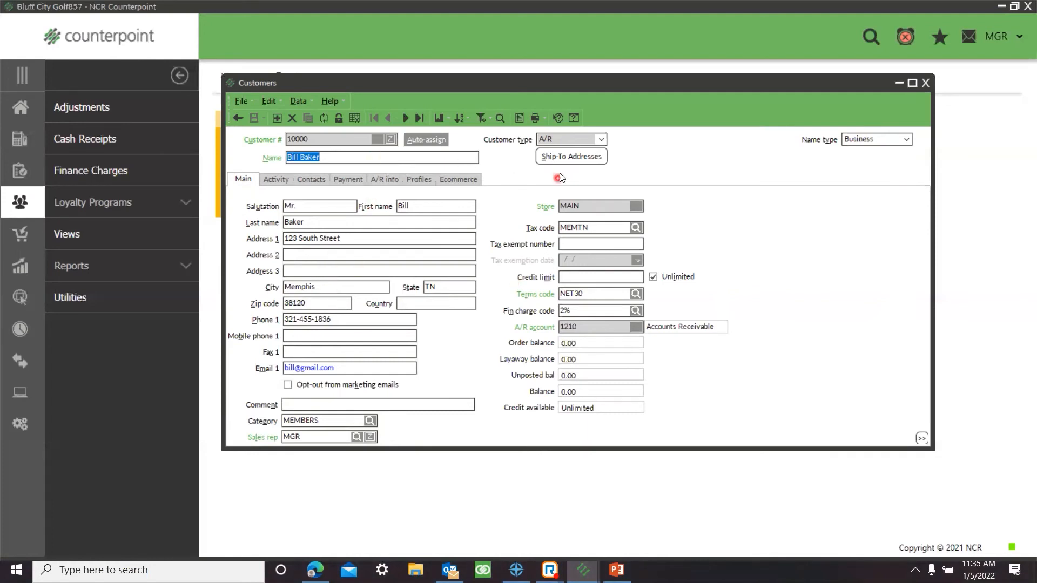
pyautogui.click(567, 156)
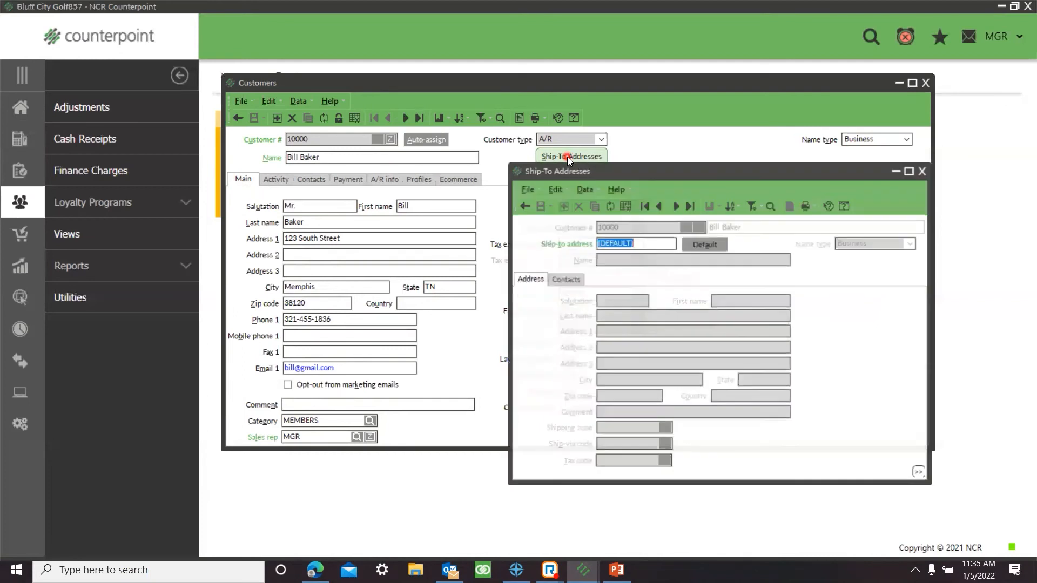
pyautogui.click(677, 206)
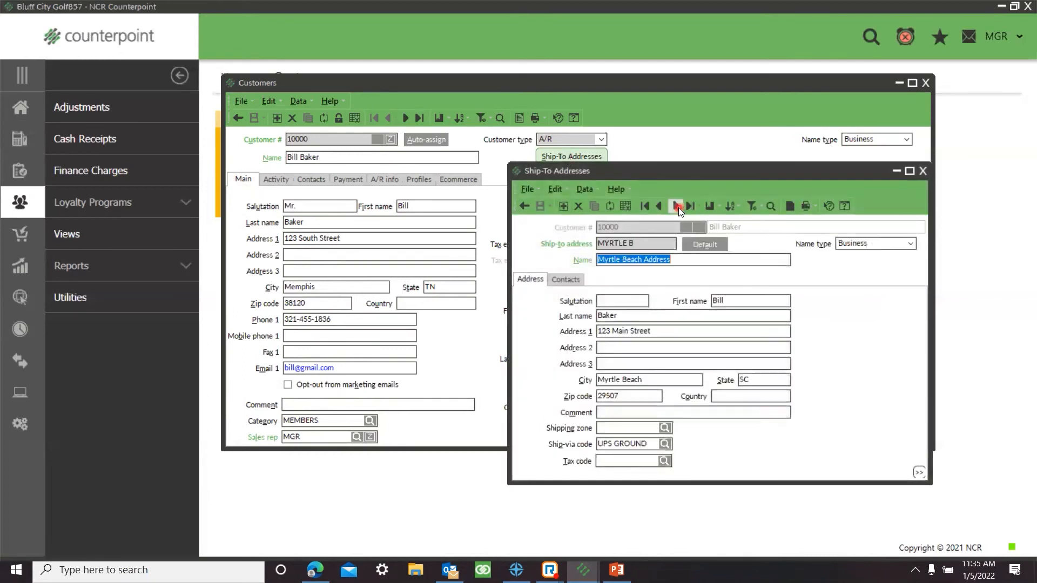
# Step: Close the ship-to address record, check the first customer's ship-to addresses in the customer zoom, and close the zoom
pyautogui.click(607, 244)
pyautogui.click(676, 206)
pyautogui.click(923, 171)
pyautogui.click(391, 140)
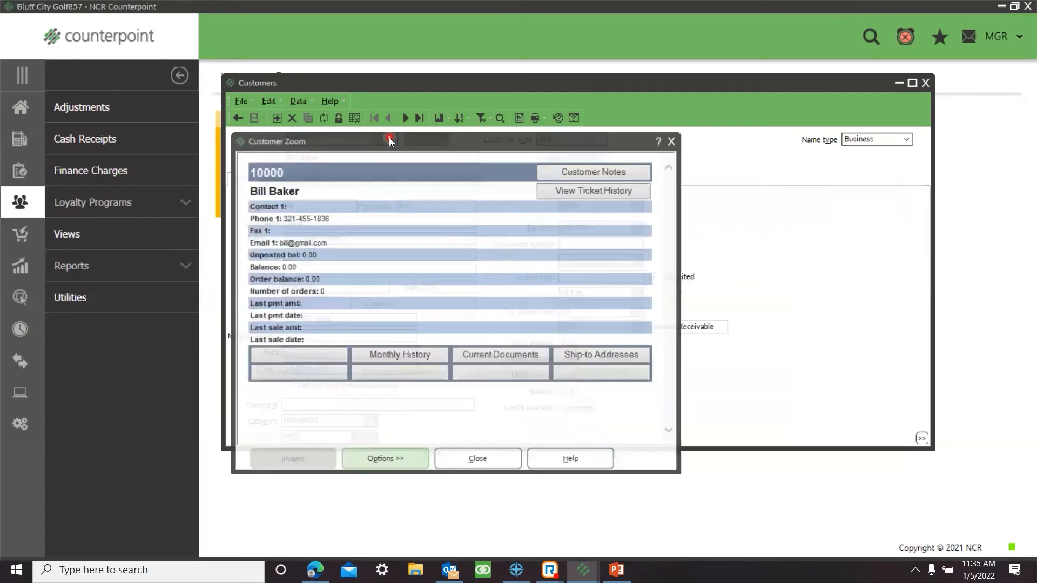
pyautogui.click(581, 355)
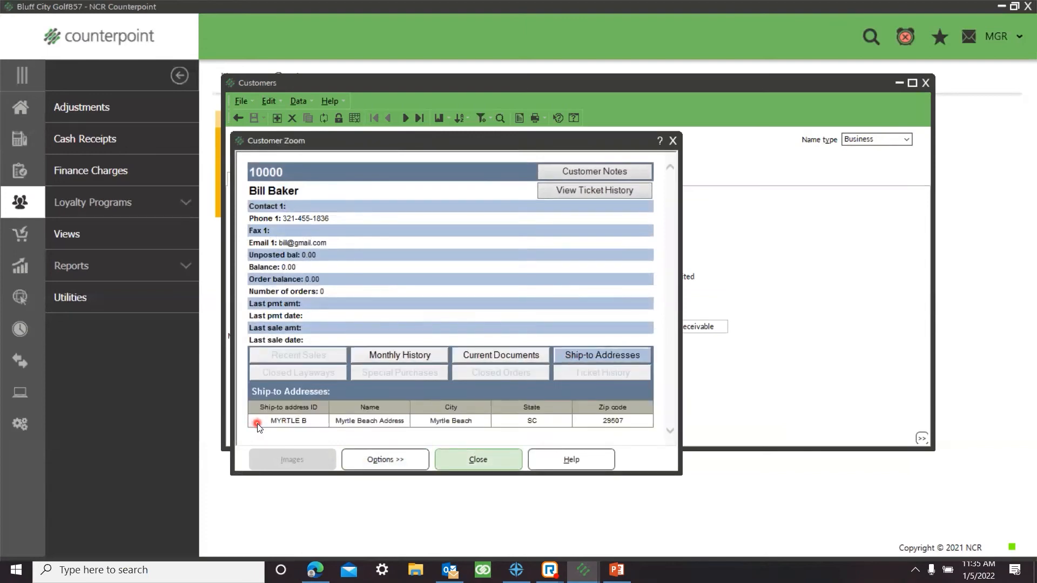
pyautogui.click(503, 468)
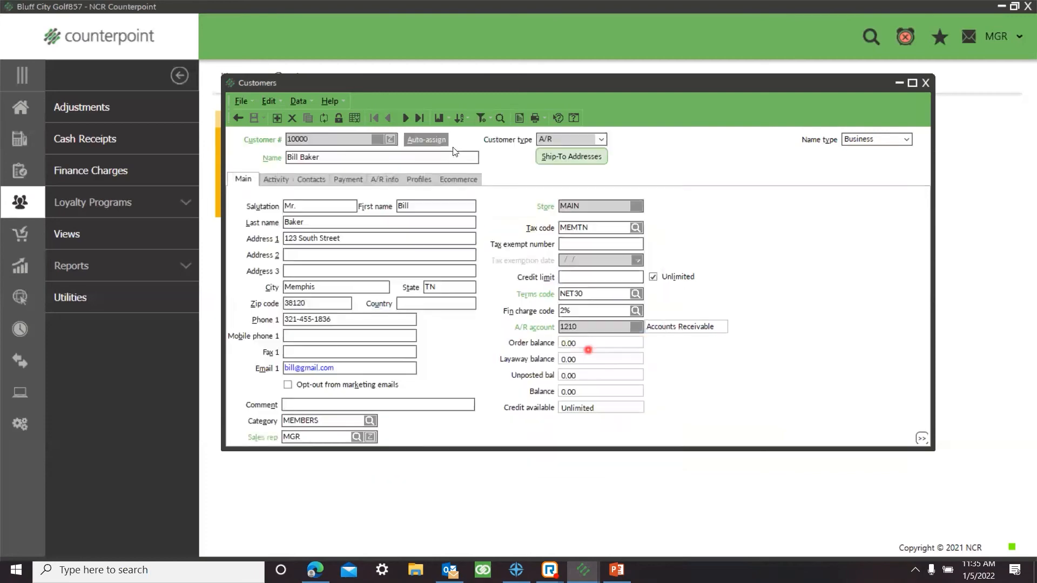
# Step: Advance two records to the third customer and display the default entry in that customer's ship-to addresses
pyautogui.click(405, 118)
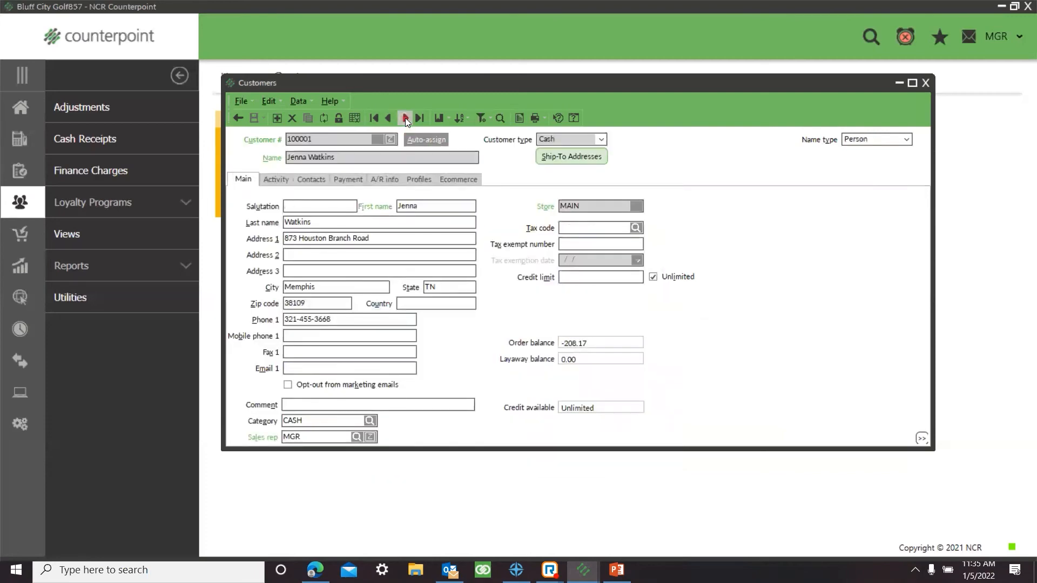
pyautogui.click(405, 117)
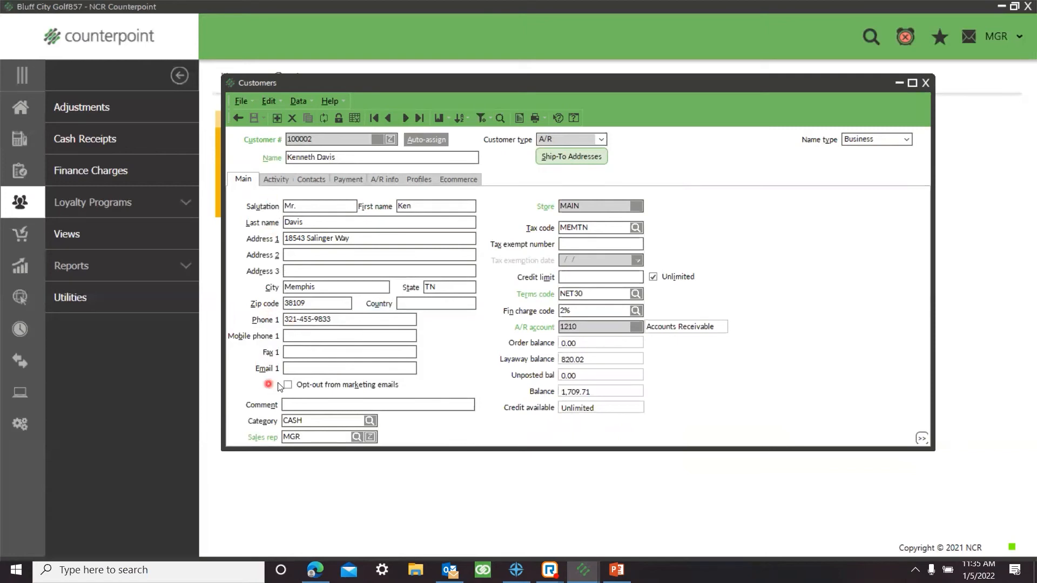
pyautogui.click(590, 158)
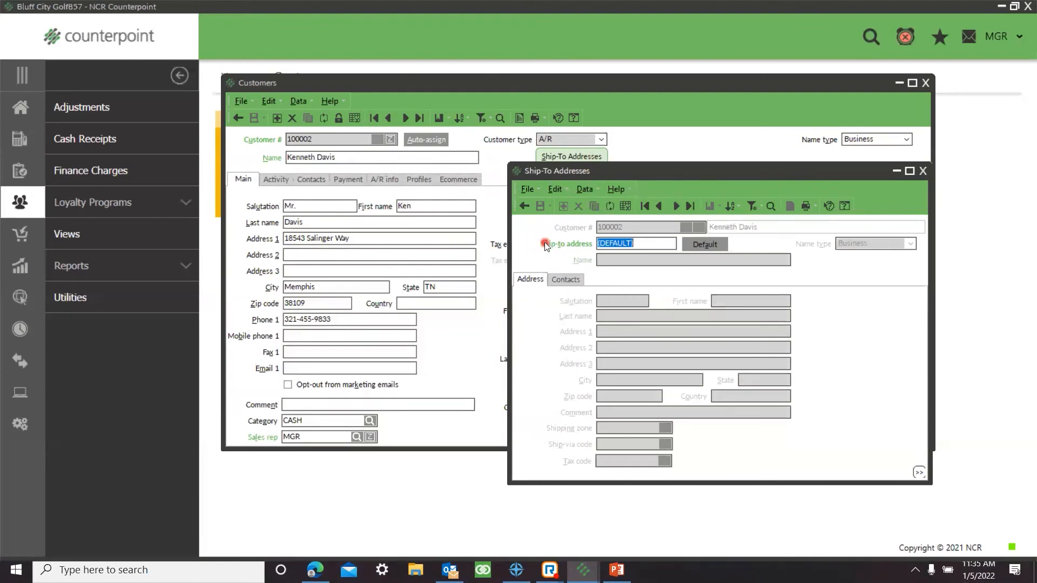
pyautogui.press('Tab')
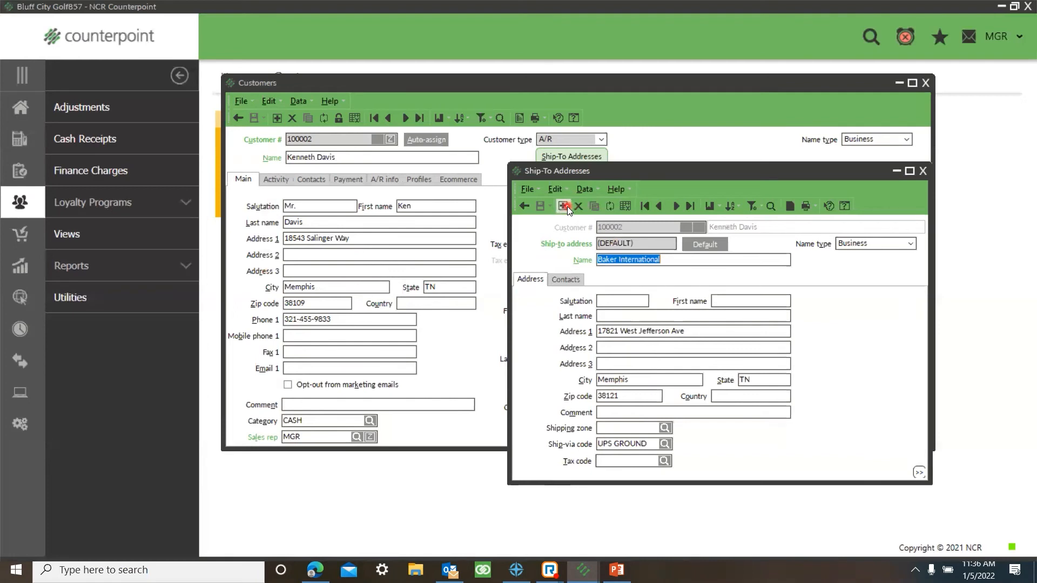
# Step: Start a new ship-to address with the code VACATION, named as the customer's vacation home in Nashville
pyautogui.click(673, 205)
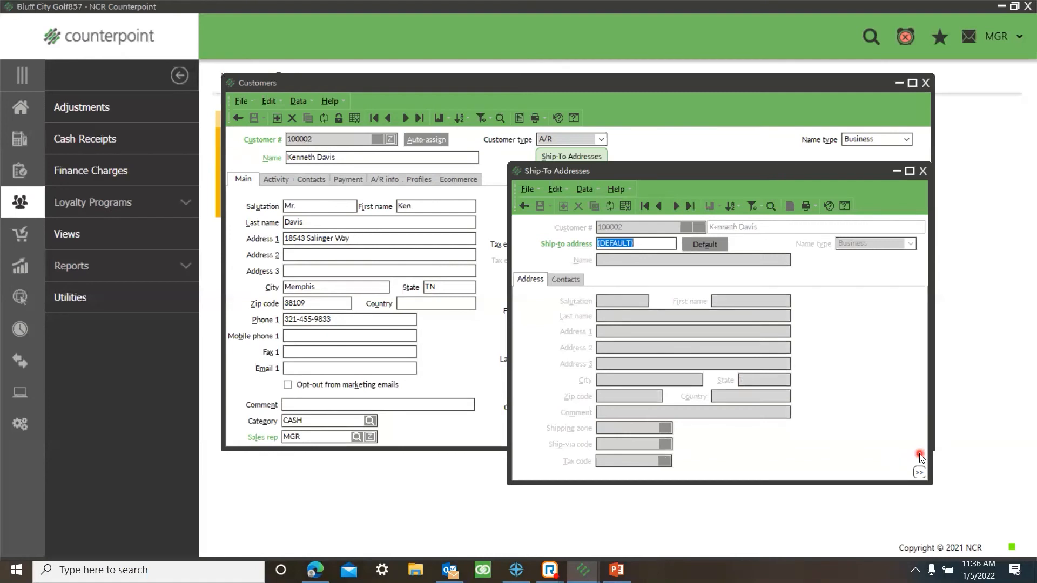
pyautogui.write('VACATION')
pyautogui.press('Tab')
pyautogui.write("Ken's Vacation Home in Nashville")
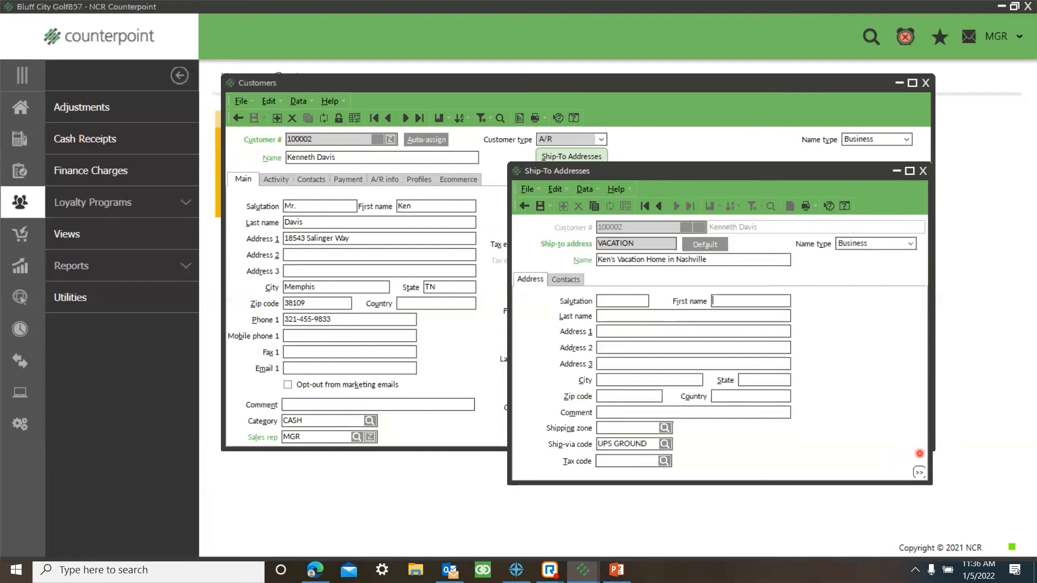
# Step: Fill in the VACATION address's first name, last name, street address, city, state and zip code, and save the record
pyautogui.write('123 Music')
pyautogui.write('Nashville')
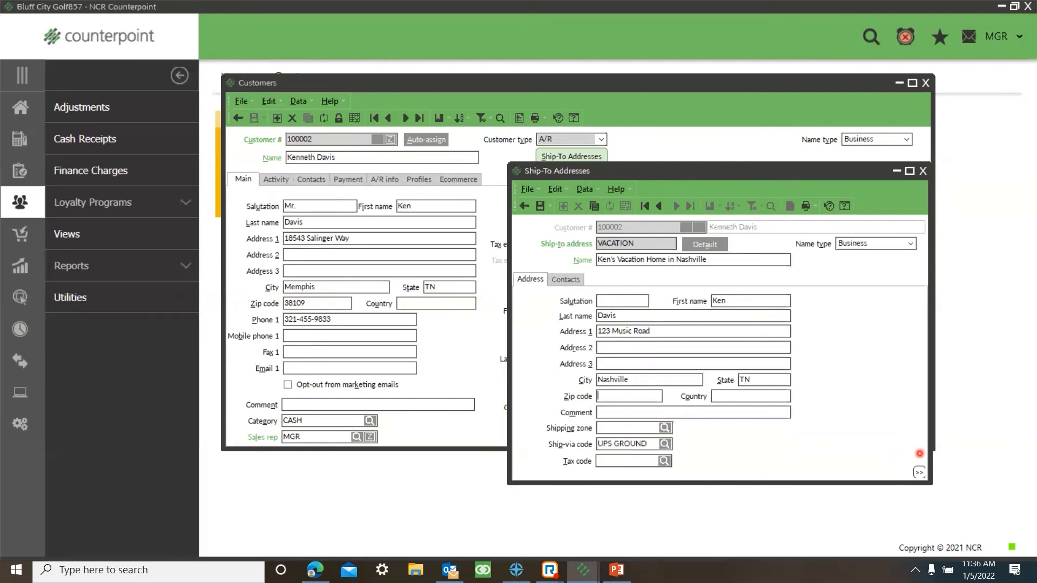
pyautogui.write('34567')
pyautogui.click(540, 207)
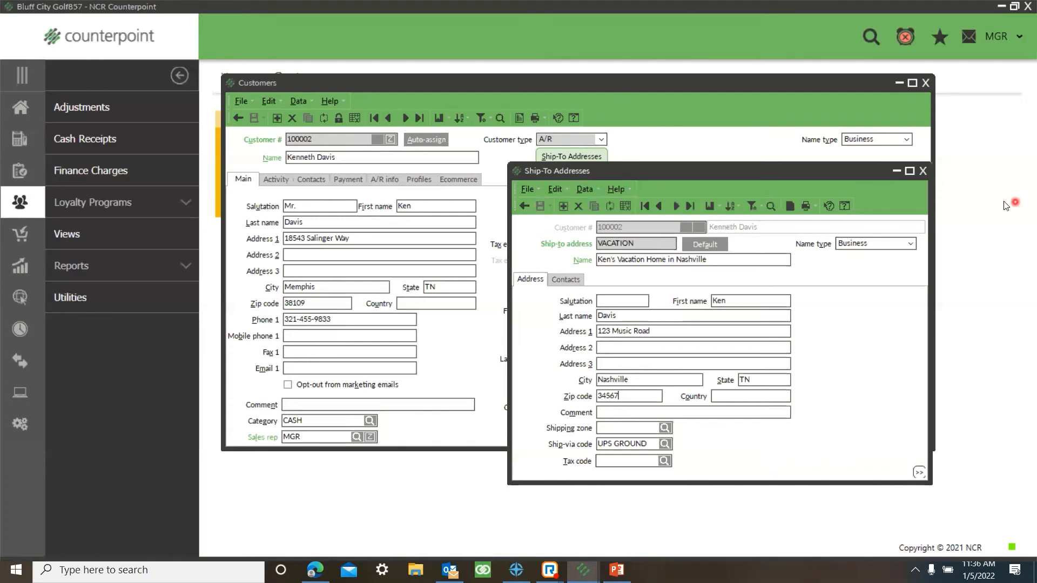
# Step: Close the ship-to record, review both of the customer's ship-to addresses in the customer zoom, and close the zoom
pyautogui.click(923, 171)
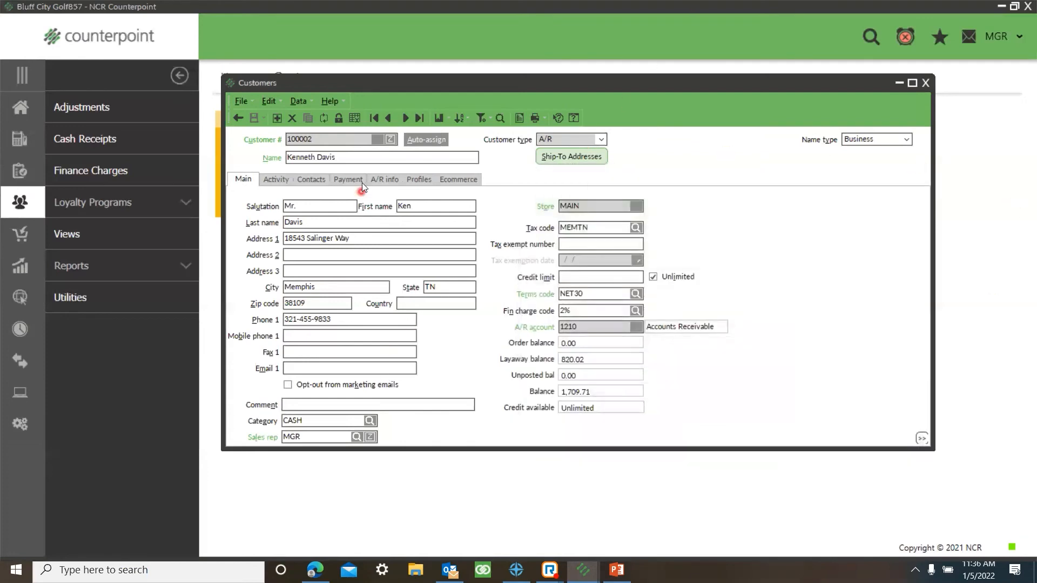
pyautogui.click(390, 139)
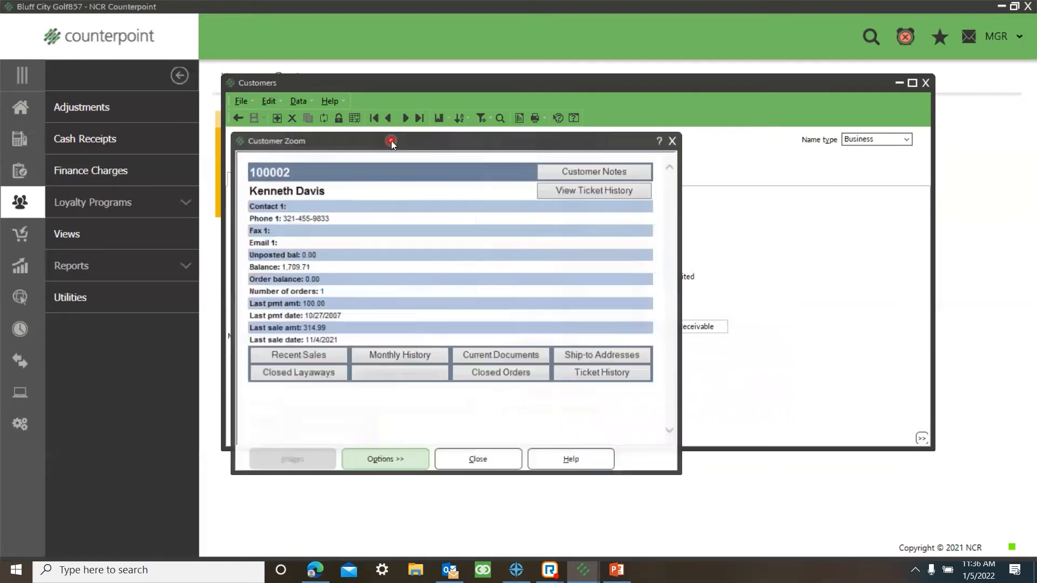
pyautogui.click(646, 358)
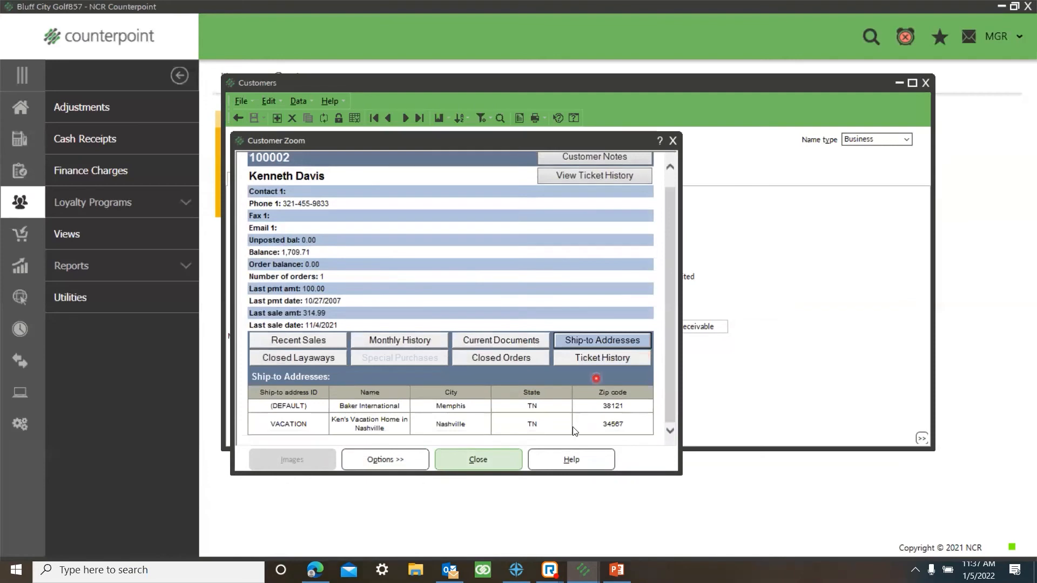
pyautogui.click(253, 404)
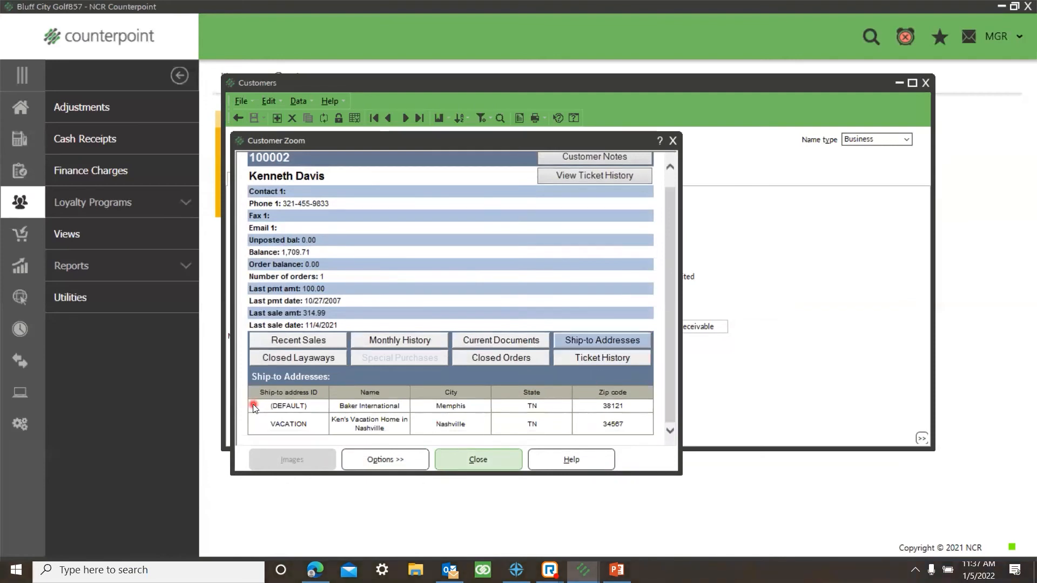
pyautogui.click(672, 140)
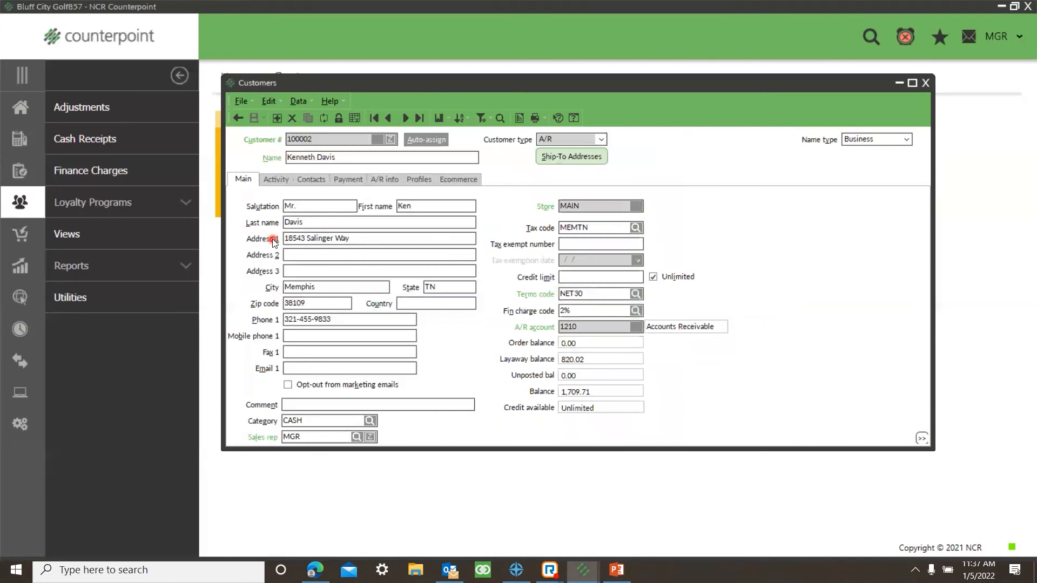
# Step: Display the customer's default ship-to address once more, and close the Ship-To Addresses and Customers windows
pyautogui.click(576, 162)
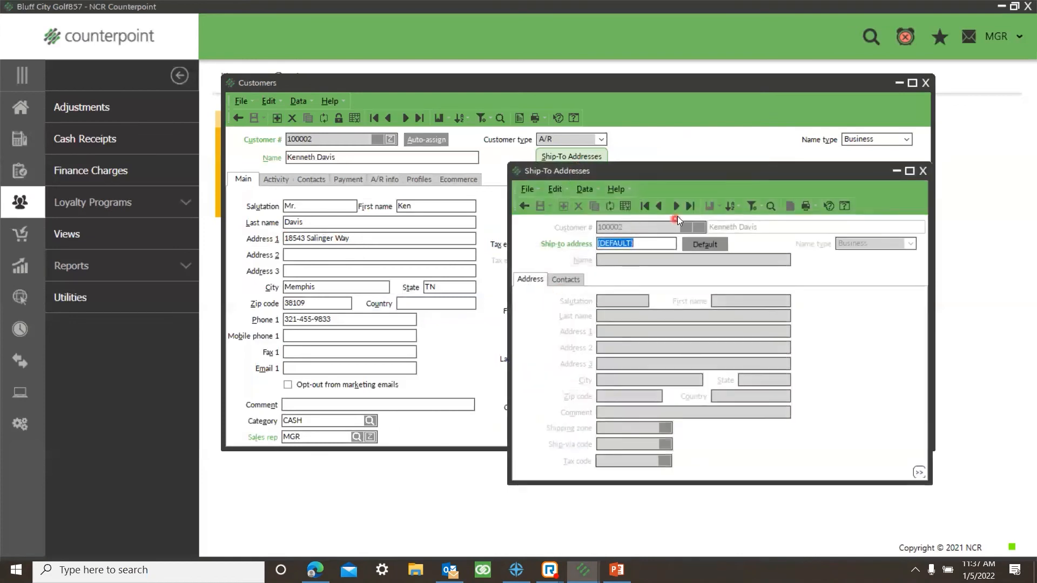
pyautogui.click(675, 207)
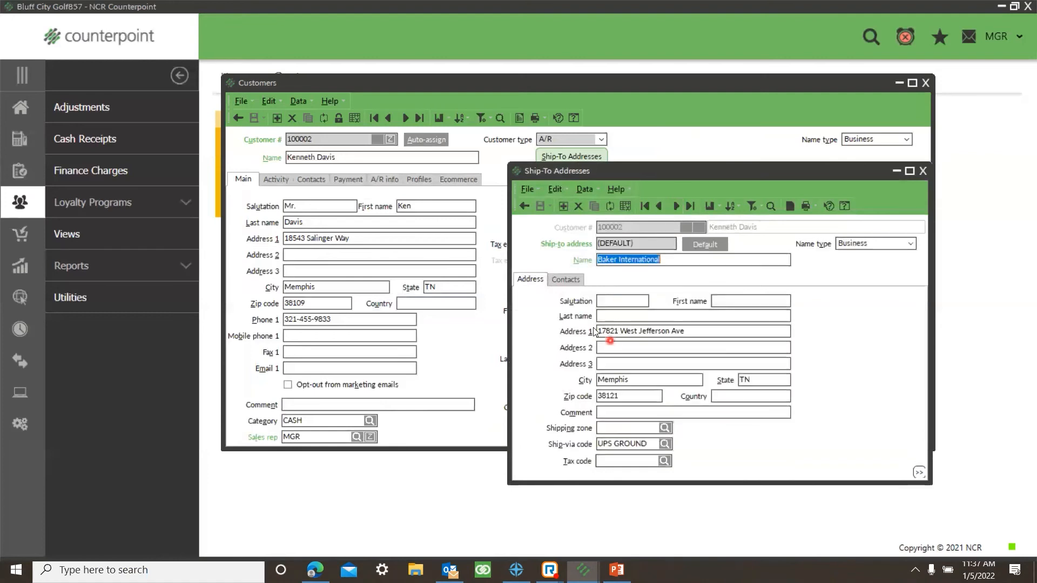
pyautogui.click(923, 172)
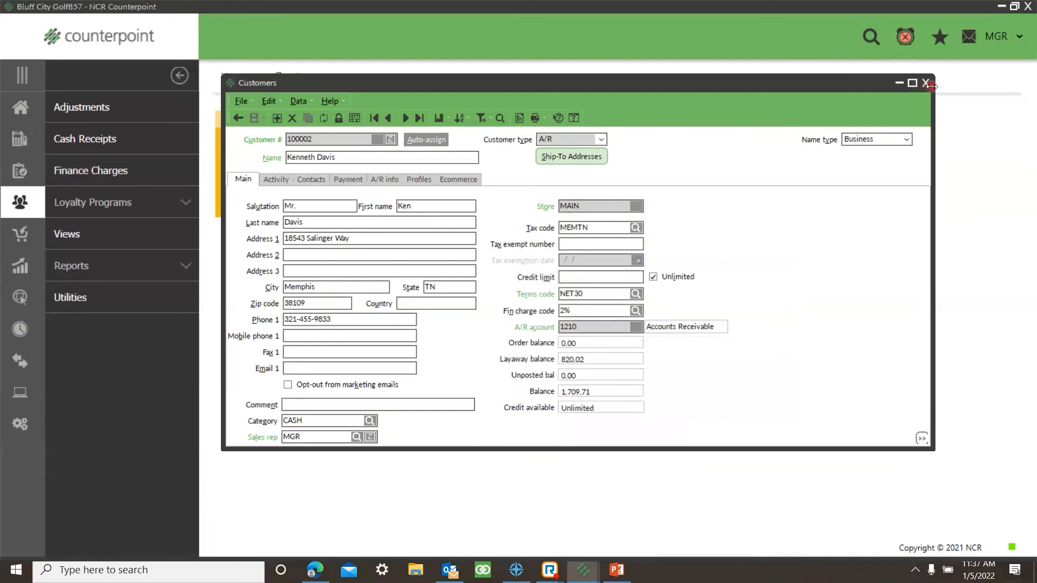
pyautogui.moveTo(932, 86); pyautogui.dragTo(931, 86)
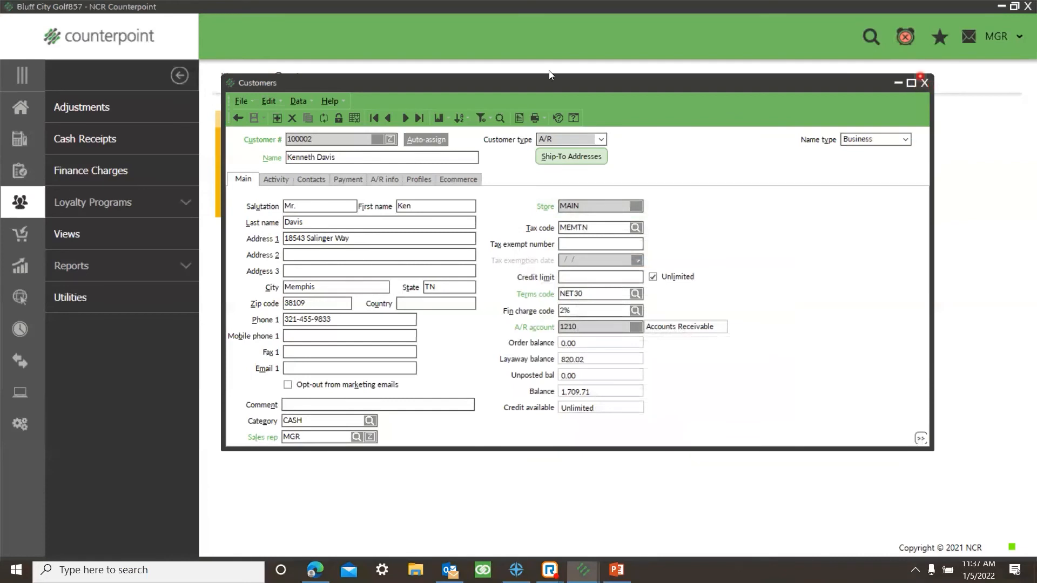
pyautogui.click(924, 82)
# Step: From the home page, open Touchscreen ticket entry and log in as MGR with the account password
pyautogui.click(19, 108)
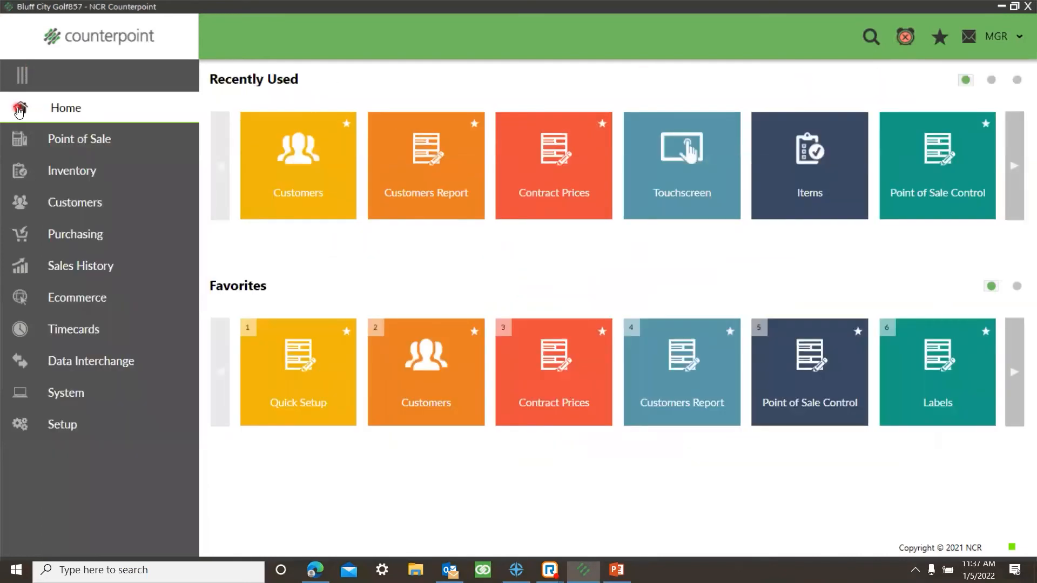
pyautogui.click(665, 206)
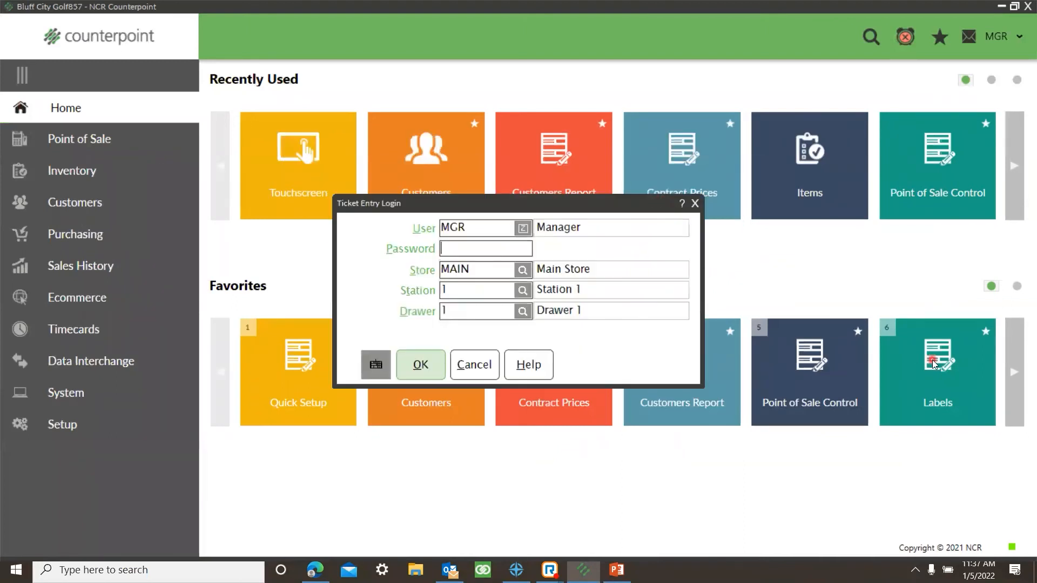
pyautogui.write('********')
pyautogui.press('Return')
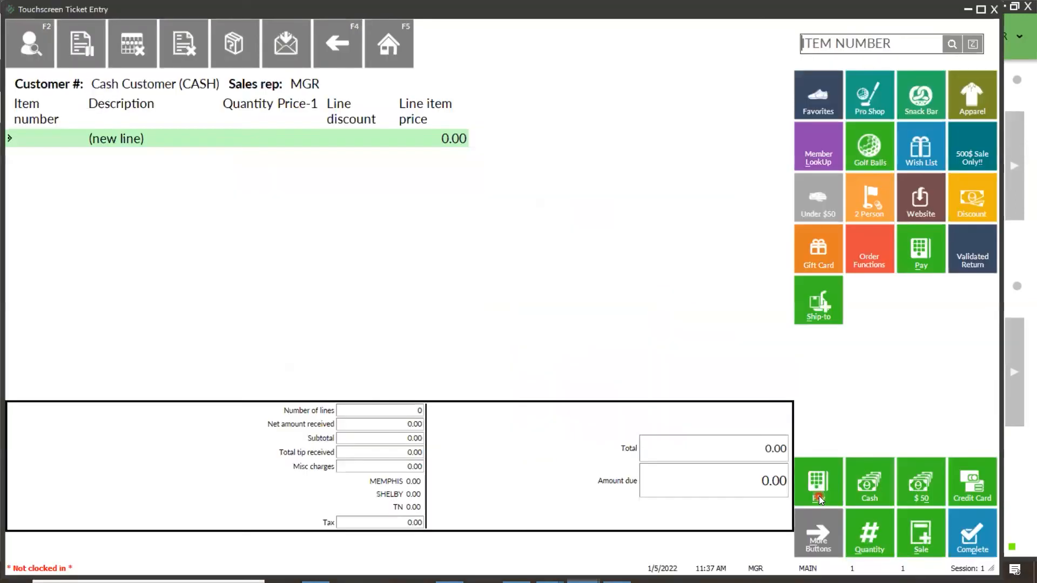
# Step: Look up the ticket's customer with the (Default) lookup, using the customer's short first name as keyword, and select the match
pyautogui.click(155, 84)
pyautogui.click(518, 284)
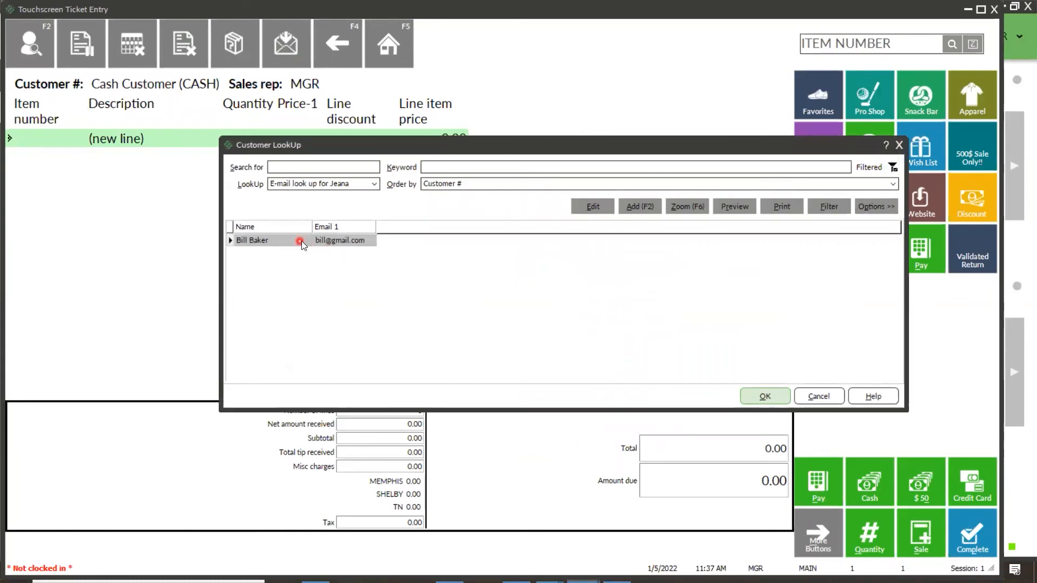
pyautogui.click(372, 183)
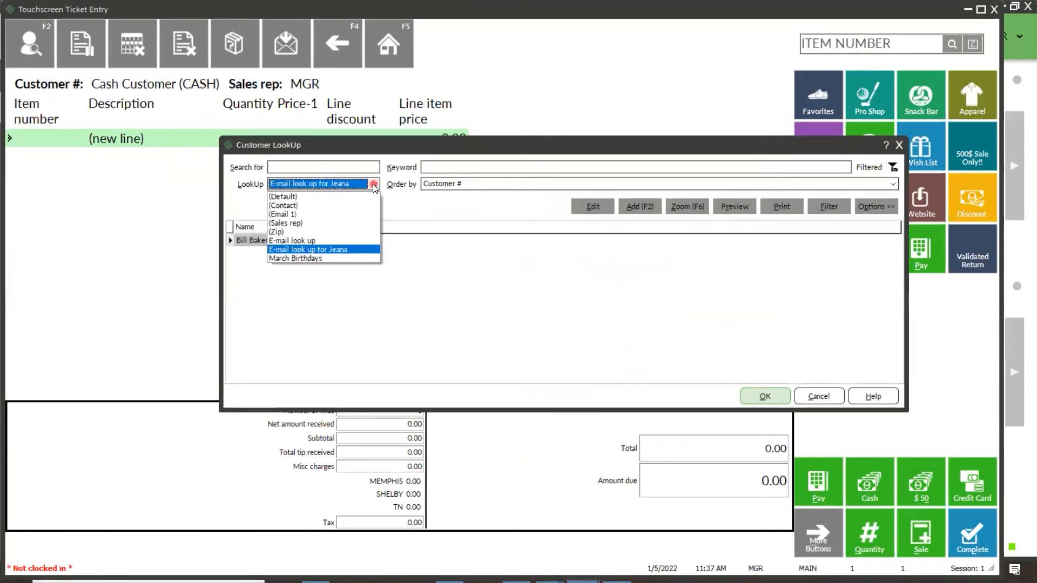
pyautogui.click(302, 197)
pyautogui.click(453, 168)
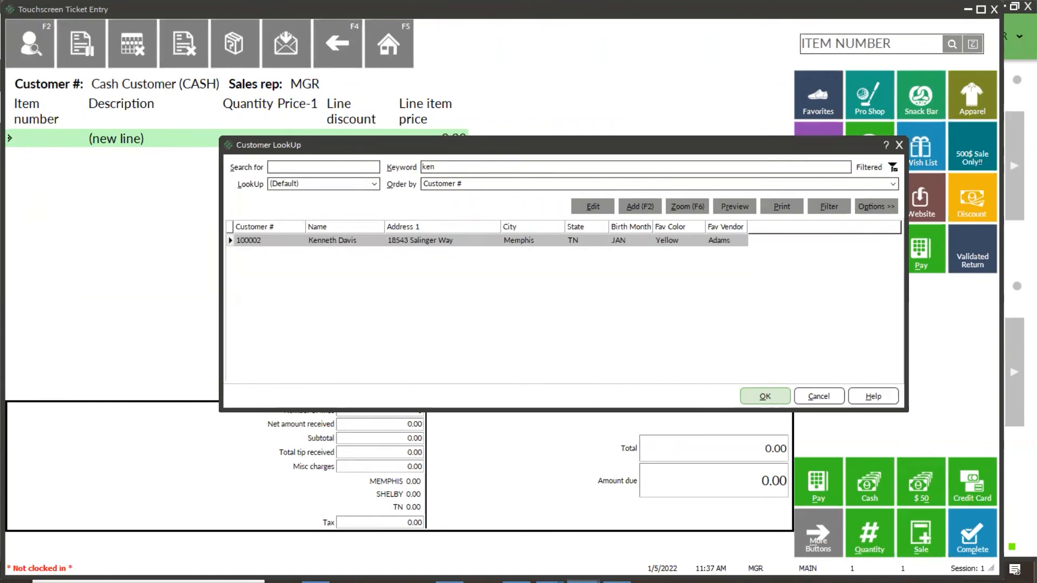
pyautogui.click(763, 398)
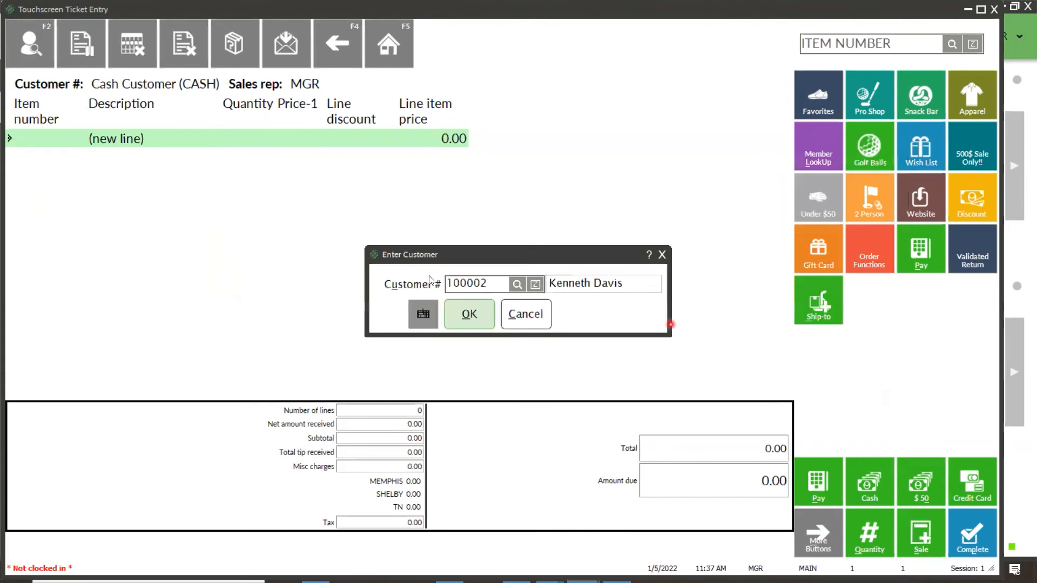
# Step: Assign the selected customer to the ticket, decline processing the open orders and layaways, and close the customer note
pyautogui.click(470, 314)
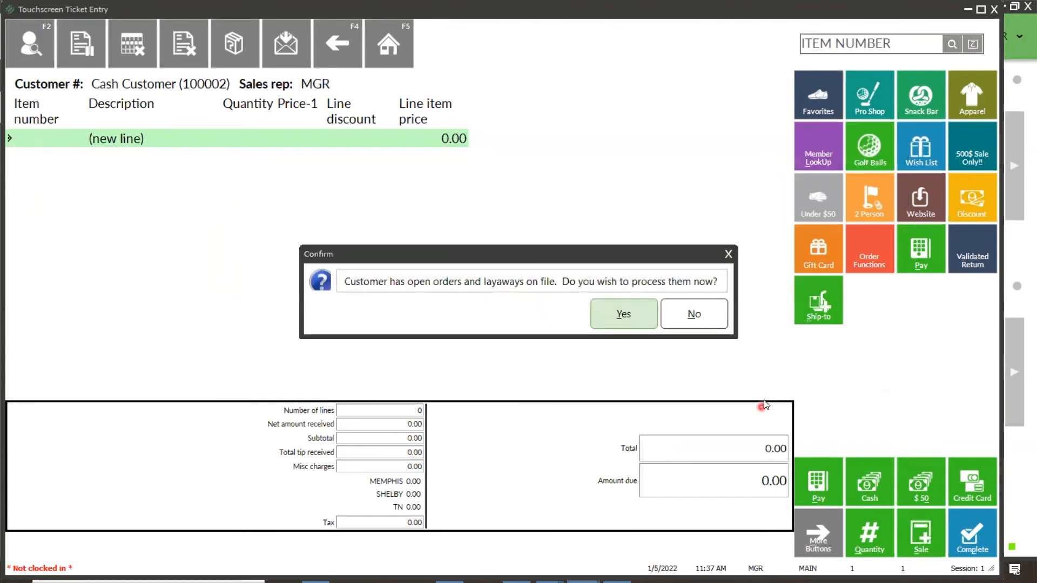
pyautogui.click(691, 316)
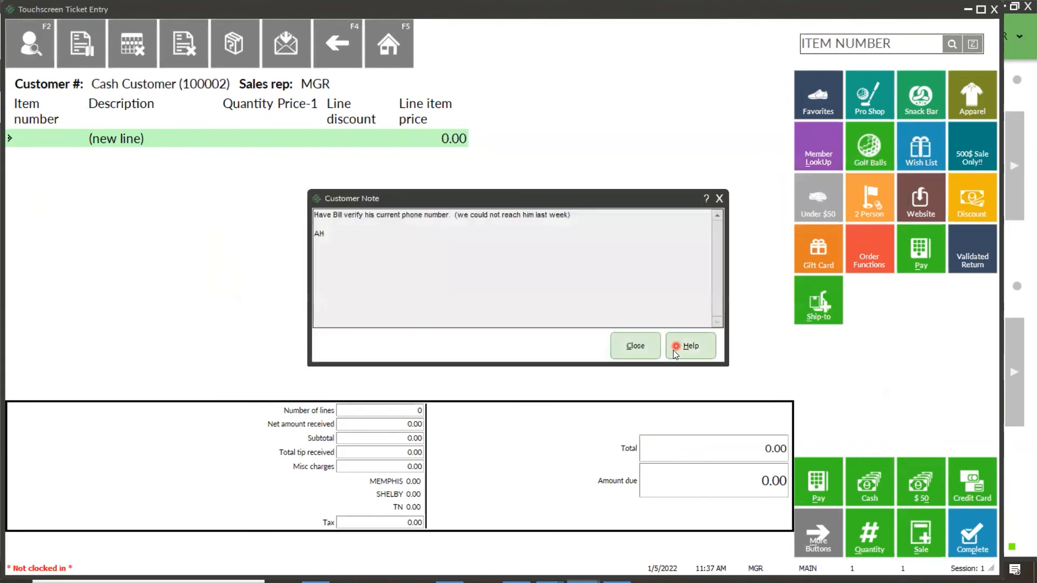
pyautogui.click(636, 348)
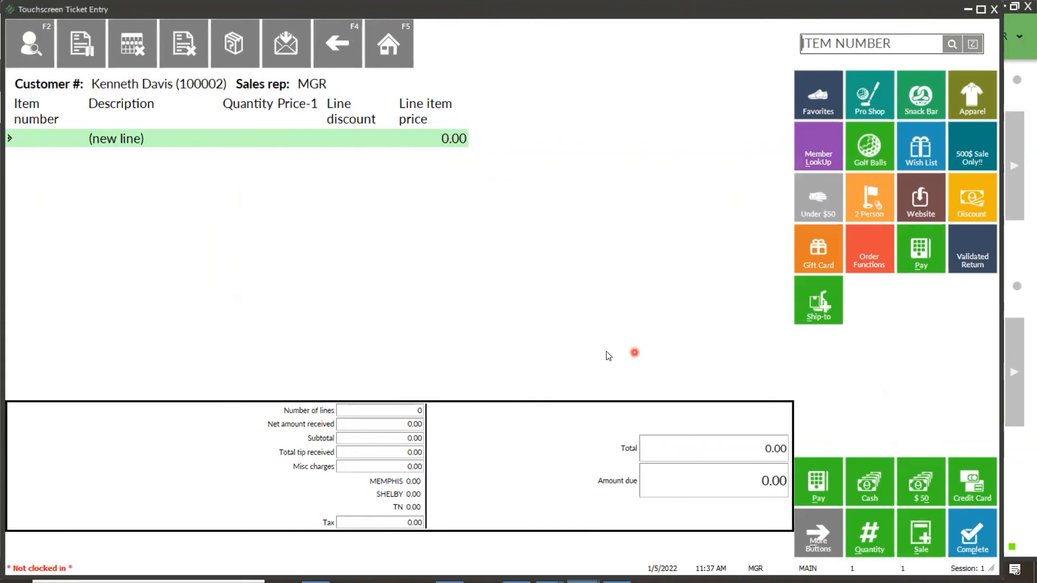
# Step: Open the ticket's ship-to address entry, copy the bill-to address over the existing ship-to information, and highlight the street address
pyautogui.click(820, 304)
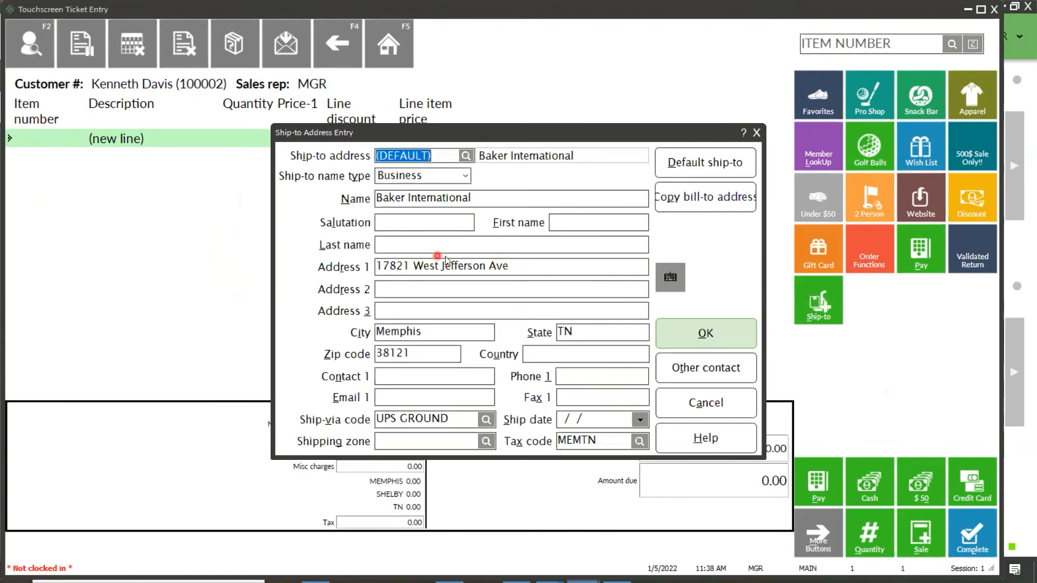
pyautogui.click(700, 201)
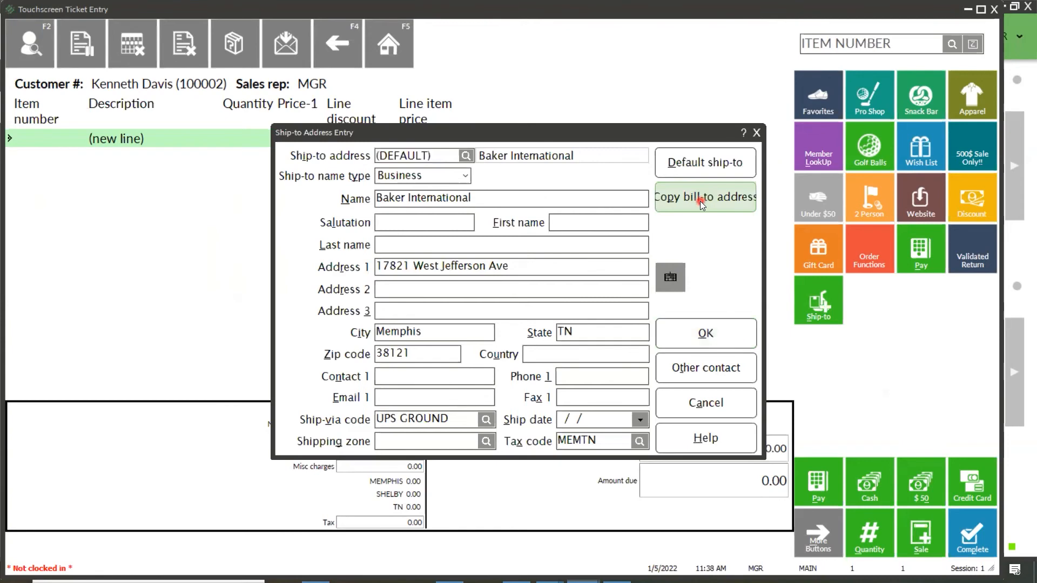
pyautogui.click(633, 326)
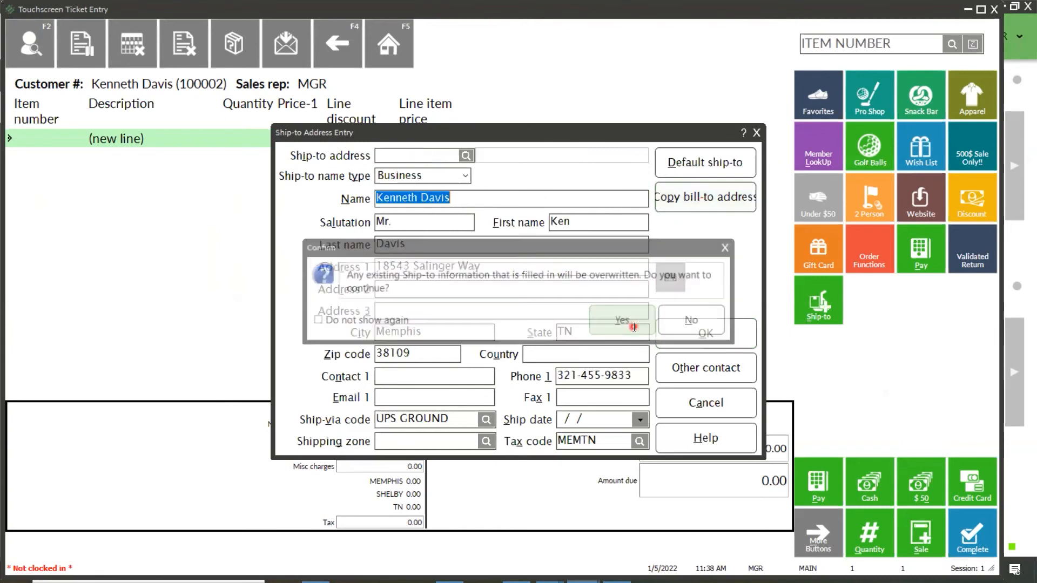
pyautogui.click(497, 268)
pyautogui.moveTo(498, 268); pyautogui.dragTo(277, 272)
pyautogui.click(511, 266)
pyautogui.moveTo(511, 266); pyautogui.dragTo(297, 272)
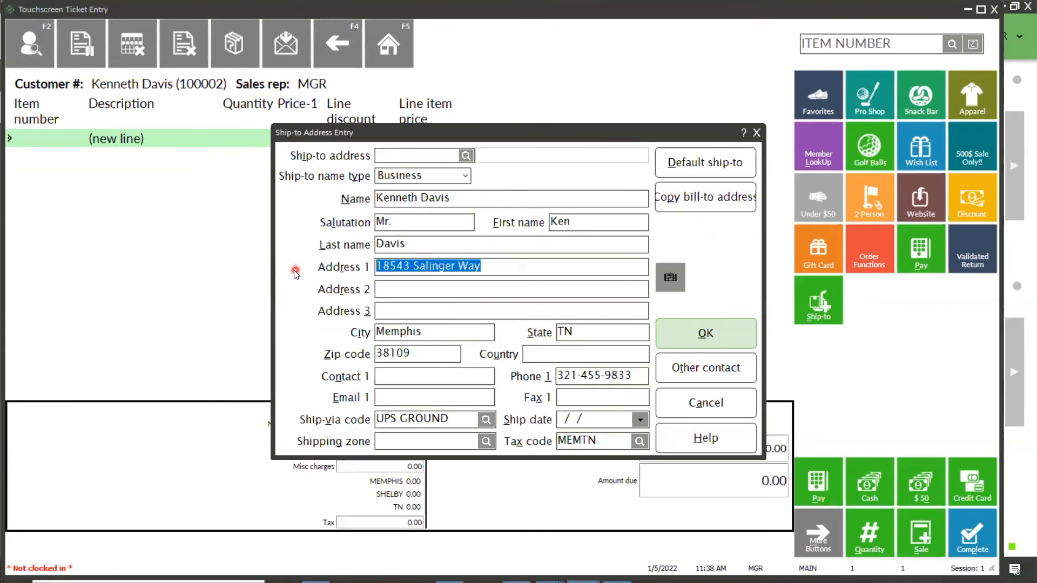
# Step: Load the customer's VACATION ship-to address over the existing ship-to information and close the ship-to entry without accepting it
pyautogui.click(466, 156)
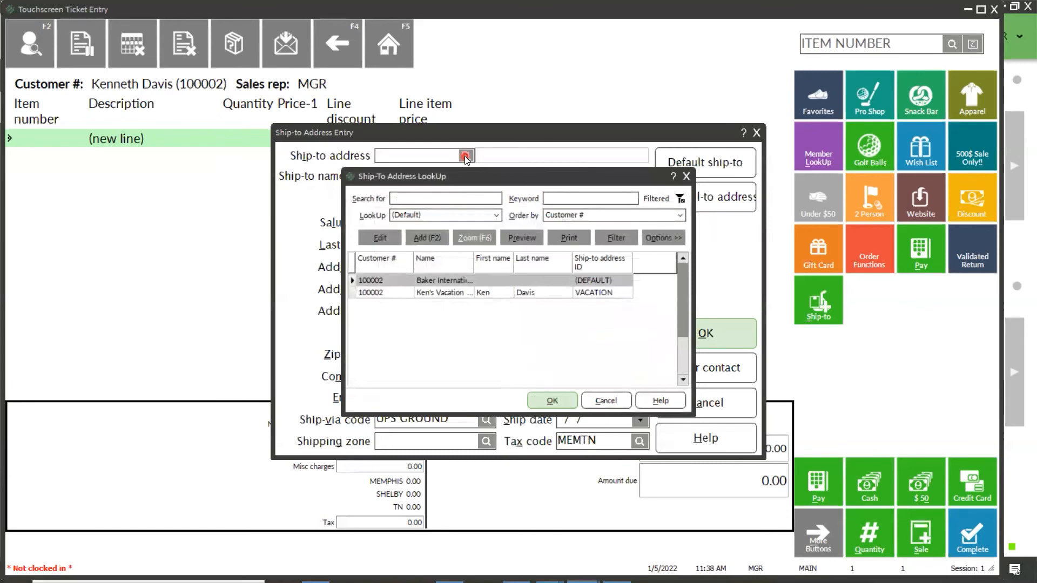
pyautogui.click(435, 295)
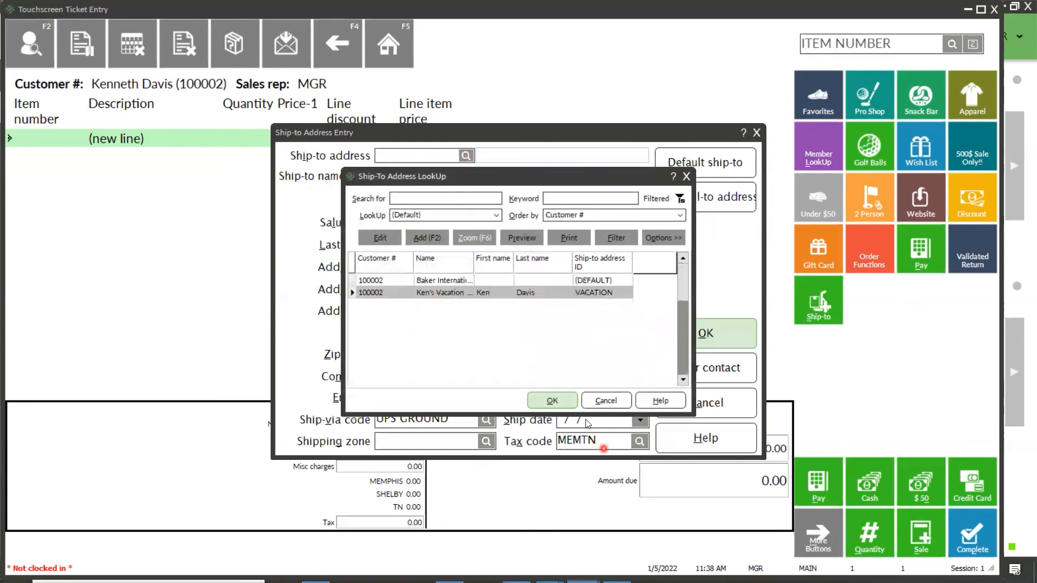
pyautogui.click(552, 400)
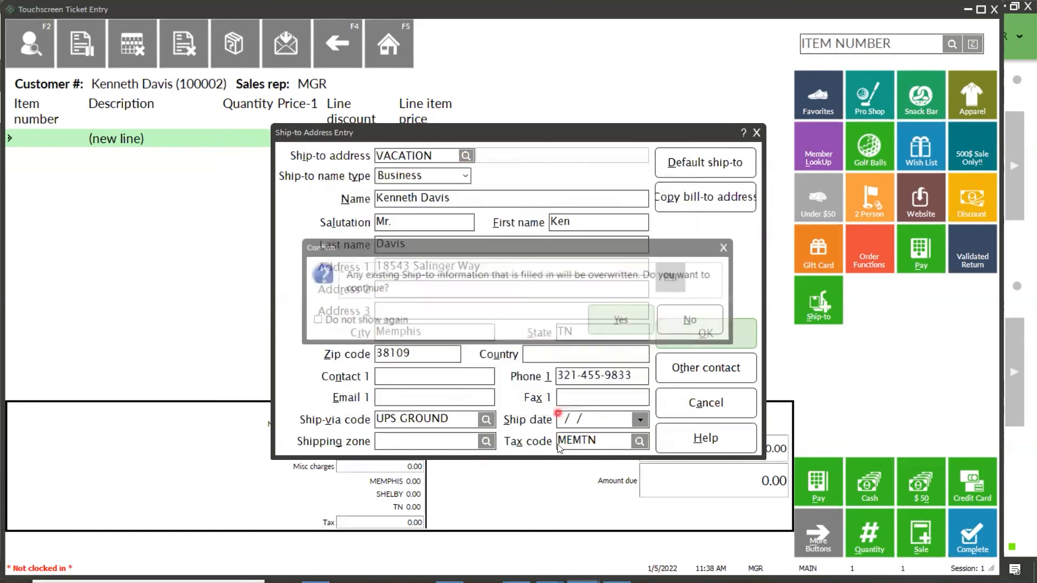
pyautogui.click(624, 320)
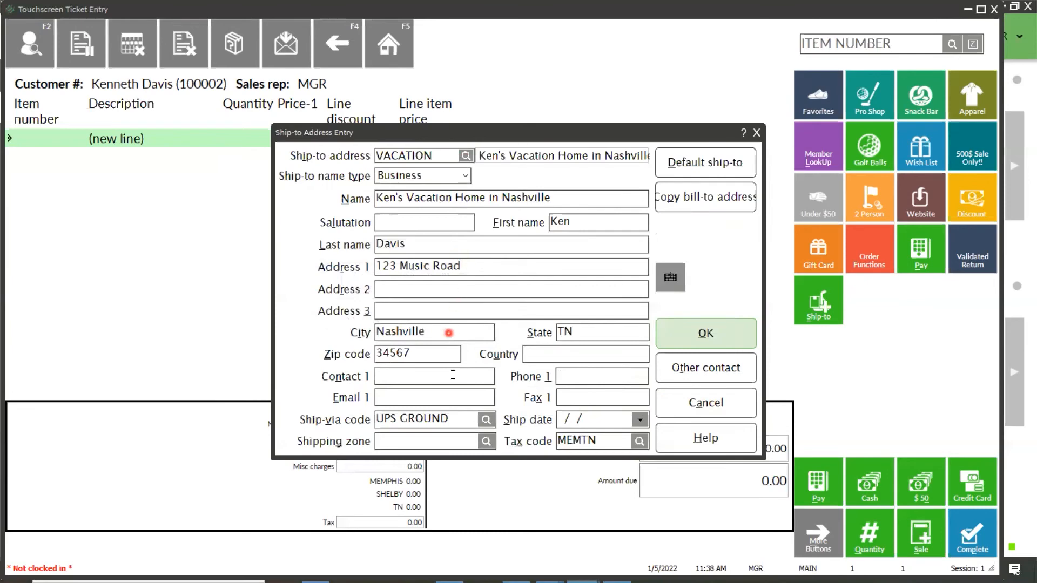
pyautogui.click(756, 132)
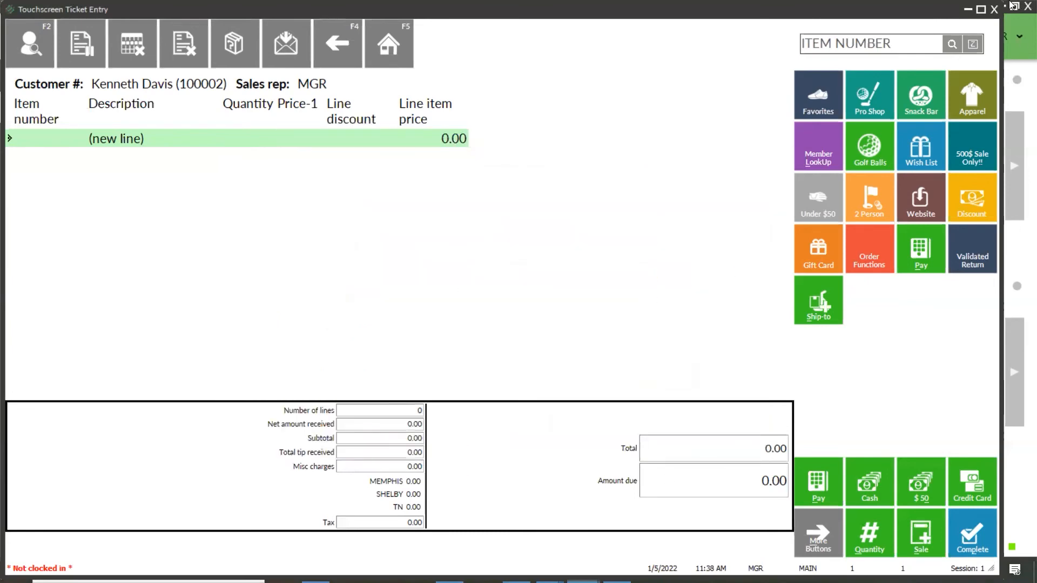
# Step: Minimize ticket entry, and in the System area's Labels form choose the ADRS-CSALE label job
pyautogui.click(967, 9)
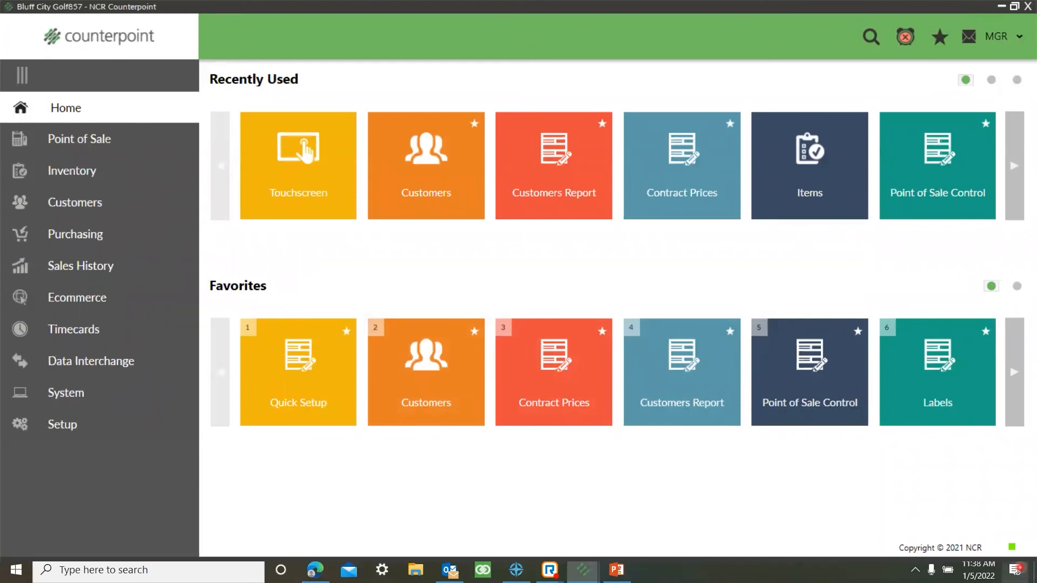
pyautogui.click(102, 393)
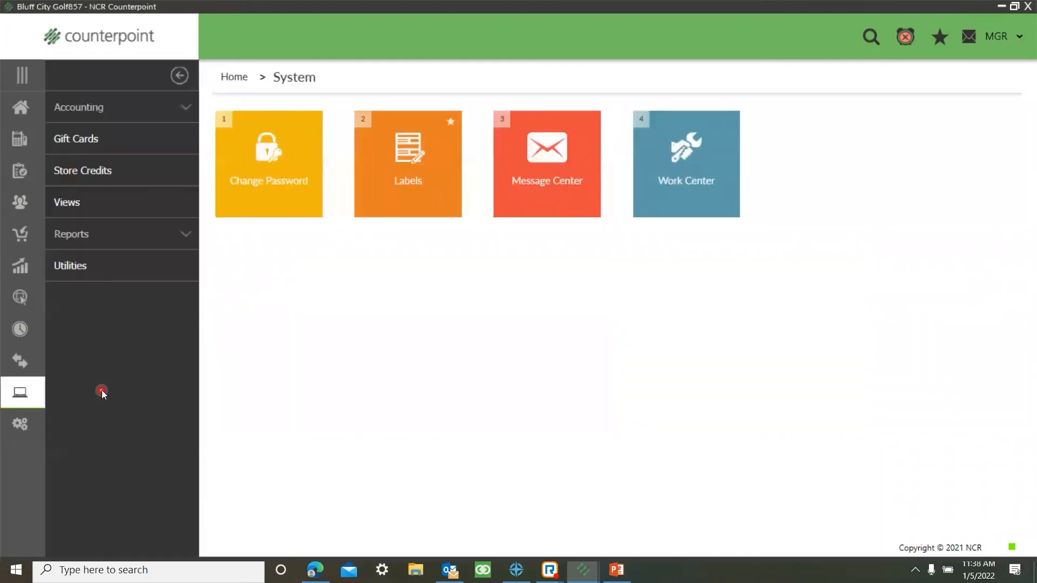
pyautogui.click(411, 209)
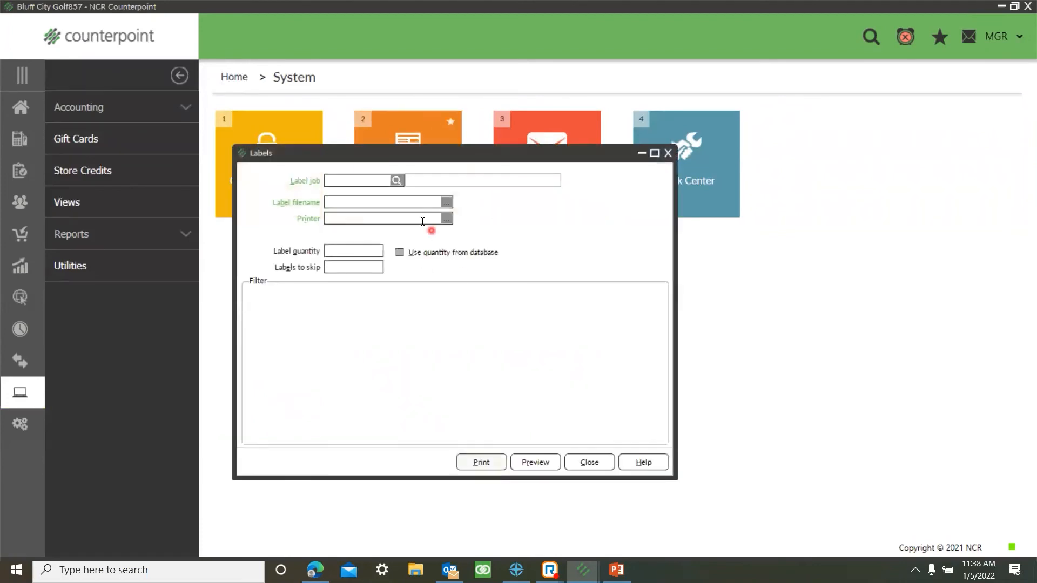
pyautogui.click(397, 180)
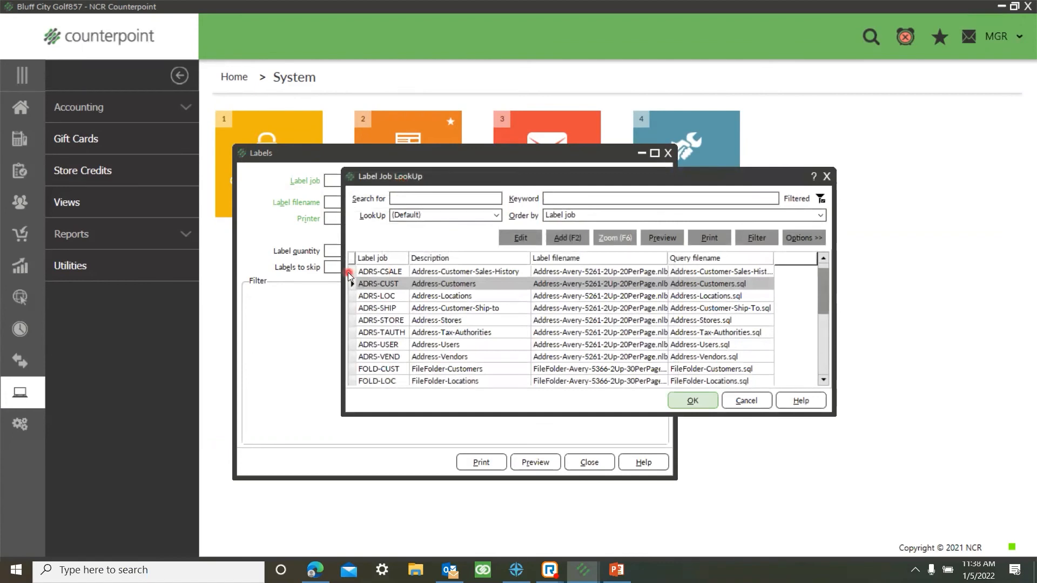
pyautogui.click(351, 271)
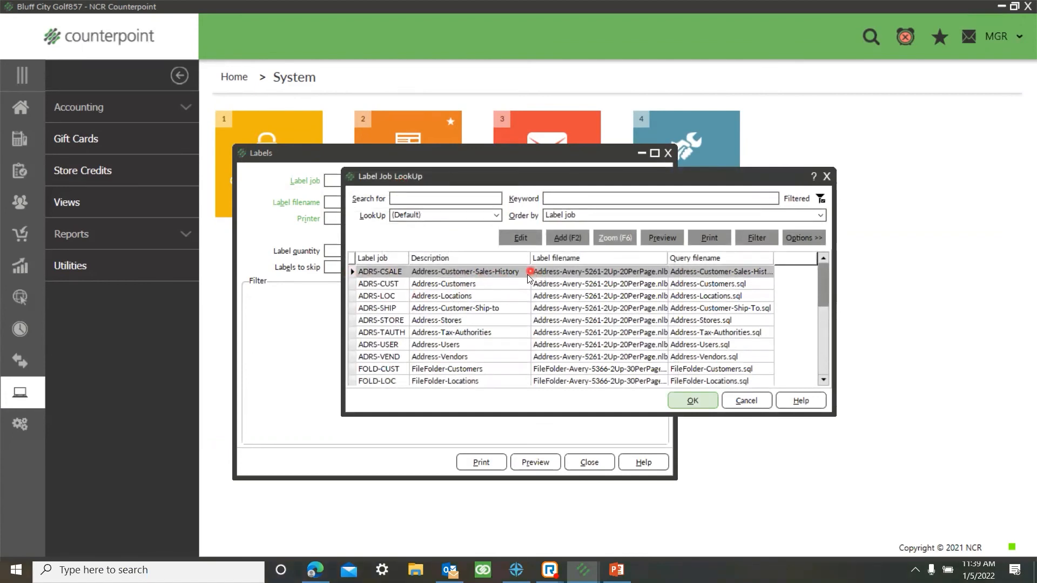
pyautogui.click(682, 402)
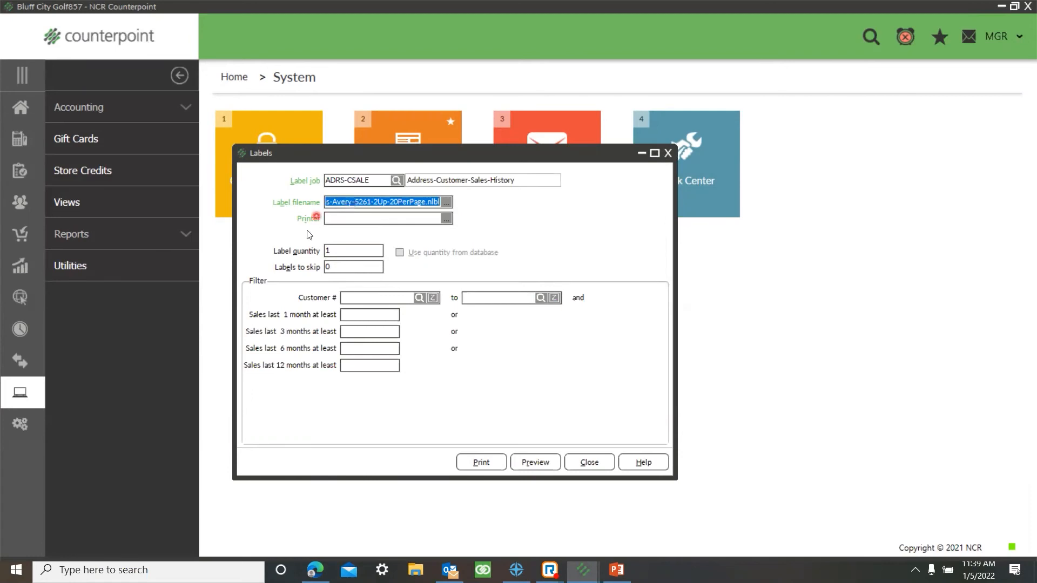
# Step: Filter for customers with sales in the last 12 months of at least 100 and page through the label preview
pyautogui.click(357, 366)
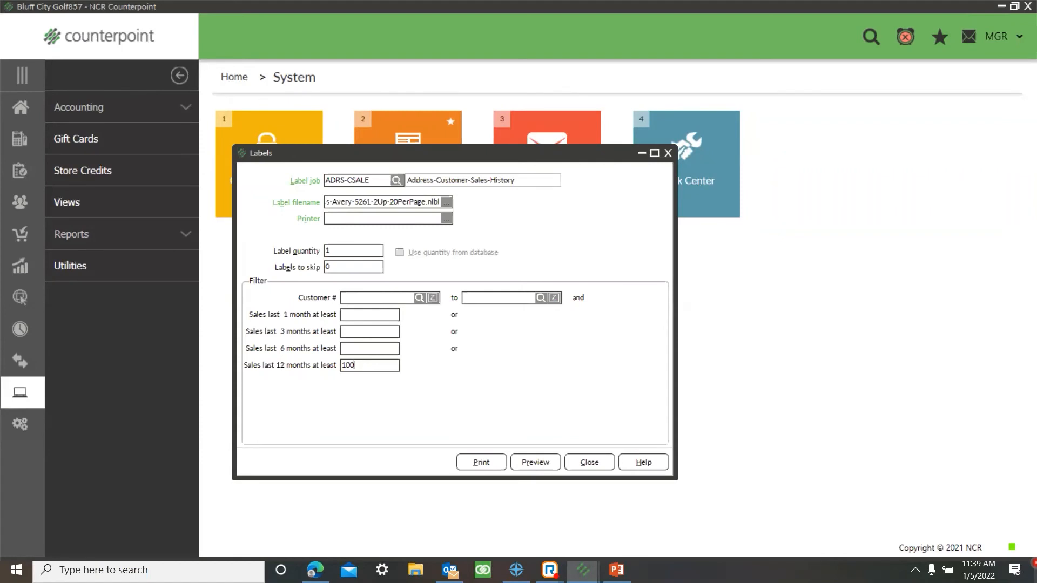
pyautogui.click(530, 465)
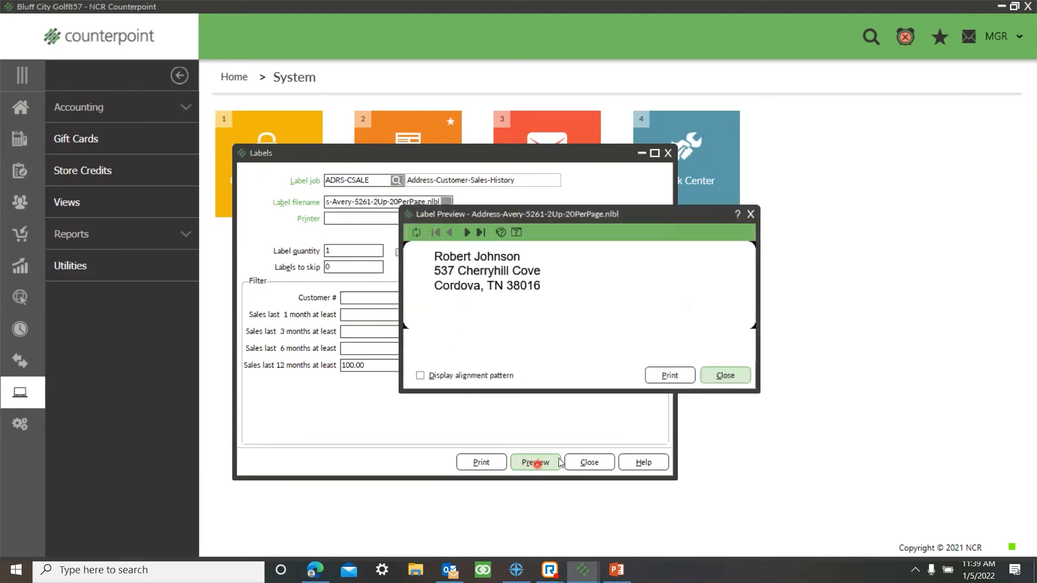
pyautogui.click(466, 232)
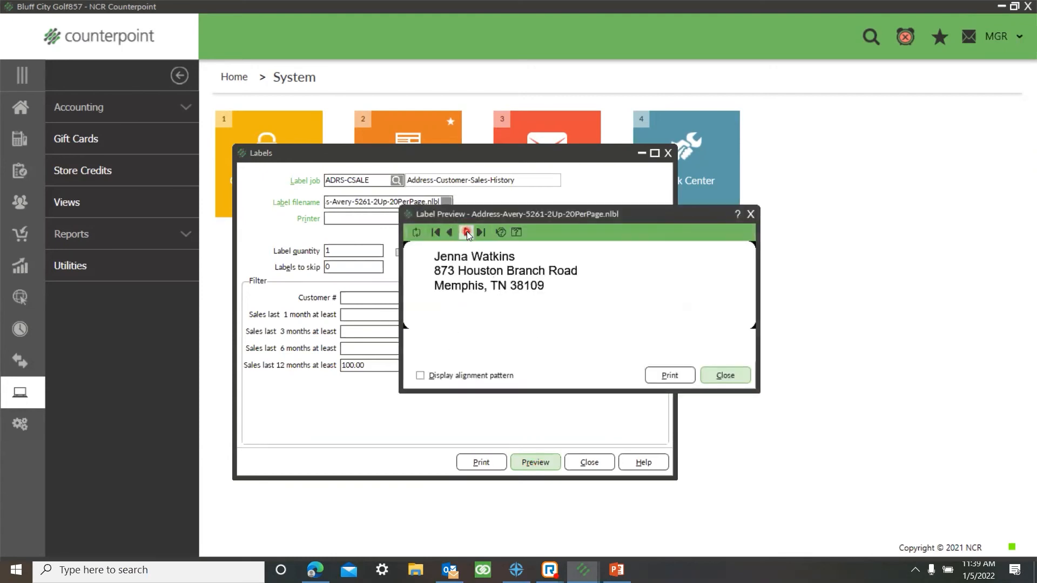
pyautogui.click(466, 232)
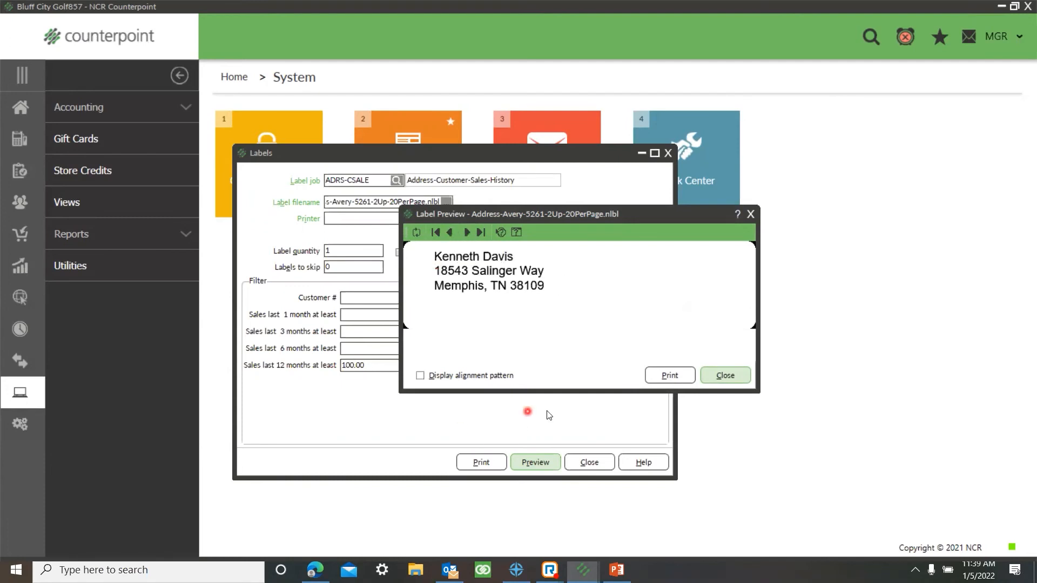
pyautogui.click(725, 376)
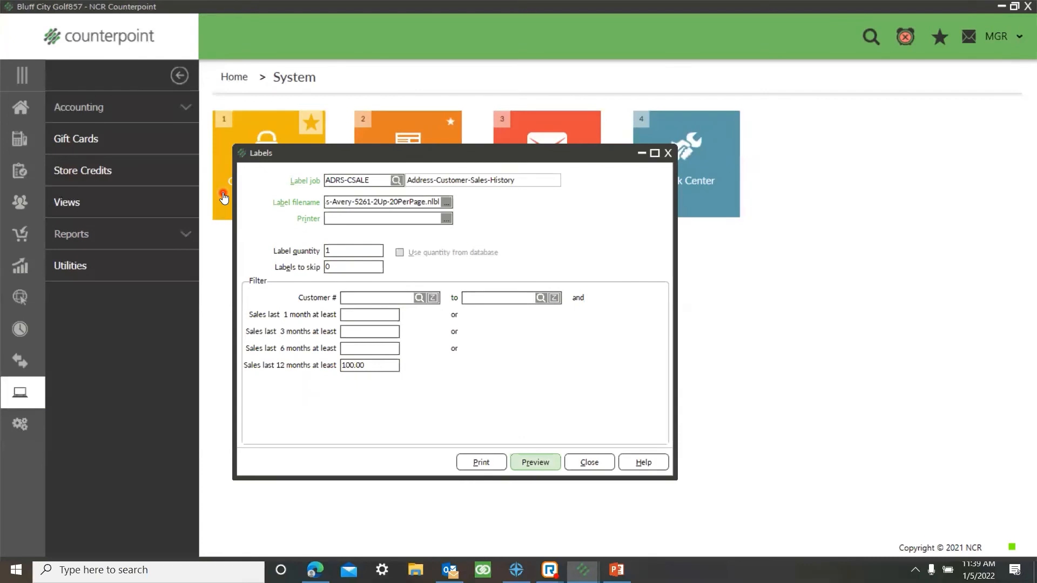
# Step: Set the labels to skip to 6 and clear the ADRS-CSALE job from the Labels form
pyautogui.click(329, 267)
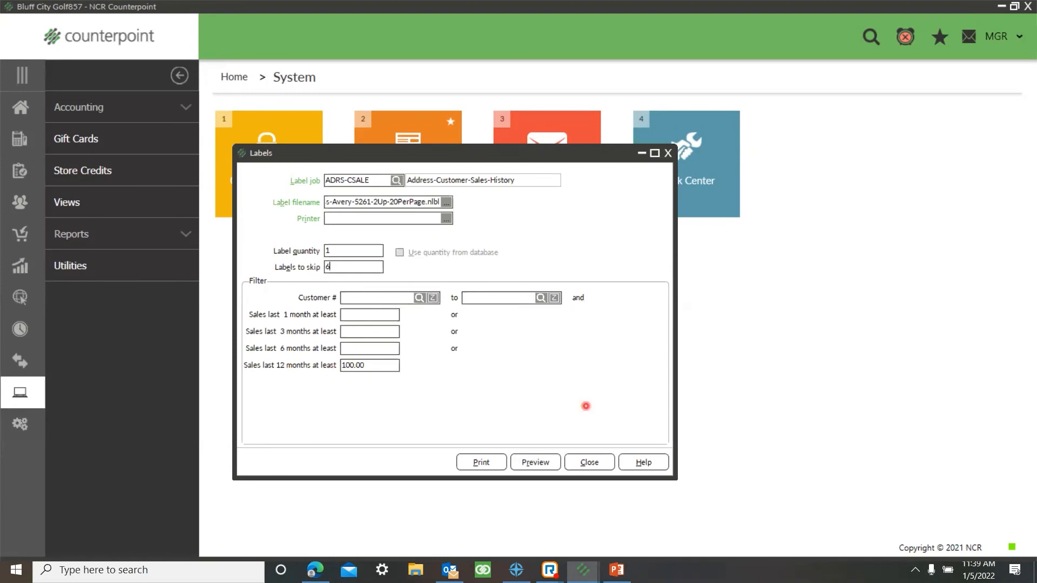
pyautogui.click(588, 463)
pyautogui.click(387, 219)
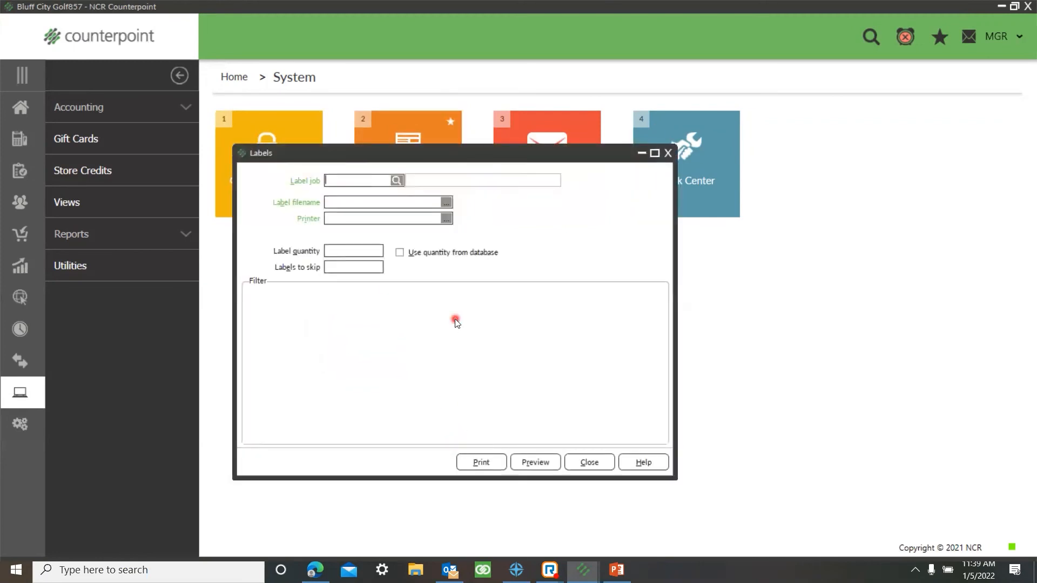
# Step: Choose the ADRS-CUST label job and switch its filter to the customizable condition view
pyautogui.click(398, 180)
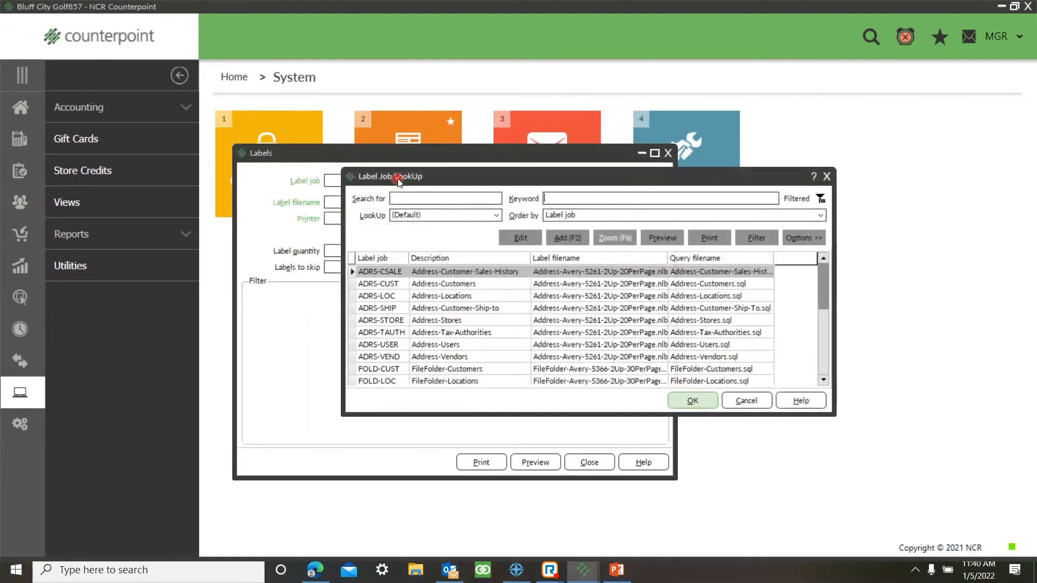
pyautogui.click(405, 285)
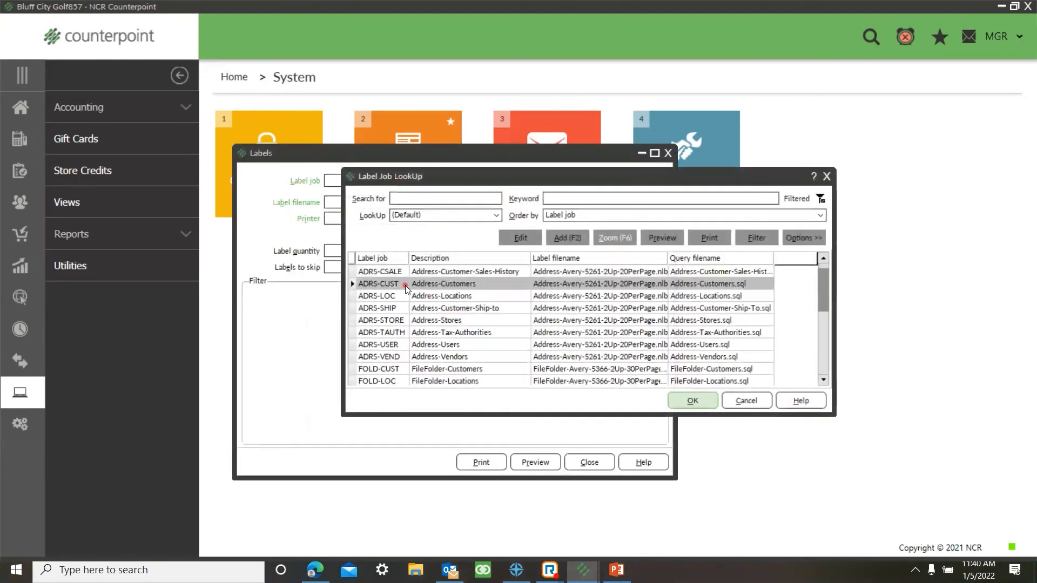
pyautogui.click(699, 403)
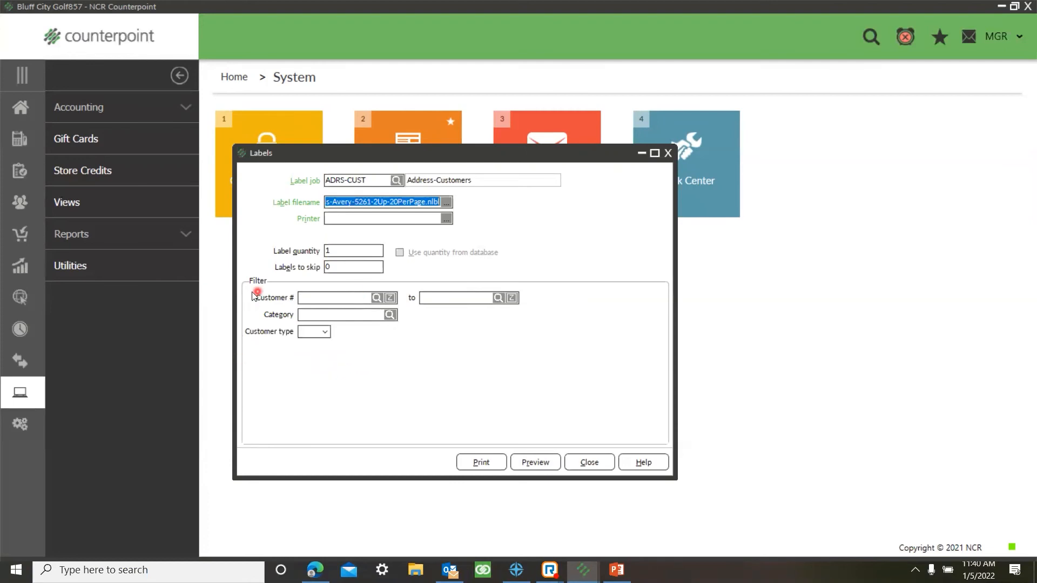
pyautogui.rightClick(416, 365)
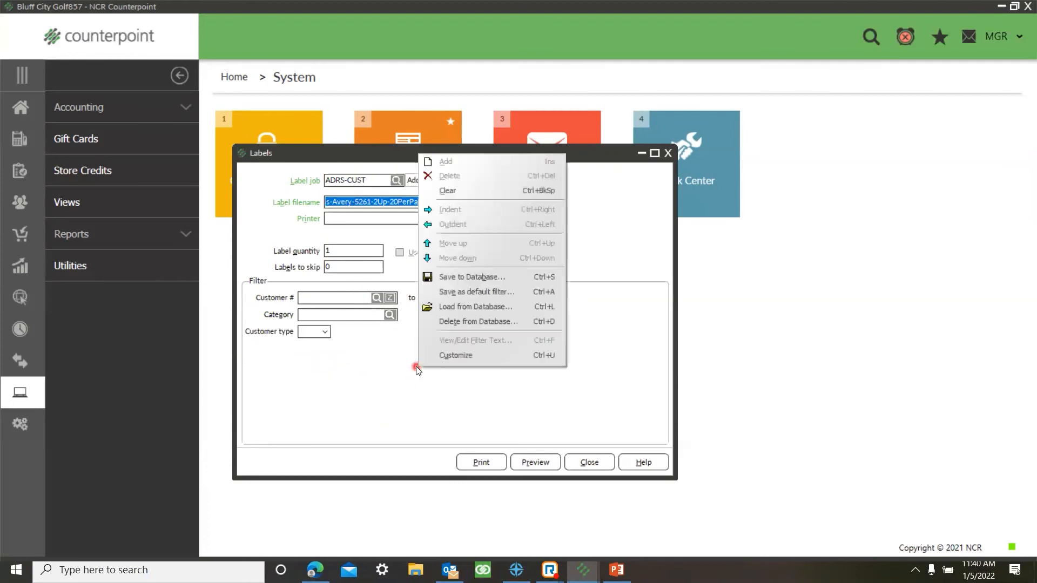
pyautogui.click(465, 355)
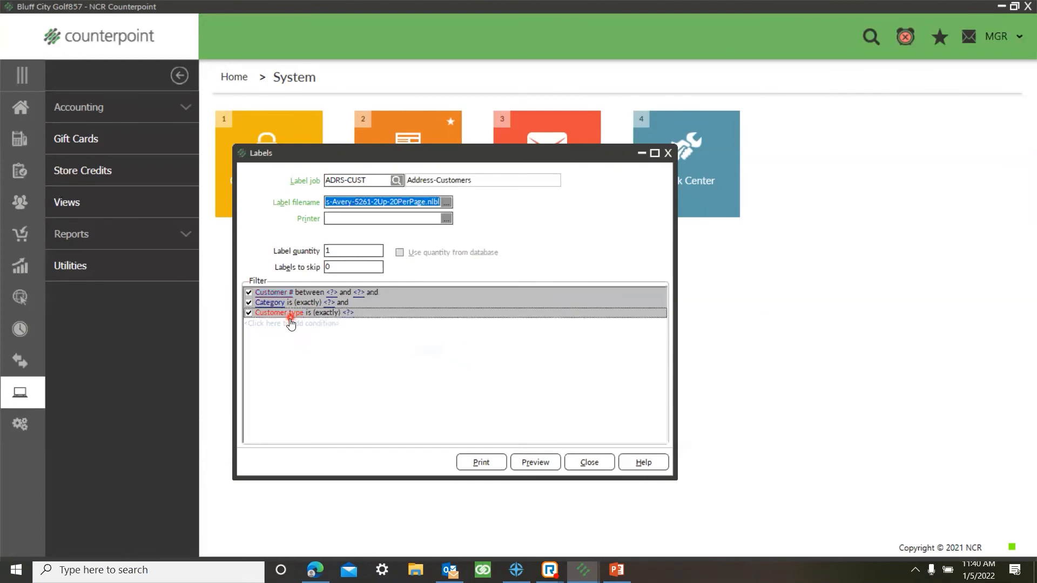
# Step: Replace the Customer type condition in the label filter with Birth Month
pyautogui.click(290, 320)
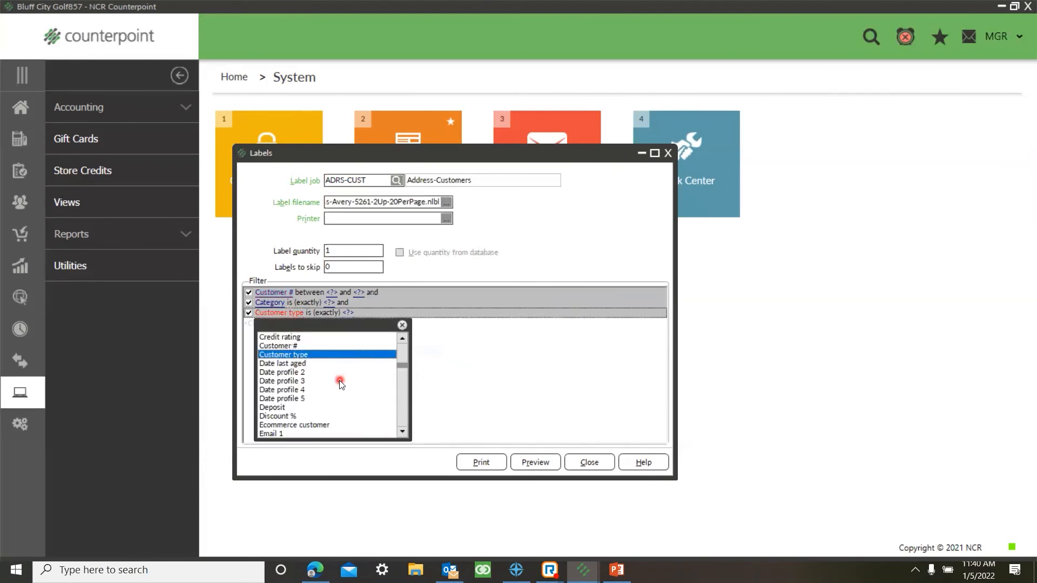
pyautogui.scroll(8, 339, 384)
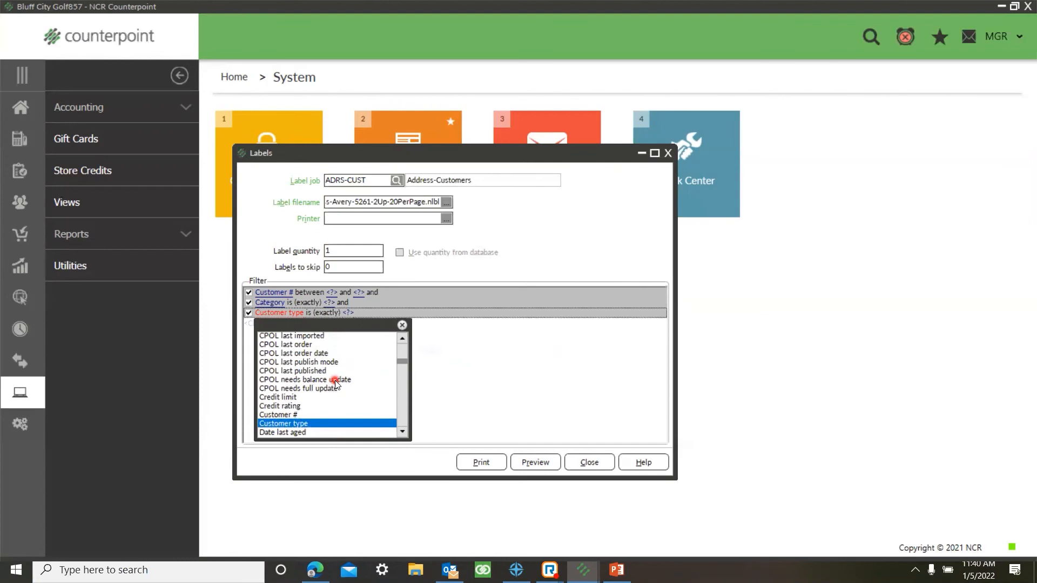
pyautogui.scroll(5, 342, 389)
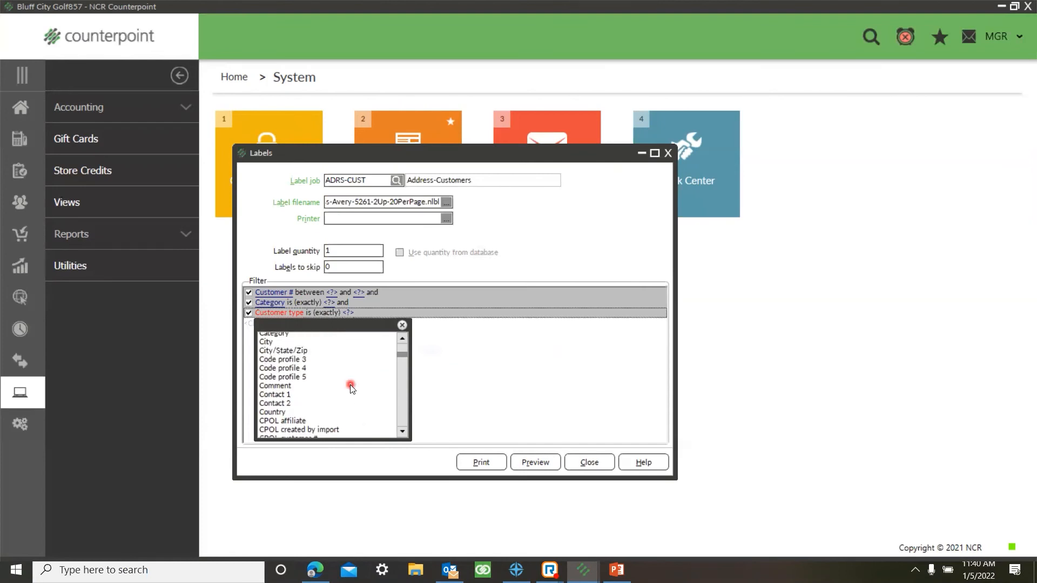
pyautogui.click(303, 375)
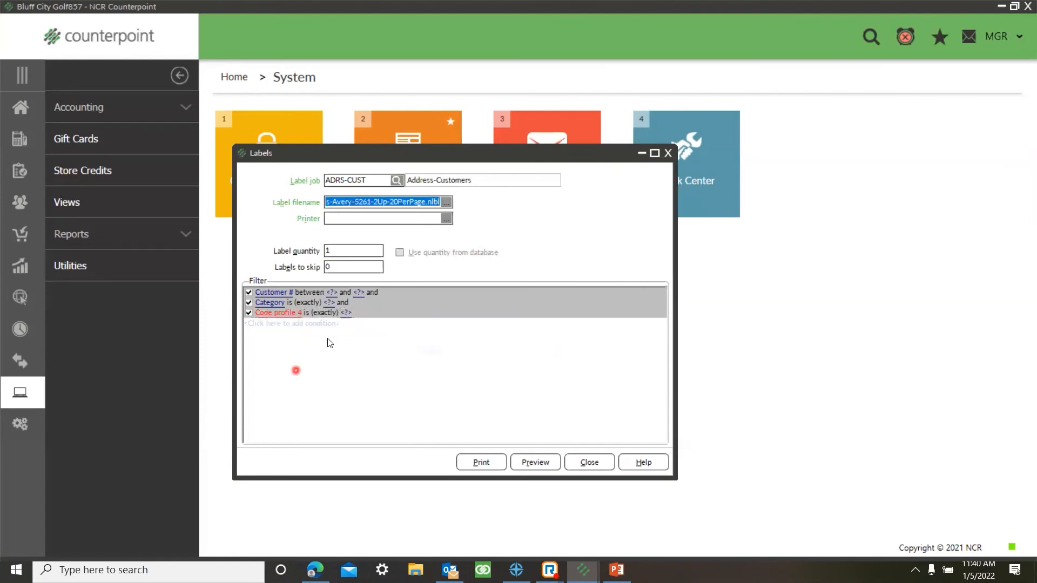
pyautogui.click(278, 318)
pyautogui.scroll(2, 273, 367)
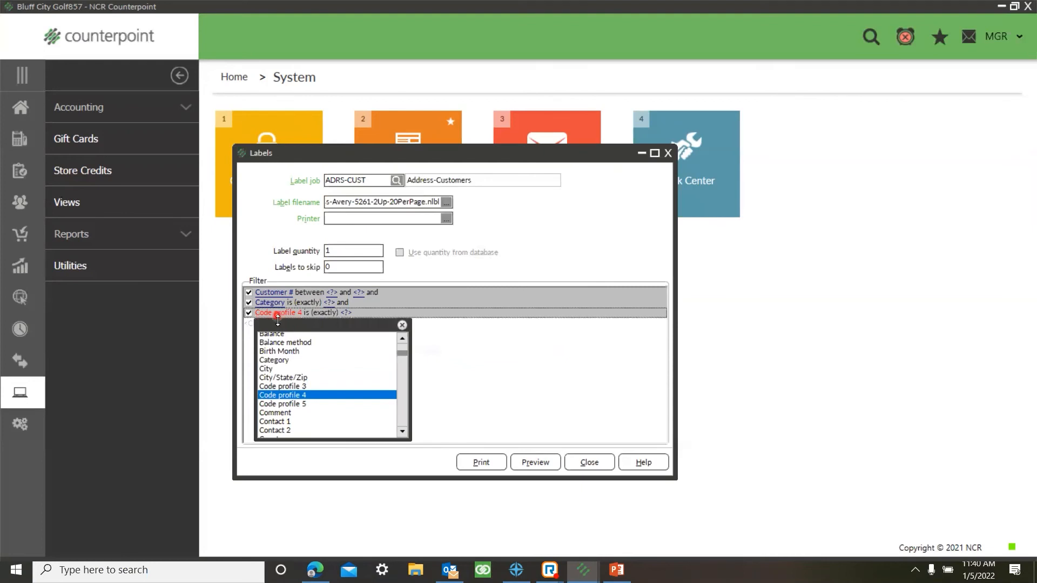
pyautogui.click(271, 355)
# Step: Return the label filter to its simplified view and set Birth Month to MAR
pyautogui.rightClick(403, 352)
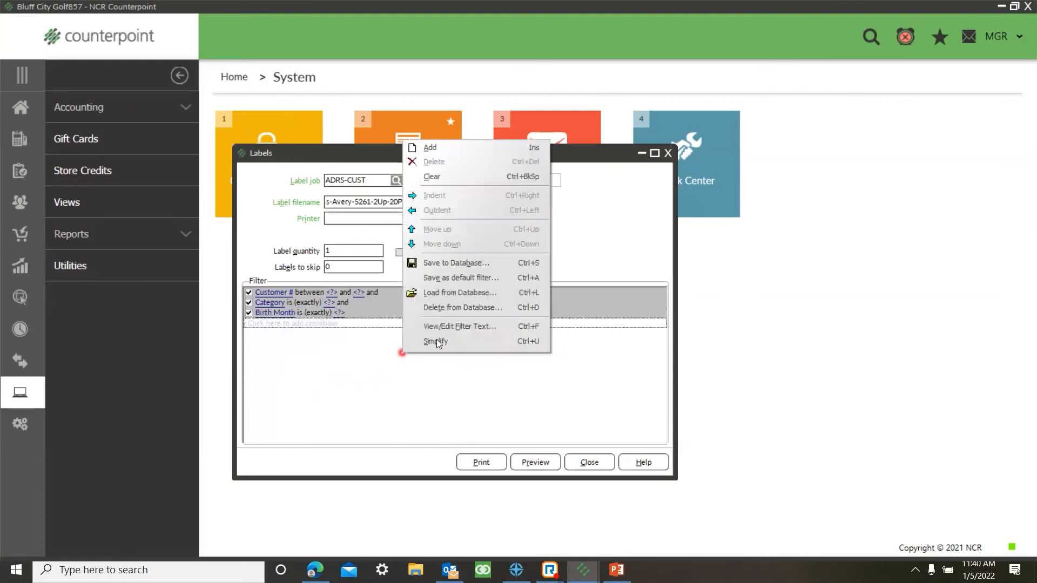
pyautogui.click(432, 342)
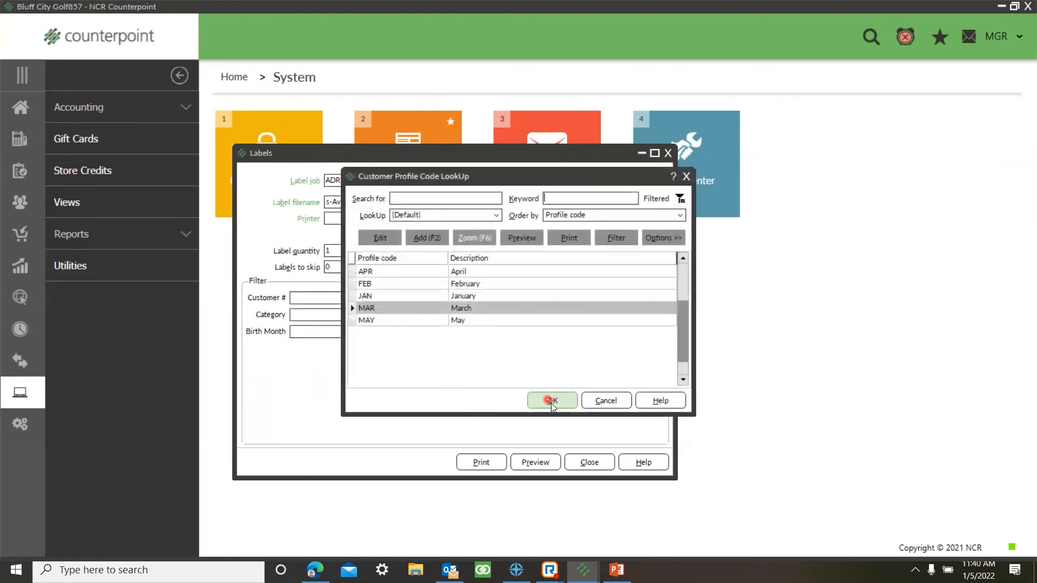
pyautogui.click(551, 401)
# Step: Preview the address labels for the birth-month filter, page through several labels, and close the preview
pyautogui.click(538, 463)
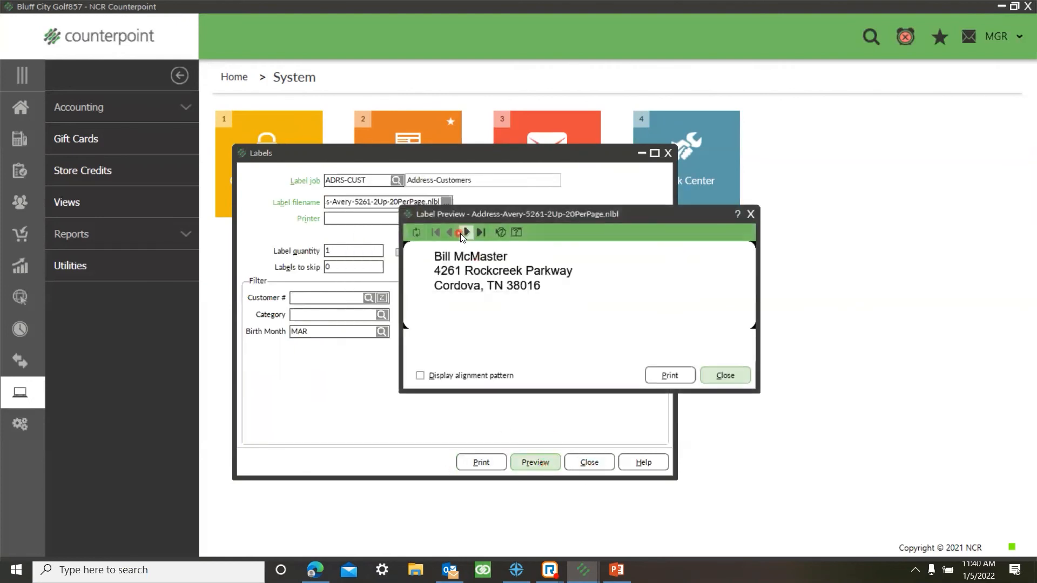
pyautogui.click(464, 233)
pyautogui.click(464, 233)
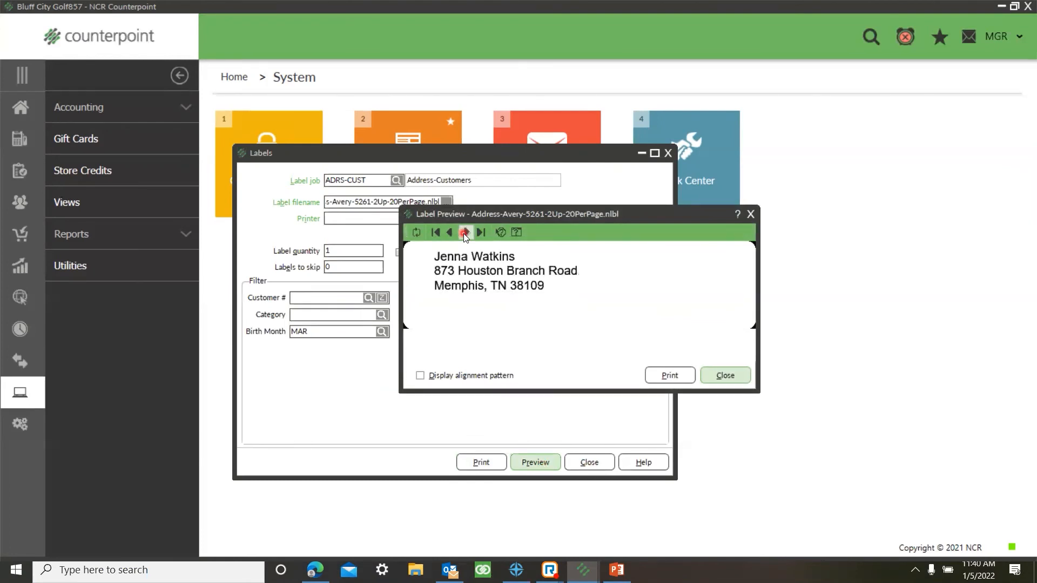
pyautogui.click(465, 233)
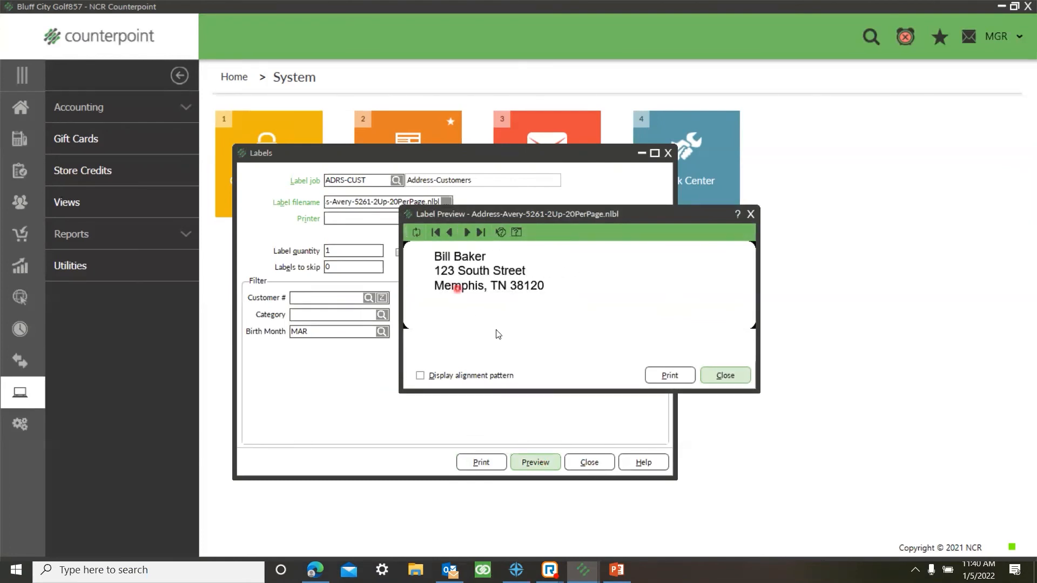
pyautogui.click(750, 214)
# Step: Close the Labels form and return to the home page
pyautogui.click(668, 153)
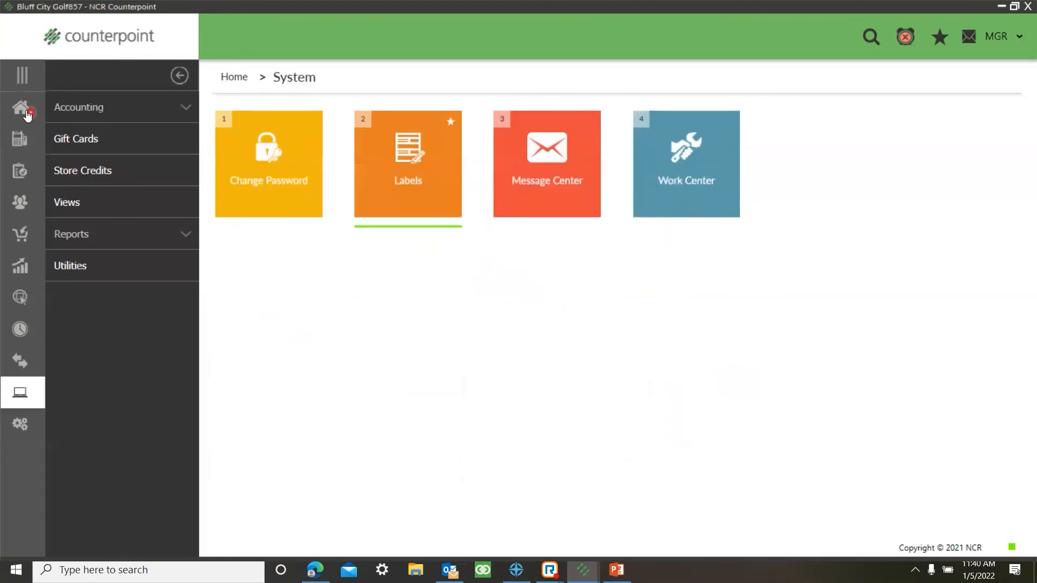
pyautogui.click(21, 107)
pyautogui.click(9, 431)
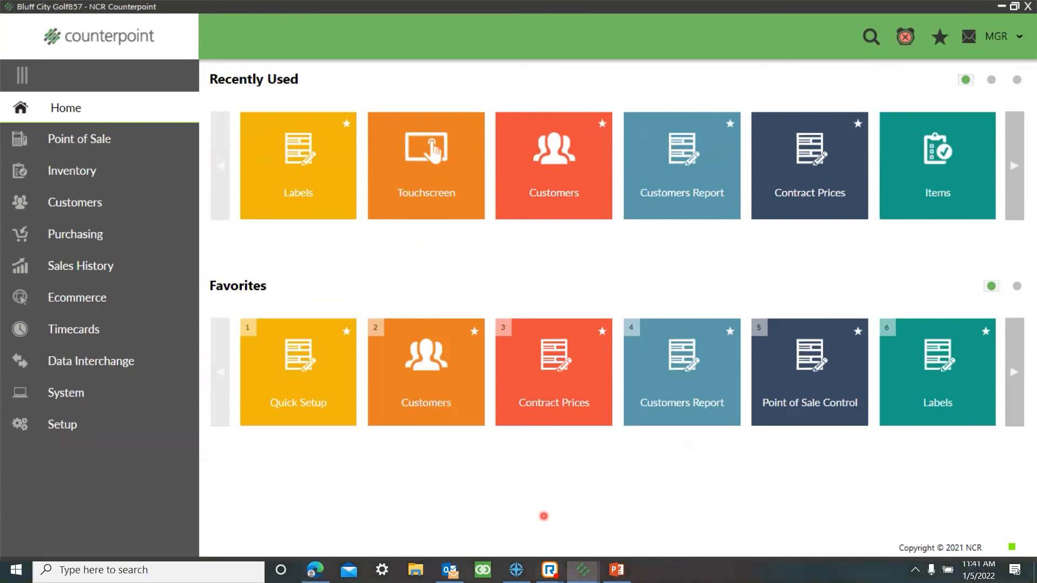
# Step: Switch to PowerPoint and start the Customer Relationship Management slide show from the current Key Takeaways slide
pyautogui.moveTo(583, 570)
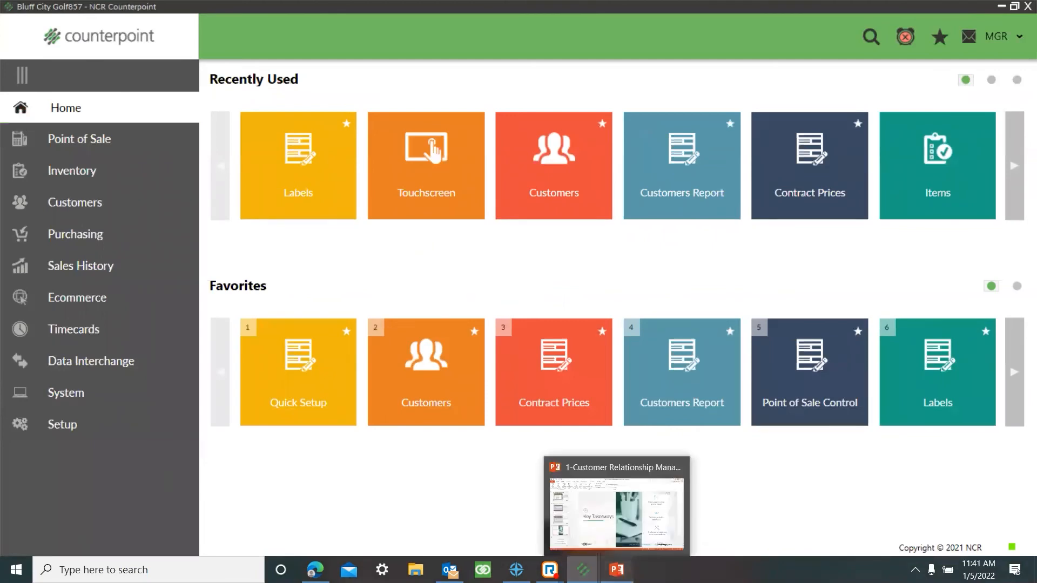
pyautogui.click(616, 570)
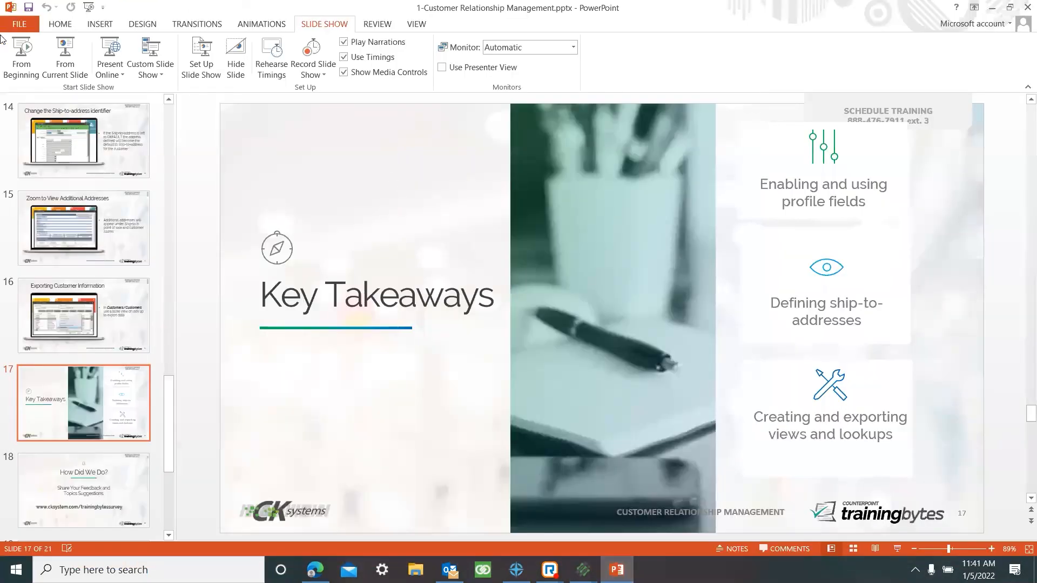
pyautogui.click(65, 54)
pyautogui.click(45, 488)
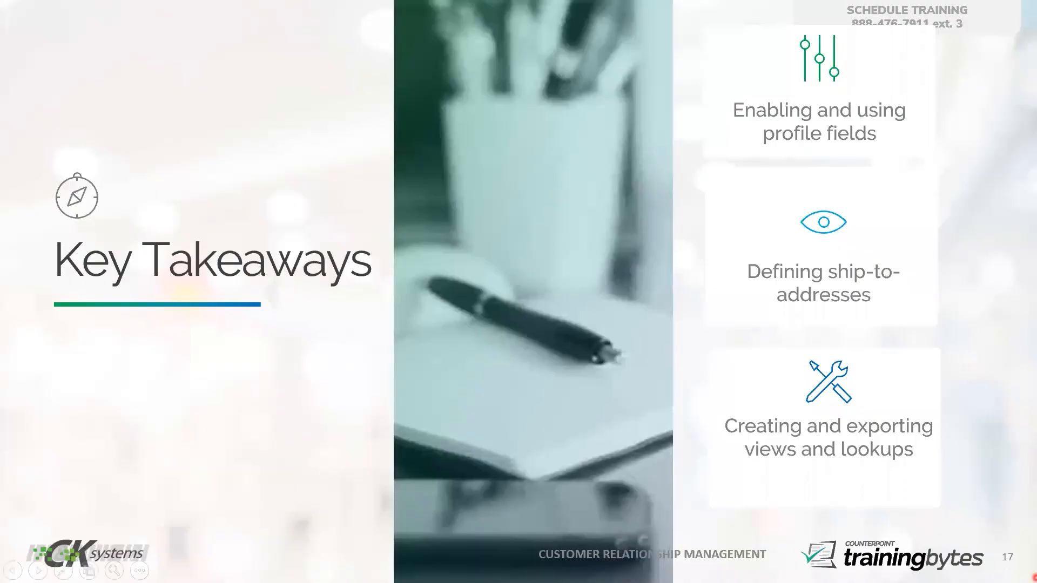